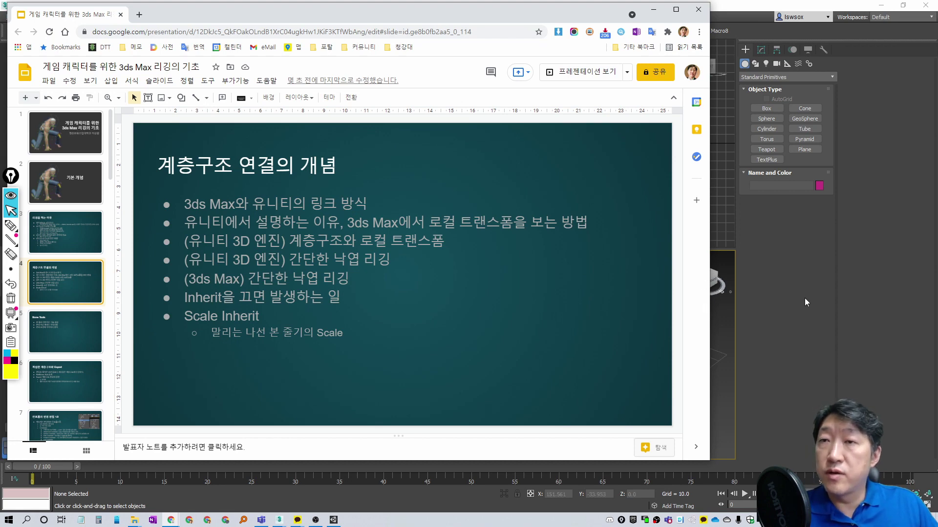
# Review the bullet text on the hierarchy-linking slide, then return to the empty 3ds Max scene.
pyautogui.click(773, 324)
pyautogui.hotkey('alt', 'Tab')
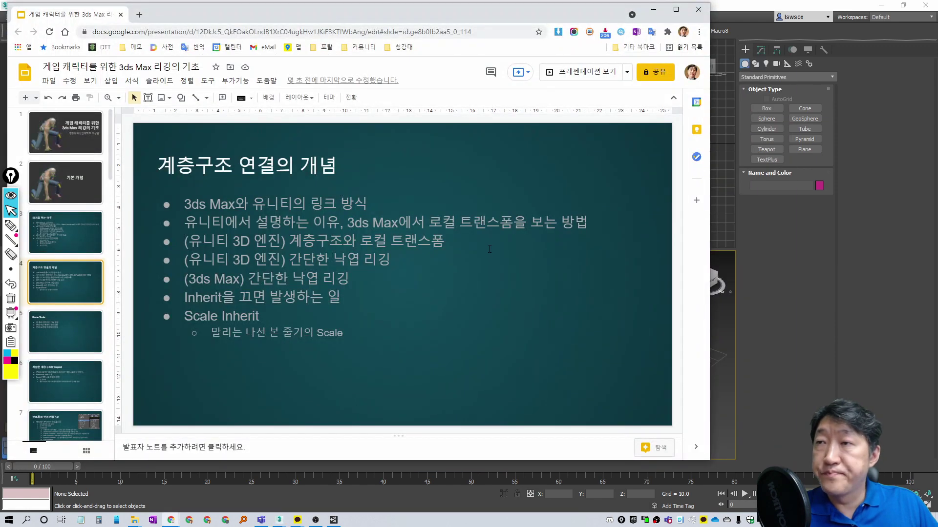
pyautogui.moveTo(429, 223); pyautogui.dragTo(586, 222)
pyautogui.click(573, 421)
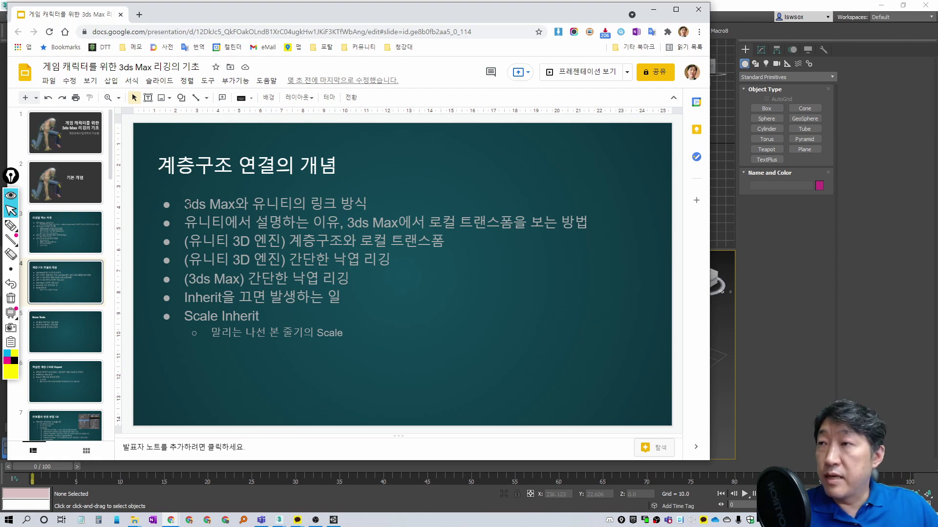
pyautogui.moveTo(187, 204); pyautogui.dragTo(324, 204)
pyautogui.click(341, 206)
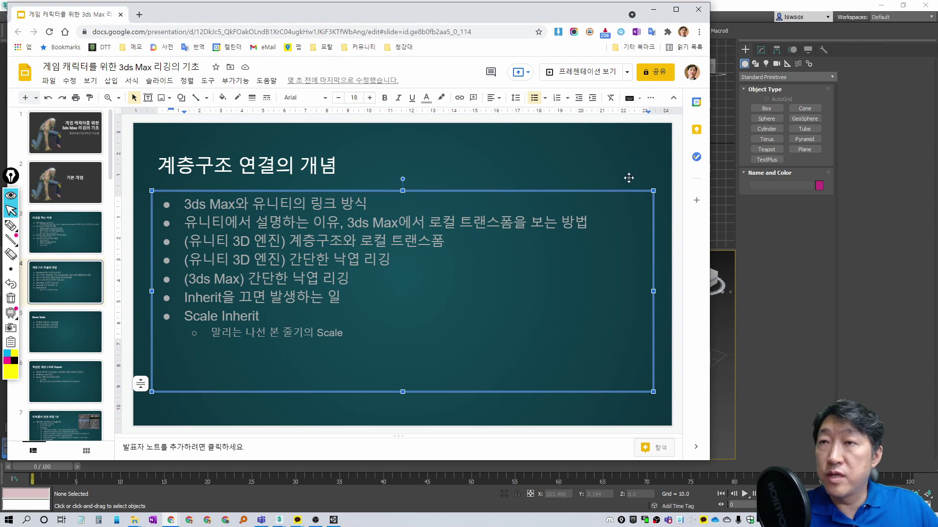
pyautogui.click(785, 126)
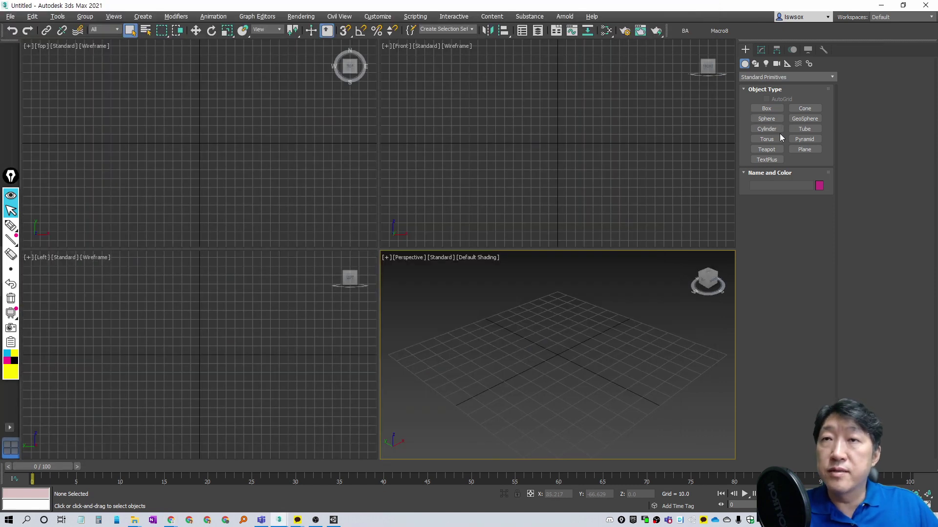
# Draw three boxes side by side in the Perspective viewport.
pyautogui.click(766, 108)
pyautogui.moveTo(511, 339); pyautogui.dragTo(516, 372)
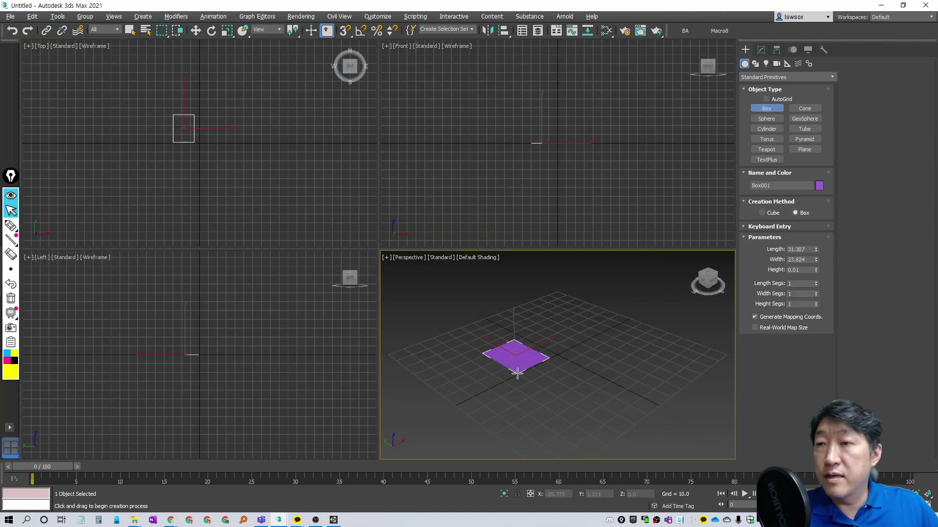
pyautogui.click(519, 329)
pyautogui.keyDown('alt'); pyautogui.moveTo(520, 330); pyautogui.dragTo(574, 367, button='middle'); pyautogui.keyUp('alt')
pyautogui.moveTo(614, 358); pyautogui.dragTo(616, 392)
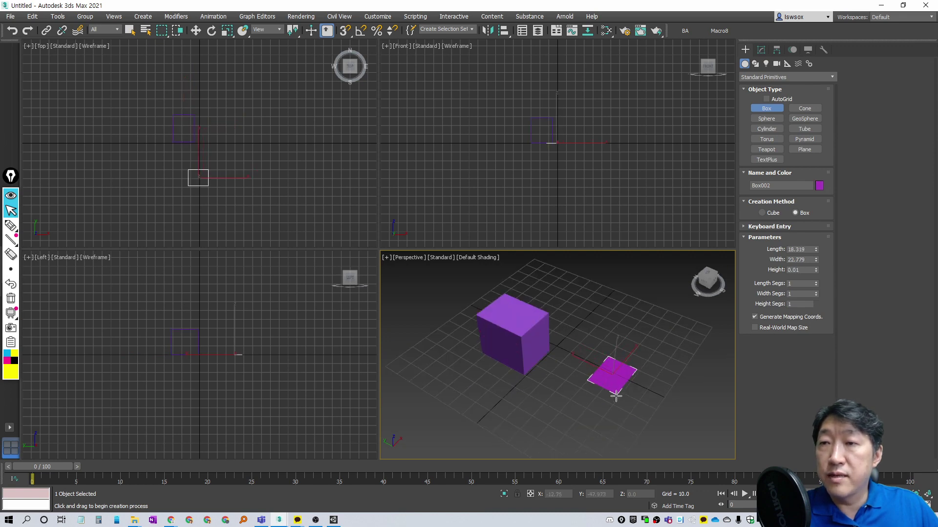
pyautogui.click(625, 352)
pyautogui.moveTo(625, 352)
pyautogui.keyDown('alt'); pyautogui.mouseDown(button='middle')
pyautogui.moveTo(642, 348)
pyautogui.moveTo(648, 323)
pyautogui.mouseUp(button='middle'); pyautogui.keyUp('alt')
pyautogui.moveTo(650, 322)
pyautogui.mouseDown()
pyautogui.moveTo(674, 349)
pyautogui.moveTo(638, 357)
pyautogui.mouseUp()
# Colour Box001 blue.
pyautogui.click(761, 49)
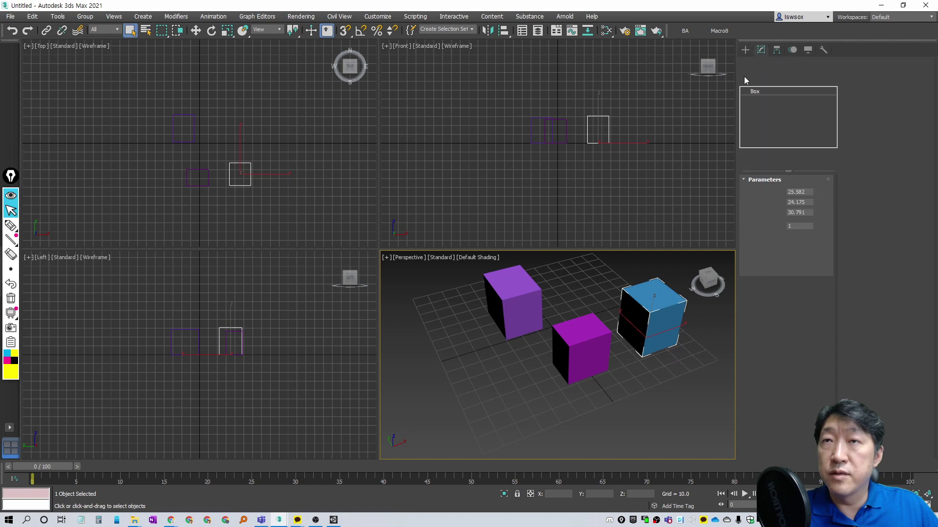
pyautogui.keyDown('alt'); pyautogui.moveTo(620, 293); pyautogui.dragTo(592, 308, button='middle'); pyautogui.keyUp('alt')
pyautogui.moveTo(494, 363); pyautogui.dragTo(493, 362)
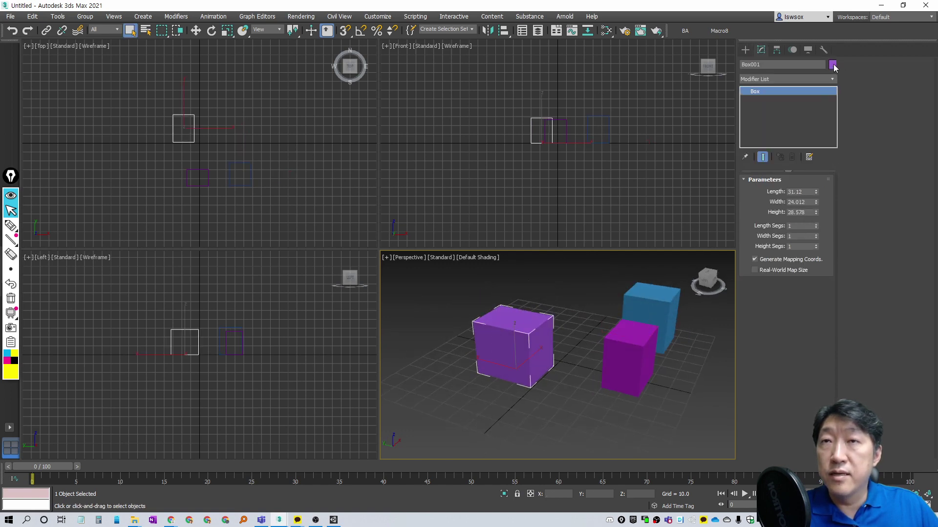
pyautogui.click(832, 64)
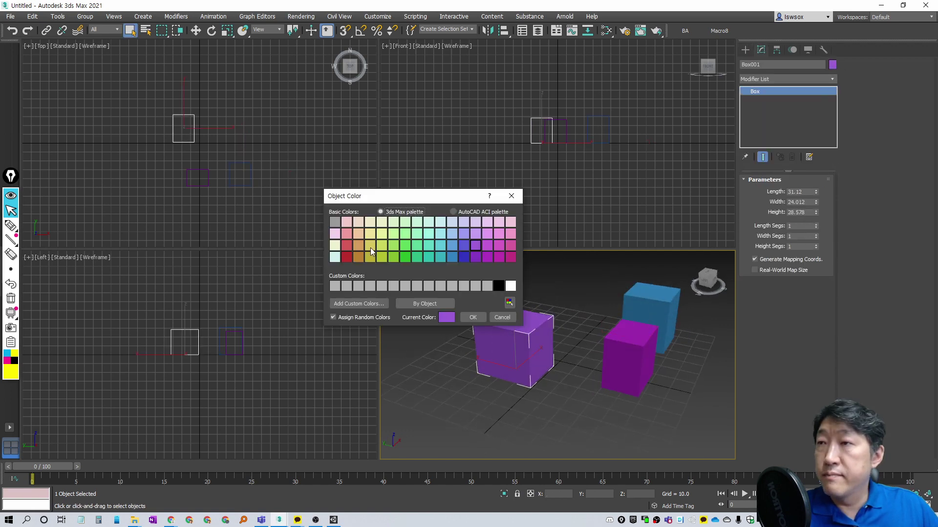
pyautogui.click(473, 317)
# Colour Box002 light yellow and Box003 green.
pyautogui.click(630, 361)
pyautogui.click(833, 64)
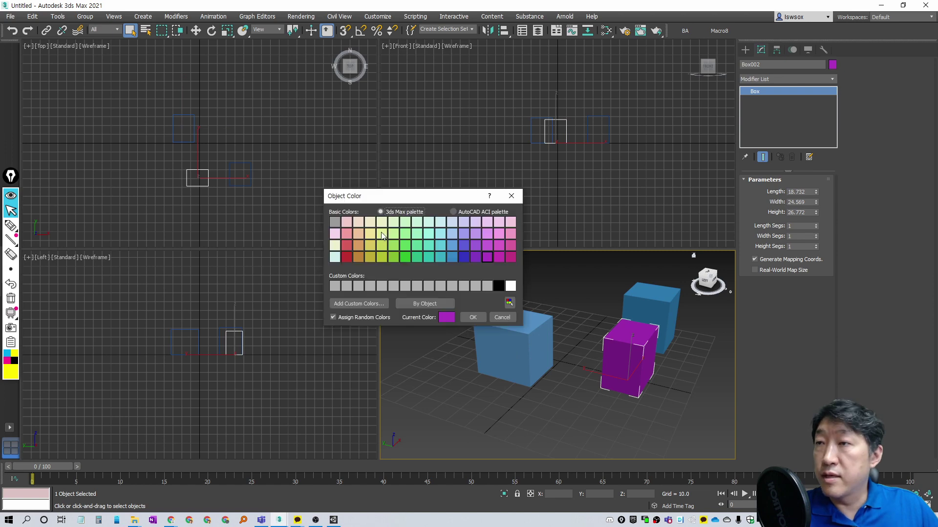
pyautogui.click(381, 234)
pyautogui.click(473, 318)
pyautogui.click(652, 313)
pyautogui.click(832, 65)
pyautogui.click(405, 246)
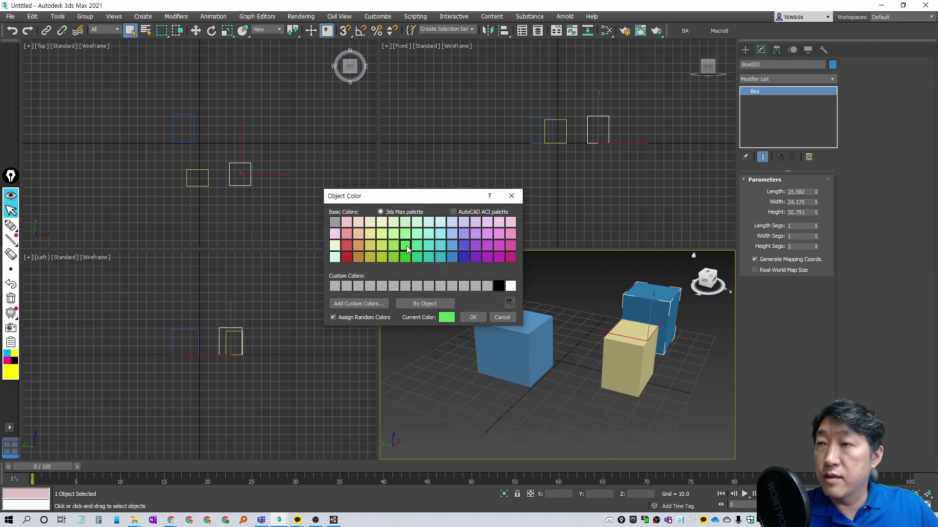
pyautogui.click(473, 318)
pyautogui.moveTo(488, 351)
pyautogui.keyDown('alt'); pyautogui.mouseDown(button='middle')
pyautogui.moveTo(453, 412)
pyautogui.moveTo(462, 391)
pyautogui.mouseUp(button='middle'); pyautogui.keyUp('alt')
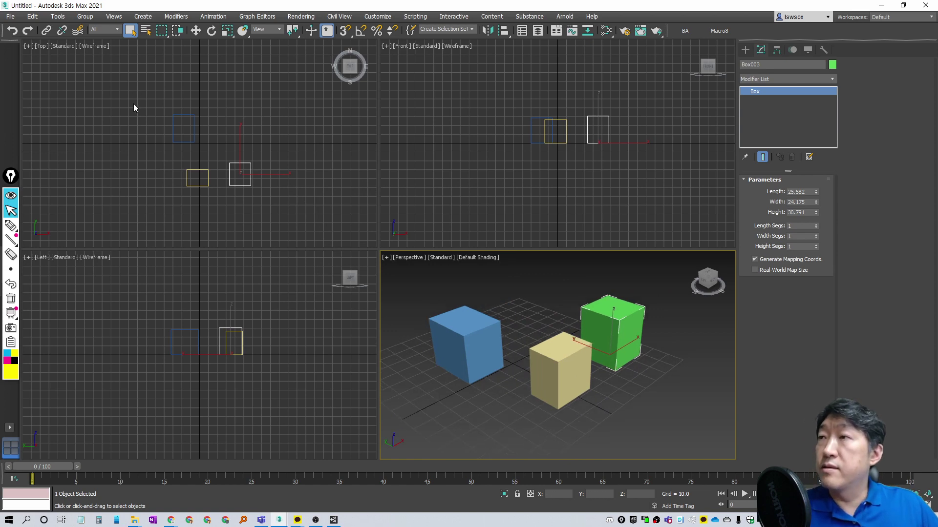
pyautogui.hotkey('alt', 'Tab')
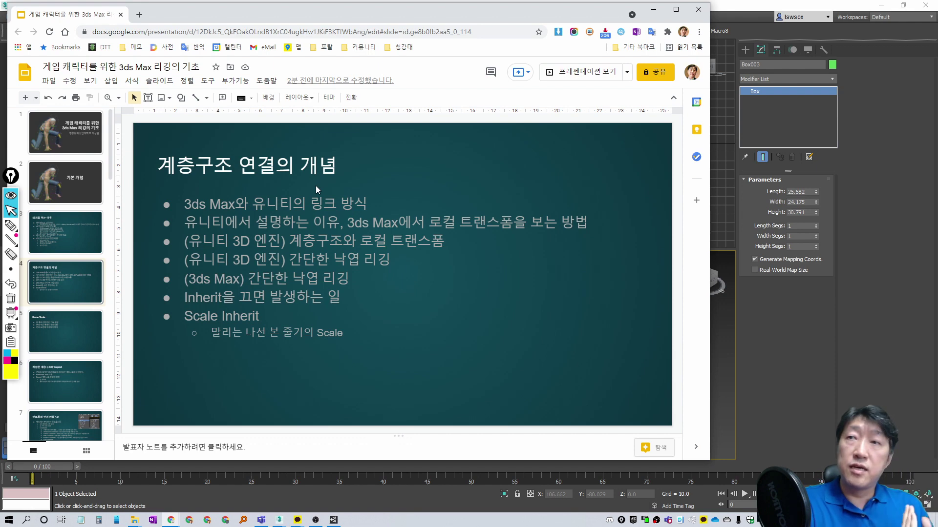
pyautogui.click(846, 343)
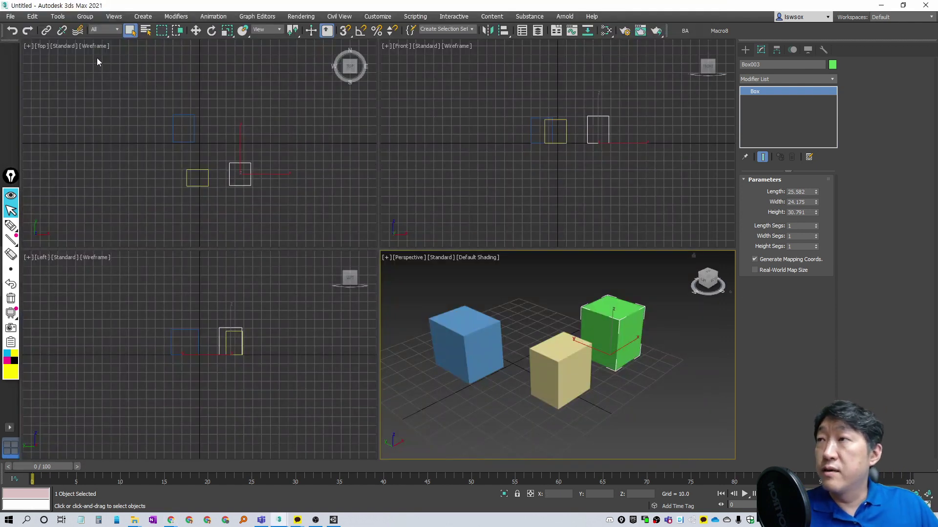
# With Select and Link, make yellow Box002 a child of blue Box001.
pyautogui.click(47, 33)
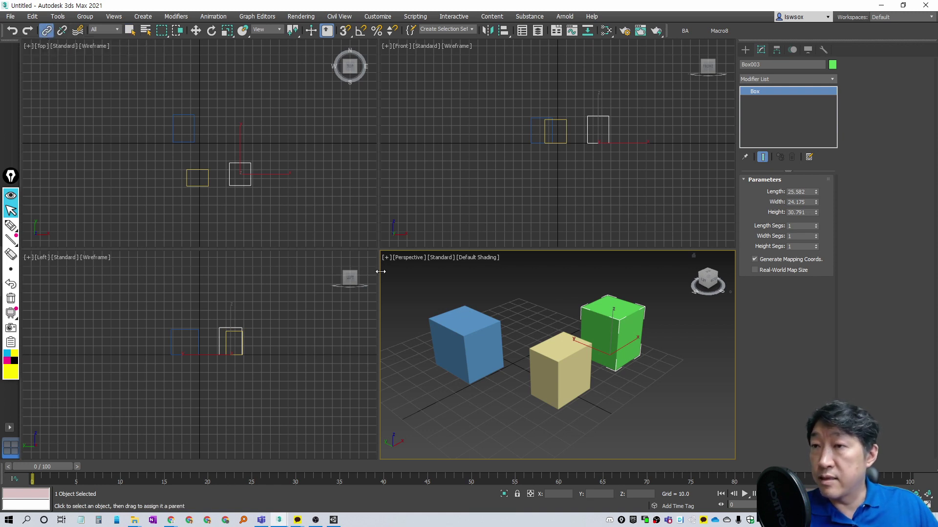
pyautogui.press('F4')
pyautogui.click(571, 370)
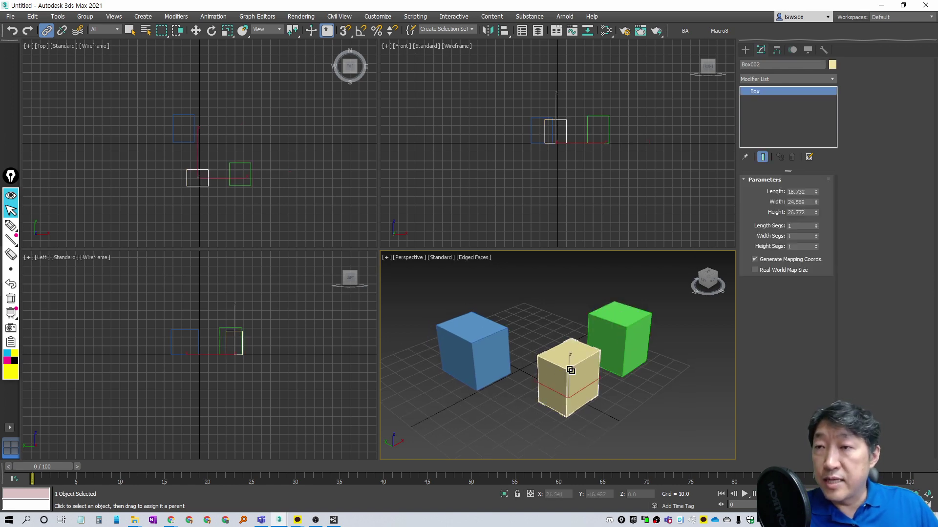
pyautogui.moveTo(570, 371)
pyautogui.mouseDown()
pyautogui.moveTo(513, 374)
pyautogui.moveTo(474, 362)
pyautogui.mouseUp()
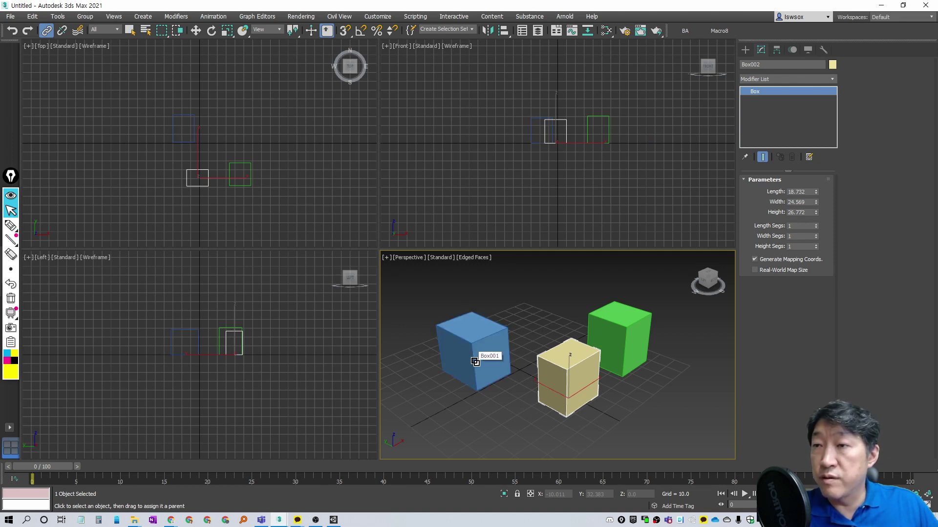
pyautogui.hotkey('ctrl', 'shift', 'h')
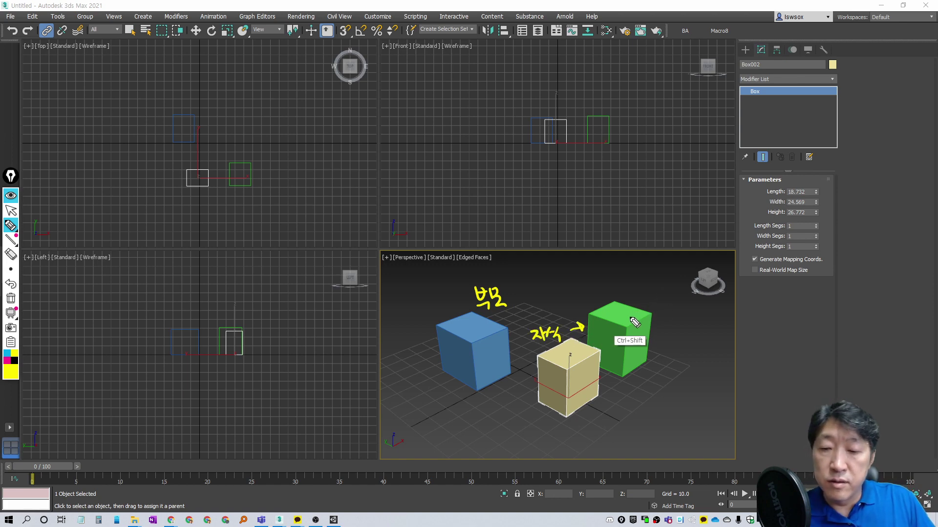
# Link green Box003 as a child of yellow Box002.
pyautogui.hotkey('ctrl', 'shift', 'c')
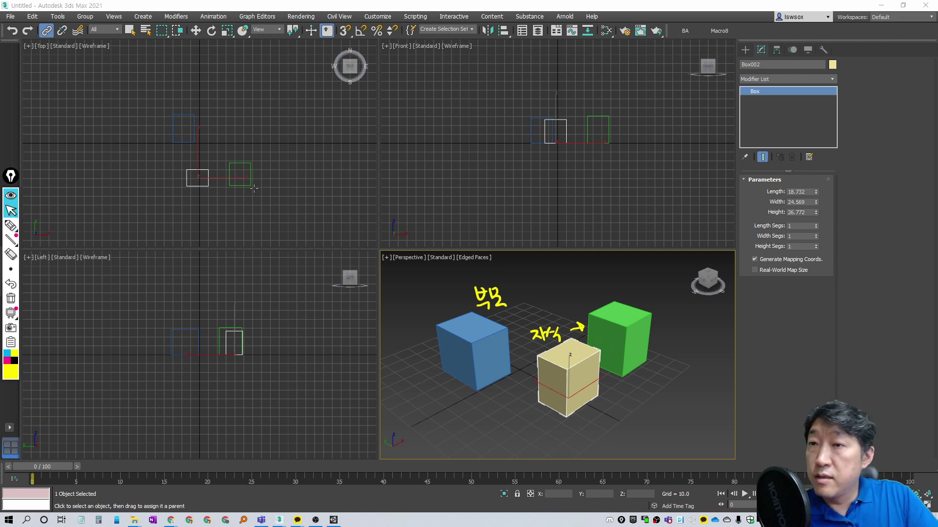
pyautogui.click(625, 329)
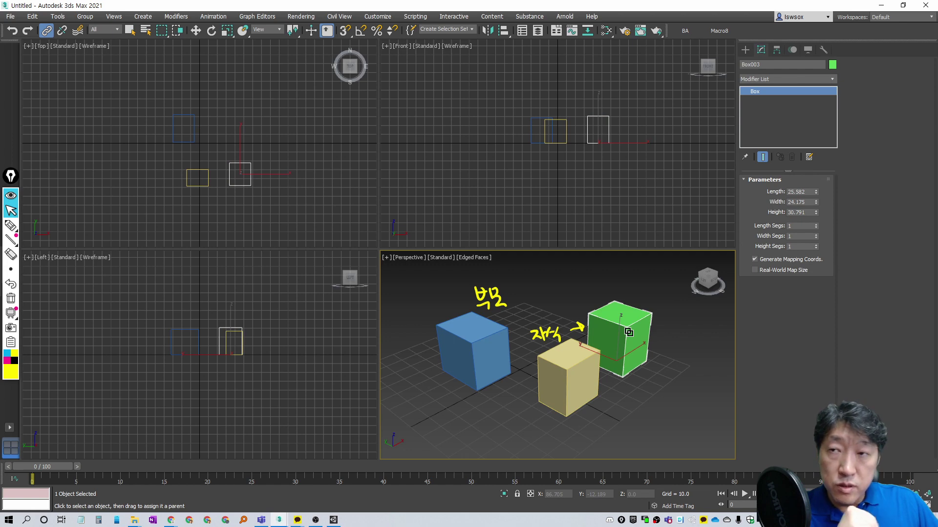
pyautogui.moveTo(569, 359); pyautogui.dragTo(561, 367)
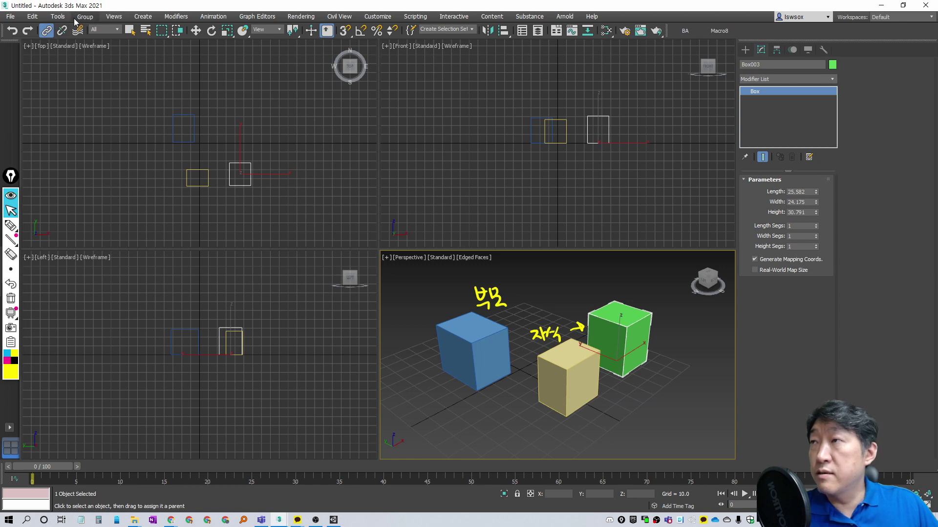
pyautogui.click(58, 16)
# In Scene Explorer, expand Box001 to reveal Box002 with Box003 nested beneath it.
pyautogui.click(70, 33)
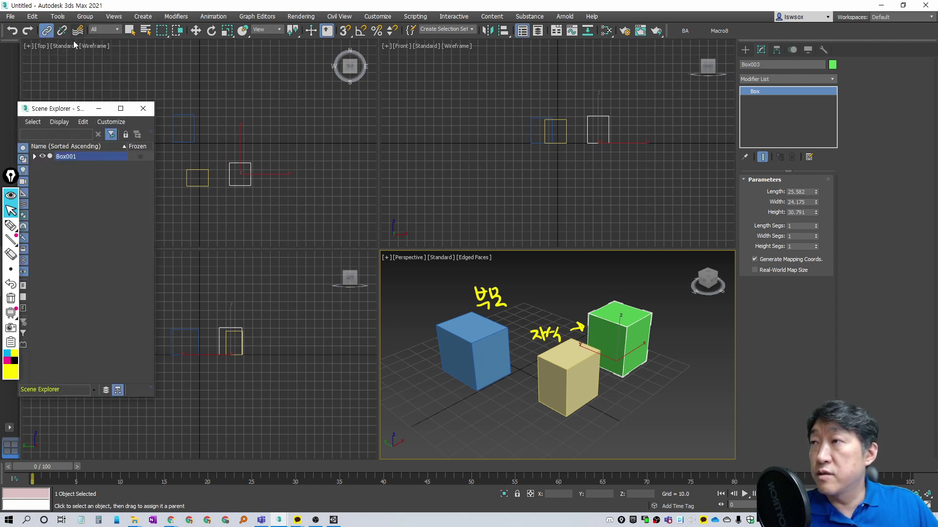
pyautogui.hotkey('ctrl', 'shift', 'p')
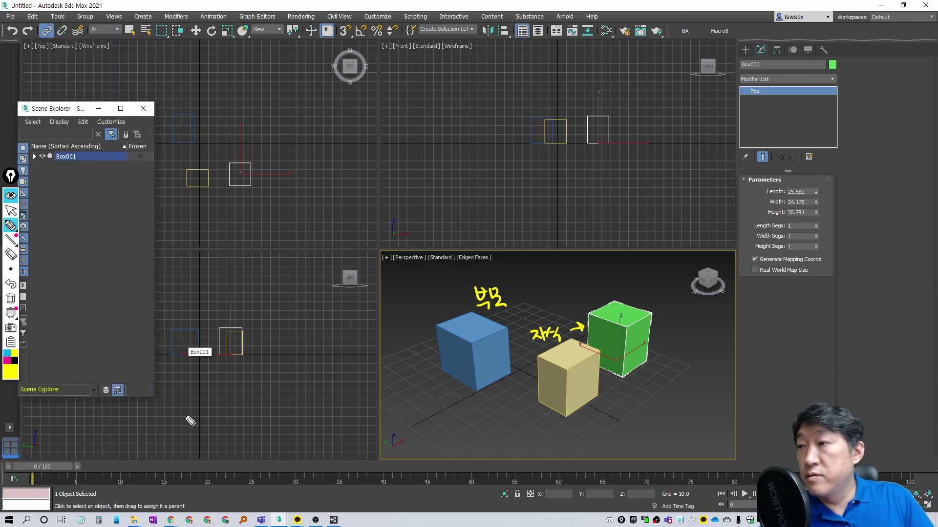
pyautogui.moveTo(103, 364); pyautogui.dragTo(107, 374)
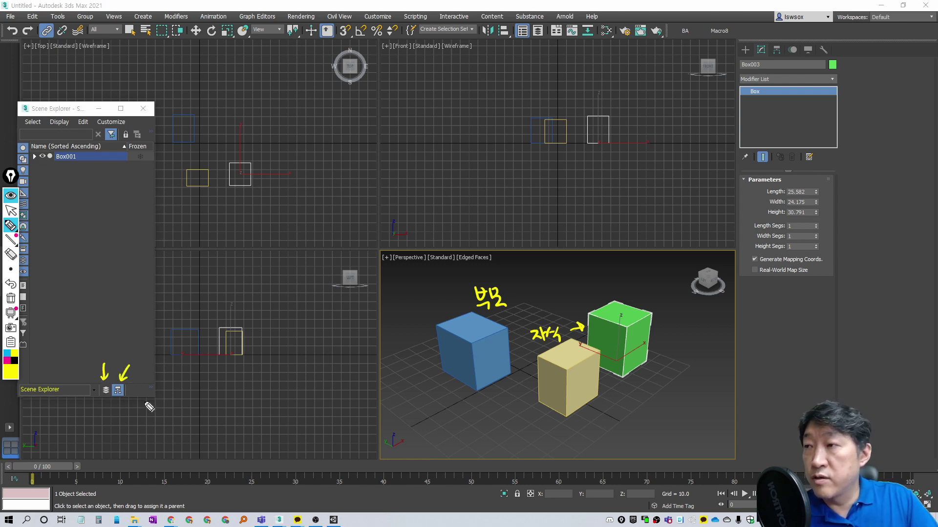
pyautogui.hotkey('ctrl', 'shift', 'c')
pyautogui.hotkey('ctrl', 'shift', 'q')
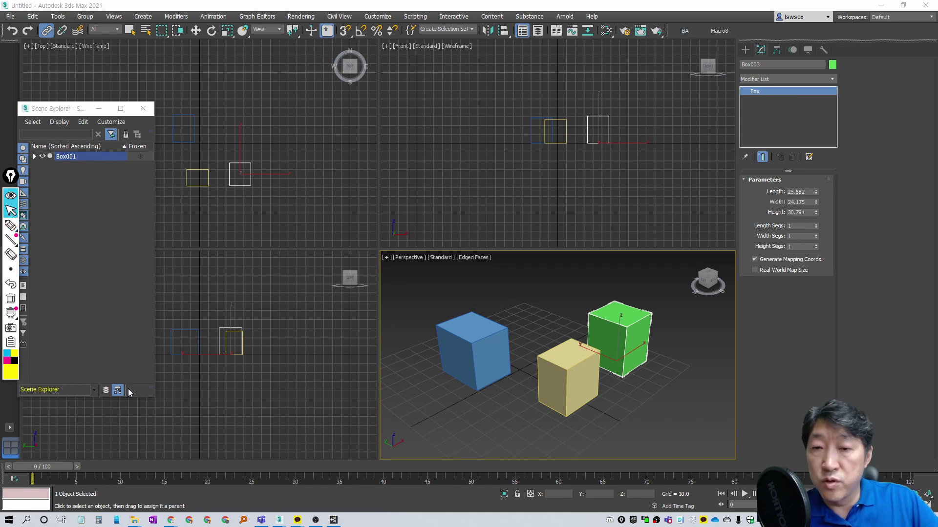
pyautogui.hotkey('ctrl', 'shift', 'h')
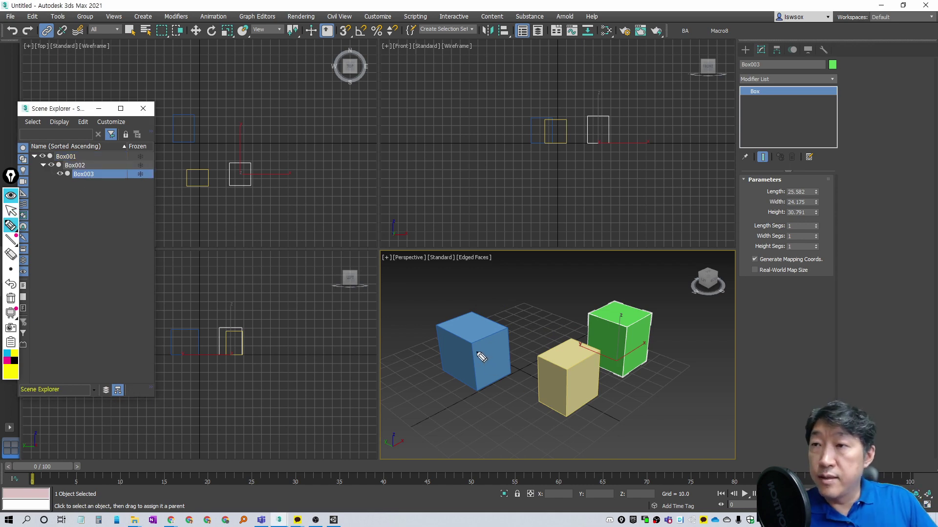
pyautogui.moveTo(460, 404); pyautogui.dragTo(469, 414)
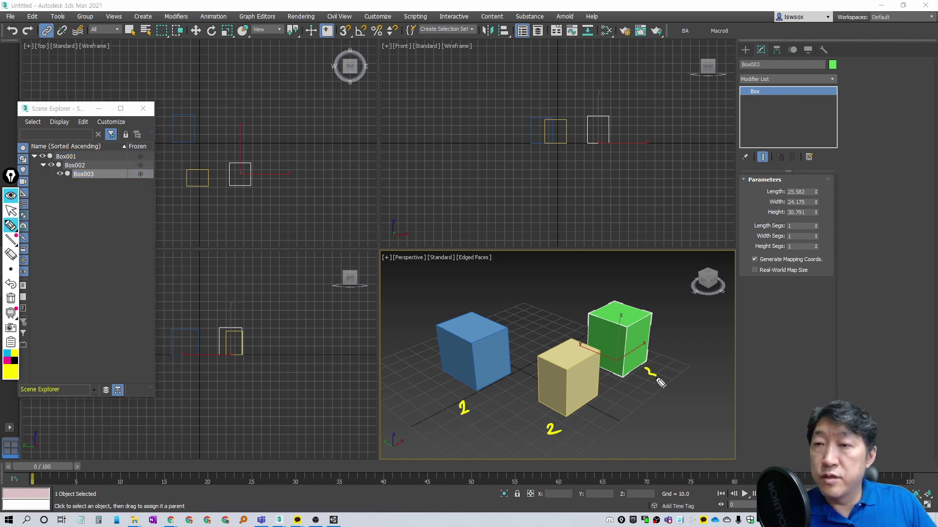
pyautogui.moveTo(656, 376)
pyautogui.mouseDown()
pyautogui.moveTo(595, 405)
pyautogui.moveTo(497, 390)
pyautogui.mouseUp()
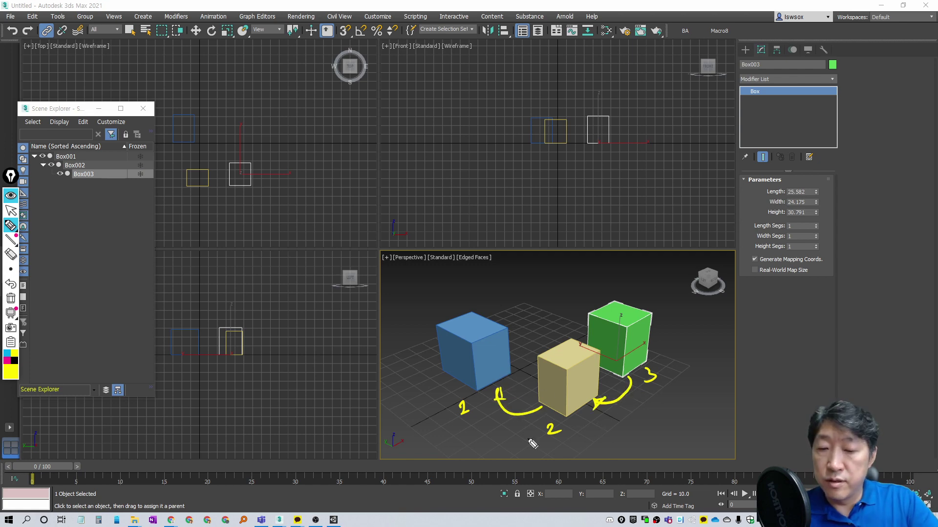
pyautogui.press('Escape')
# Move the green Box003 across the ground plane on its own.
pyautogui.click(609, 383)
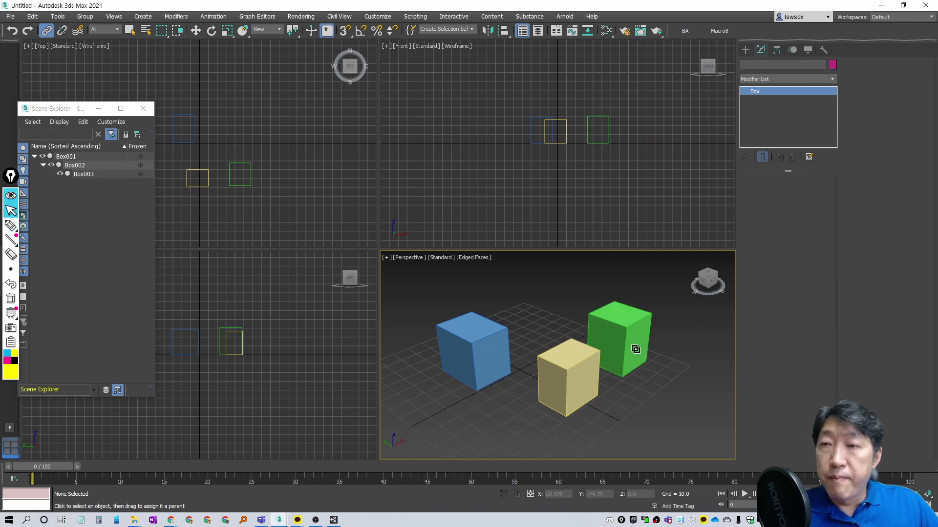
pyautogui.press('w')
pyautogui.click(630, 352)
pyautogui.moveTo(628, 352)
pyautogui.keyDown('alt'); pyautogui.mouseDown(button='middle')
pyautogui.moveTo(618, 360)
pyautogui.moveTo(621, 338)
pyautogui.mouseUp(button='middle'); pyautogui.keyUp('alt')
pyautogui.moveTo(621, 337); pyautogui.dragTo(652, 335)
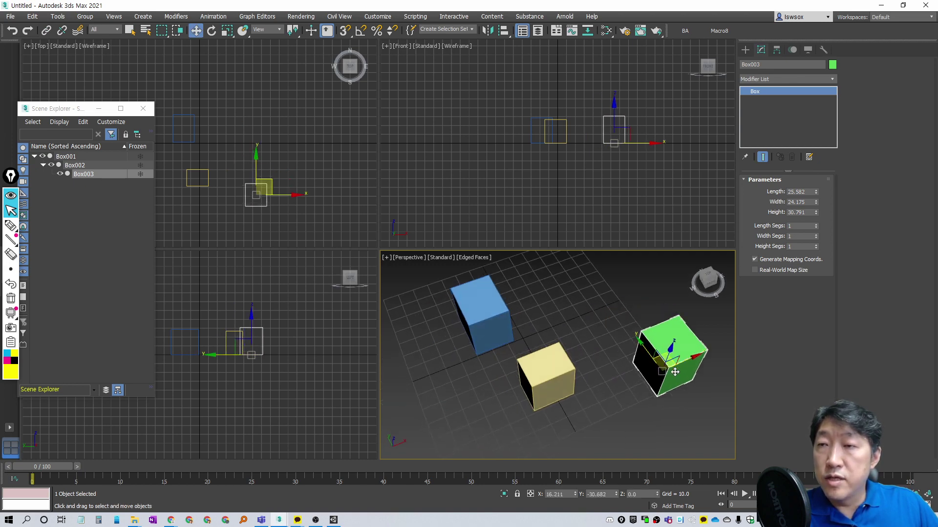
# Move Box002, then Box001, to see their children follow, undoing each move.
pyautogui.click(556, 373)
pyautogui.moveTo(553, 373); pyautogui.dragTo(573, 370)
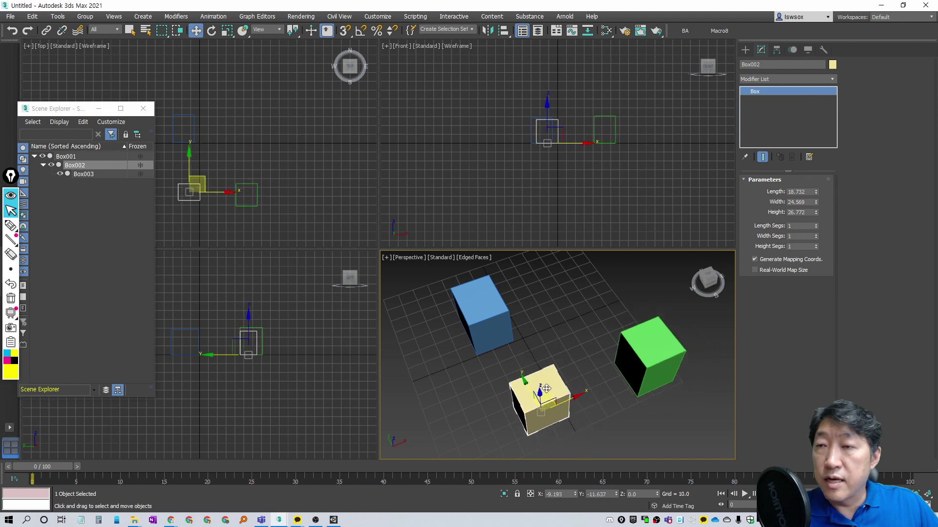
pyautogui.hotkey('ctrl', 'z')
pyautogui.click(474, 312)
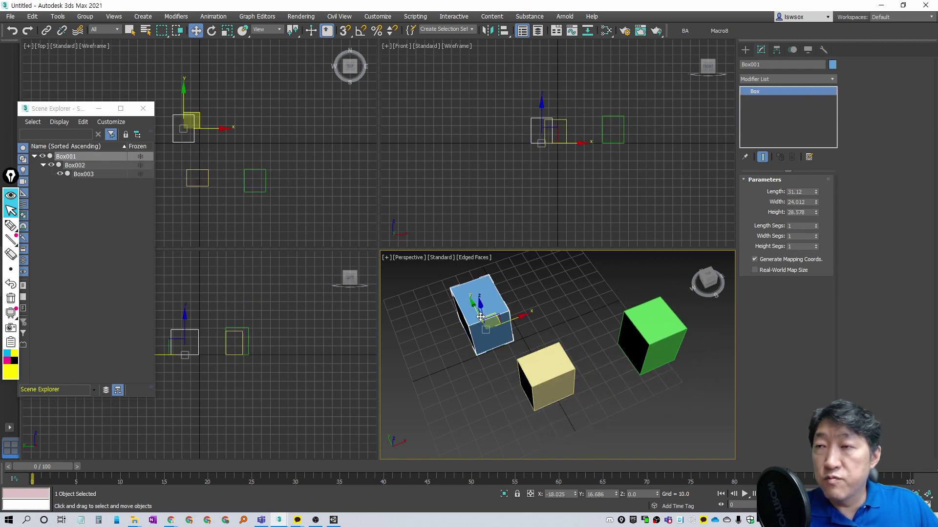
pyautogui.moveTo(494, 313)
pyautogui.mouseDown()
pyautogui.moveTo(528, 293)
pyautogui.moveTo(482, 324)
pyautogui.mouseUp()
pyautogui.hotkey('ctrl', 'z')
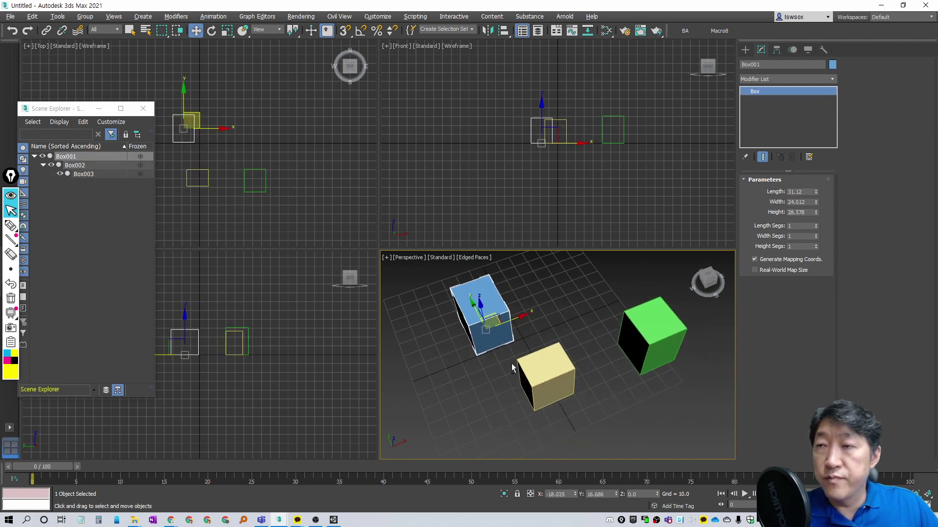
pyautogui.moveTo(508, 342)
pyautogui.keyDown('alt'); pyautogui.mouseDown(button='middle')
pyautogui.moveTo(534, 366)
pyautogui.moveTo(522, 371)
pyautogui.mouseUp(button='middle'); pyautogui.keyUp('alt')
# Rotate Box001 and its children around its pivot, then undo and cancel rotating Box002.
pyautogui.press('e')
pyautogui.moveTo(495, 364); pyautogui.dragTo(482, 353)
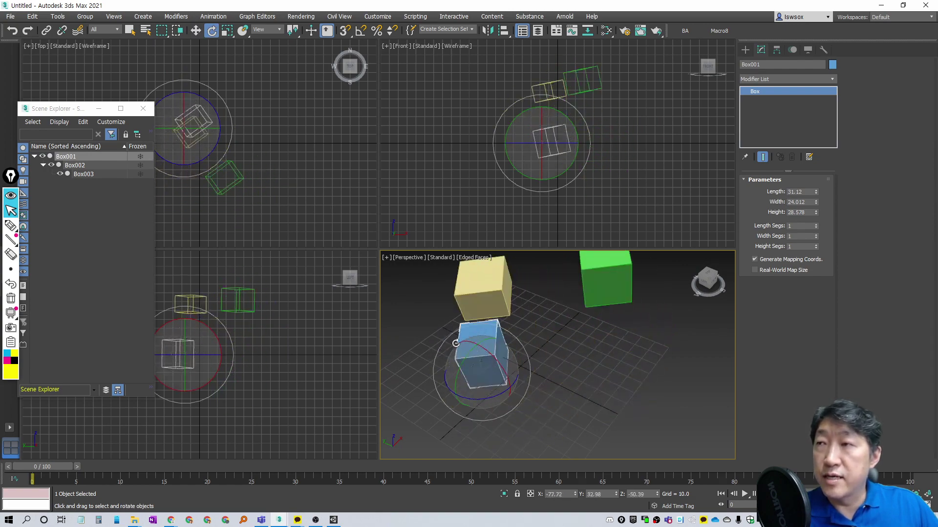
pyautogui.moveTo(482, 352)
pyautogui.mouseDown()
pyautogui.moveTo(613, 382)
pyautogui.moveTo(578, 412)
pyautogui.moveTo(626, 421)
pyautogui.mouseUp()
pyautogui.hotkey('ctrl', 'z')
pyautogui.click(566, 372)
pyautogui.rightClick(626, 421)
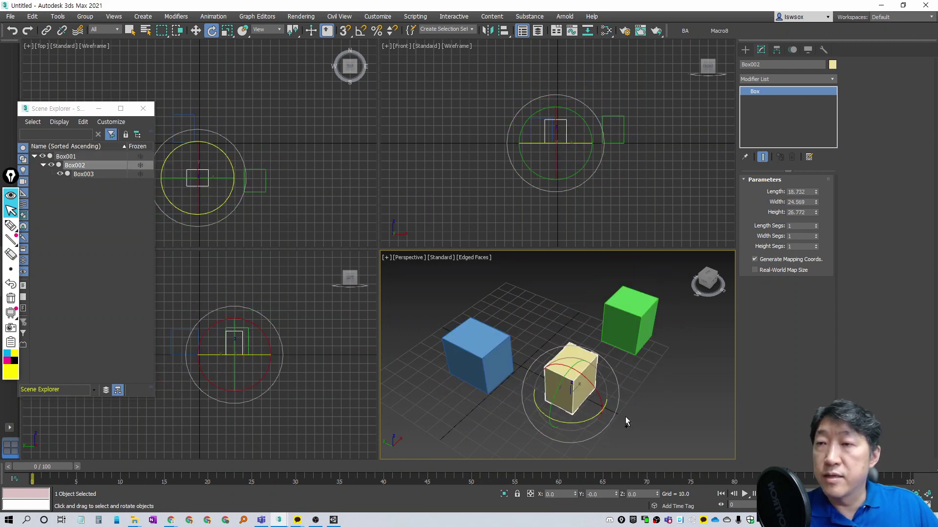
# Zoom the viewport out and switch over to the Unity editor.
pyautogui.scroll(-2, 595, 395)
pyautogui.scroll(-1, 594, 396)
pyautogui.scroll(-1, 599, 398)
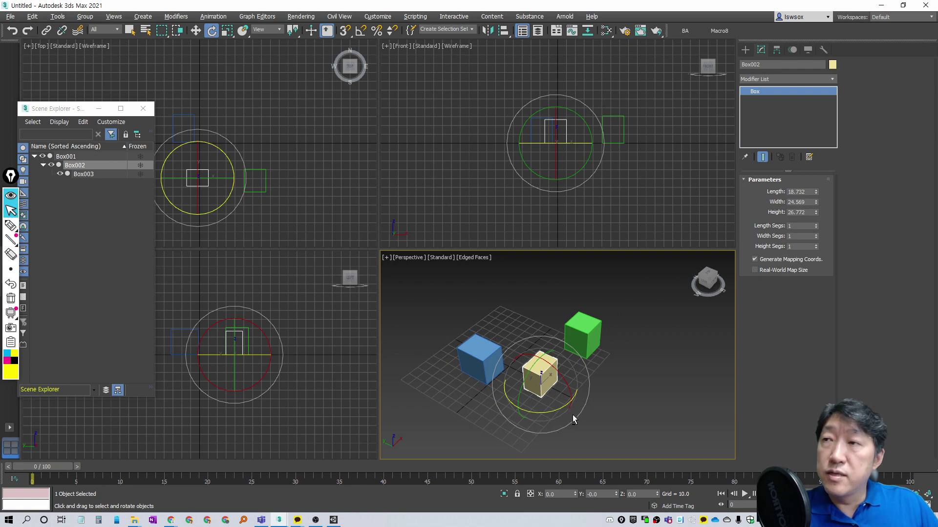
pyautogui.click(336, 520)
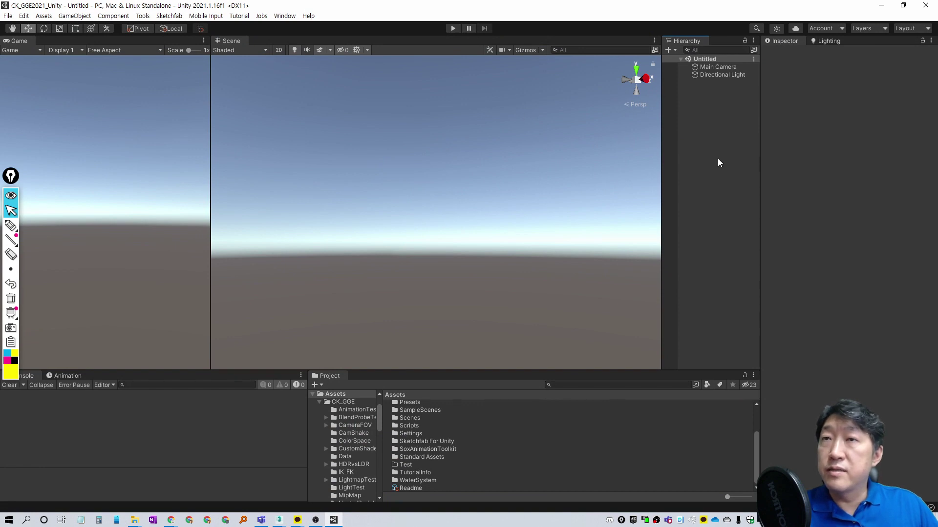
# Add a Cube to the scene from the Hierarchy's 3D Object menu.
pyautogui.rightClick(705, 123)
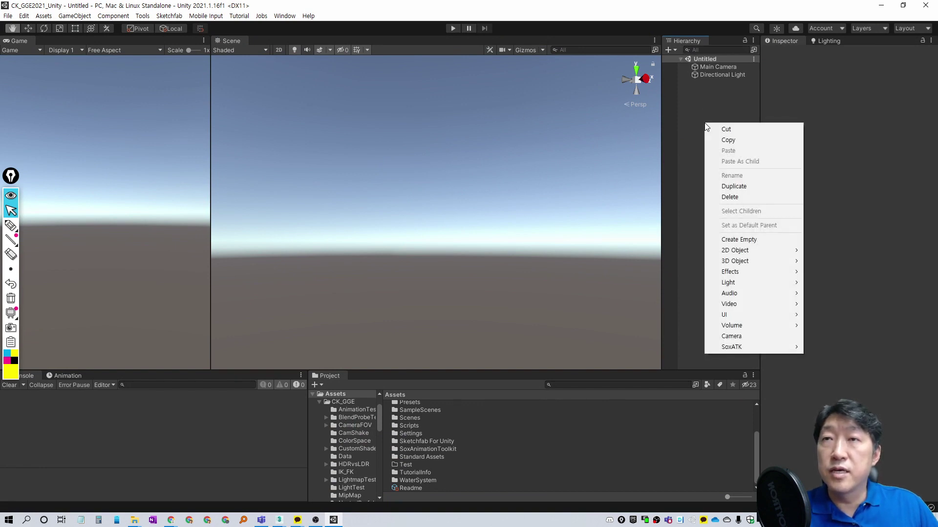
pyautogui.moveTo(735, 260)
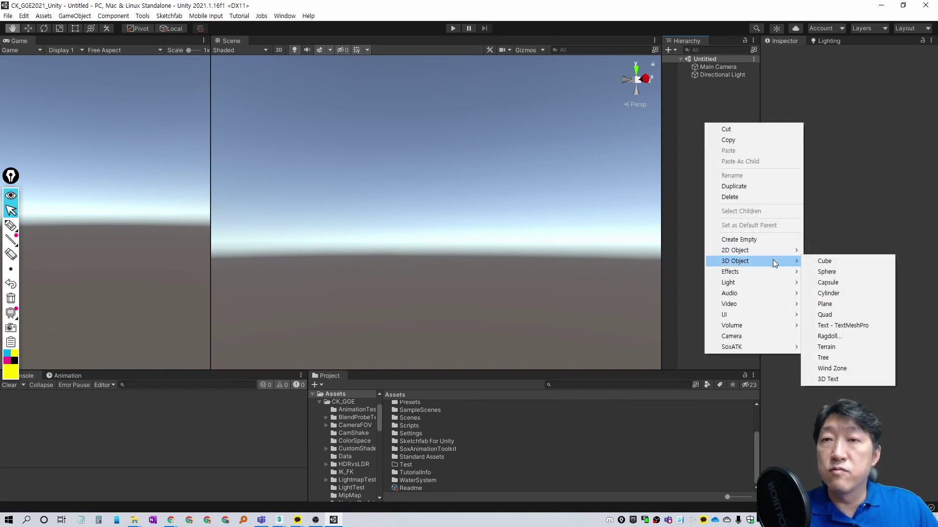
pyautogui.click(828, 266)
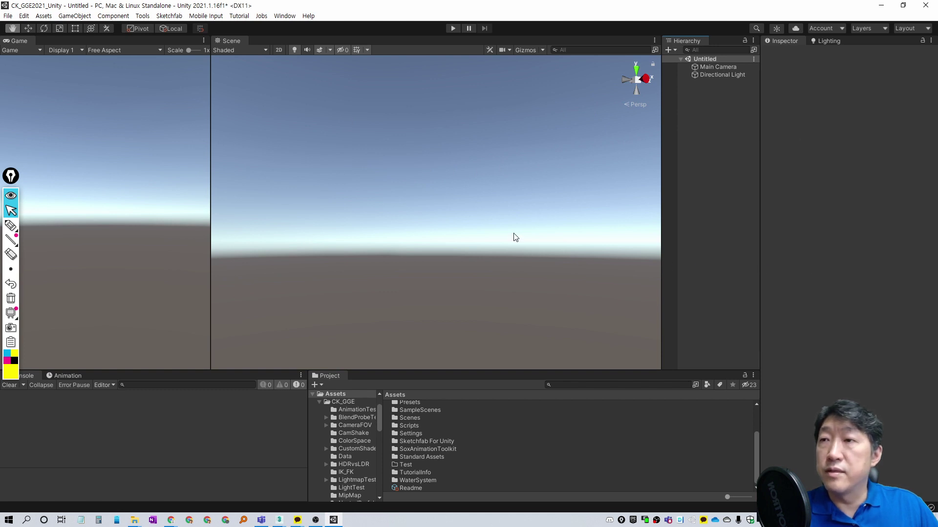
pyautogui.keyDown('alt'); pyautogui.moveTo(494, 209); pyautogui.dragTo(509, 272); pyautogui.keyUp('alt')
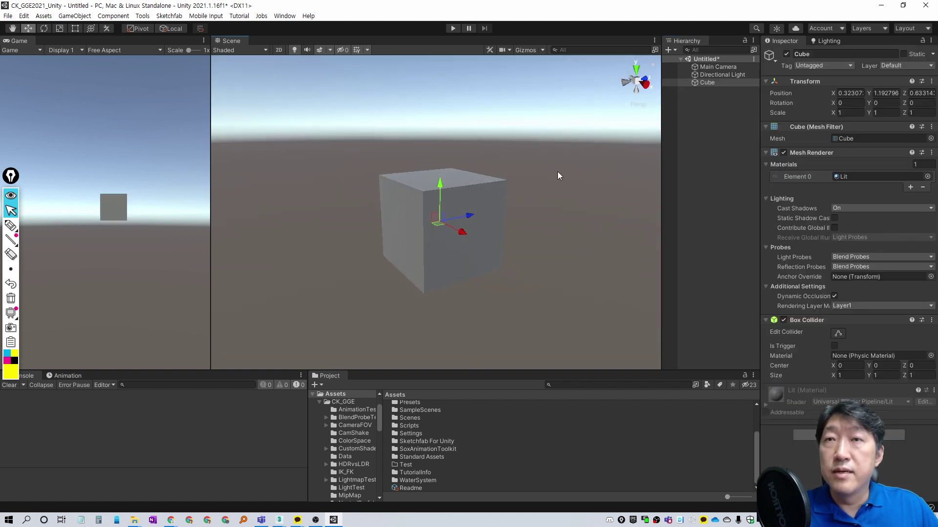
pyautogui.keyDown('alt'); pyautogui.moveTo(433, 189); pyautogui.dragTo(230, 87); pyautogui.keyUp('alt')
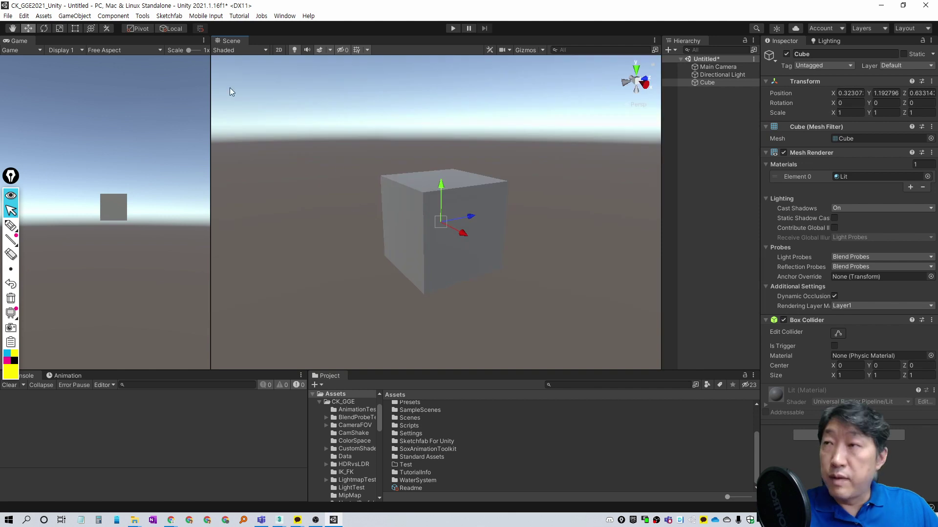
pyautogui.moveTo(233, 33); pyautogui.dragTo(212, 58)
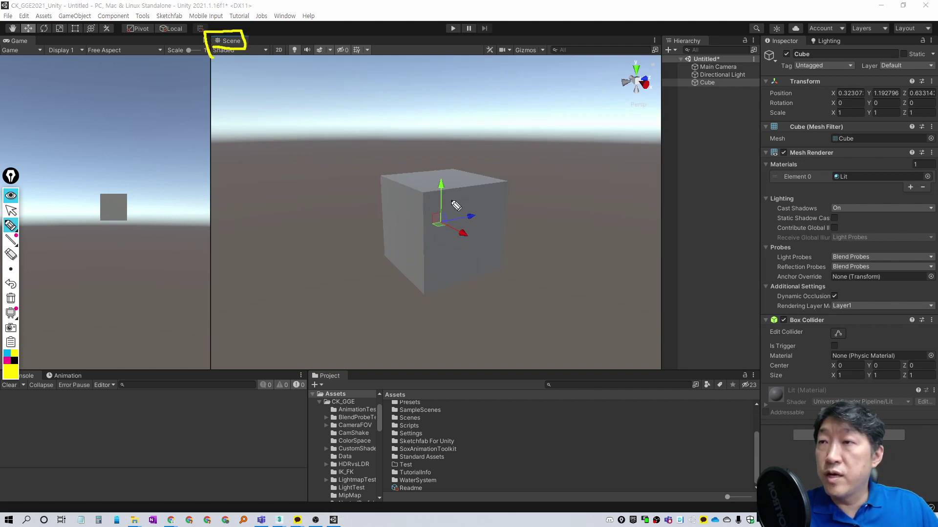
pyautogui.moveTo(465, 196); pyautogui.dragTo(410, 245)
pyautogui.moveTo(397, 186); pyautogui.dragTo(479, 261)
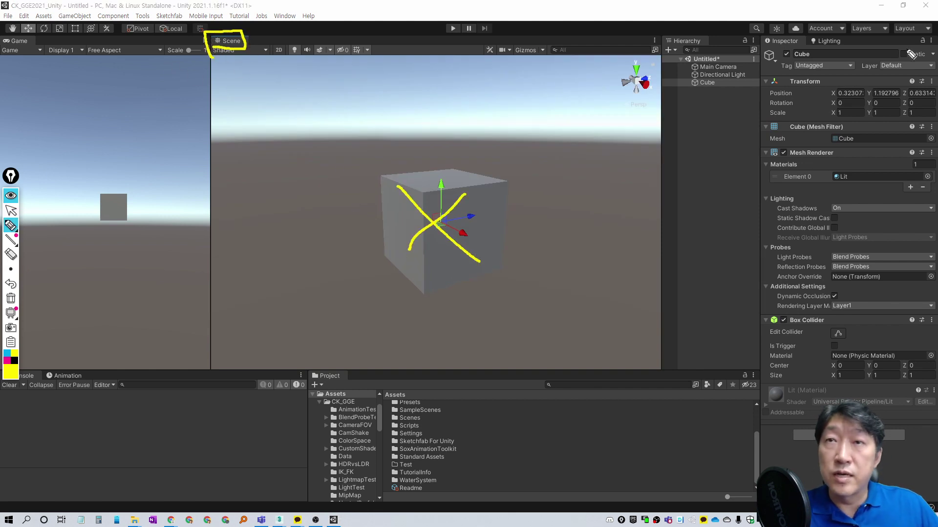
pyautogui.moveTo(921, 78); pyautogui.dragTo(863, 126)
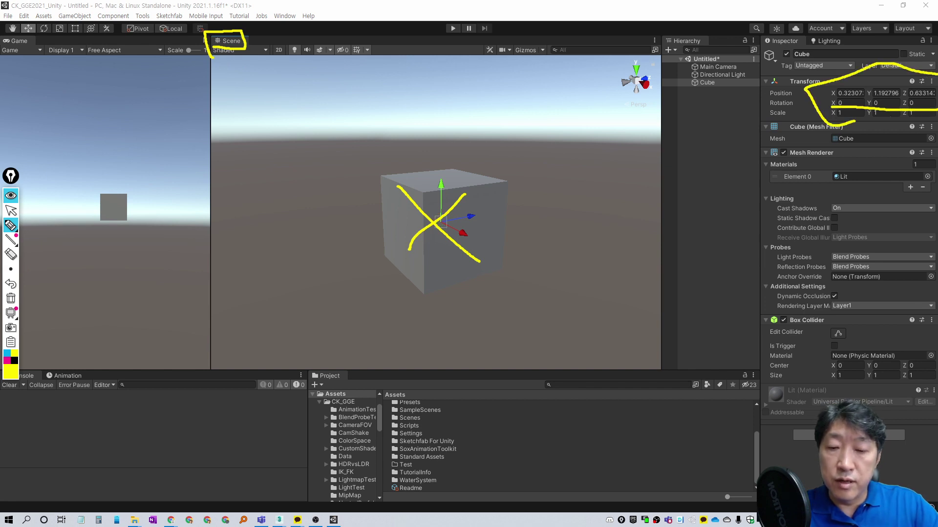
pyautogui.click(11, 298)
pyautogui.click(11, 210)
# Reset the cube's Transform to position 0, 0, 0 and rename it 1.
pyautogui.rightClick(829, 82)
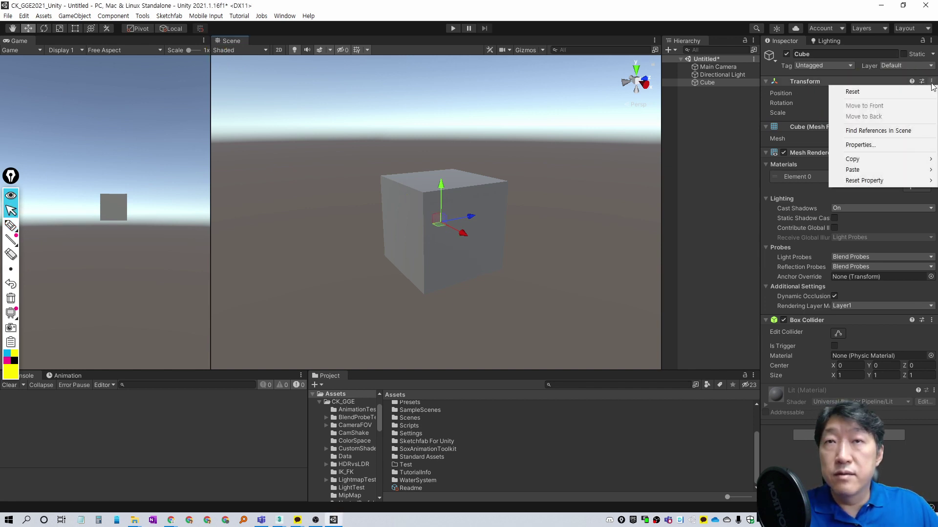
pyautogui.click(840, 89)
pyautogui.moveTo(532, 226); pyautogui.dragTo(485, 180, button='middle')
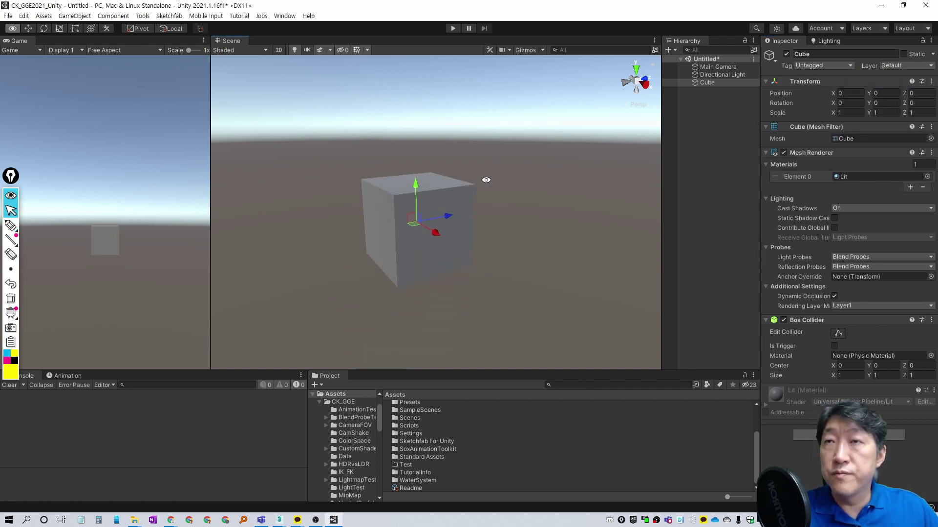
pyautogui.doubleClick(739, 83)
pyautogui.write('1')
pyautogui.click(739, 99)
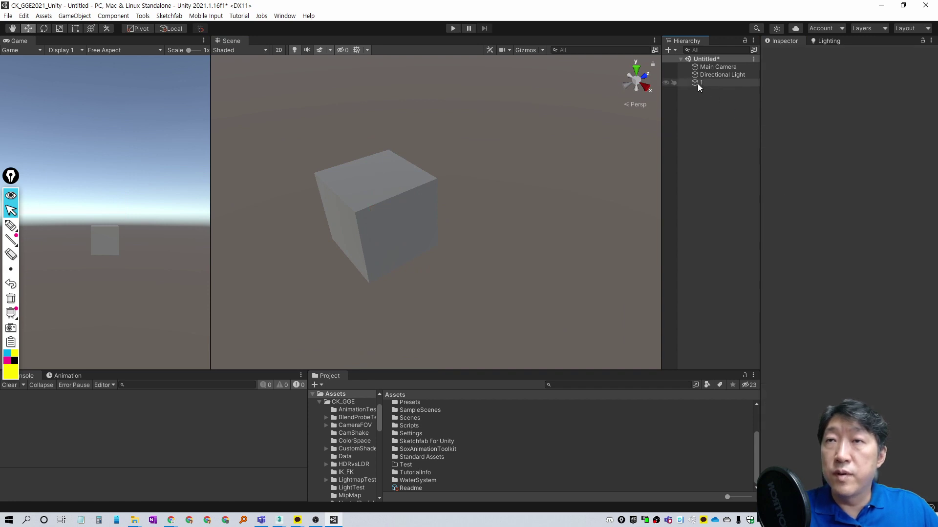
# Duplicate cube 1 as cube 2 and move it off to the right.
pyautogui.click(698, 84)
pyautogui.click(708, 80)
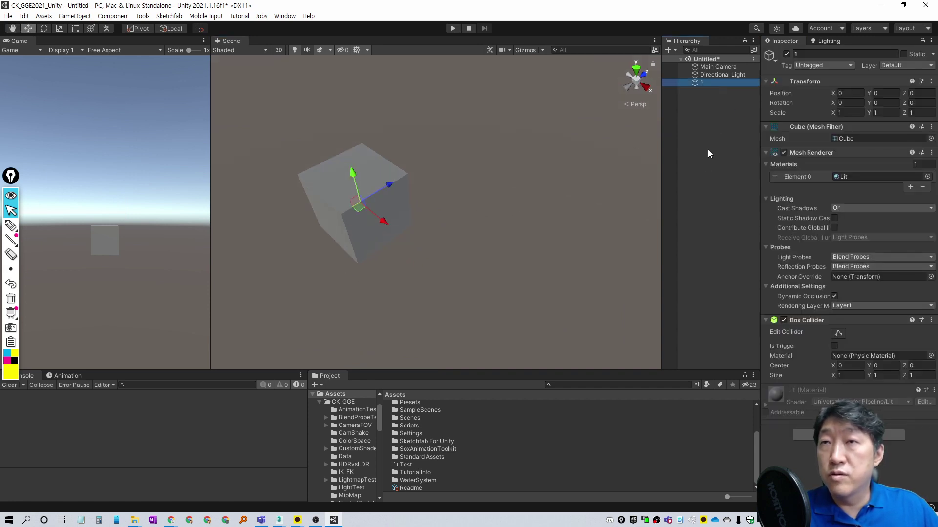
pyautogui.hotkey('ctrl', 'd')
pyautogui.click(707, 91)
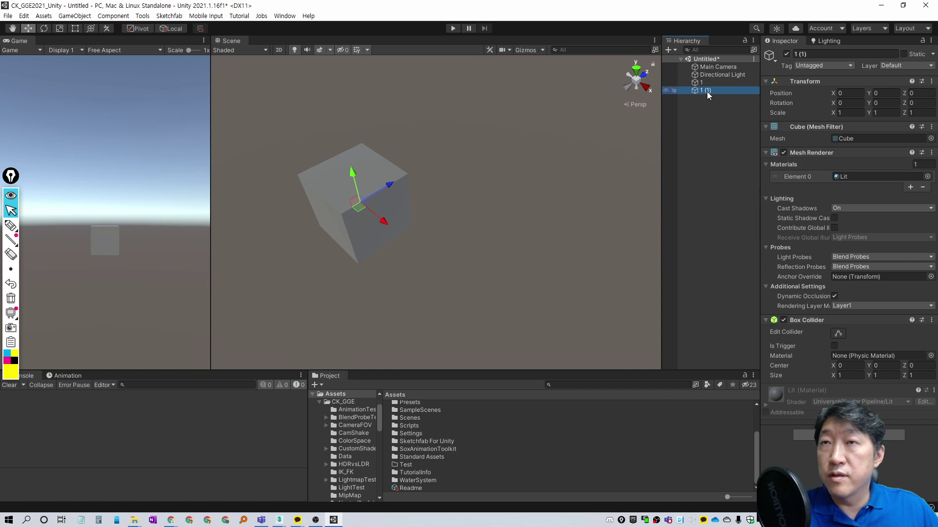
pyautogui.write('2')
pyautogui.press('Return')
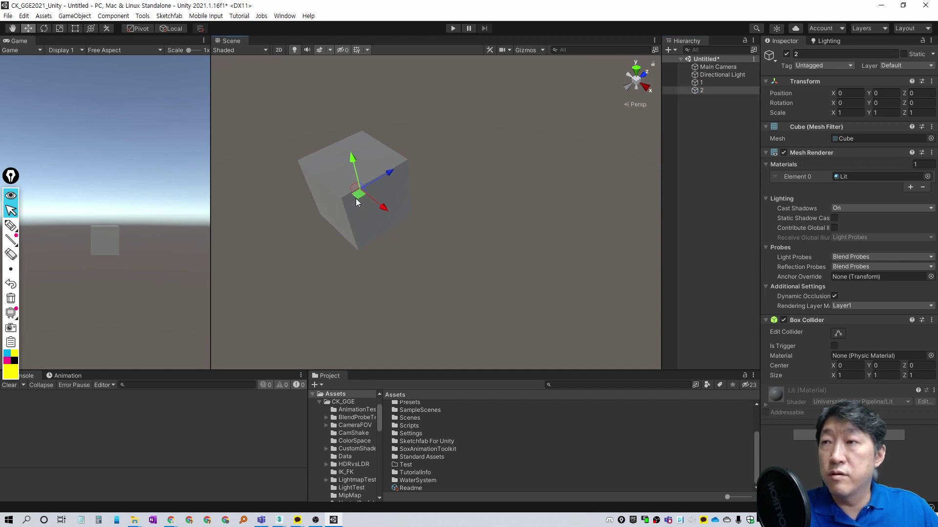
pyautogui.moveTo(356, 198); pyautogui.dragTo(487, 236)
pyautogui.moveTo(487, 236); pyautogui.dragTo(551, 213, button='right')
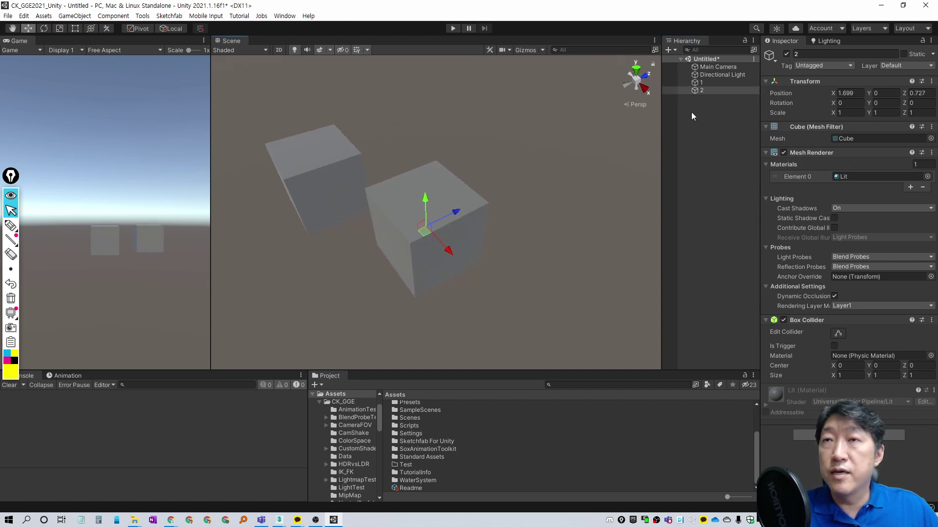
# Duplicate cube 2 as cube 3 and slide it right of cube 2.
pyautogui.hotkey('ctrl', 'd')
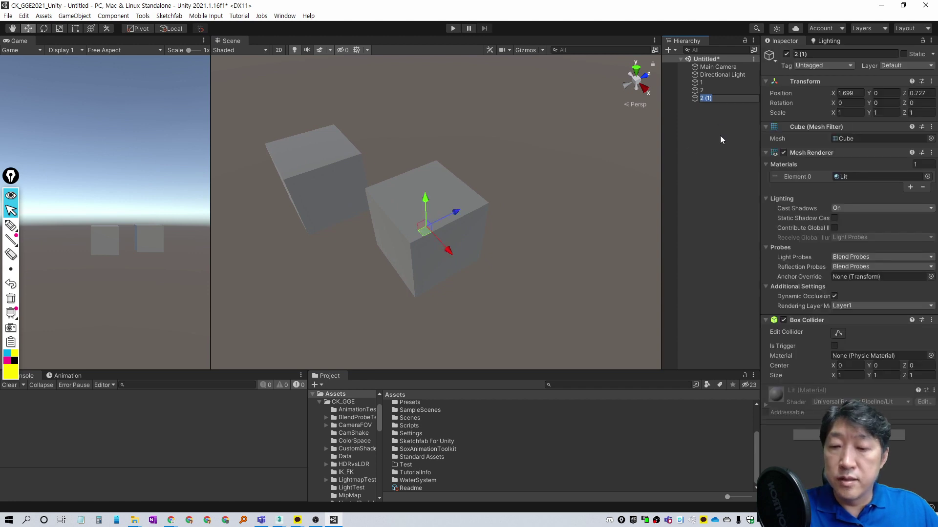
pyautogui.write('3')
pyautogui.click(707, 164)
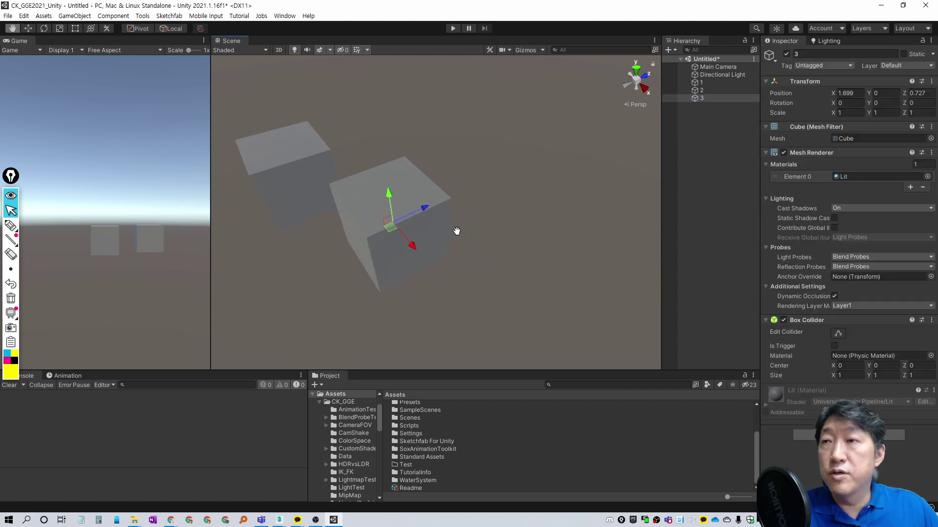
pyautogui.moveTo(389, 231); pyautogui.dragTo(549, 225)
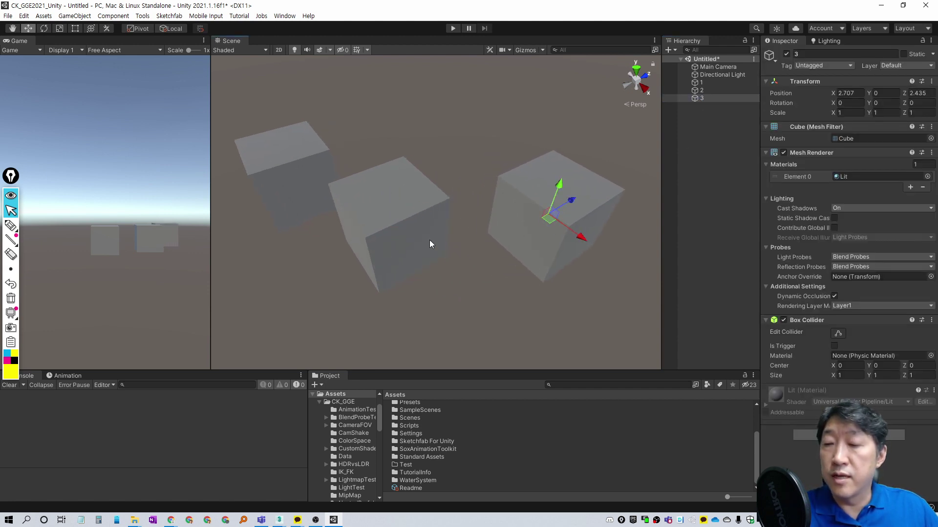
# Draw yellow annotation strokes over the scene, then clear them and return to pointer mode.
pyautogui.hotkey('ctrl', 'shift', 'p')
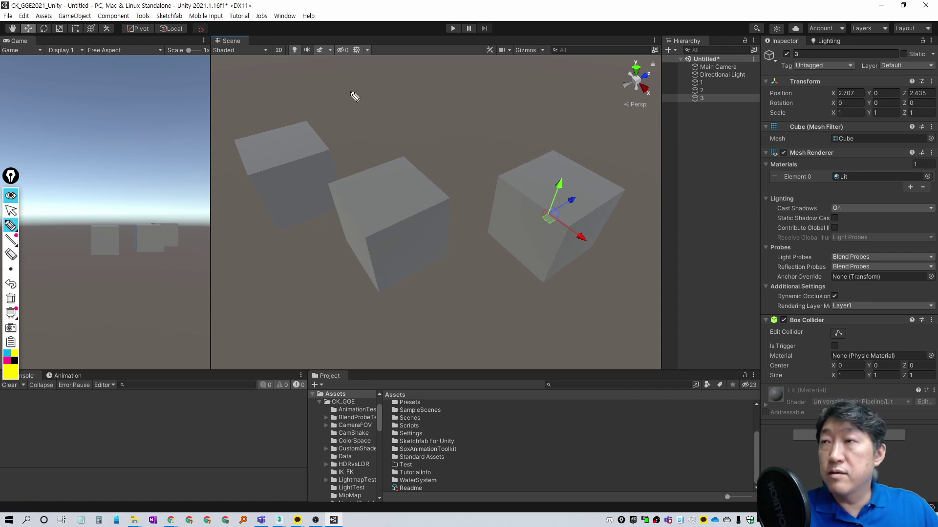
pyautogui.moveTo(375, 83); pyautogui.dragTo(320, 145)
pyautogui.moveTo(457, 124); pyautogui.dragTo(439, 183)
pyautogui.moveTo(590, 133); pyautogui.dragTo(593, 169)
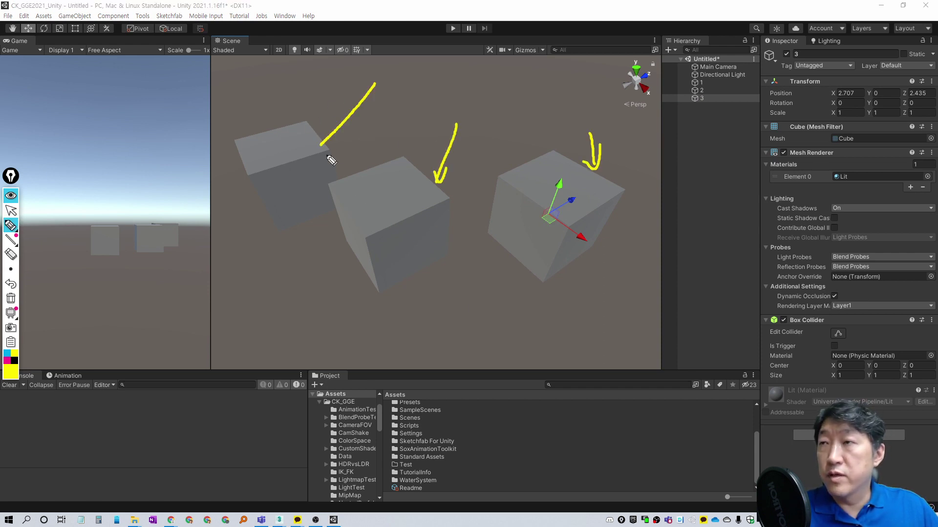
pyautogui.moveTo(519, 448); pyautogui.dragTo(603, 468)
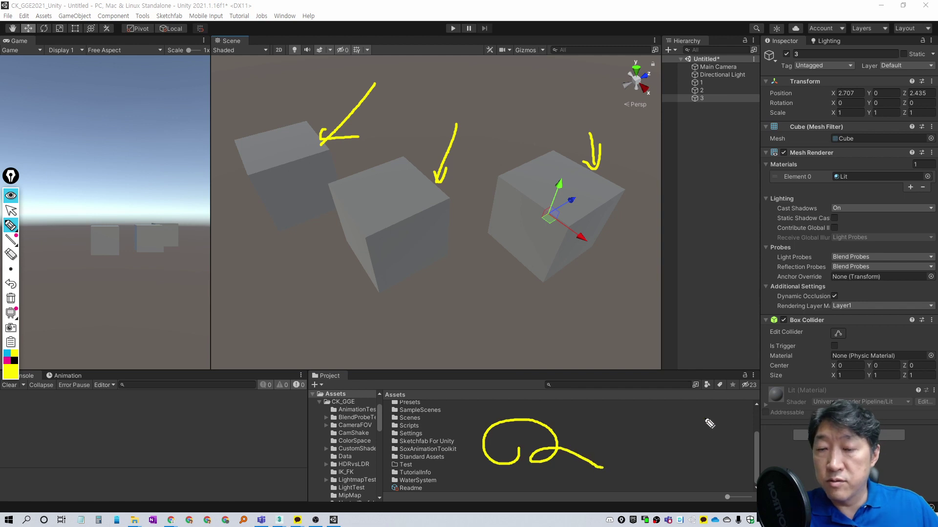
pyautogui.hotkey('ctrl', 'shift', 'c')
pyautogui.hotkey('ctrl', 'shift', '1')
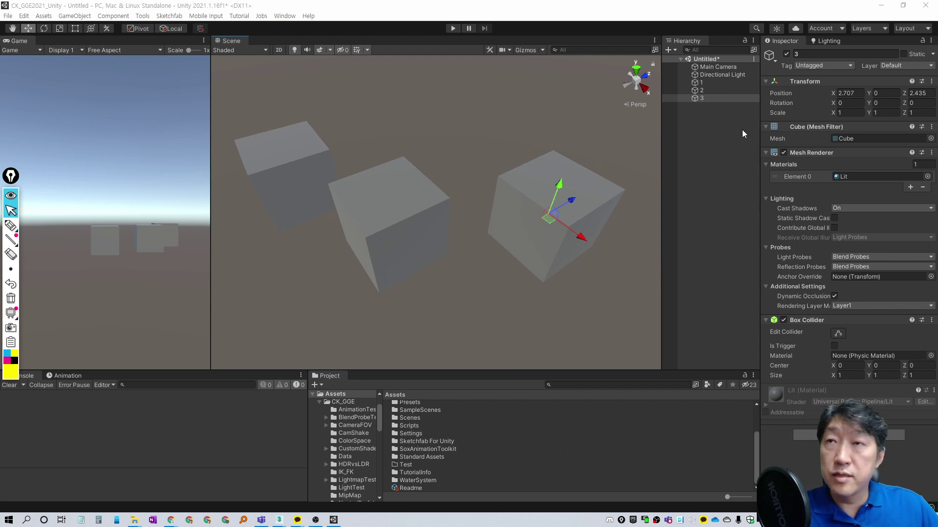
# Make cube 2 a child of cube 1 in the Hierarchy.
pyautogui.moveTo(502, 174); pyautogui.dragTo(540, 181, button='middle')
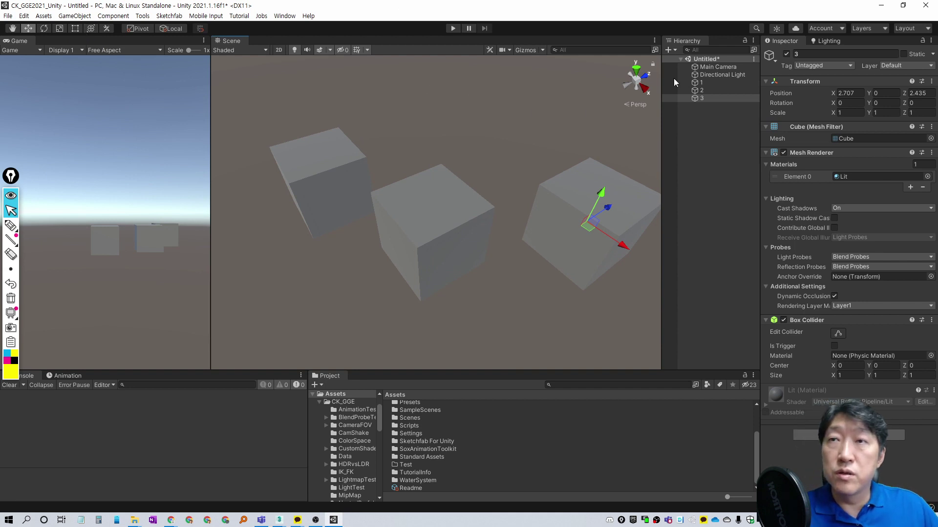
pyautogui.click(703, 91)
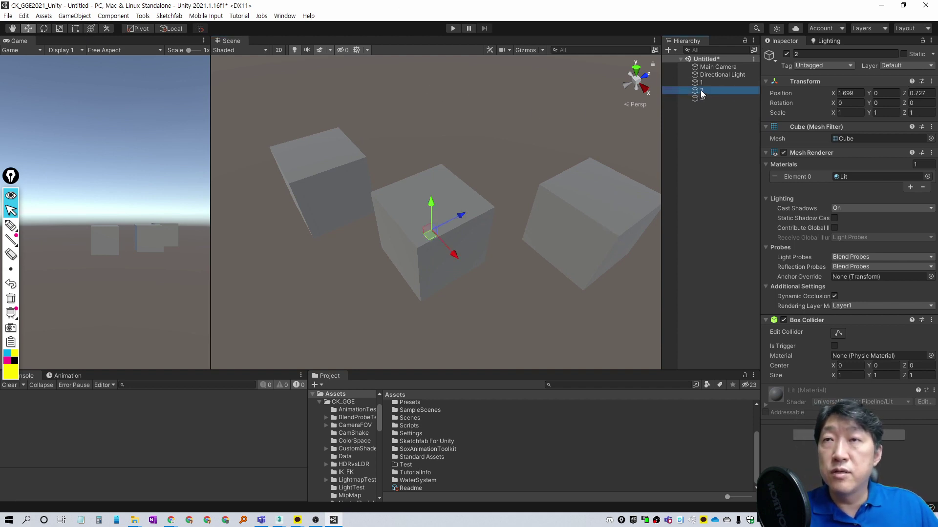
pyautogui.moveTo(701, 92); pyautogui.dragTo(709, 93)
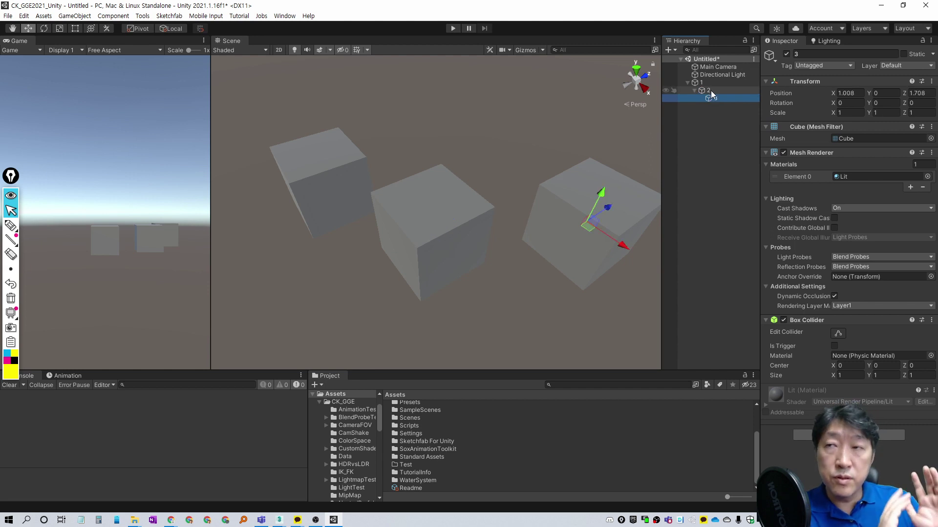
# Move cube 3, then cube 2, to see cube 3 follow its parent.
pyautogui.moveTo(578, 232); pyautogui.dragTo(564, 232, button='middle')
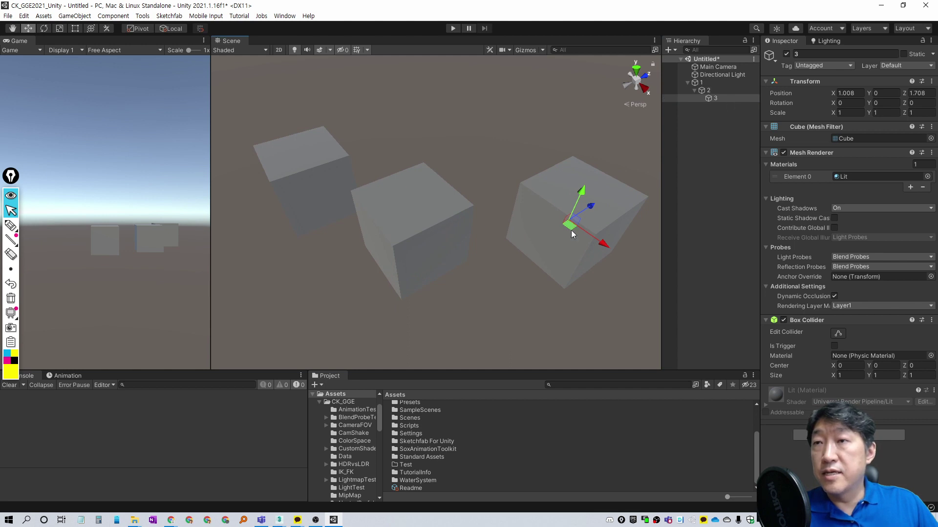
pyautogui.moveTo(569, 226)
pyautogui.mouseDown()
pyautogui.moveTo(560, 249)
pyautogui.moveTo(577, 239)
pyautogui.mouseUp()
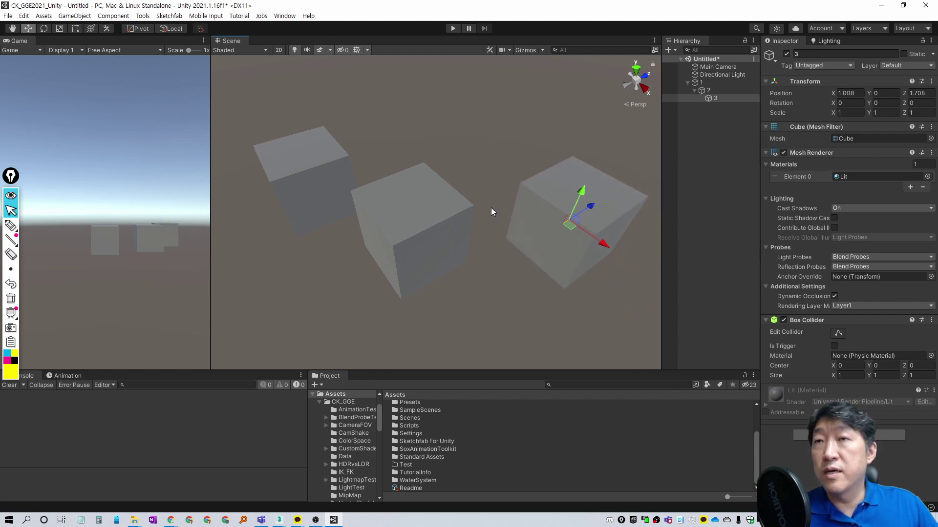
pyautogui.click(708, 90)
pyautogui.moveTo(412, 241)
pyautogui.mouseDown()
pyautogui.moveTo(412, 279)
pyautogui.moveTo(432, 223)
pyautogui.moveTo(394, 228)
pyautogui.mouseUp()
pyautogui.click(323, 164)
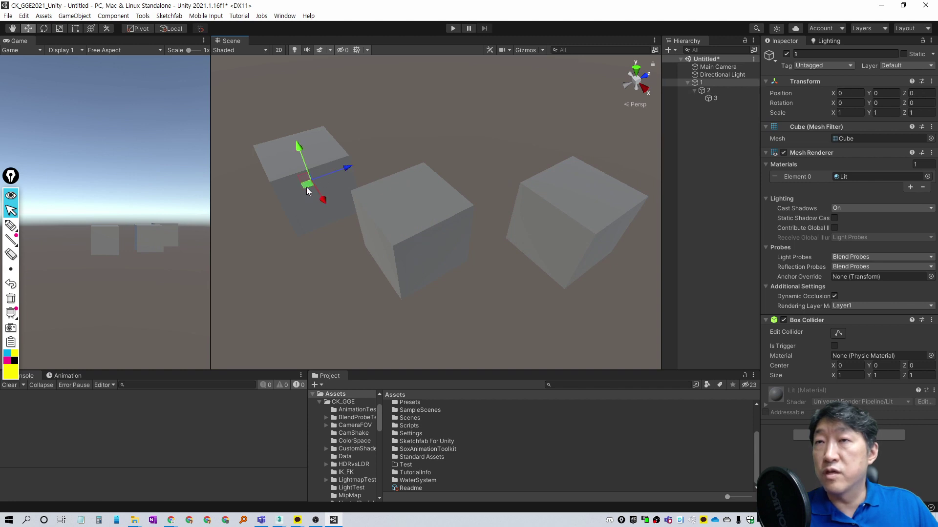
# Move and rotate cube 1 with its chain, then undo back to rotation 0, 0, 0.
pyautogui.moveTo(307, 187)
pyautogui.mouseDown()
pyautogui.moveTo(395, 216)
pyautogui.moveTo(365, 177)
pyautogui.moveTo(338, 221)
pyautogui.moveTo(340, 146)
pyautogui.moveTo(379, 231)
pyautogui.moveTo(272, 196)
pyautogui.mouseUp()
pyautogui.press('e')
pyautogui.hotkey('ctrl', 'z')
pyautogui.hotkey('ctrl', 'z')
pyautogui.hotkey('ctrl', 'z')
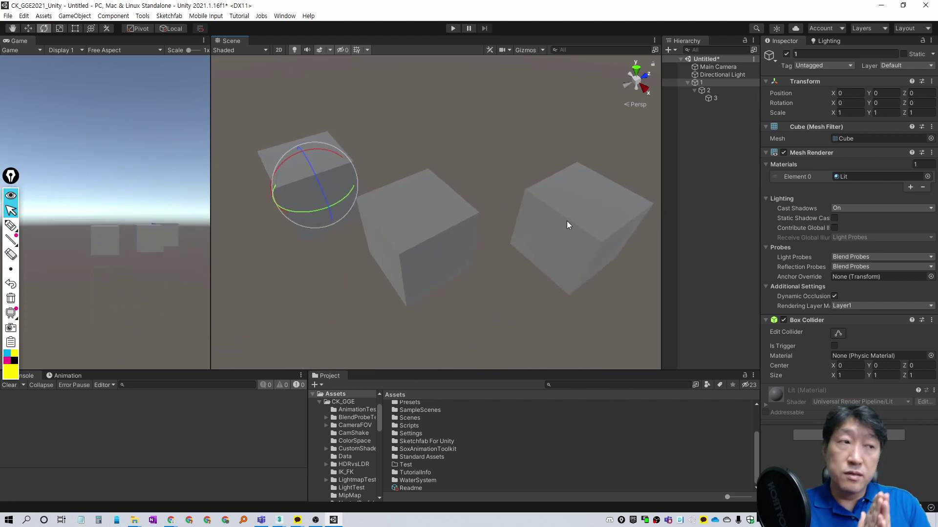
pyautogui.click(713, 89)
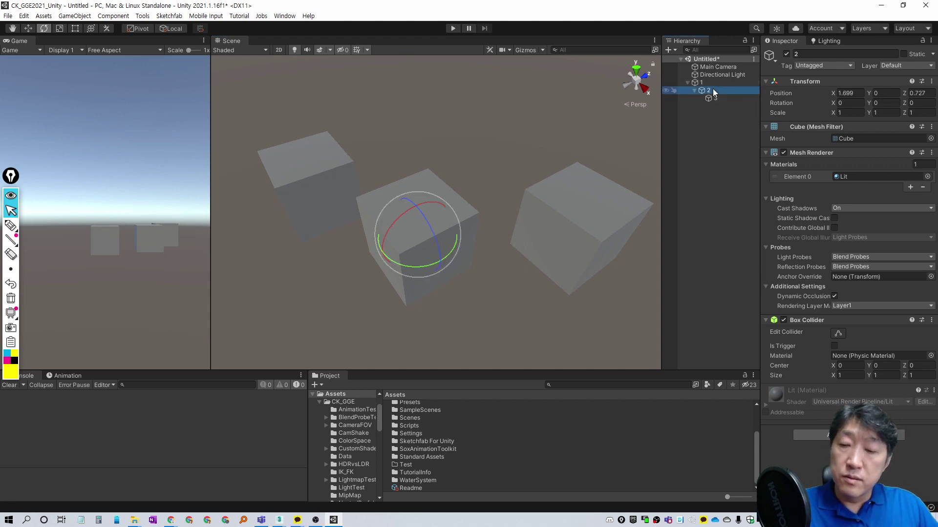
pyautogui.press('alt')
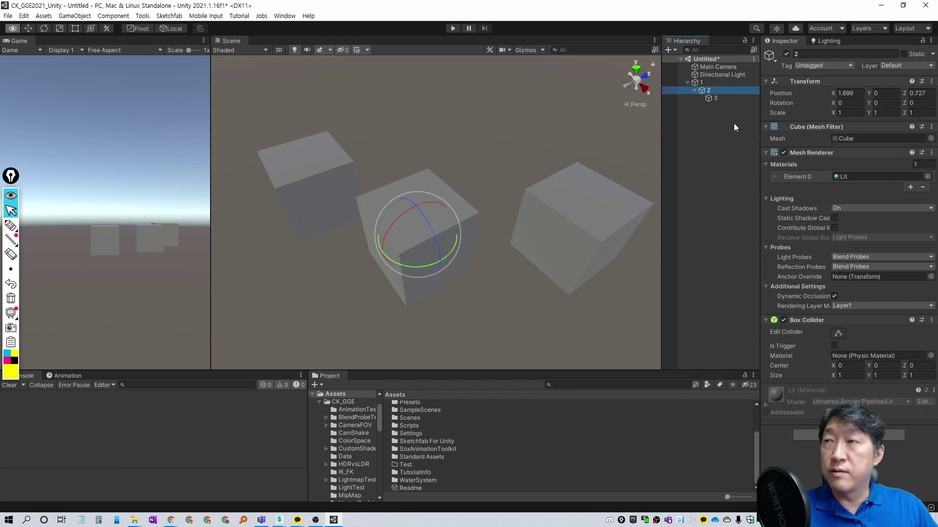
pyautogui.moveTo(278, 520)
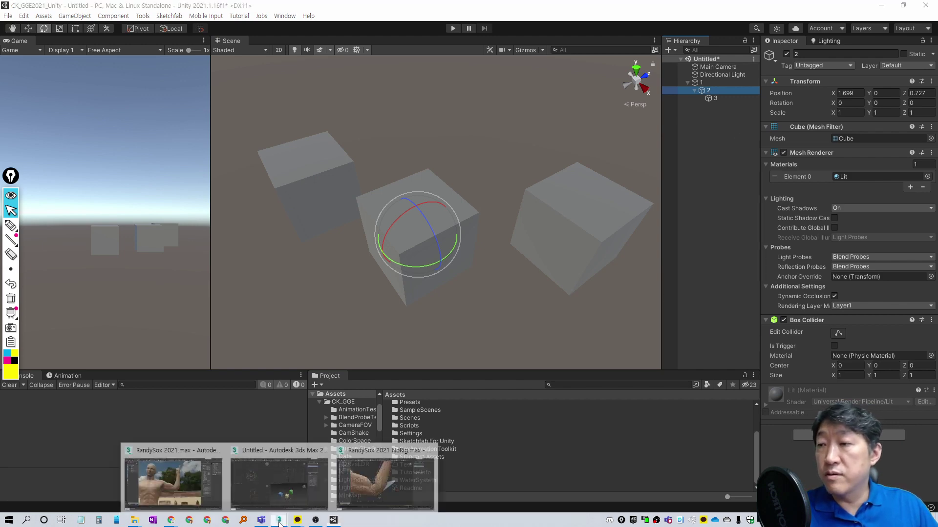
# Select all three boxes in 3ds Max and unlink them from each other.
pyautogui.click(267, 478)
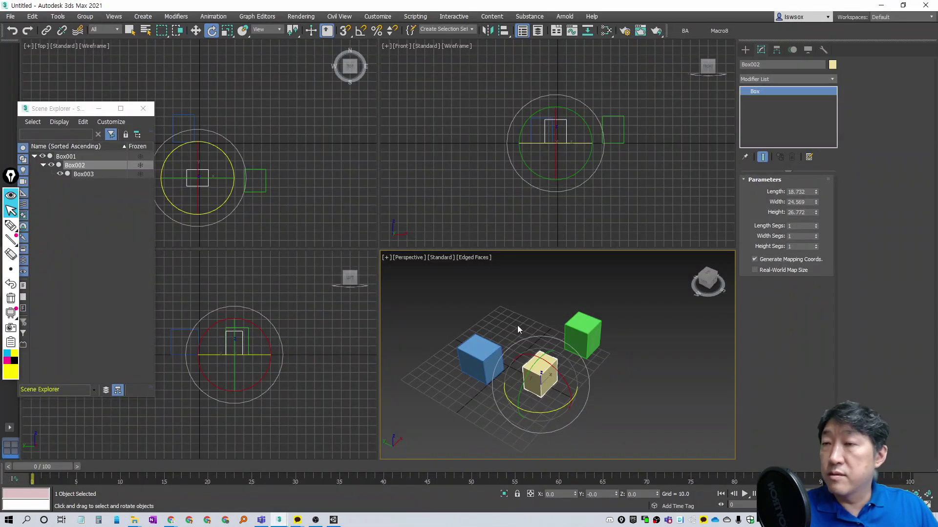
pyautogui.moveTo(650, 305); pyautogui.dragTo(395, 448)
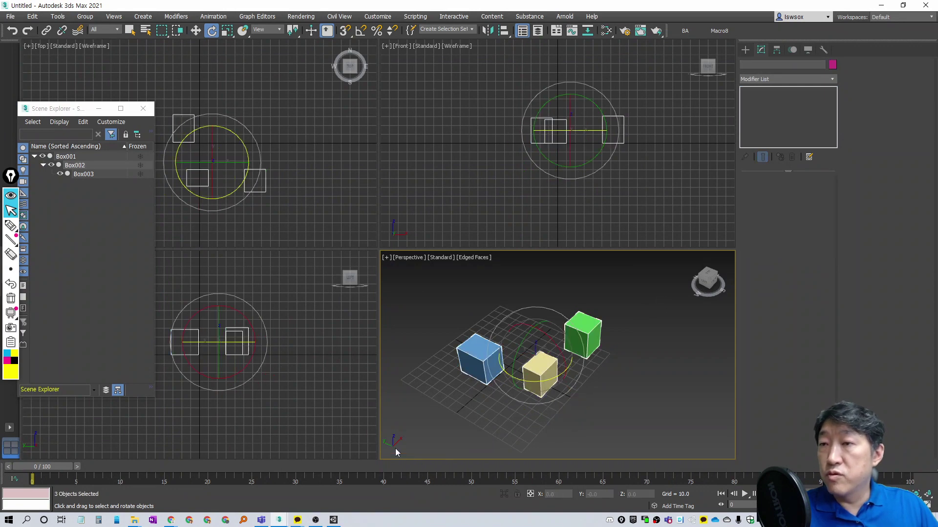
pyautogui.click(62, 31)
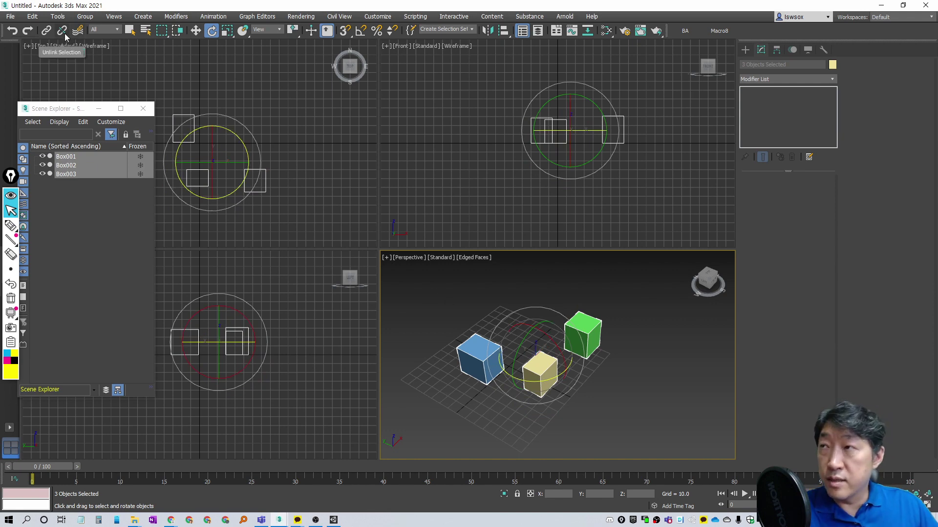
pyautogui.click(113, 73)
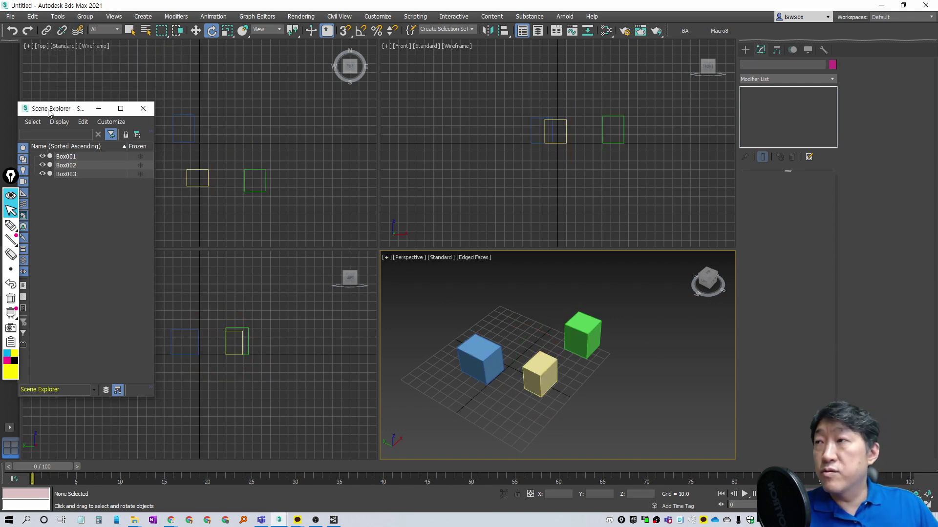
# In Scene Explorer, relink Box002 as a child of Box001.
pyautogui.click(58, 16)
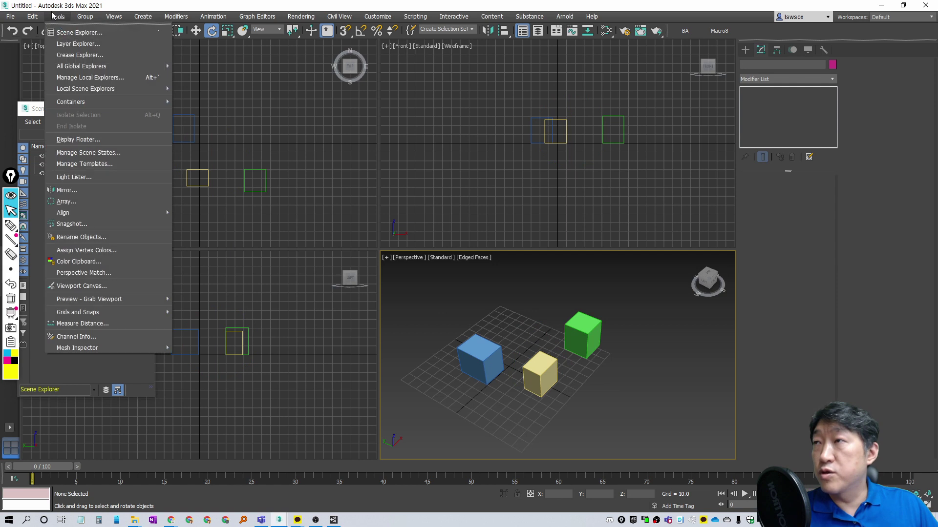
pyautogui.click(82, 33)
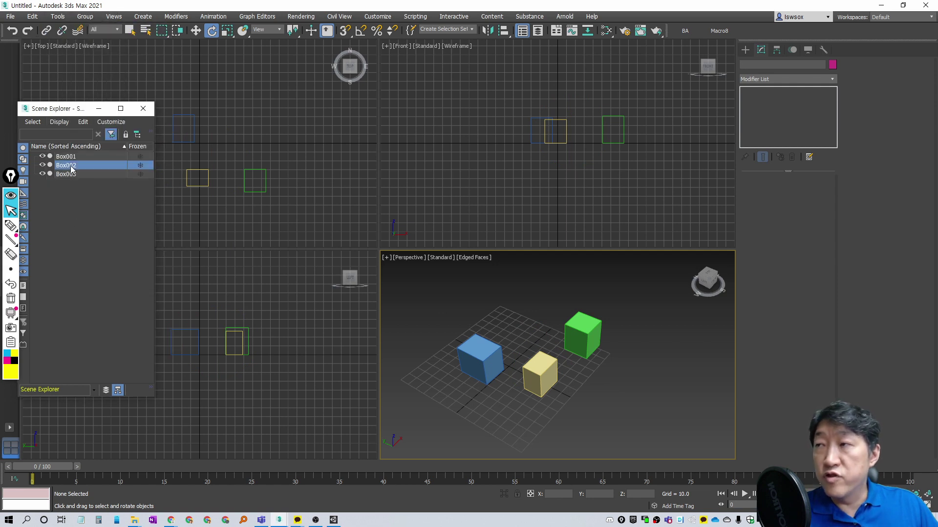
pyautogui.moveTo(71, 168)
pyautogui.mouseDown()
pyautogui.moveTo(69, 157)
pyautogui.moveTo(77, 168)
pyautogui.mouseUp()
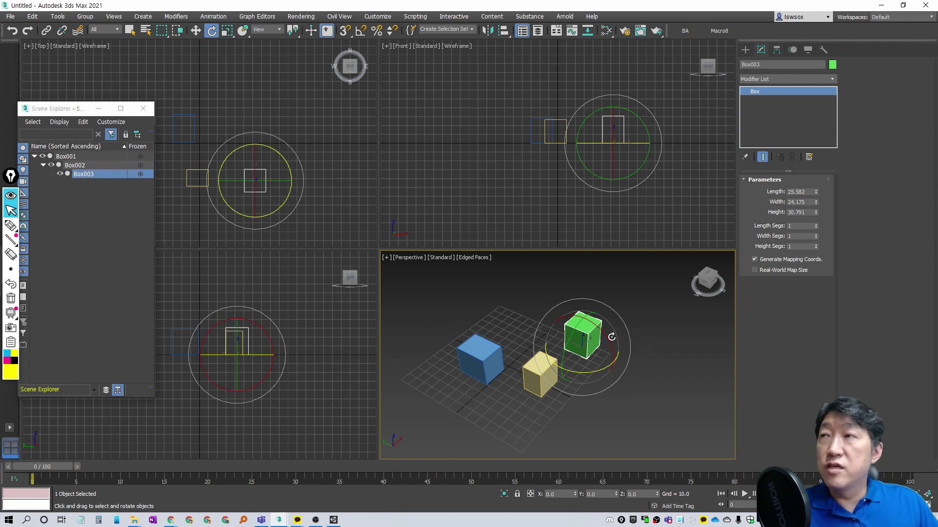
pyautogui.hotkey('alt', 'Tab')
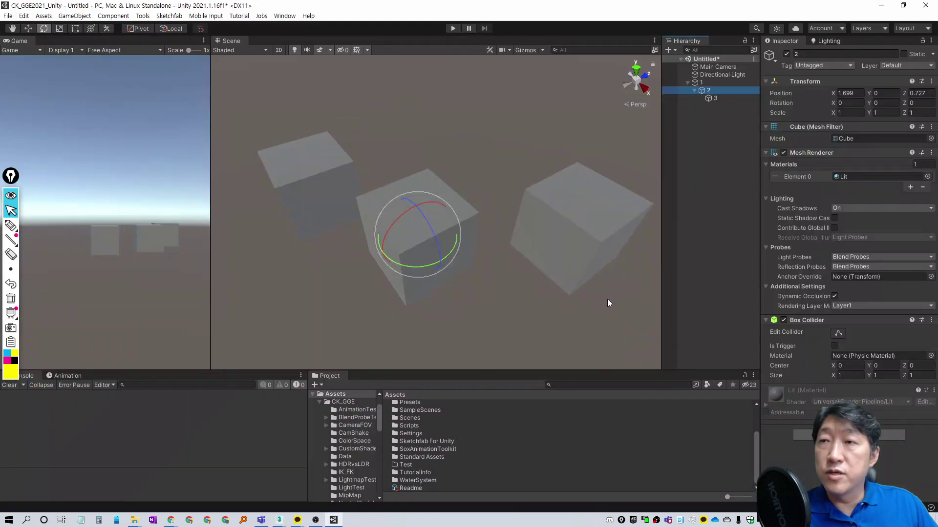
# Write yellow labels 1, 2 and 3 above the three cubes in the Scene view.
pyautogui.hotkey('ctrl', 'shift', 'p')
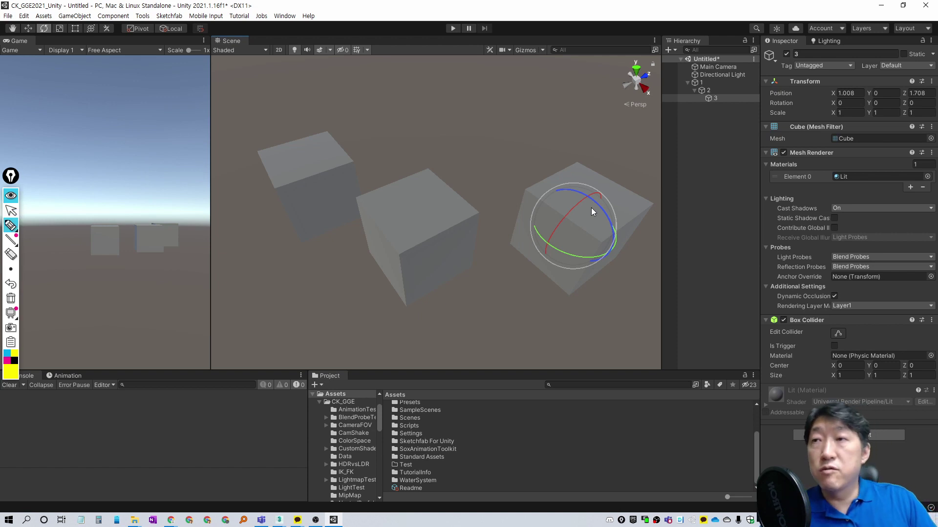
pyautogui.moveTo(319, 94); pyautogui.dragTo(335, 102)
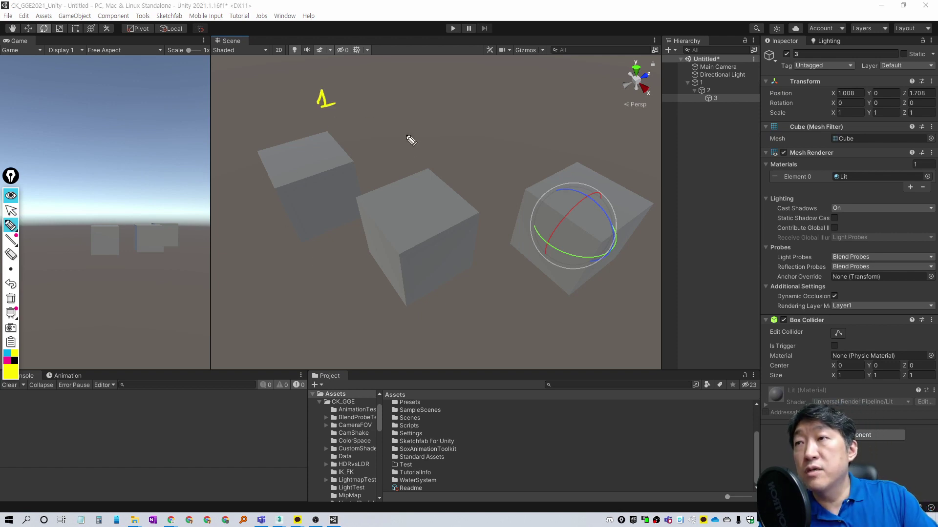
pyautogui.moveTo(434, 146); pyautogui.dragTo(447, 155)
pyautogui.moveTo(586, 139); pyautogui.dragTo(592, 148)
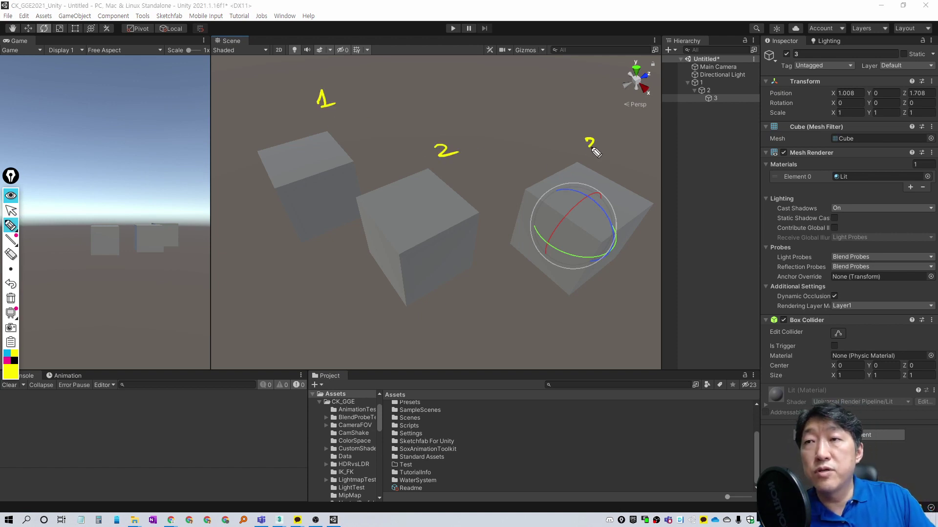
# Box label 1, circle W and 3, and draw arrows from cube 1 to cube 2 to cube 3.
pyautogui.moveTo(307, 85)
pyautogui.mouseDown()
pyautogui.moveTo(315, 120)
pyautogui.moveTo(287, 99)
pyautogui.mouseUp()
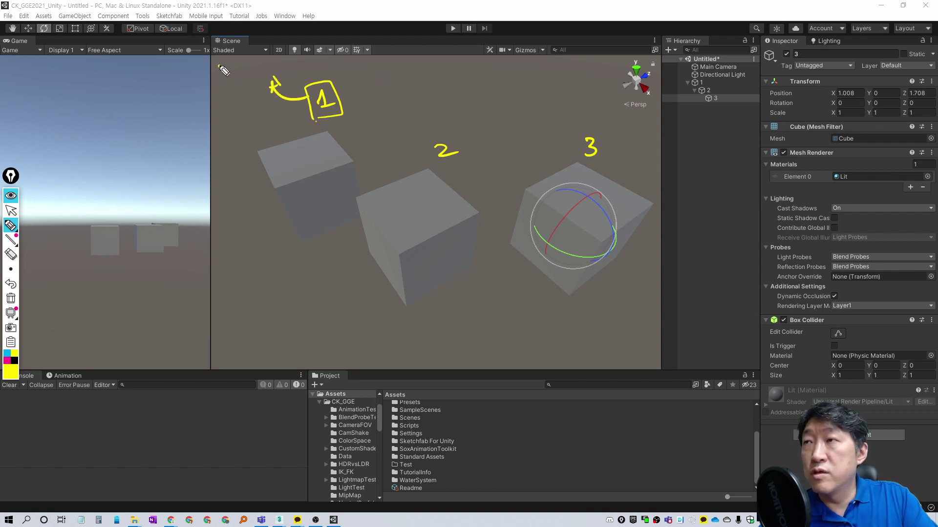
pyautogui.moveTo(223, 85)
pyautogui.mouseDown()
pyautogui.moveTo(247, 78)
pyautogui.moveTo(215, 63)
pyautogui.mouseUp()
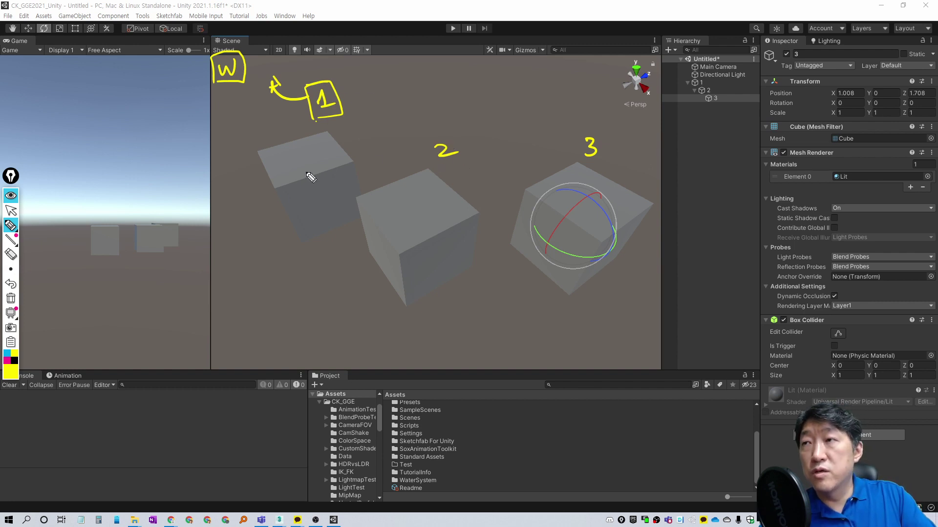
pyautogui.moveTo(254, 152)
pyautogui.mouseDown()
pyautogui.moveTo(326, 132)
pyautogui.moveTo(388, 158)
pyautogui.mouseUp()
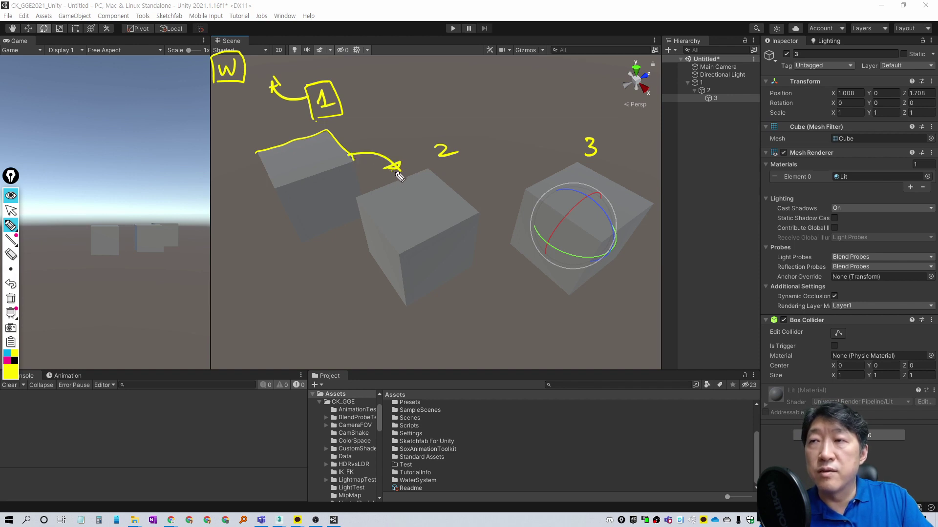
pyautogui.moveTo(586, 162)
pyautogui.mouseDown()
pyautogui.moveTo(605, 125)
pyautogui.moveTo(603, 163)
pyautogui.mouseUp()
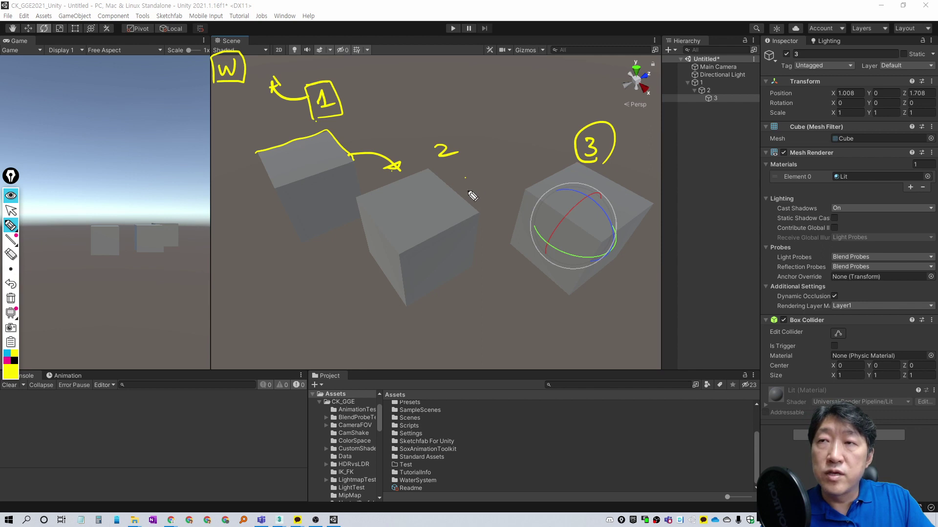
pyautogui.moveTo(466, 190)
pyautogui.mouseDown()
pyautogui.moveTo(534, 193)
pyautogui.moveTo(518, 202)
pyautogui.mouseUp()
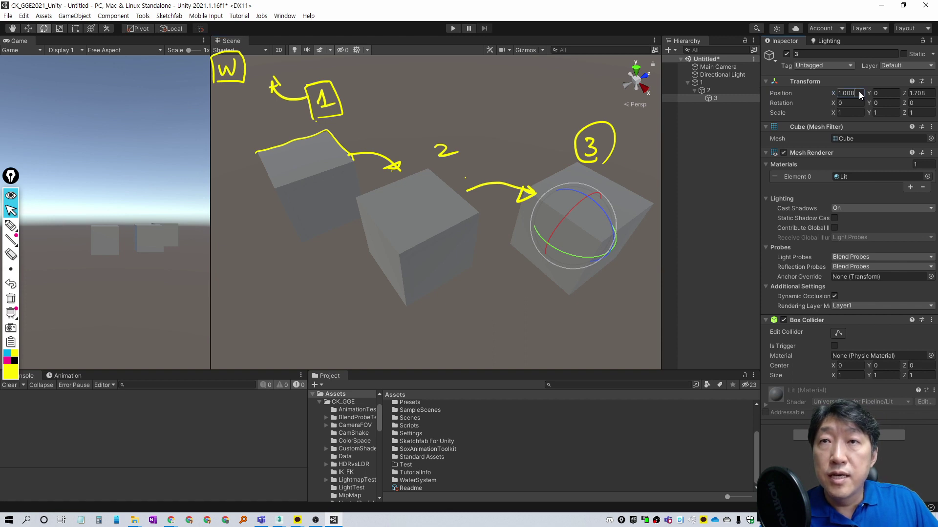
# Set cube 3's Position X to 12 in the Inspector Transform.
pyautogui.click(916, 93)
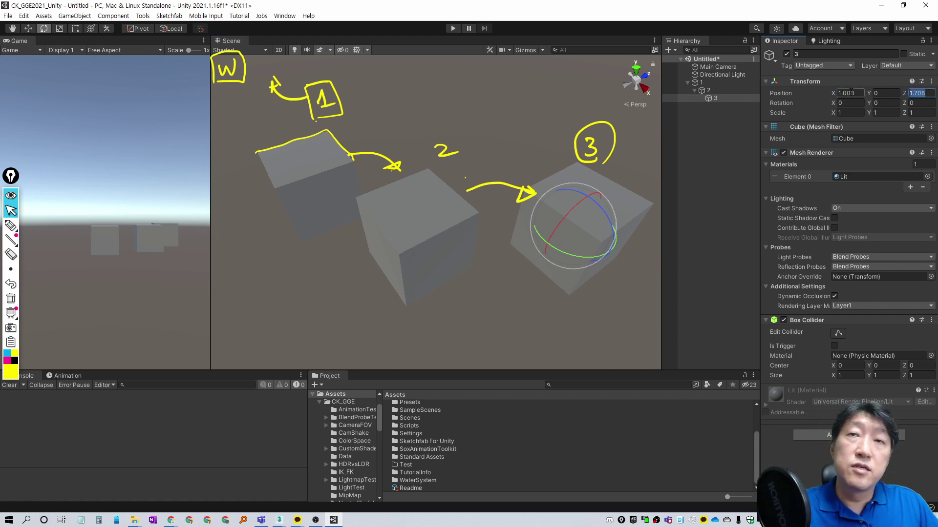
pyautogui.click(850, 93)
pyautogui.write('1')
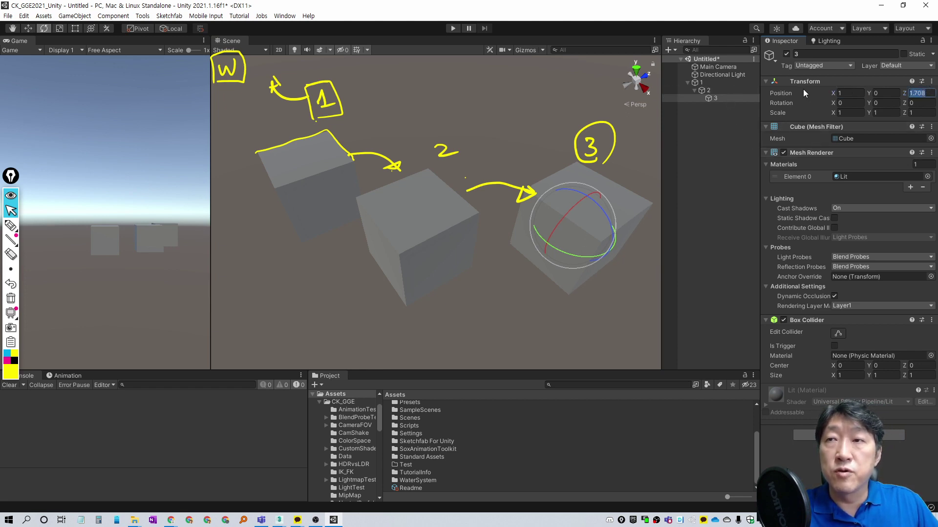
pyautogui.write('2')
pyautogui.press('Return')
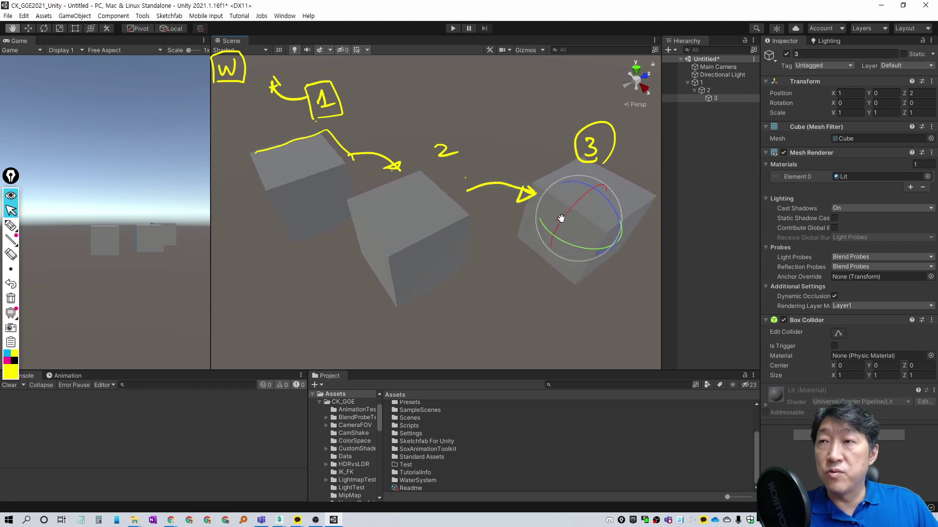
# Circle cube 3's Position X and Z values and sketch arrows near cube 3, undoing the strokes.
pyautogui.hotkey('ctrl', 'shift', 'p')
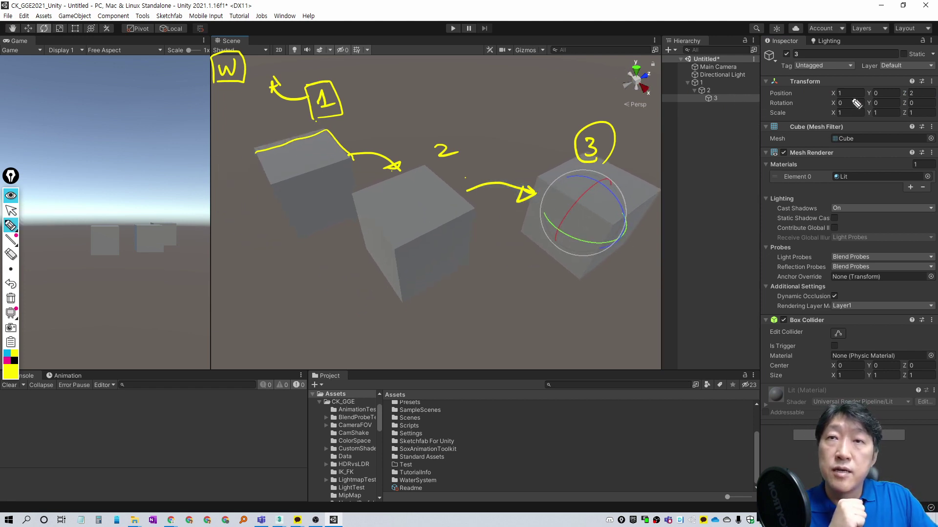
pyautogui.moveTo(838, 89); pyautogui.dragTo(840, 97)
pyautogui.moveTo(917, 91); pyautogui.dragTo(916, 93)
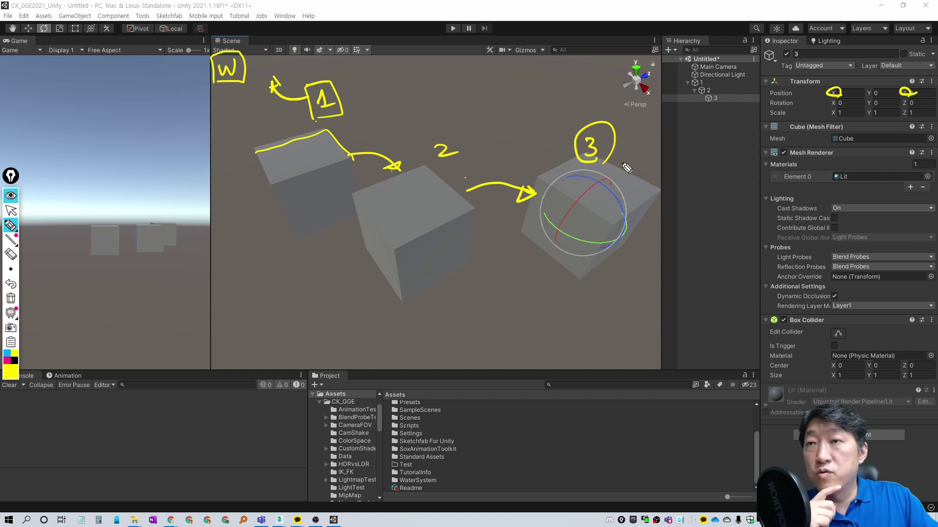
pyautogui.moveTo(538, 277); pyautogui.dragTo(573, 300)
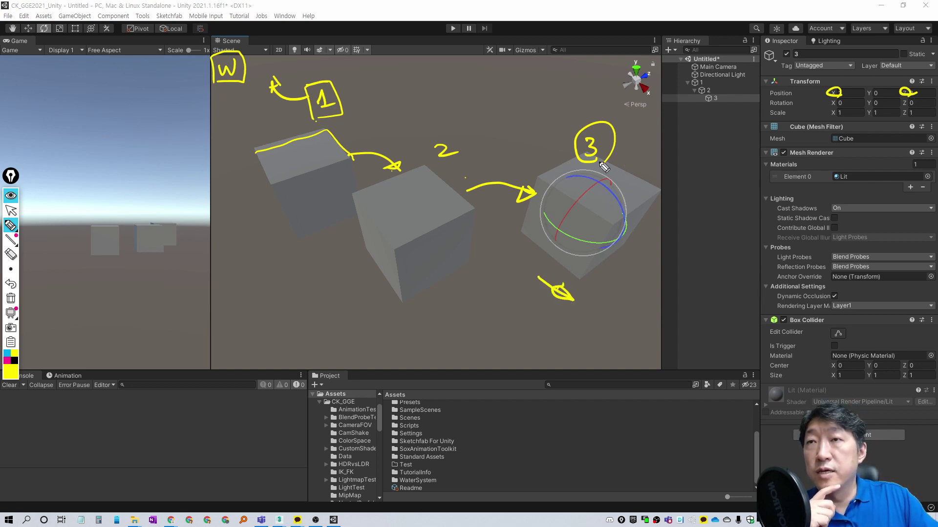
pyautogui.moveTo(522, 163); pyautogui.dragTo(549, 145)
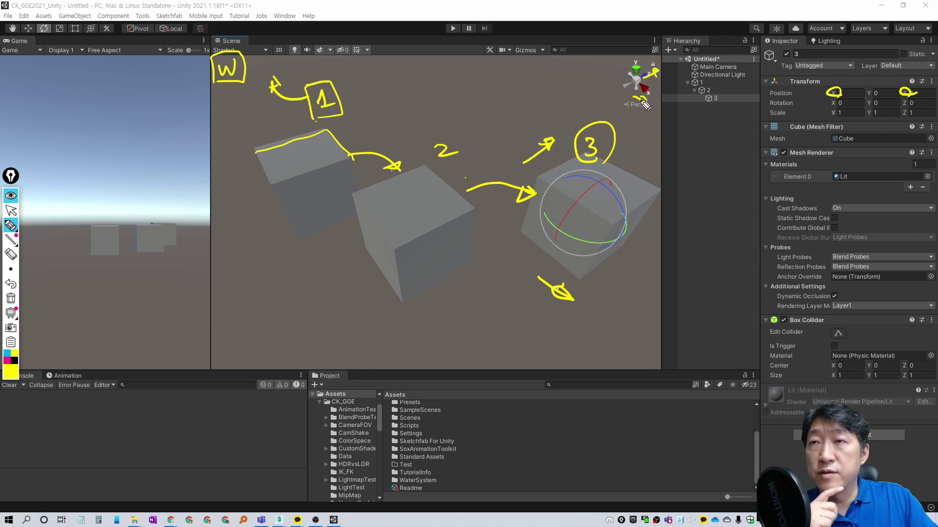
pyautogui.hotkey('ctrl', 'z')
pyautogui.hotkey('ctrl', 'z')
pyautogui.hotkey('ctrl', 'z')
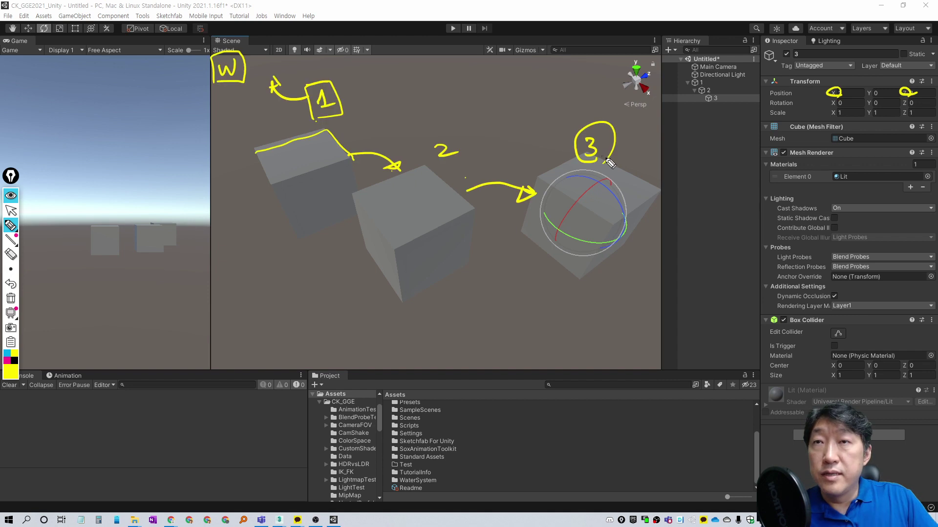
# Mark the 3 label, arrow cube 2 to cube 3, outline the middle cube, then erase everything.
pyautogui.moveTo(607, 161); pyautogui.dragTo(604, 164)
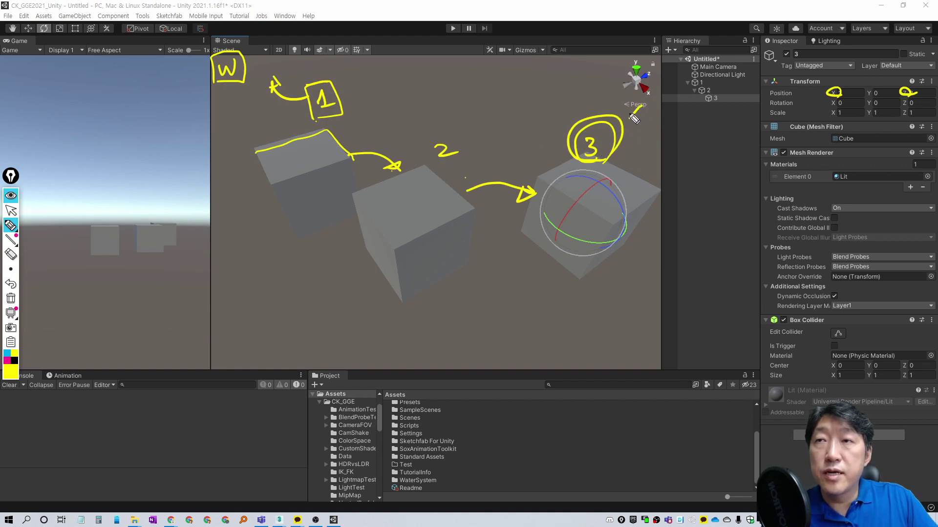
pyautogui.moveTo(633, 114); pyautogui.dragTo(629, 115)
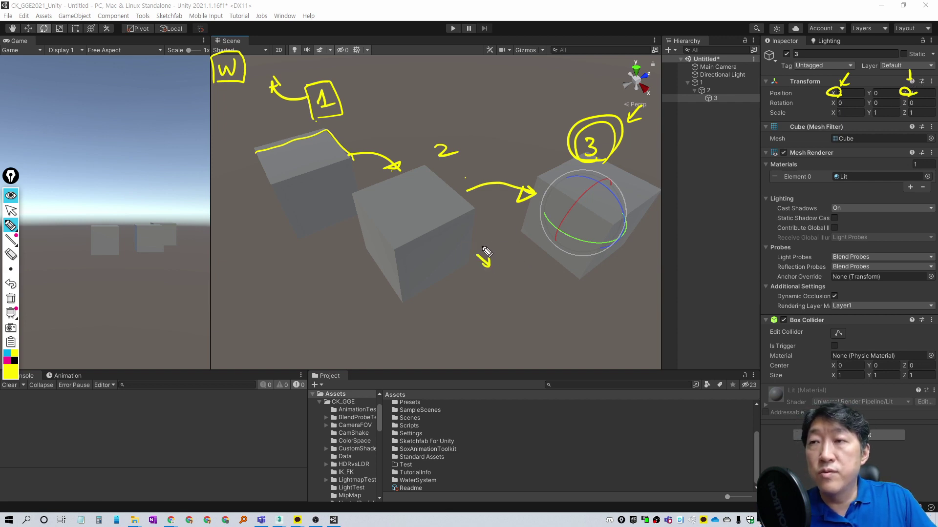
pyautogui.moveTo(483, 249); pyautogui.dragTo(509, 231)
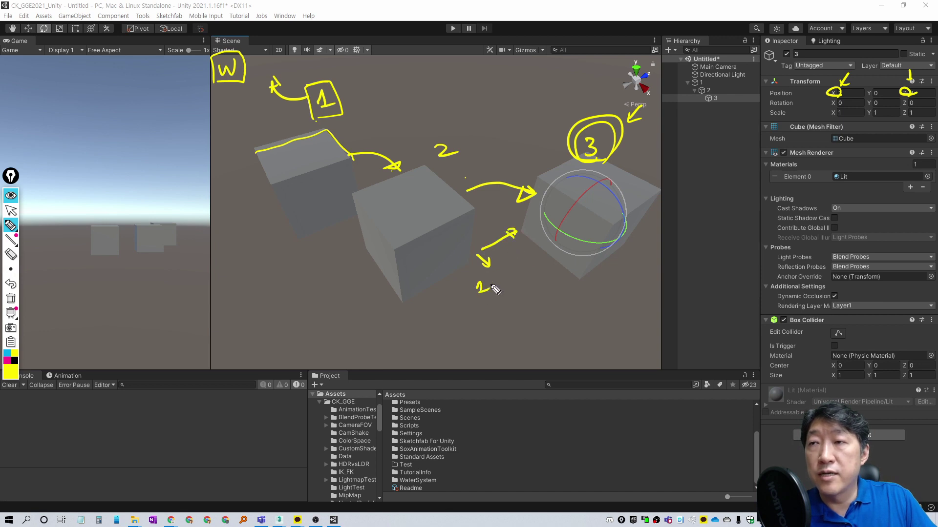
pyautogui.moveTo(425, 168)
pyautogui.mouseDown()
pyautogui.moveTo(353, 220)
pyautogui.moveTo(399, 299)
pyautogui.moveTo(400, 244)
pyautogui.moveTo(471, 218)
pyautogui.moveTo(393, 304)
pyautogui.mouseUp()
pyautogui.moveTo(401, 243); pyautogui.dragTo(414, 256)
pyautogui.moveTo(847, 85); pyautogui.dragTo(918, 90)
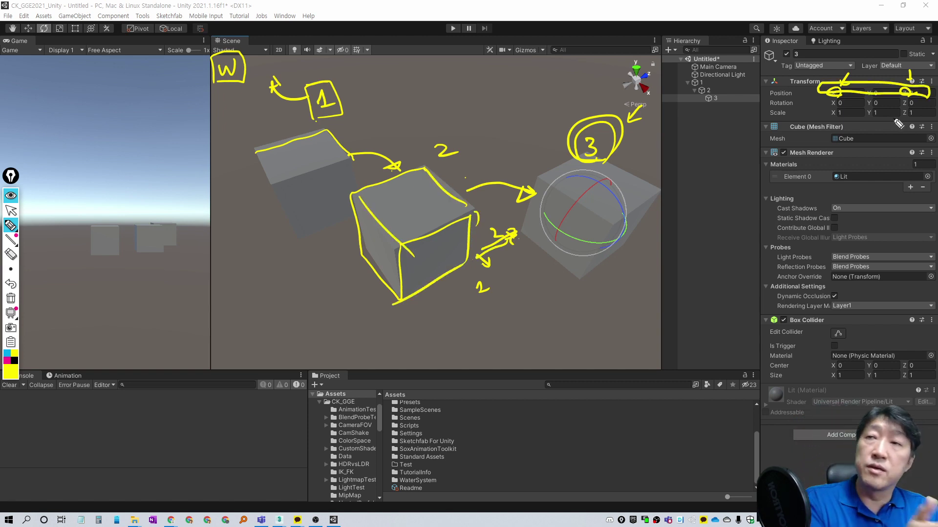
pyautogui.hotkey('ctrl', 'shift', 'x')
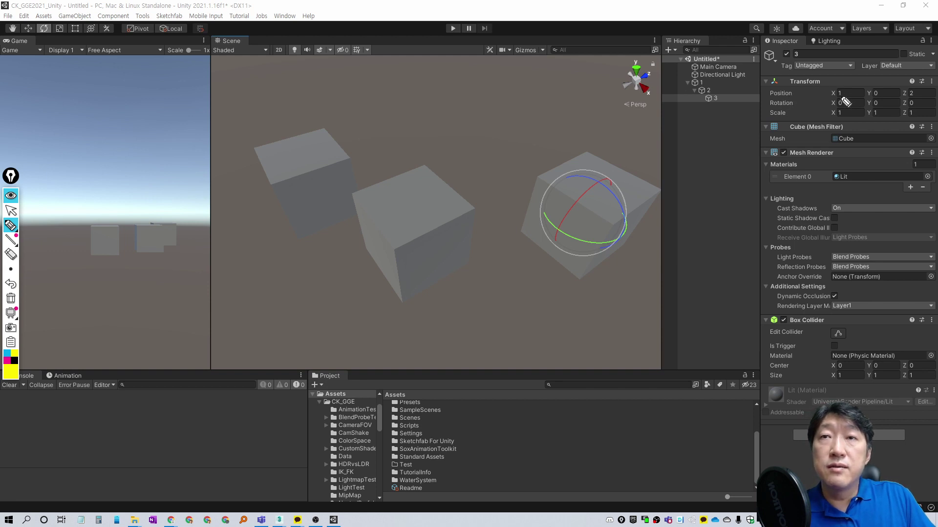
# Circle the Position X, Y, Z values, erase them, put away the pen and return to 3ds Max.
pyautogui.moveTo(840, 88)
pyautogui.mouseDown()
pyautogui.moveTo(920, 93)
pyautogui.moveTo(825, 102)
pyautogui.mouseUp()
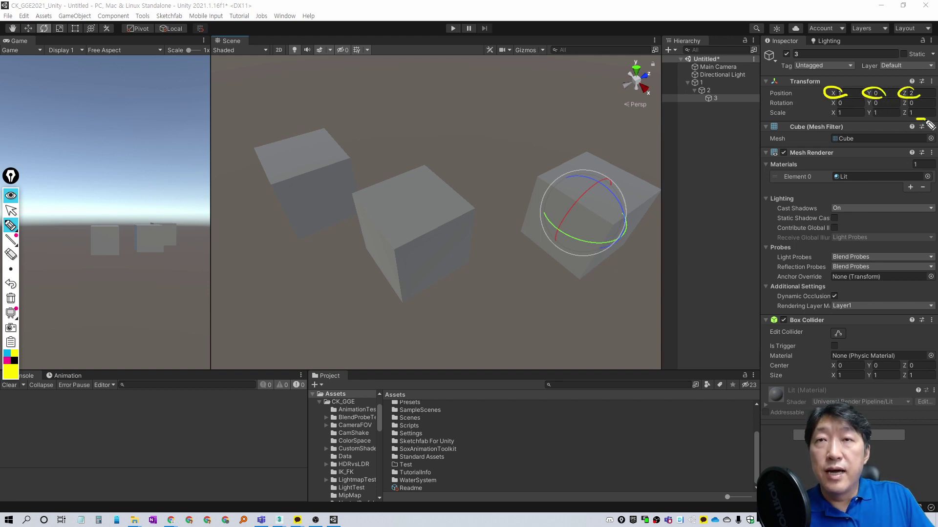
pyautogui.hotkey('ctrl', 'shift', 'x')
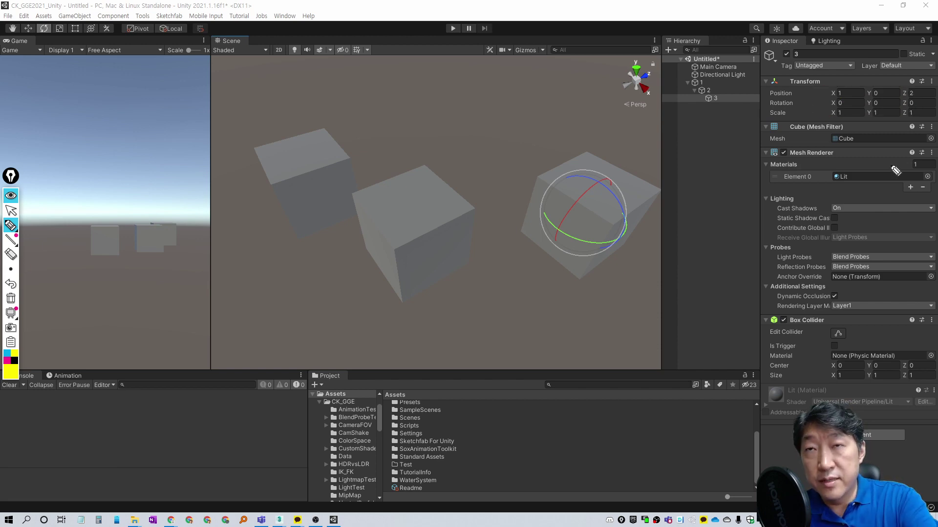
pyautogui.hotkey('ctrl', 'shift', '1')
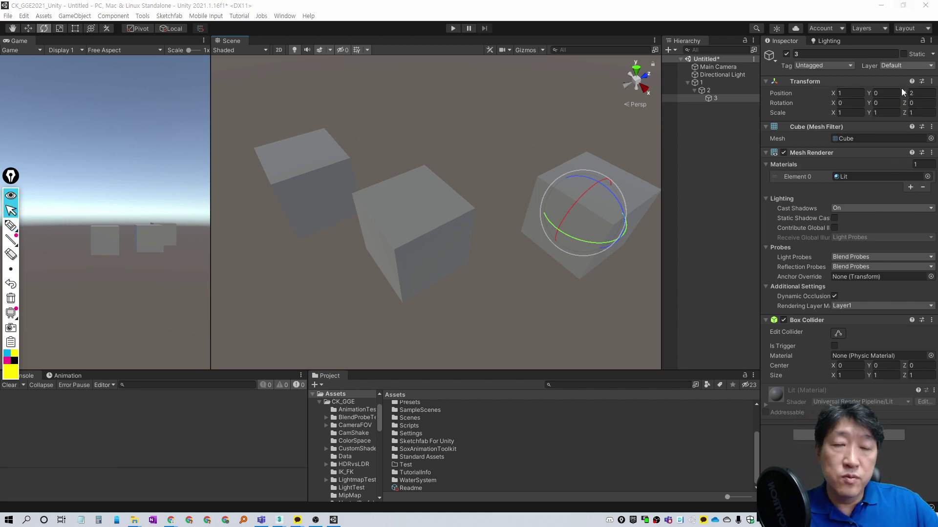
pyautogui.hotkey('alt', 'Tab')
# Activate Select and Move in 3ds Max and mark the X, Y, Z coordinate readout.
pyautogui.click(597, 222)
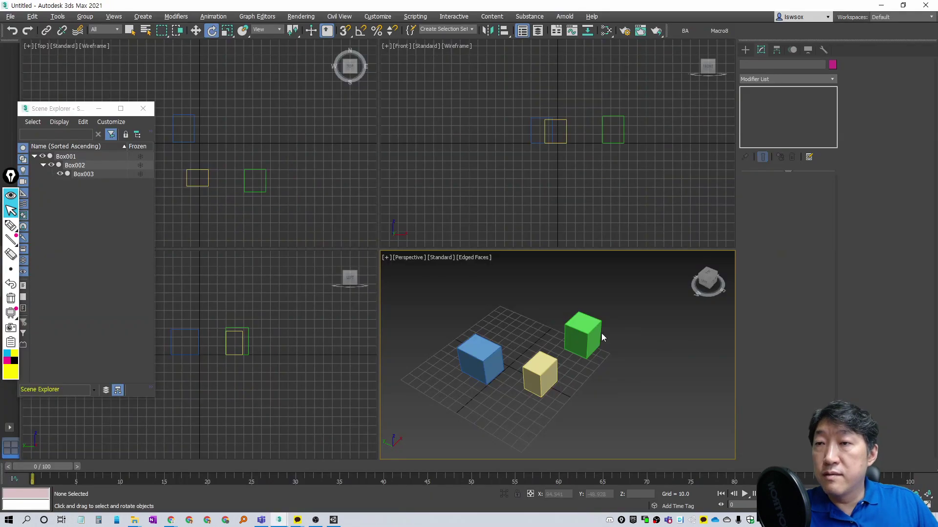
pyautogui.press('w')
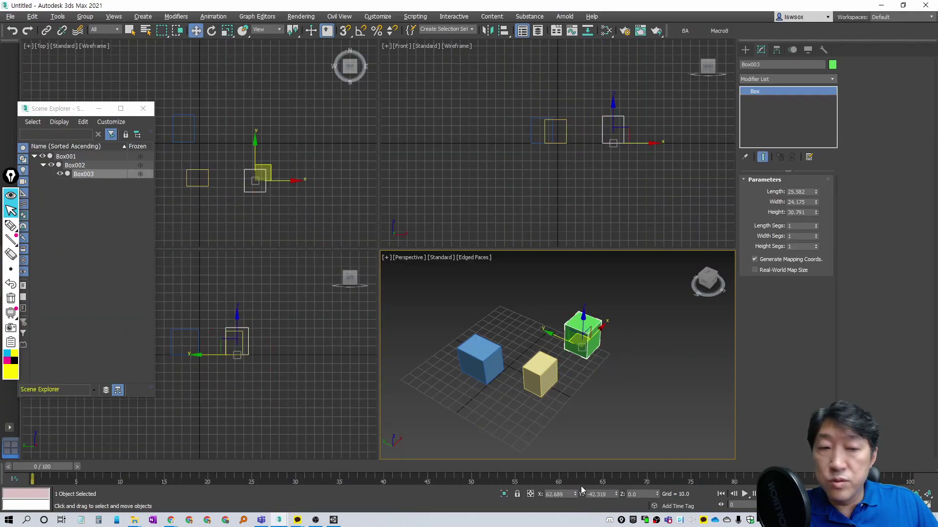
pyautogui.hotkey('ctrl', 'shift', '2')
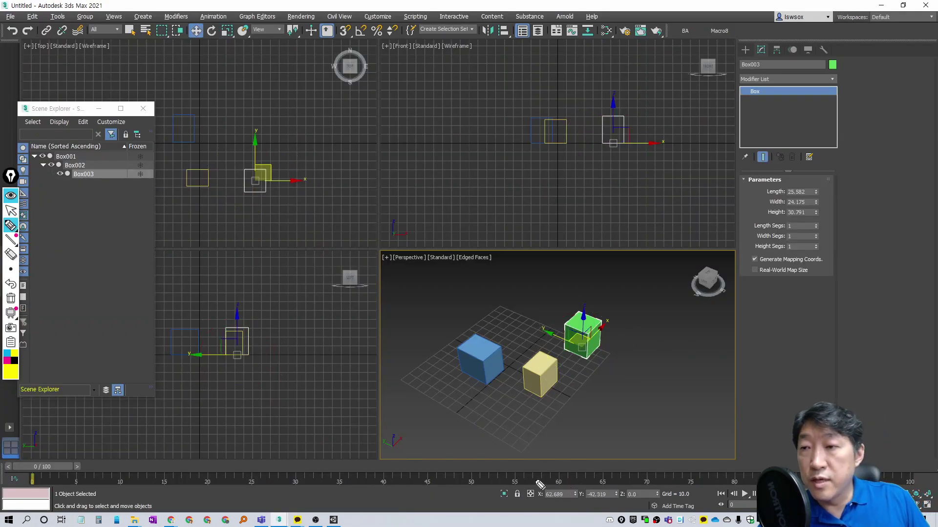
pyautogui.moveTo(499, 504)
pyautogui.mouseDown()
pyautogui.moveTo(610, 484)
pyautogui.moveTo(500, 505)
pyautogui.moveTo(592, 504)
pyautogui.mouseUp()
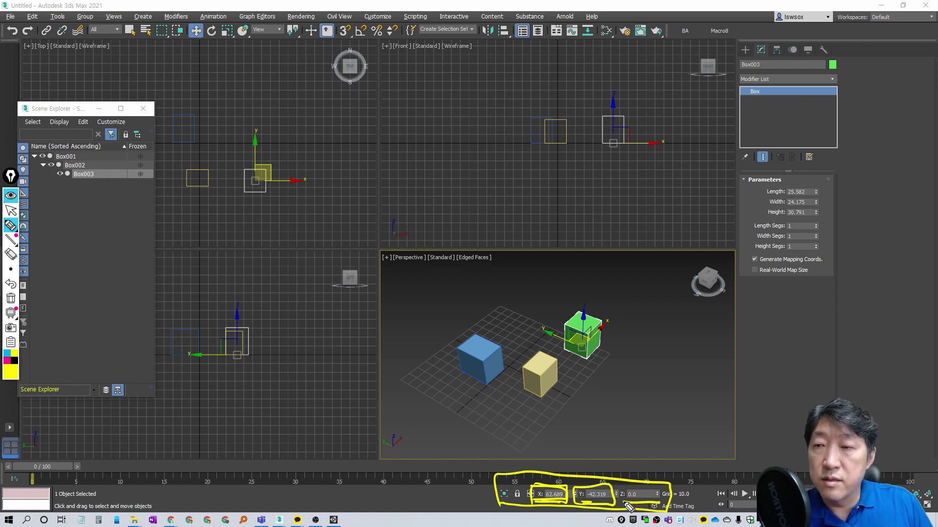
pyautogui.hotkey('ctrl', 'shift', 'c')
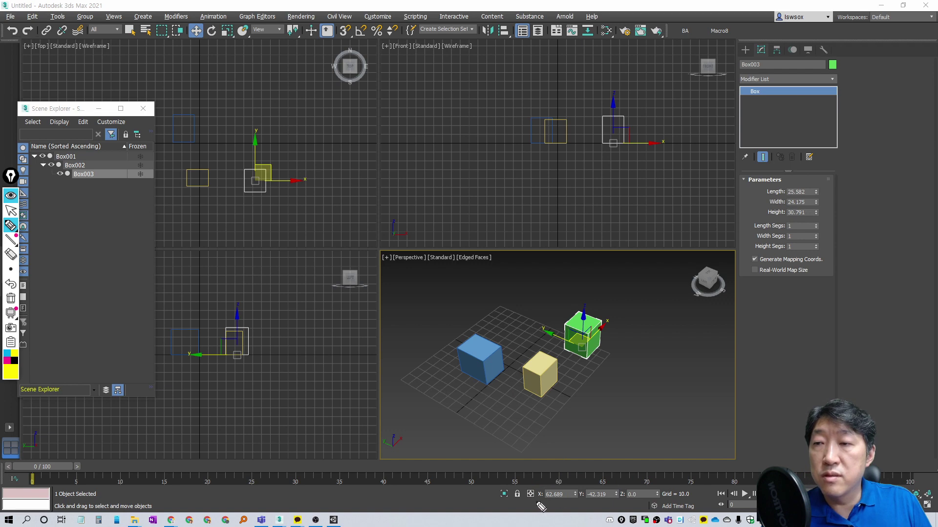
# Mark Box003's X coordinate value, clear it, and bring up the reference coordinate system list.
pyautogui.moveTo(541, 508); pyautogui.dragTo(536, 503)
pyautogui.hotkey('ctrl', 'shift', 'c')
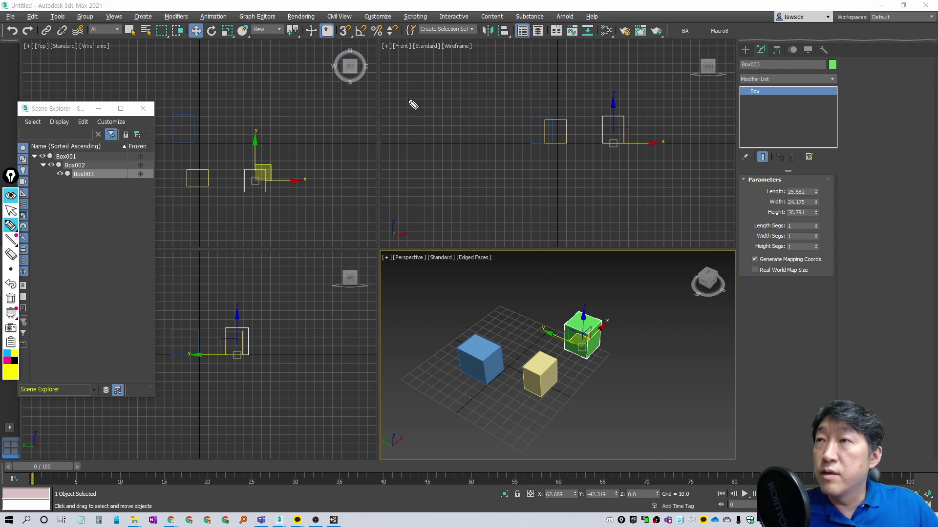
pyautogui.hotkey('ctrl', 'shift', '1')
pyautogui.click(280, 30)
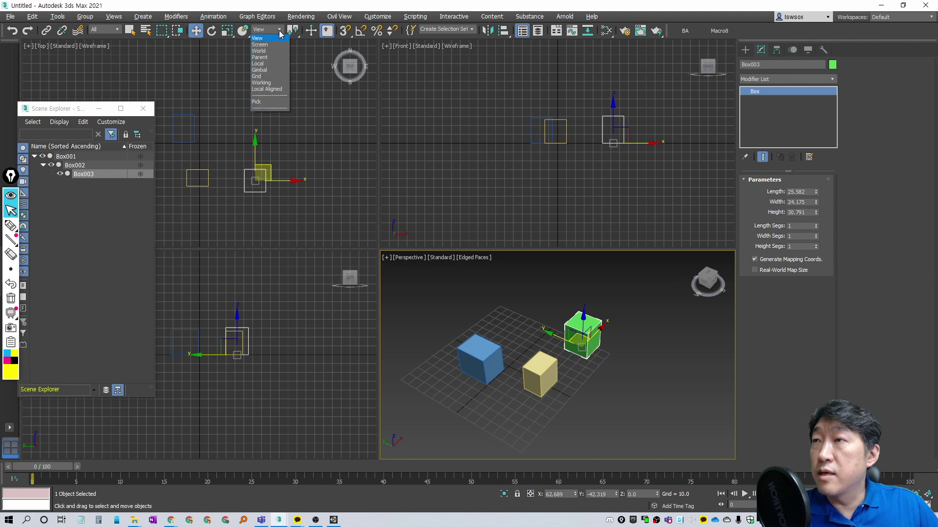
# Switch the reference coordinate system to Parent and circle the X, Y readout and green box.
pyautogui.click(271, 58)
pyautogui.hotkey('ctrl', 'shift', '2')
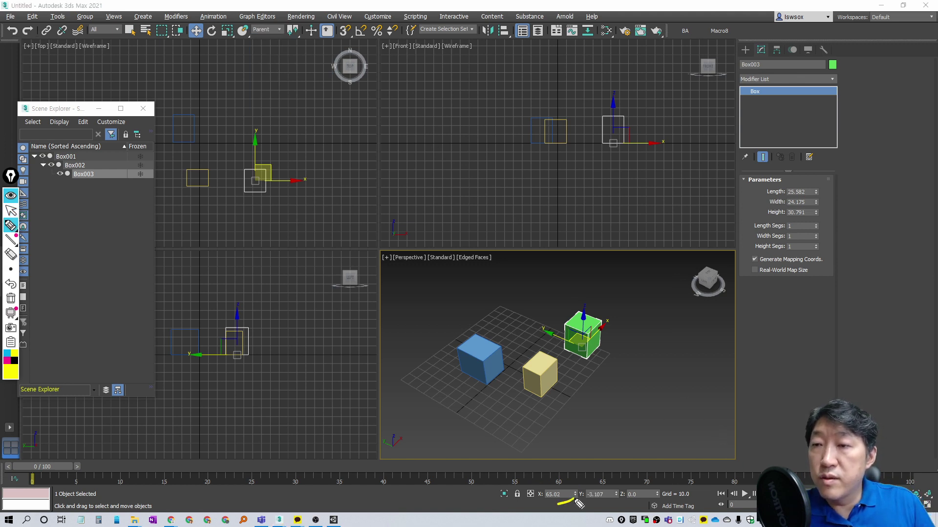
pyautogui.moveTo(578, 504)
pyautogui.mouseDown()
pyautogui.moveTo(567, 500)
pyautogui.moveTo(598, 504)
pyautogui.mouseUp()
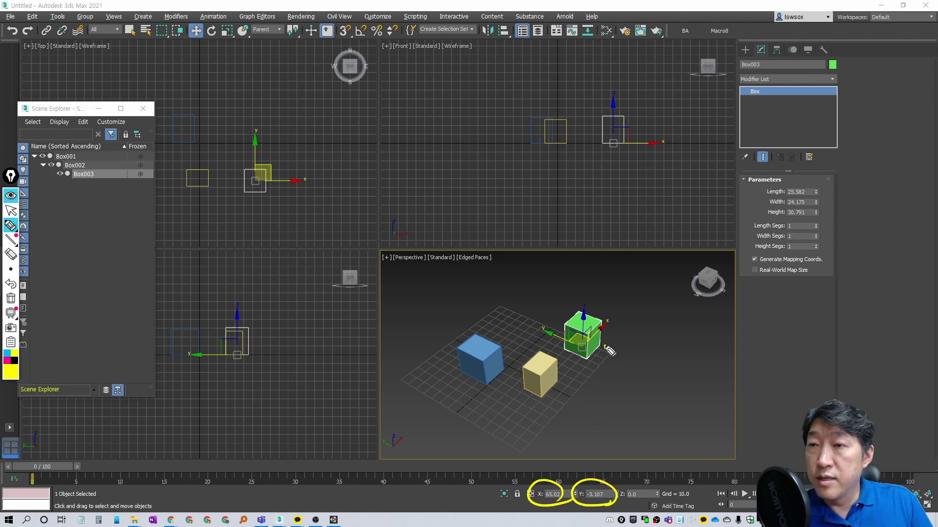
pyautogui.moveTo(608, 337); pyautogui.dragTo(605, 348)
pyautogui.hotkey('ctrl', 'shift', '1')
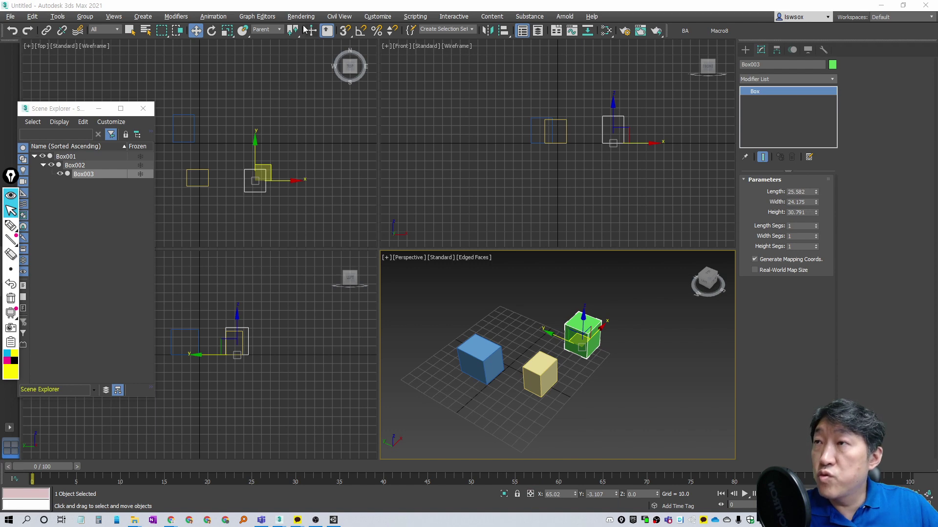
# Open Move Transform Type-In and circle the Parent setting and the X coordinate value.
pyautogui.rightClick(197, 34)
pyautogui.hotkey('ctrl', 'shift', '2')
pyautogui.moveTo(282, 24); pyautogui.dragTo(249, 39)
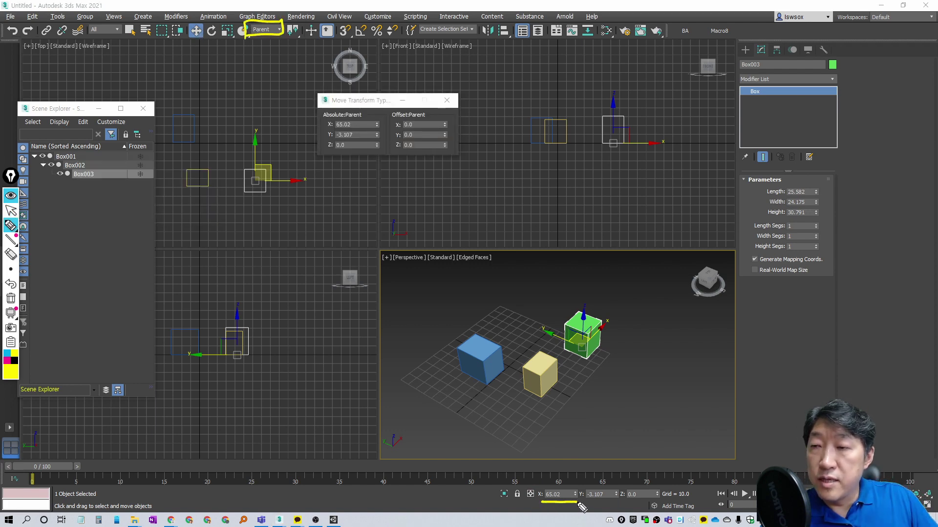
pyautogui.moveTo(580, 504); pyautogui.dragTo(576, 502)
# Draw an arrow to the green box, write 65.02 beside it, and circle the yellow box.
pyautogui.moveTo(600, 368); pyautogui.dragTo(628, 337)
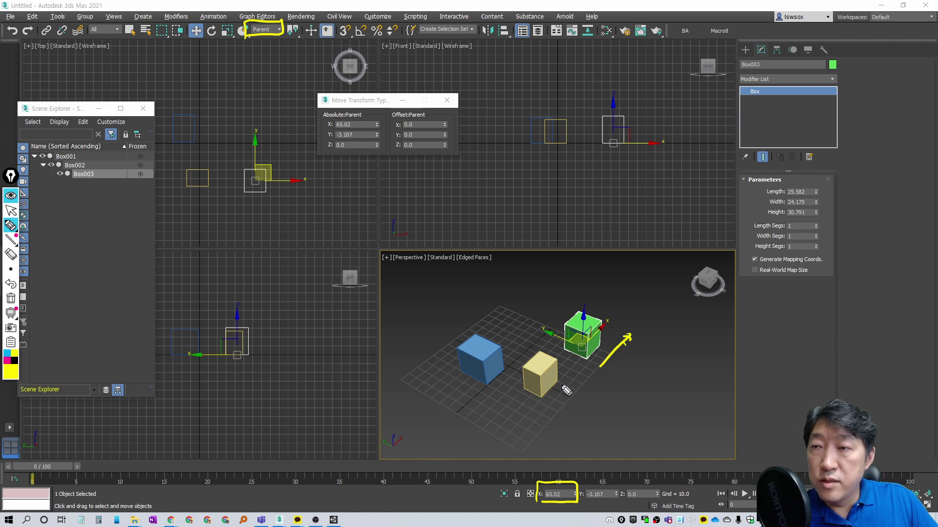
pyautogui.moveTo(592, 374)
pyautogui.mouseDown()
pyautogui.moveTo(608, 356)
pyautogui.moveTo(631, 370)
pyautogui.mouseUp()
pyautogui.moveTo(638, 372); pyautogui.dragTo(653, 377)
pyautogui.click(662, 372)
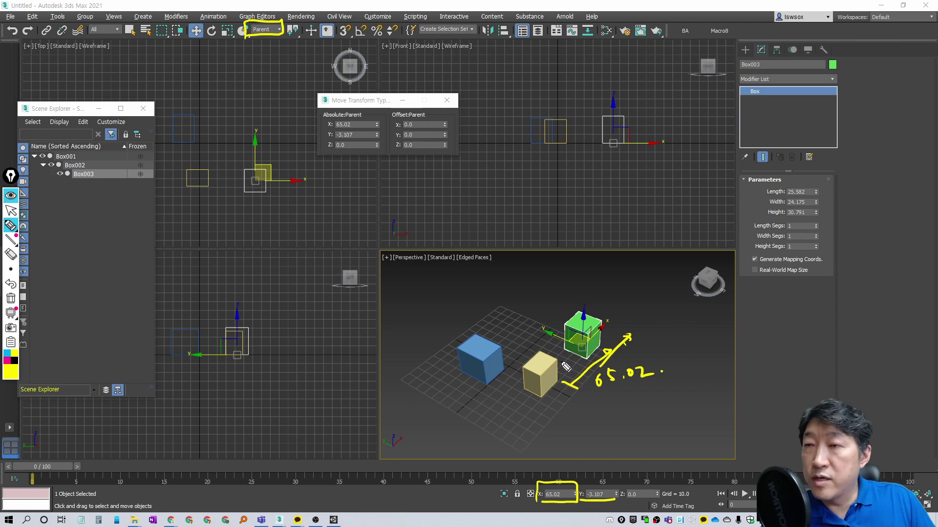
pyautogui.moveTo(560, 387); pyautogui.dragTo(549, 381)
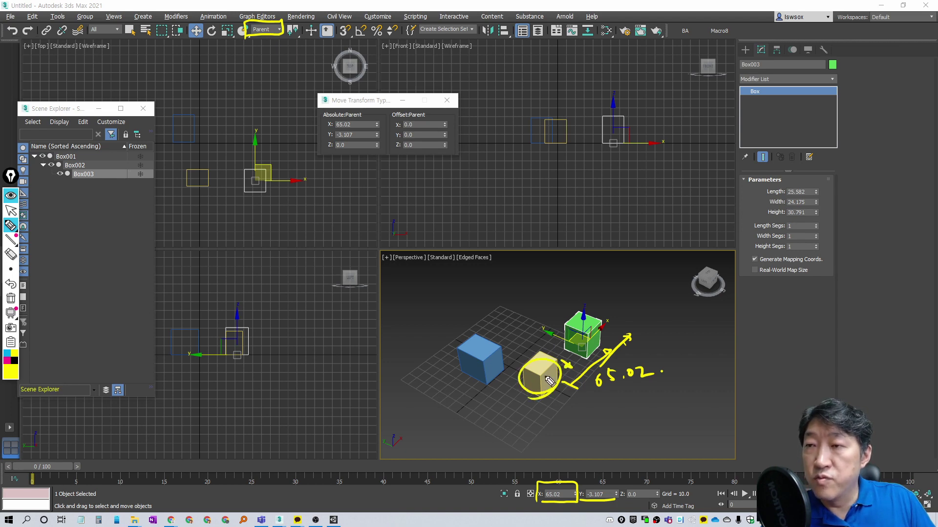
pyautogui.press('Escape')
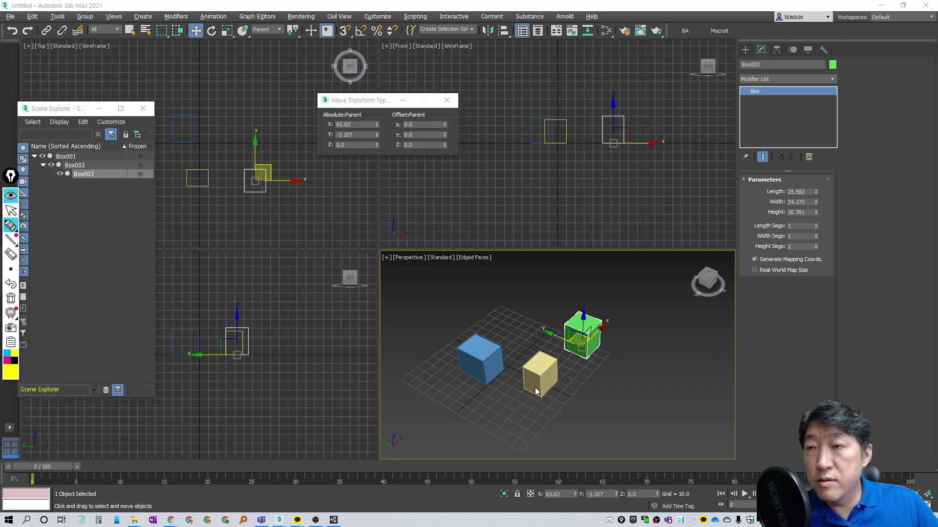
# Select Box002, highlight Parent coordinates and its Y value -55.898, then close Move Transform Type-In.
pyautogui.click(553, 379)
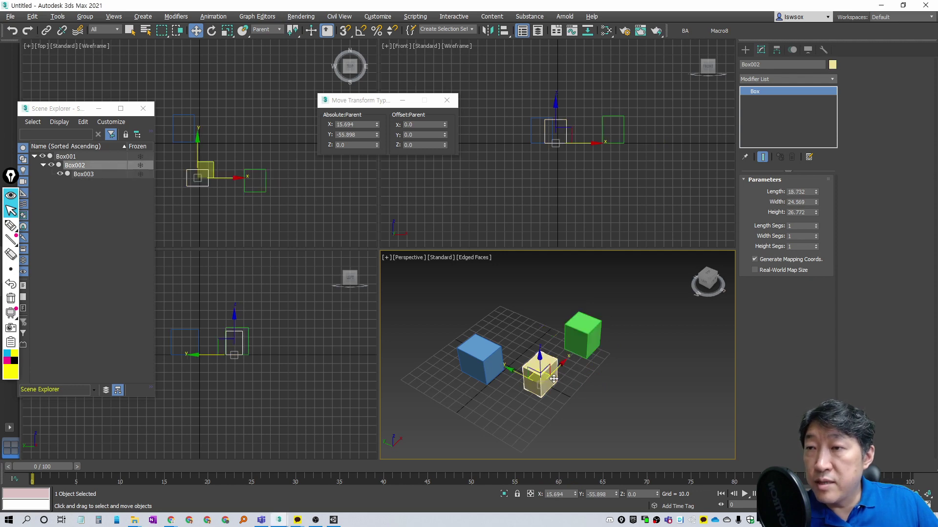
pyautogui.hotkey('ctrl', 'shift', 'p')
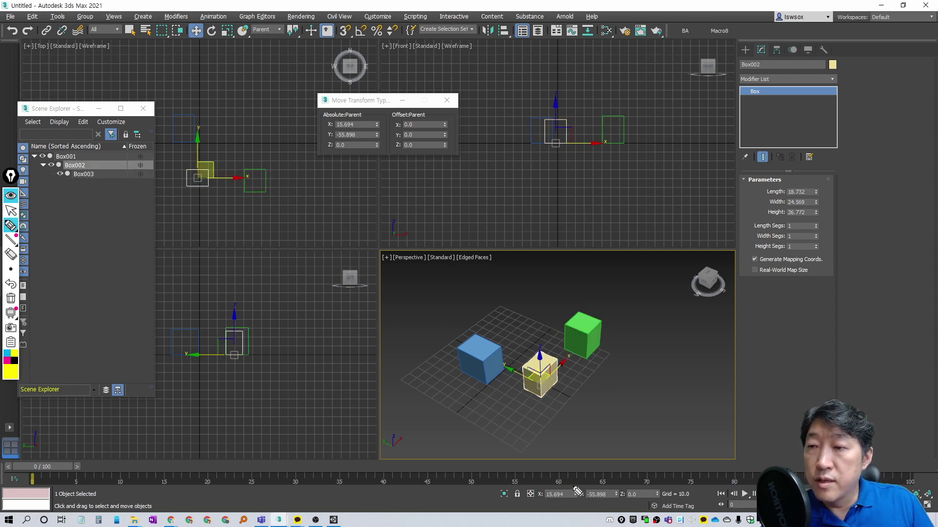
pyautogui.moveTo(273, 19); pyautogui.dragTo(268, 15)
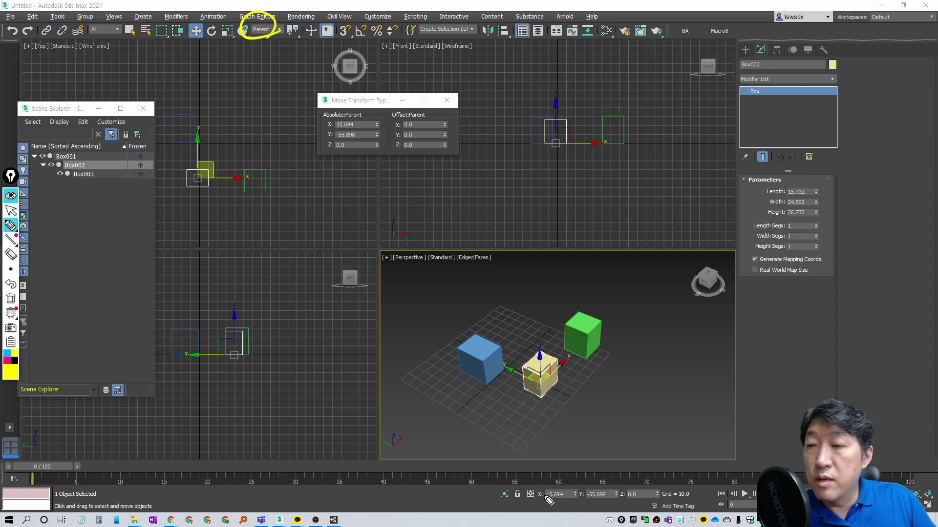
pyautogui.moveTo(585, 499); pyautogui.dragTo(605, 497)
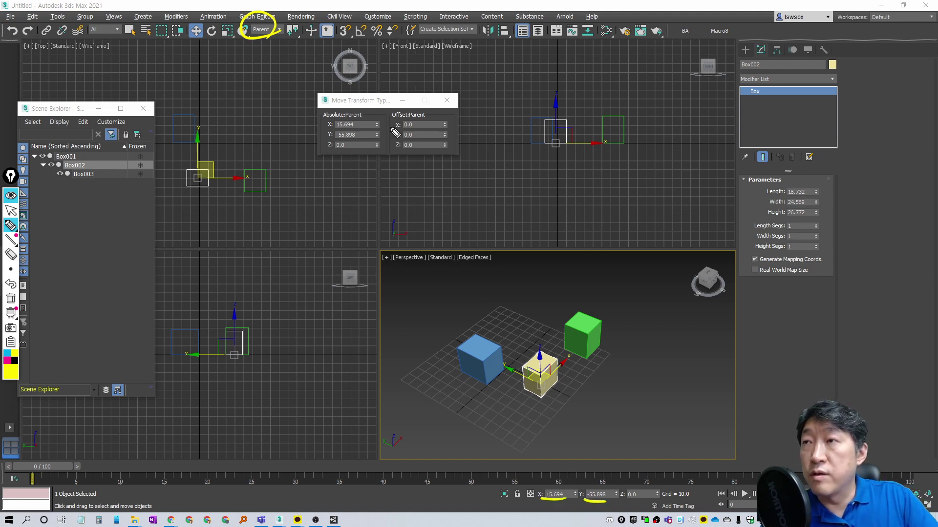
pyautogui.moveTo(455, 140); pyautogui.dragTo(444, 156)
pyautogui.press('Escape')
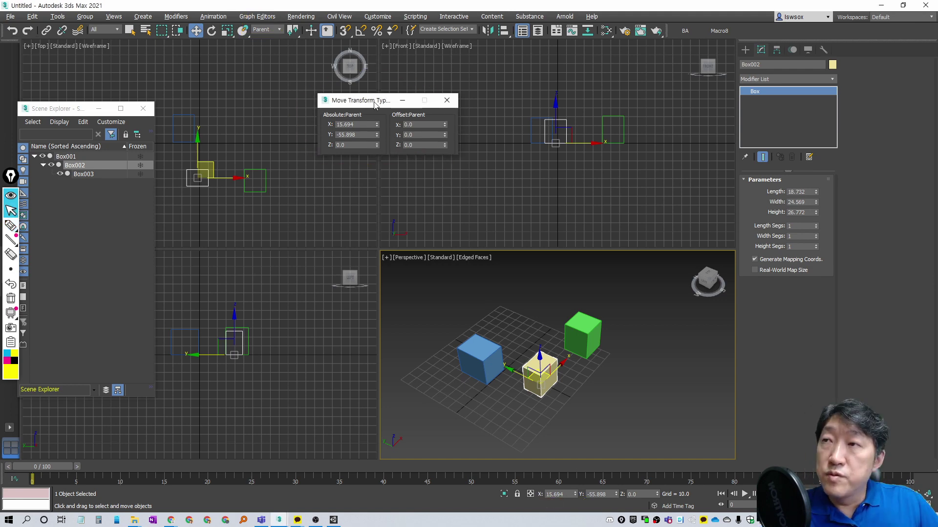
pyautogui.click(446, 100)
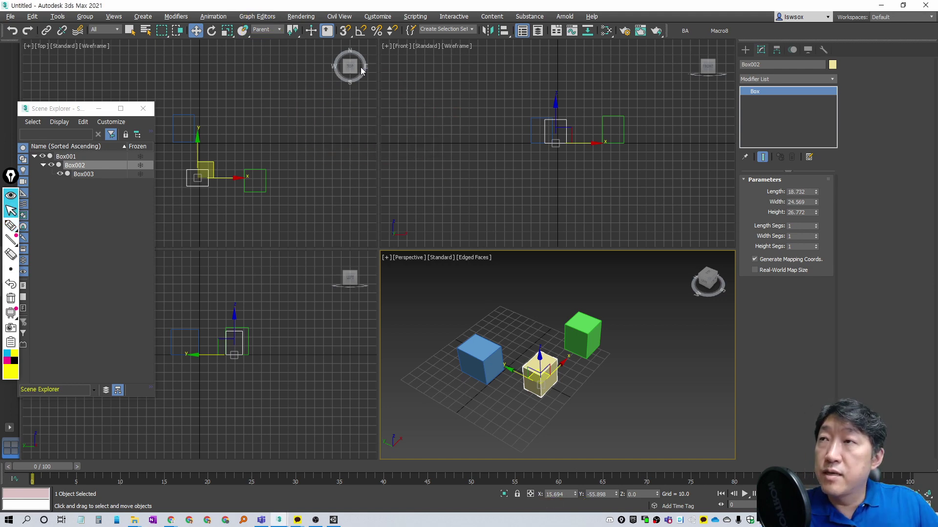
# Reopen Box002's Move Transform Type-In and switch the reference coordinate system to World, then View.
pyautogui.rightClick(195, 35)
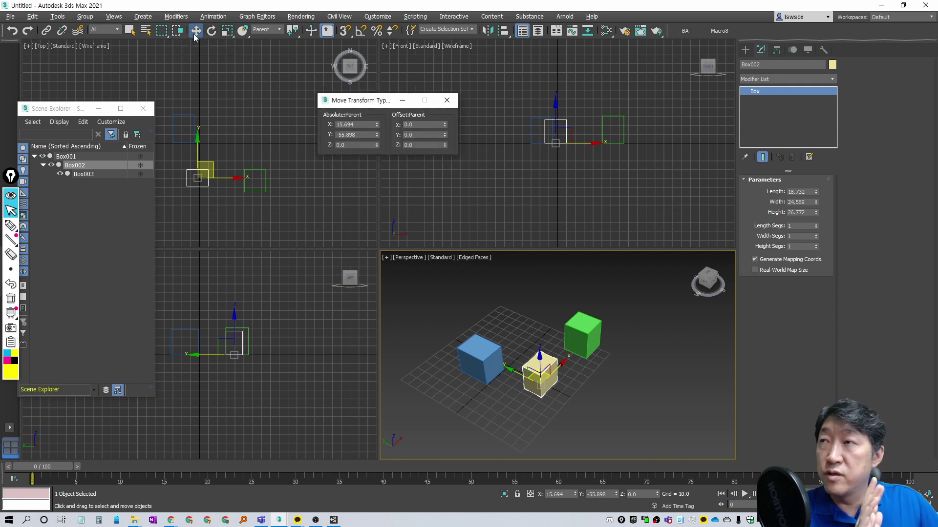
pyautogui.click(275, 30)
pyautogui.click(275, 36)
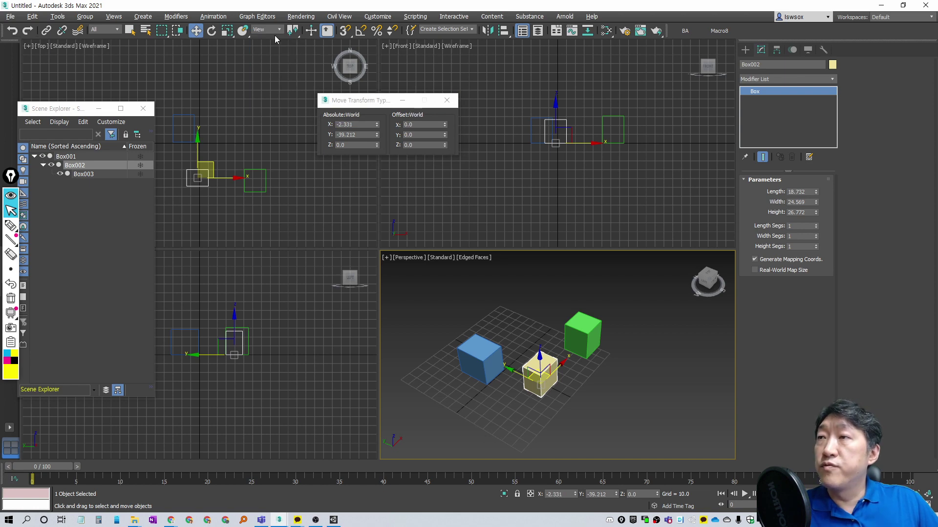
pyautogui.click(273, 50)
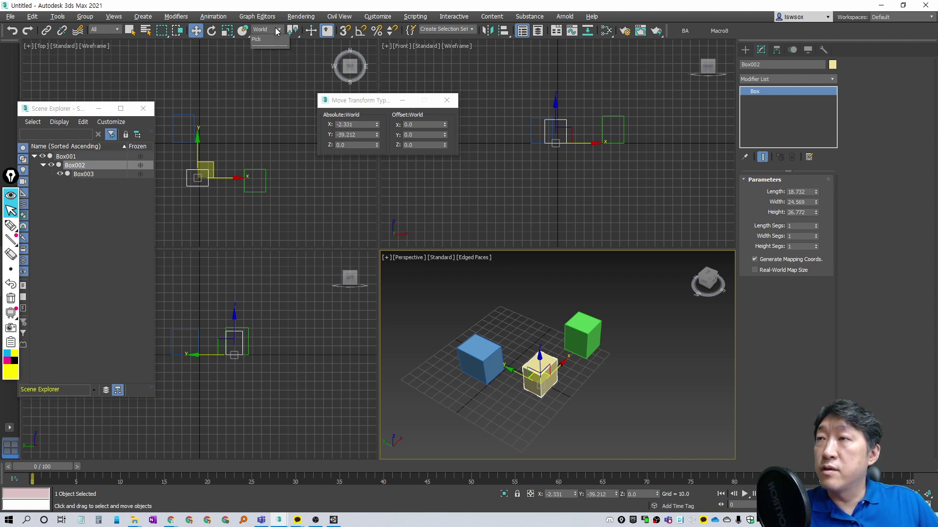
pyautogui.click(271, 30)
pyautogui.click(271, 36)
# Circle the world-space move values X -2.331, Y -39.212, then clear the annotation.
pyautogui.hotkey('ctrl', 'shift', '2')
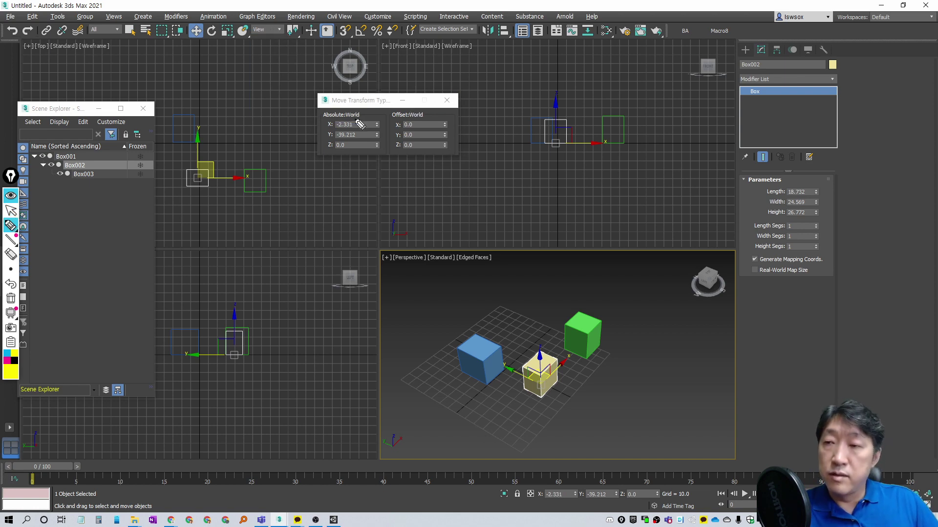
pyautogui.moveTo(445, 155)
pyautogui.mouseDown()
pyautogui.moveTo(324, 153)
pyautogui.moveTo(434, 237)
pyautogui.mouseUp()
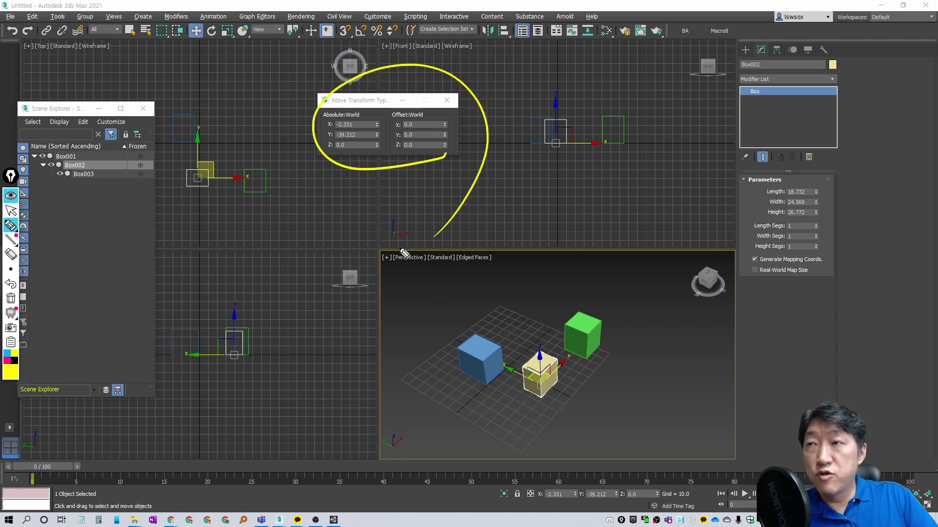
pyautogui.hotkey('ctrl', 'shift', '1')
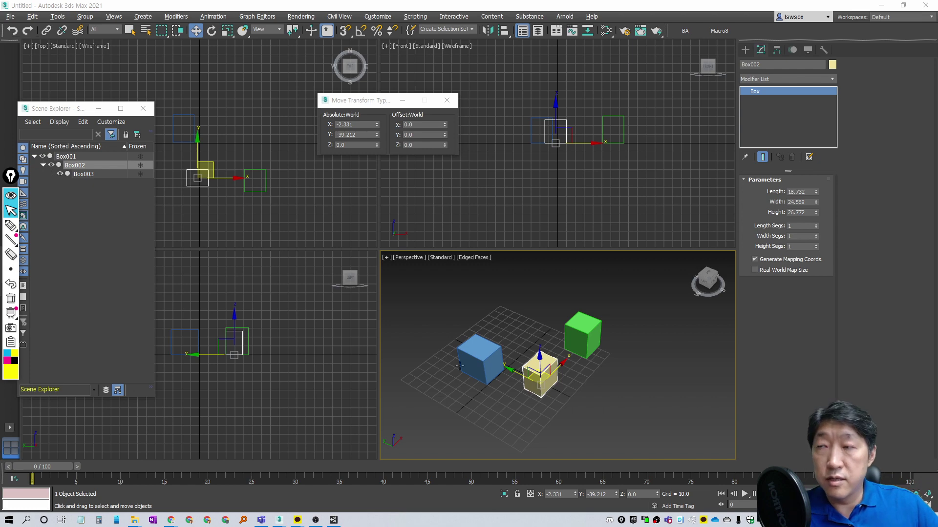
# Select cube 2 in Unity and set its Position X to 3 and Position Z to 1.
pyautogui.click(344, 520)
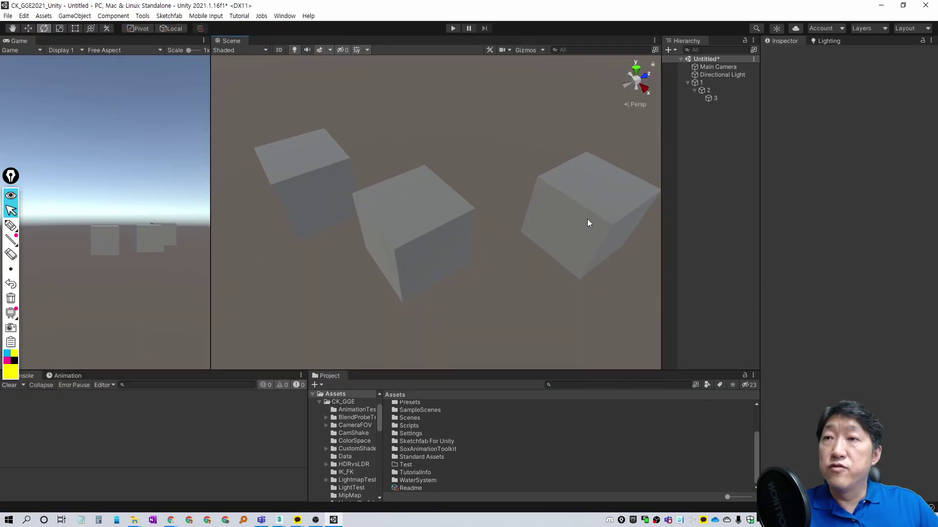
pyautogui.click(587, 219)
pyautogui.click(396, 217)
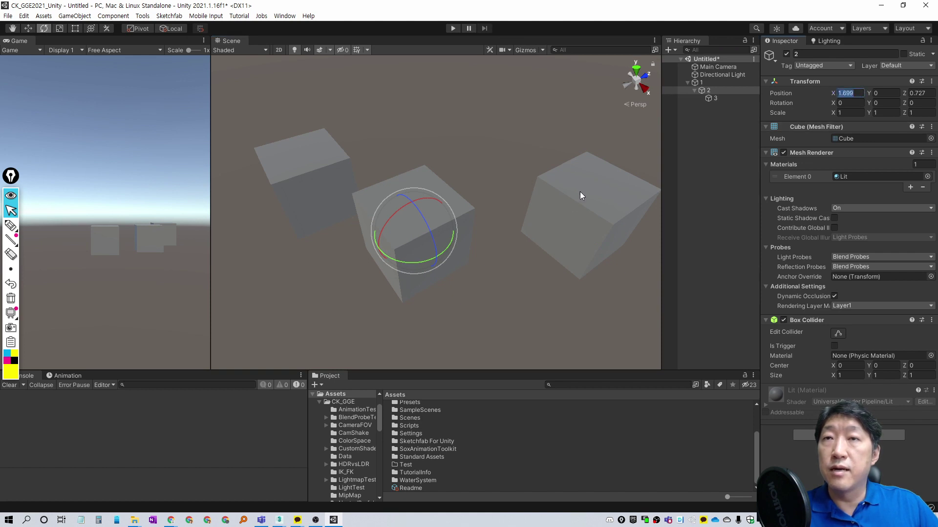
pyautogui.write('3')
pyautogui.press('Return')
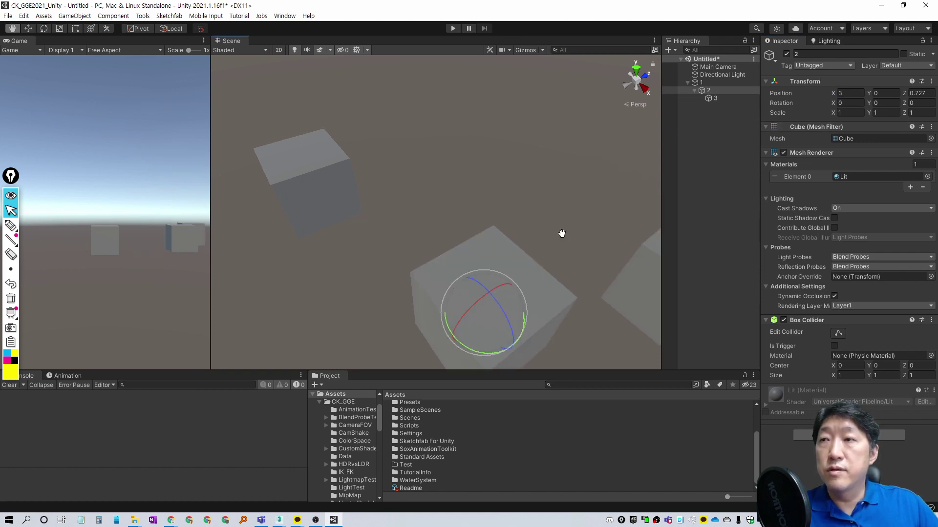
pyautogui.scroll(-3, 460, 202)
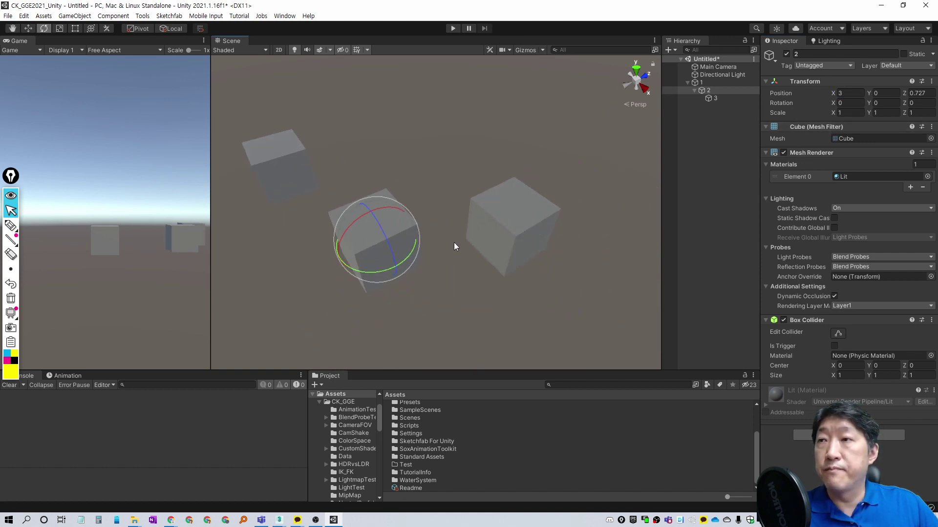
pyautogui.click(917, 93)
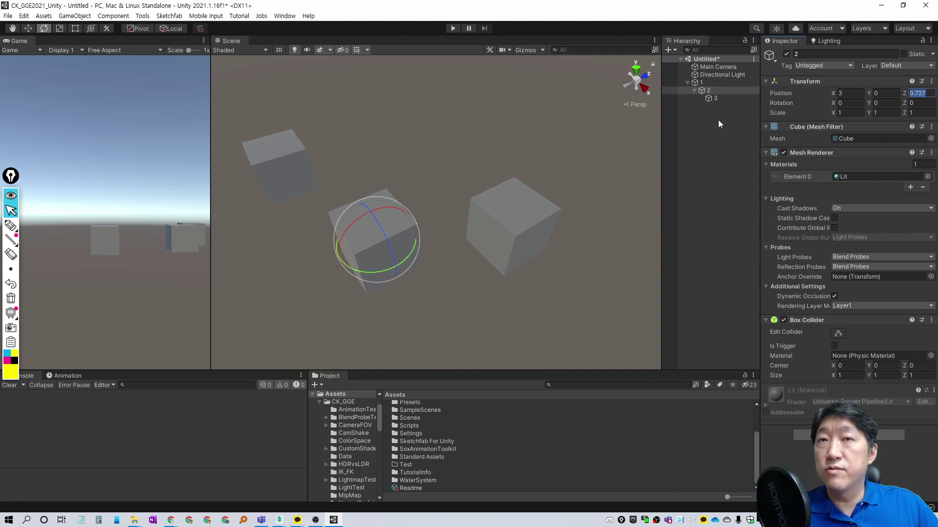
pyautogui.write('1')
pyautogui.press('Return')
# Recentre the view, reselect cube 2, and annotate an arrow from cube 1 with offset 3.
pyautogui.moveTo(441, 241); pyautogui.dragTo(509, 257, button='middle')
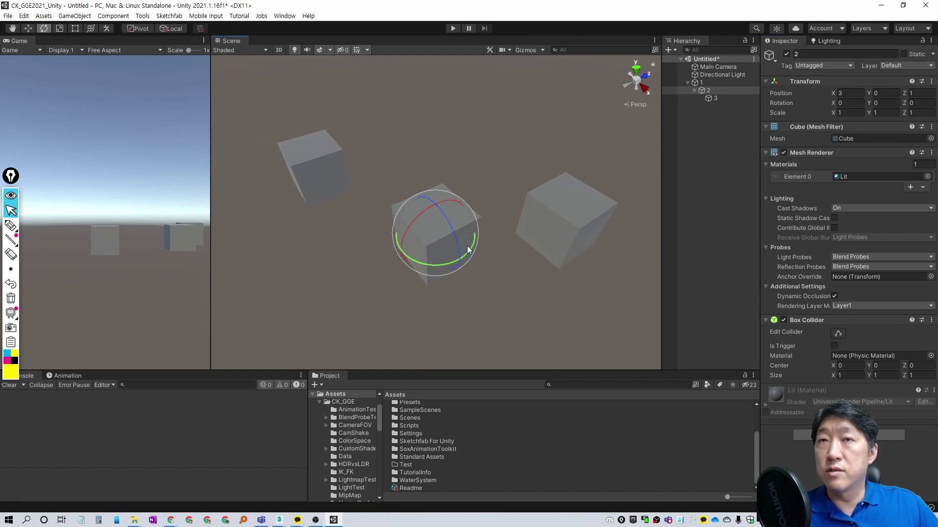
pyautogui.scroll(-3, 430, 239)
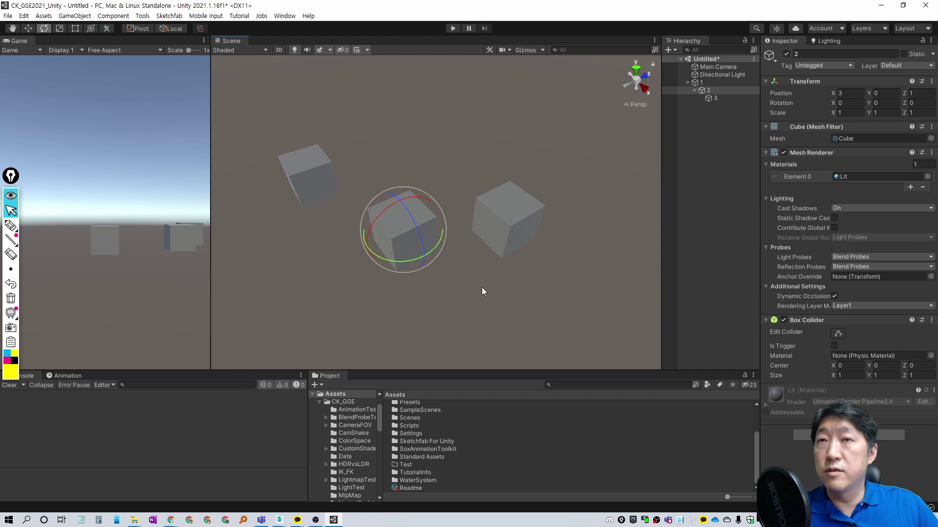
pyautogui.click(482, 288)
pyautogui.click(411, 224)
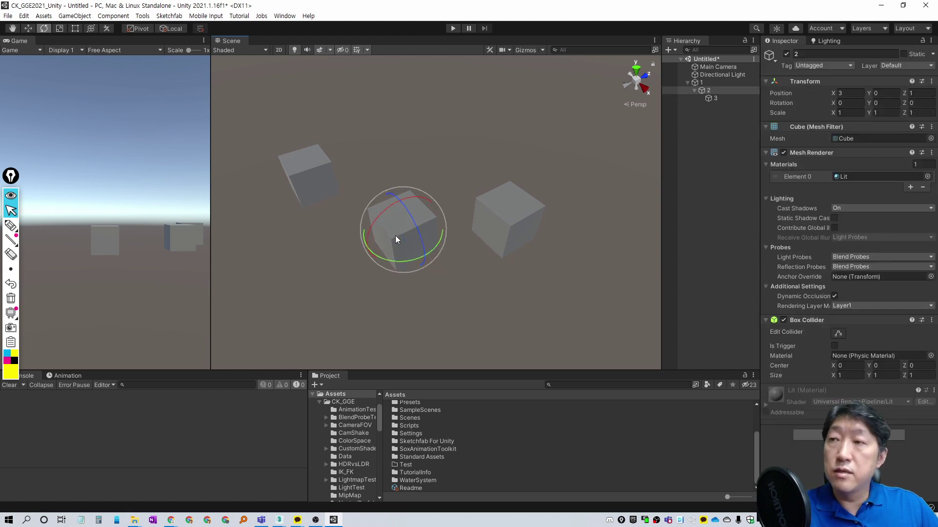
pyautogui.hotkey('ctrl', 'shift', 'p')
pyautogui.moveTo(319, 206); pyautogui.dragTo(352, 251)
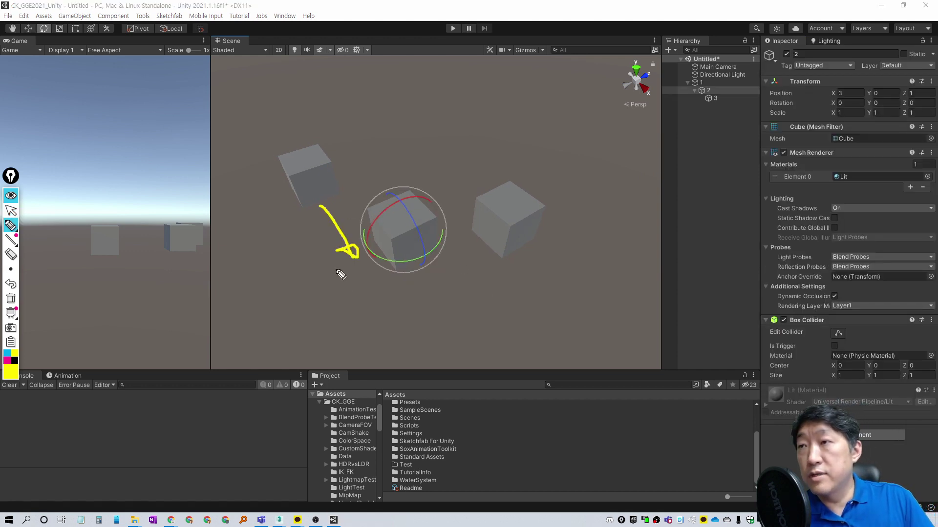
pyautogui.moveTo(291, 244); pyautogui.dragTo(290, 263)
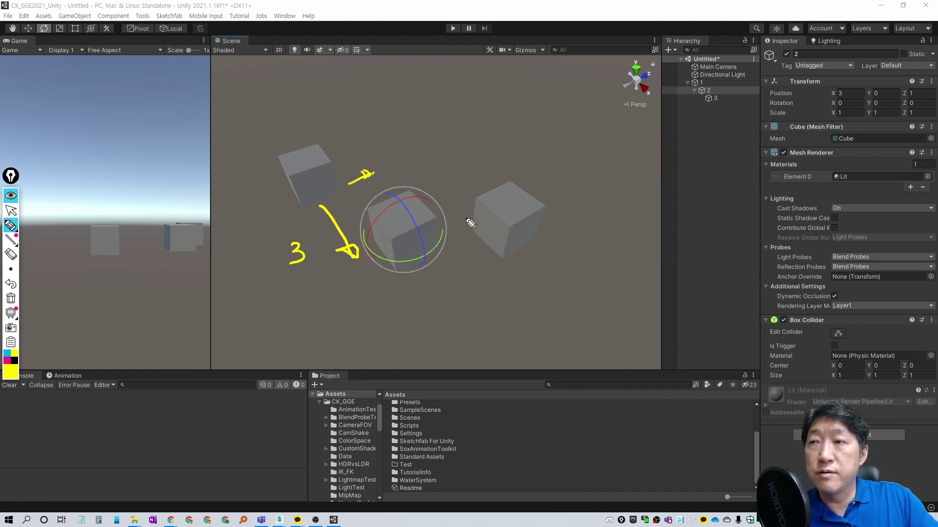
pyautogui.press('Escape')
pyautogui.click(502, 230)
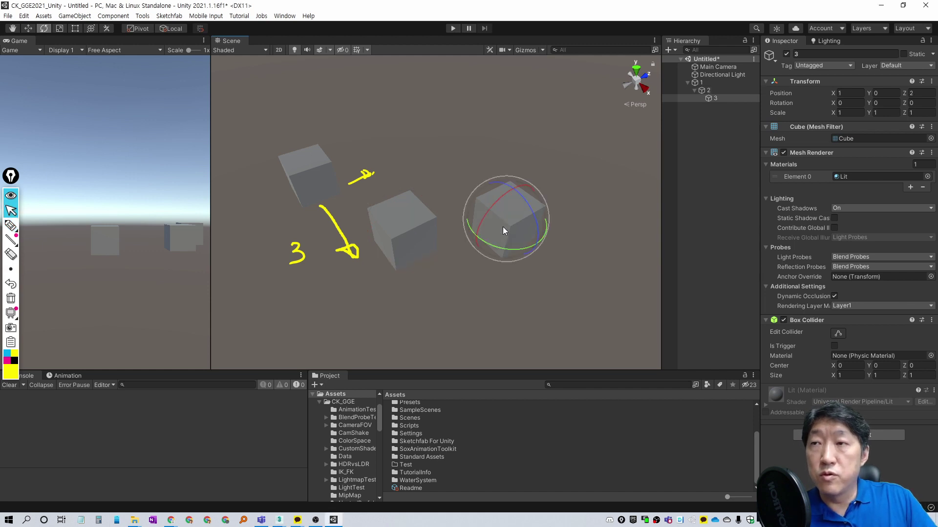
pyautogui.press('p')
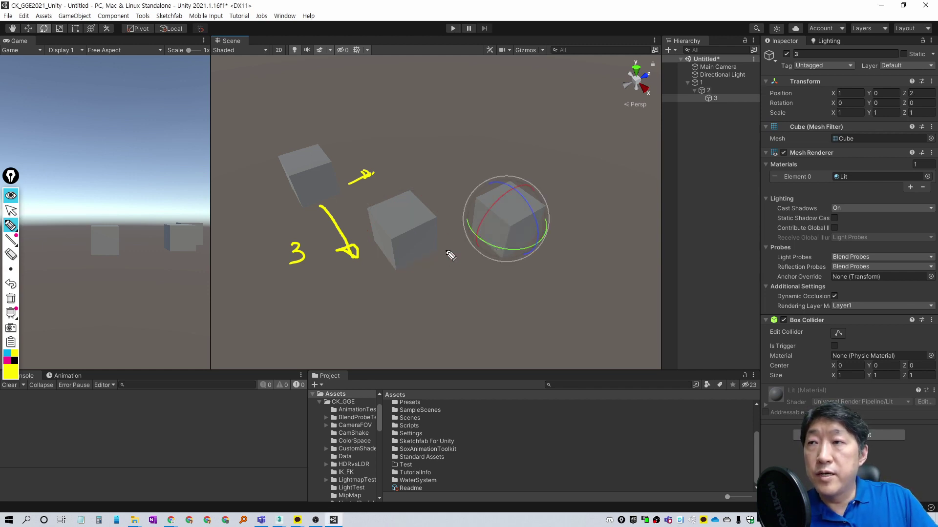
pyautogui.moveTo(446, 248)
pyautogui.mouseDown()
pyautogui.moveTo(455, 264)
pyautogui.moveTo(459, 255)
pyautogui.mouseUp()
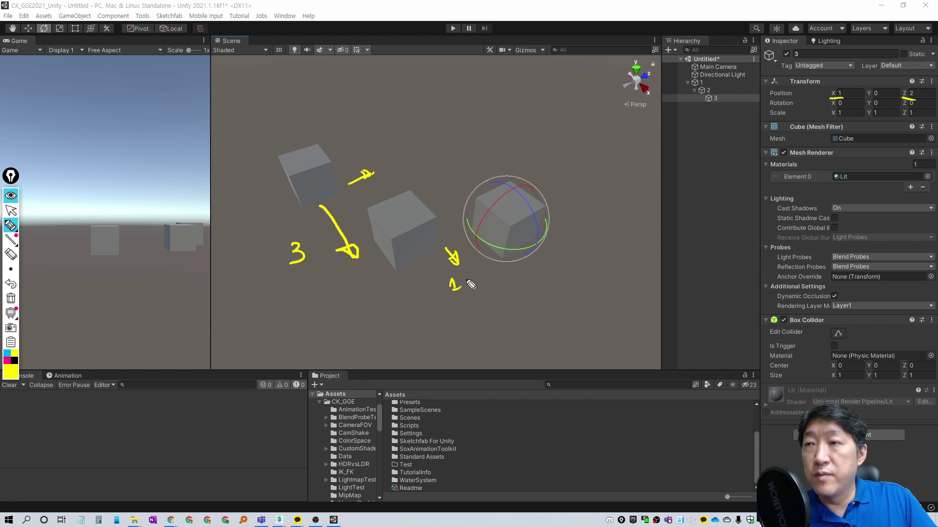
pyautogui.moveTo(442, 200); pyautogui.dragTo(467, 189)
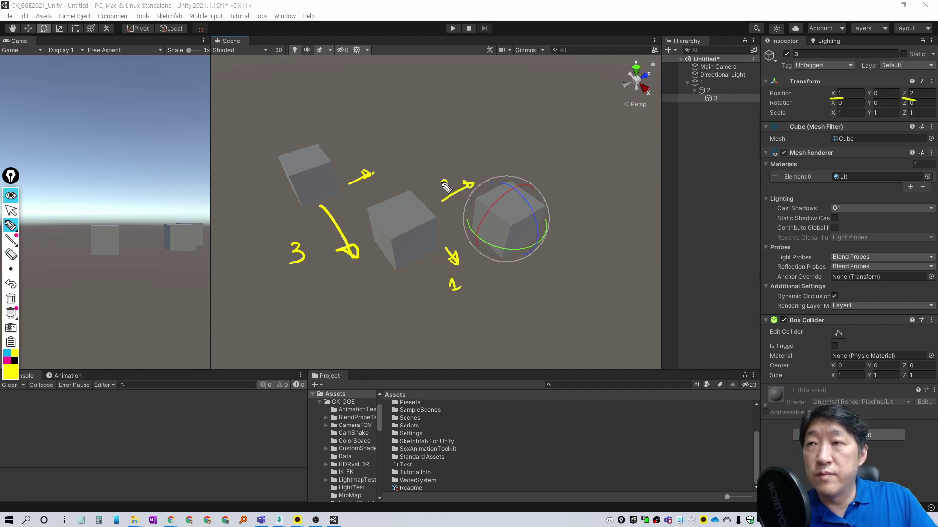
pyautogui.press('Delete')
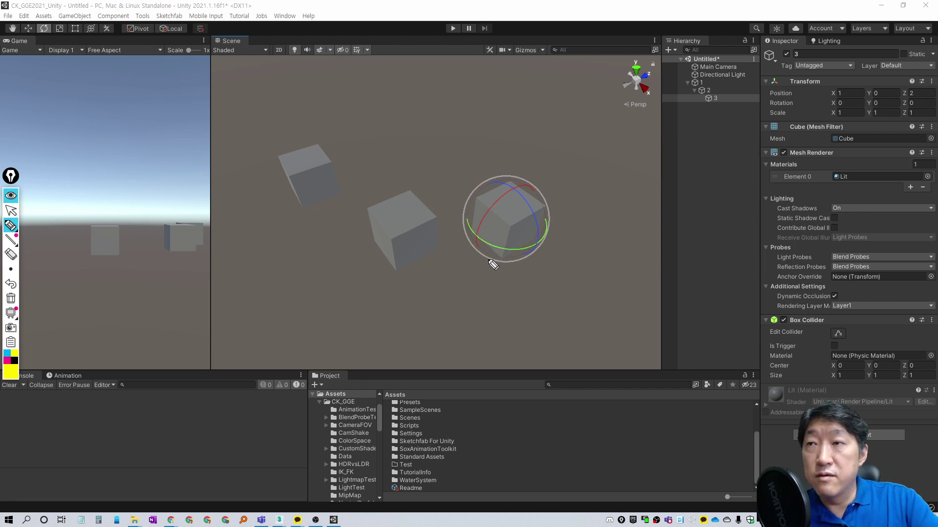
pyautogui.press('Escape')
pyautogui.click(488, 259)
pyautogui.click(414, 224)
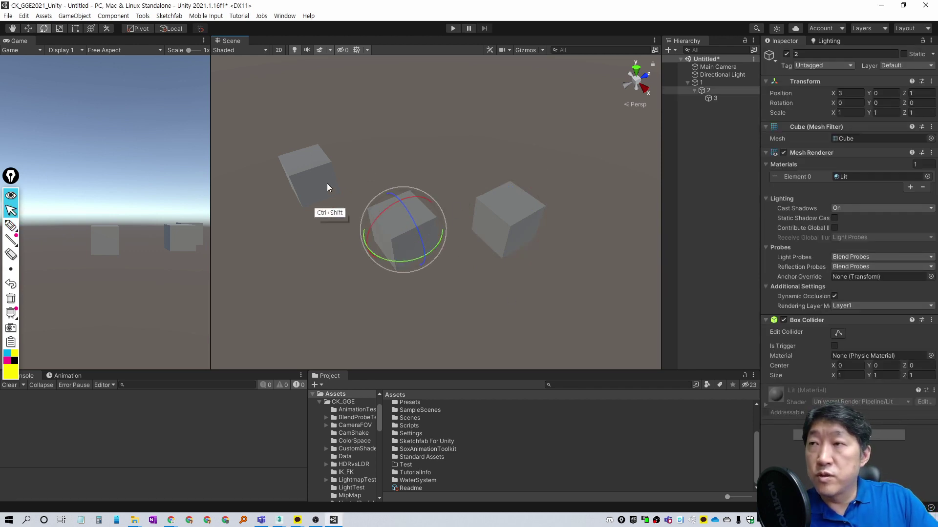
pyautogui.hotkey('ctrl', 'shift', 'p')
pyautogui.moveTo(335, 111); pyautogui.dragTo(335, 131)
pyautogui.moveTo(420, 155); pyautogui.dragTo(443, 160)
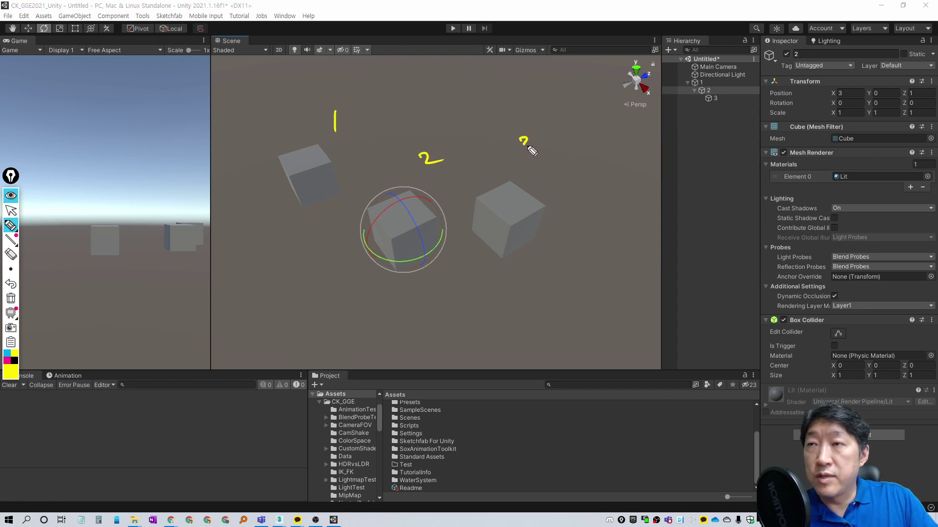
pyautogui.moveTo(526, 145); pyautogui.dragTo(520, 148)
pyautogui.hotkey('ctrl', 'shift', 'c')
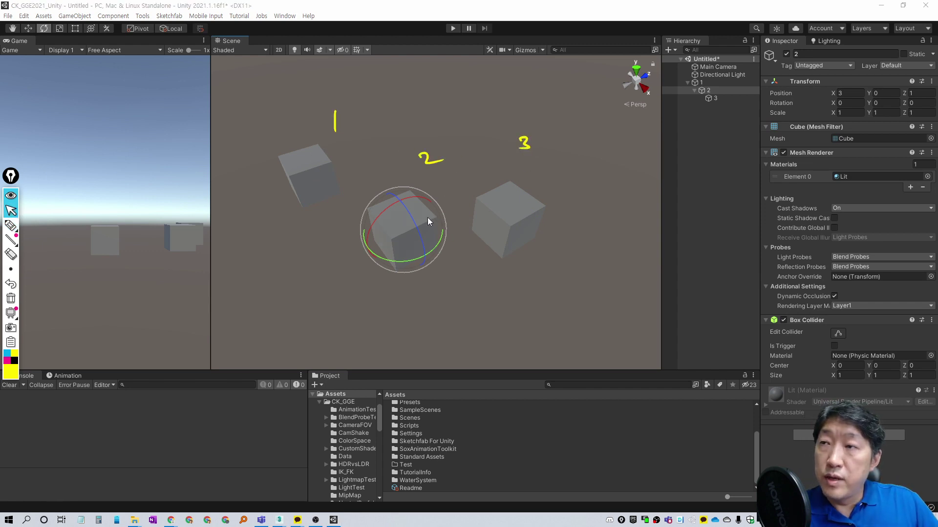
pyautogui.moveTo(427, 217)
pyautogui.mouseDown()
pyautogui.moveTo(402, 201)
pyautogui.moveTo(438, 239)
pyautogui.moveTo(418, 174)
pyautogui.moveTo(384, 174)
pyautogui.moveTo(361, 209)
pyautogui.moveTo(368, 171)
pyautogui.mouseUp()
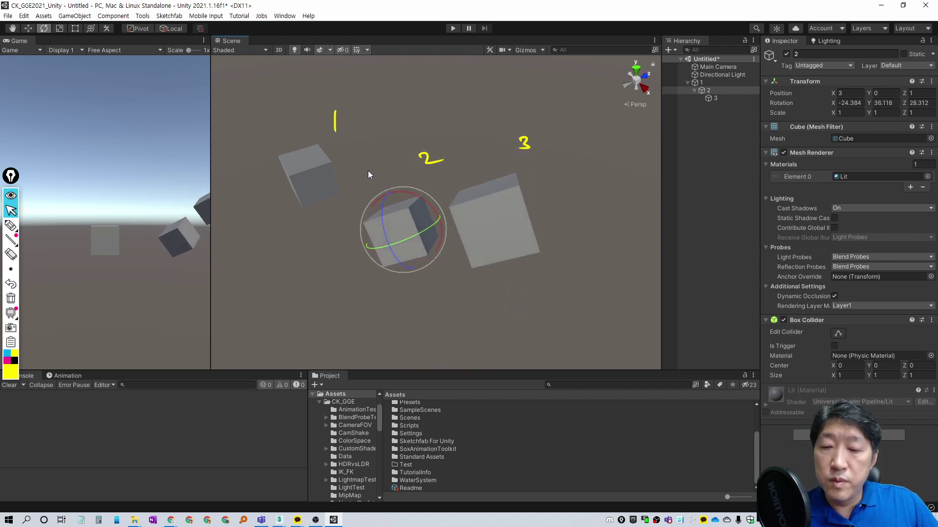
pyautogui.moveTo(831, 98); pyautogui.dragTo(844, 97)
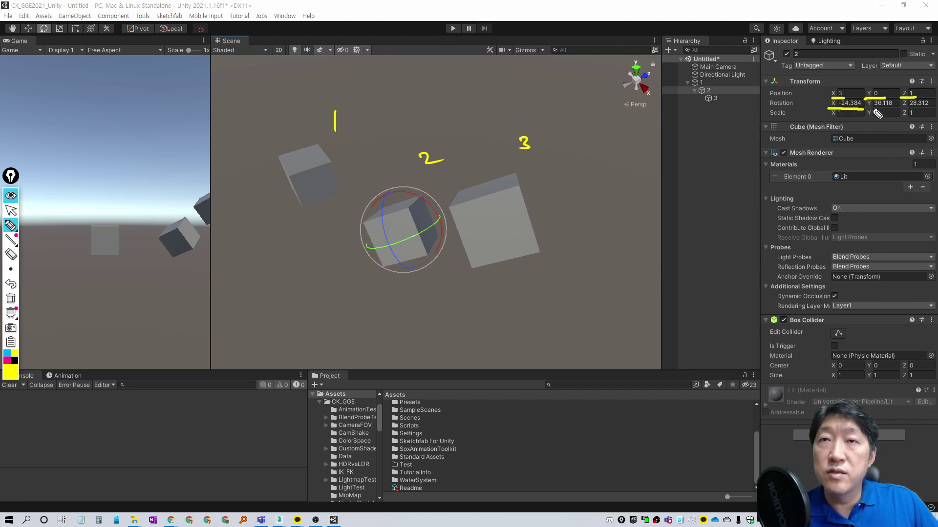
pyautogui.hotkey('ctrl', 'z')
pyautogui.hotkey('ctrl', 'z')
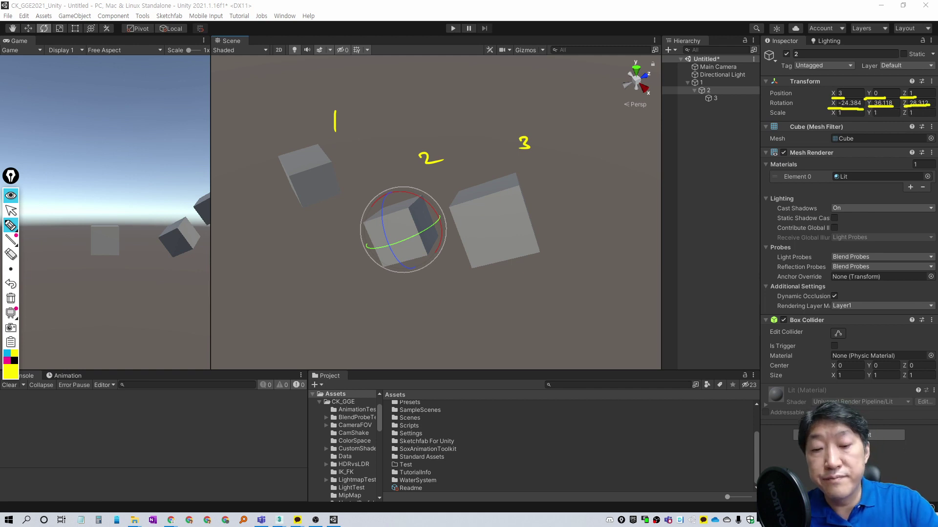
pyautogui.hotkey('ctrl', 'z')
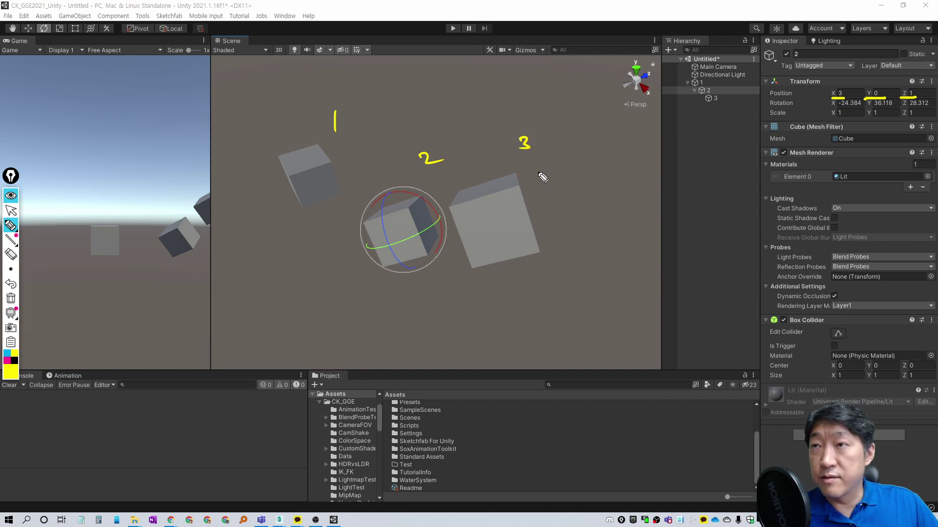
pyautogui.moveTo(534, 161); pyautogui.dragTo(545, 155)
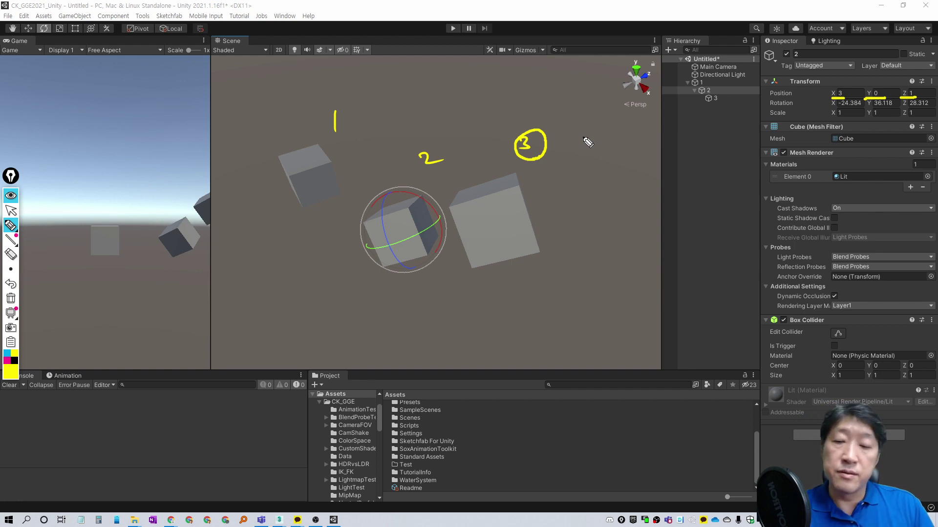
pyautogui.press('Escape')
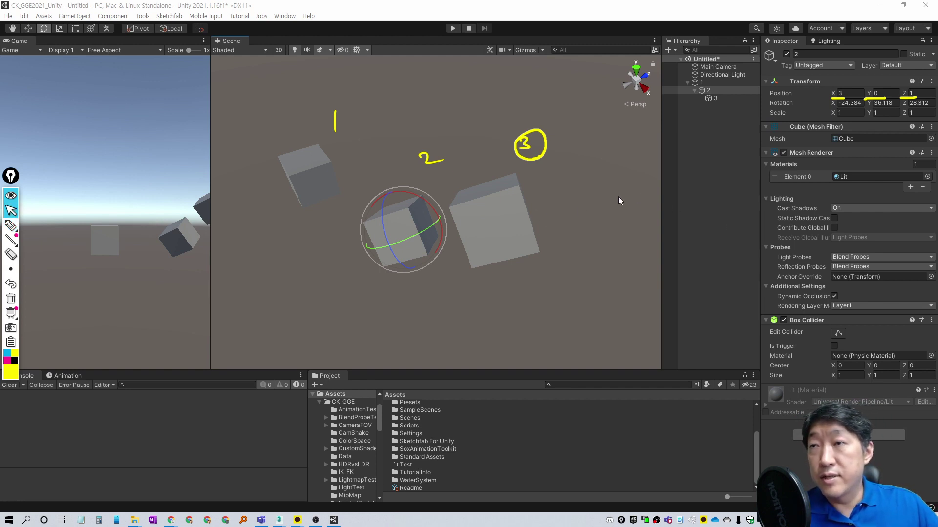
# Select cube 3 and annotate arrows from cube 2, the world axes, and its Position Z value 2.
pyautogui.click(517, 218)
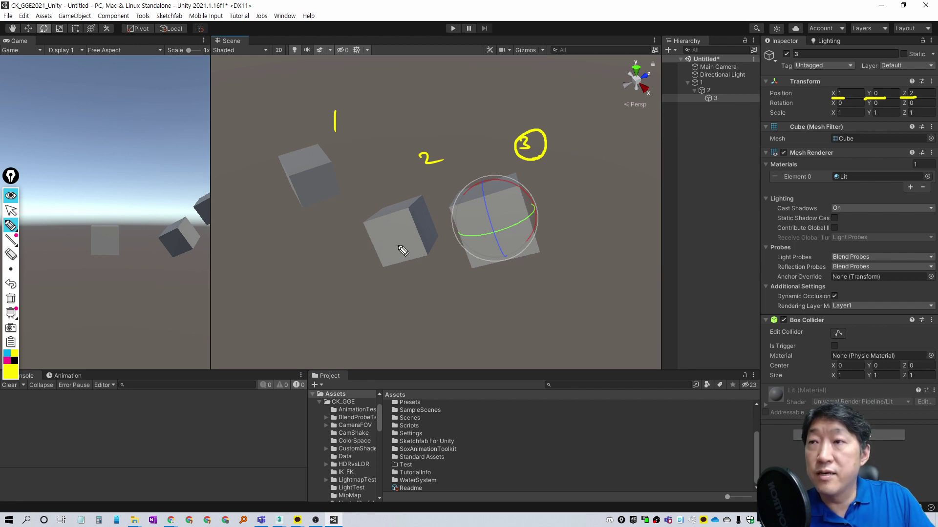
pyautogui.moveTo(399, 243); pyautogui.dragTo(382, 264)
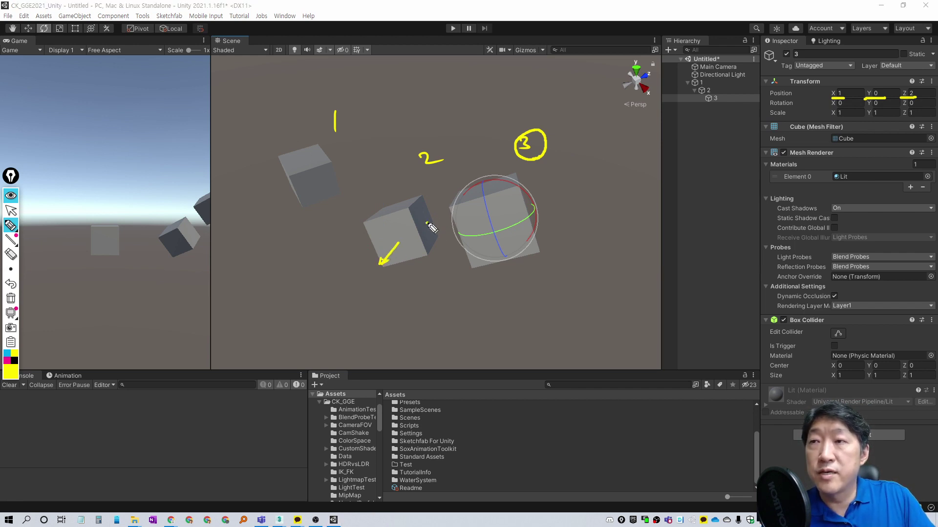
pyautogui.moveTo(428, 224); pyautogui.dragTo(450, 221)
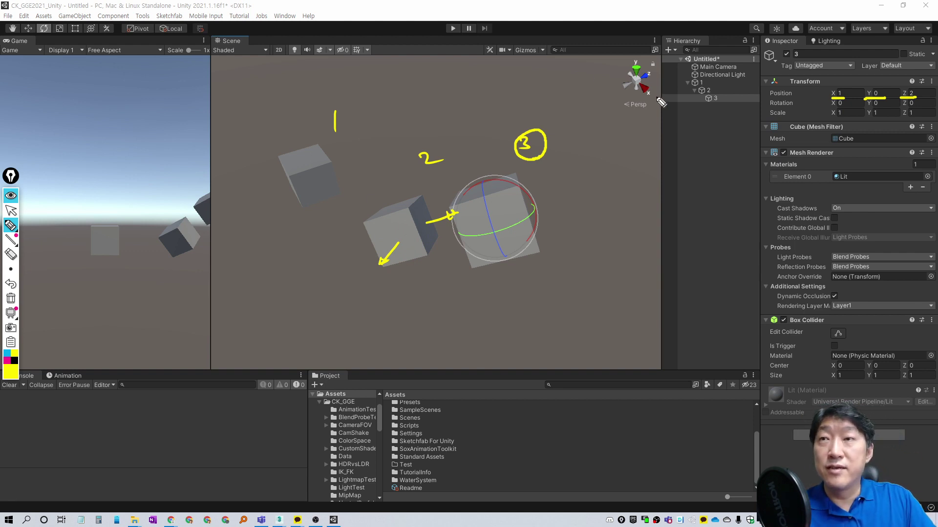
pyautogui.moveTo(660, 101); pyautogui.dragTo(642, 111)
pyautogui.moveTo(470, 281); pyautogui.dragTo(466, 286)
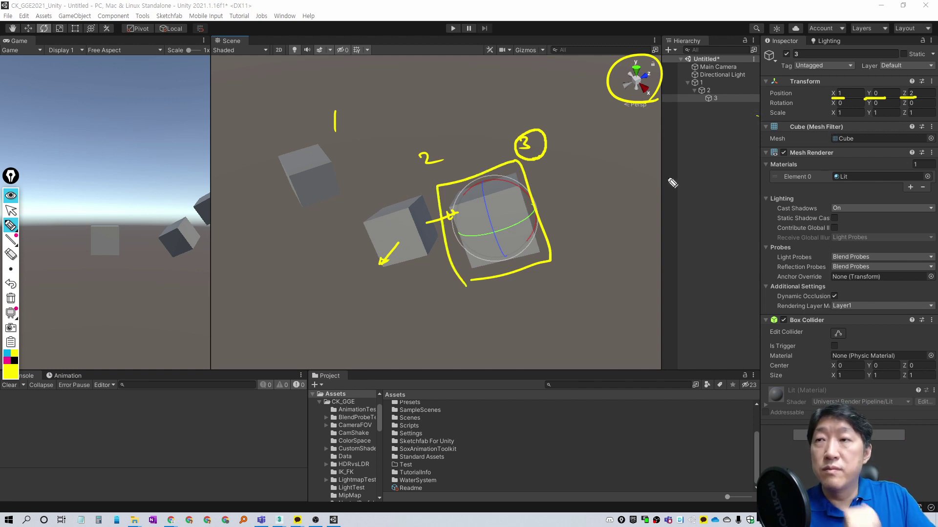
pyautogui.moveTo(462, 185); pyautogui.dragTo(423, 184)
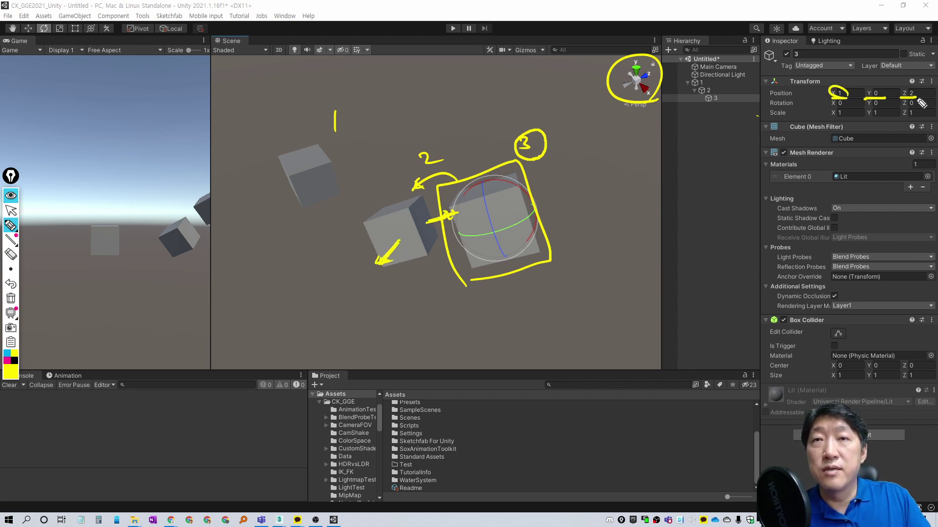
pyautogui.moveTo(921, 102); pyautogui.dragTo(904, 108)
# Clear annotations and freely rotate cube 2 so cube 3 swings along with it.
pyautogui.press('Escape')
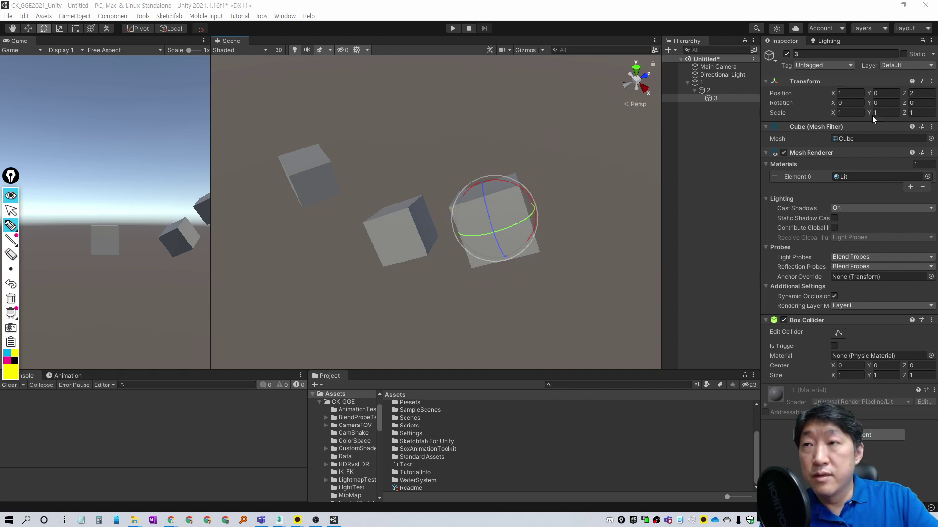
pyautogui.click(401, 214)
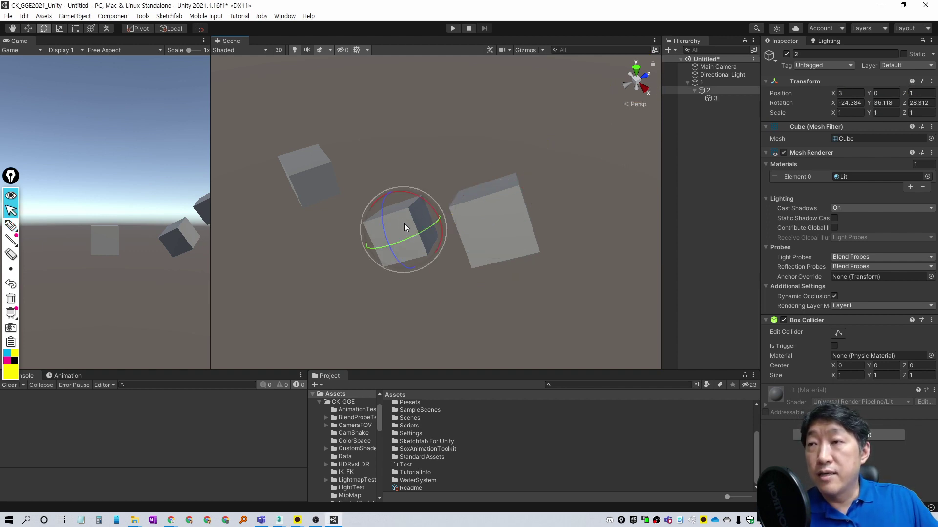
pyautogui.moveTo(403, 224)
pyautogui.mouseDown()
pyautogui.moveTo(426, 242)
pyautogui.moveTo(416, 185)
pyautogui.moveTo(454, 147)
pyautogui.moveTo(456, 105)
pyautogui.moveTo(444, 136)
pyautogui.moveTo(501, 169)
pyautogui.moveTo(488, 101)
pyautogui.moveTo(429, 85)
pyautogui.moveTo(473, 63)
pyautogui.moveTo(459, 37)
pyautogui.mouseUp()
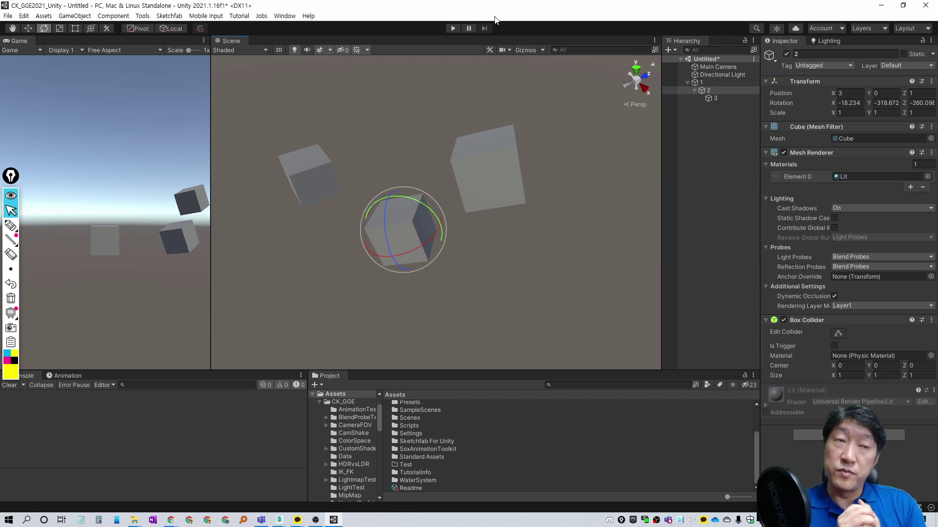
# Rotate cube 3 on its own, compare it with cube 2, then undo cube 3's rotation.
pyautogui.click(491, 168)
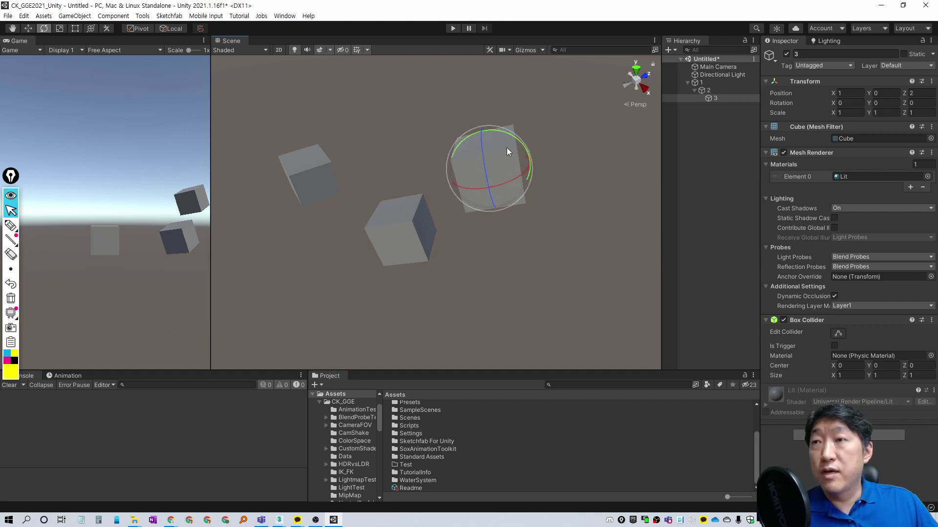
pyautogui.moveTo(506, 147)
pyautogui.mouseDown()
pyautogui.moveTo(505, 171)
pyautogui.moveTo(521, 139)
pyautogui.moveTo(444, 95)
pyautogui.moveTo(472, 66)
pyautogui.moveTo(502, 74)
pyautogui.mouseUp()
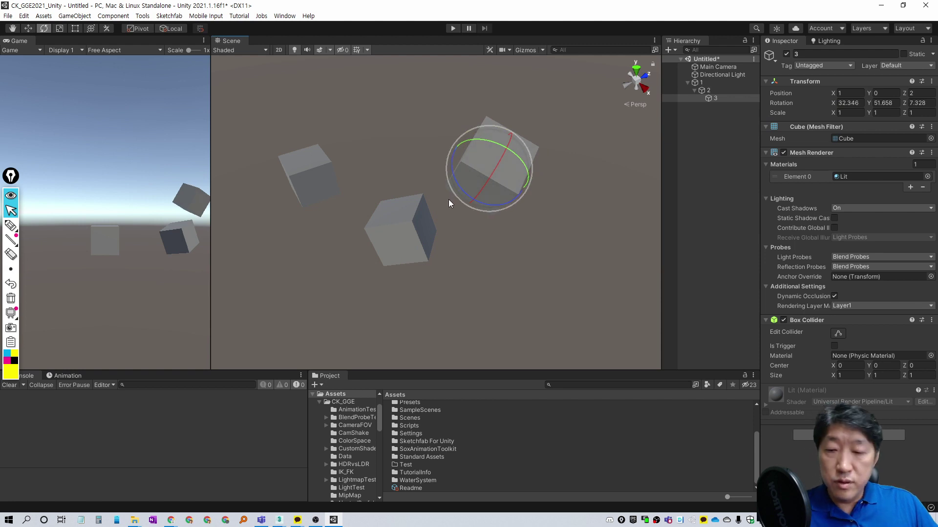
pyautogui.click(401, 227)
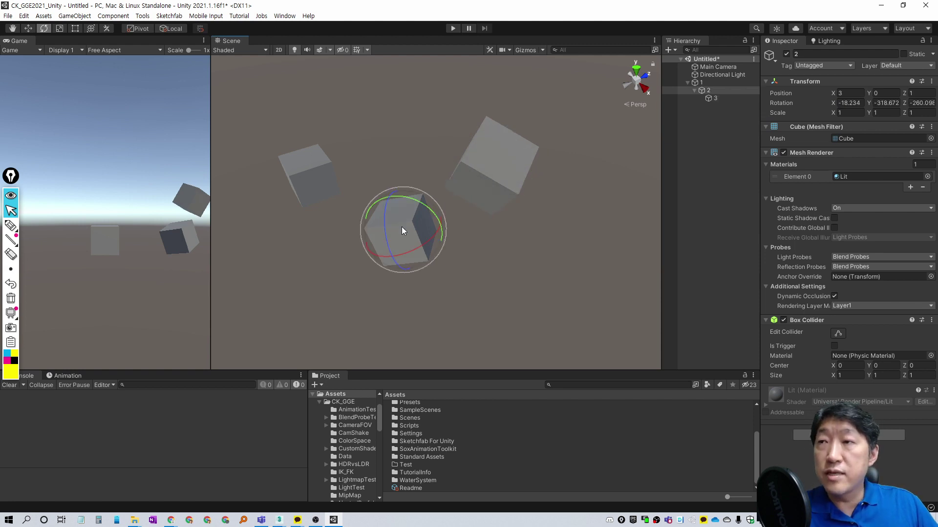
pyautogui.click(492, 171)
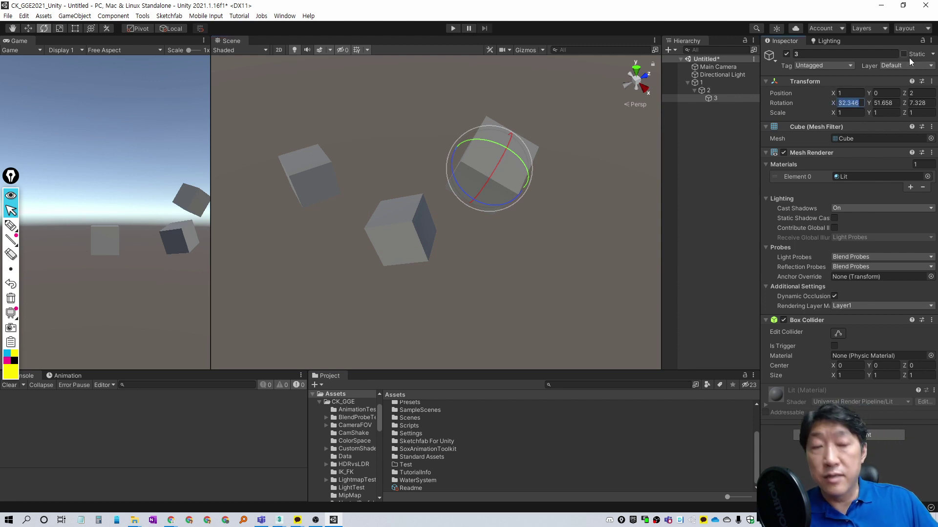
pyautogui.hotkey('ctrl', 'z')
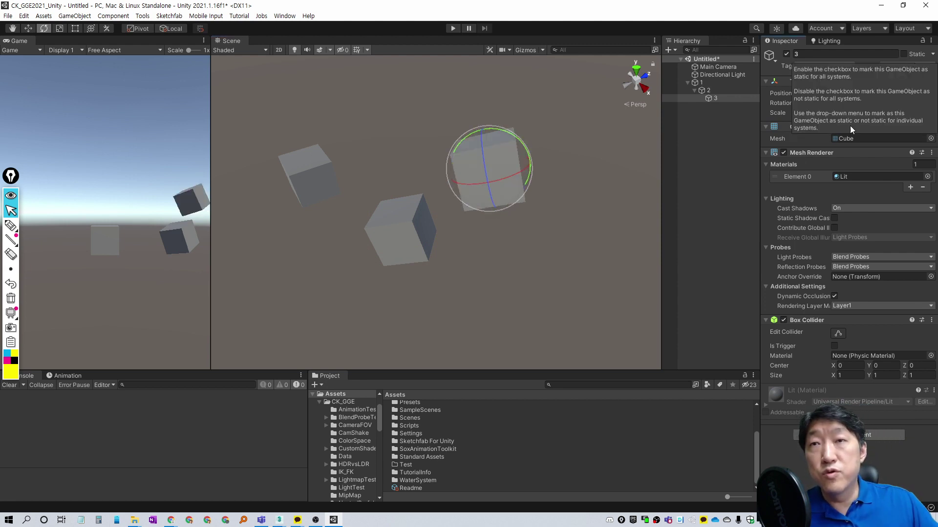
# Zero cube 3's rotation, then scrub and drag its position to about X 1.13, Z 2.19.
pyautogui.write('0')
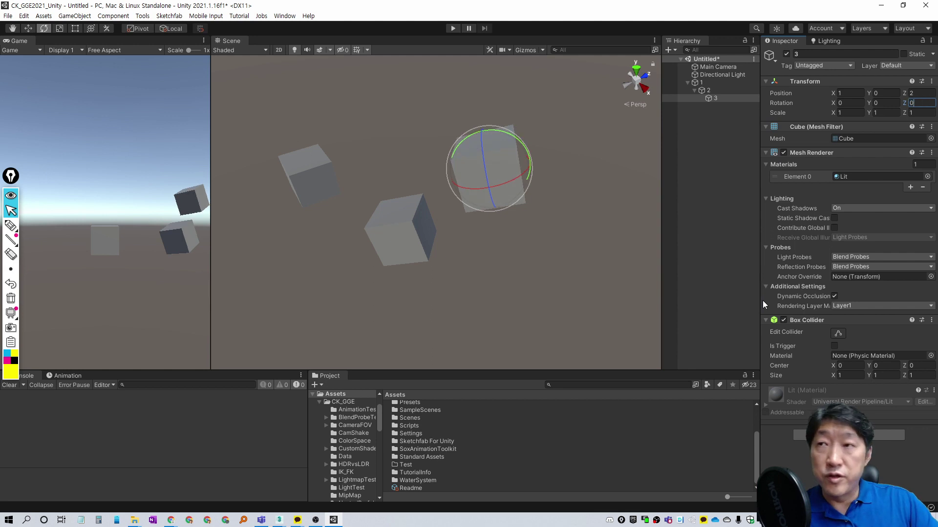
pyautogui.moveTo(531, 223)
pyautogui.keyDown('alt'); pyautogui.mouseDown()
pyautogui.moveTo(542, 236)
pyautogui.moveTo(487, 224)
pyautogui.moveTo(508, 222)
pyautogui.mouseUp(); pyautogui.keyUp('alt')
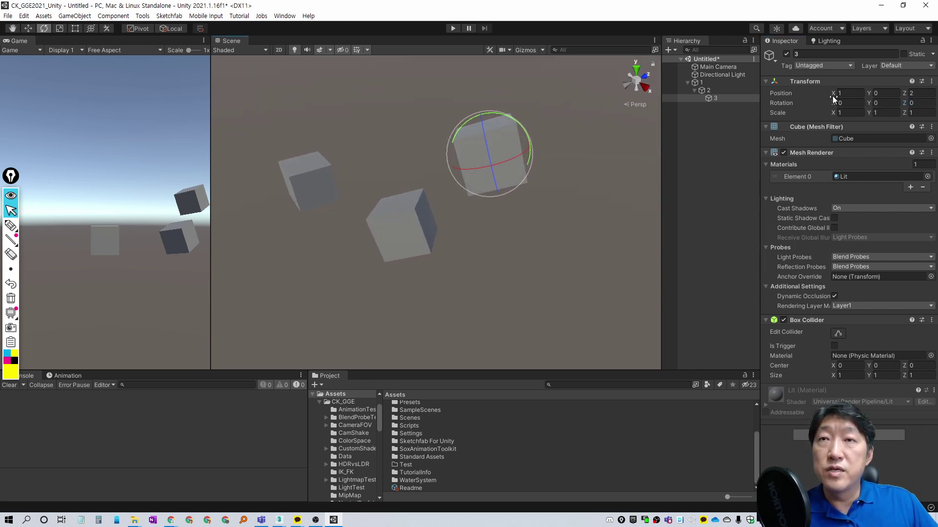
pyautogui.moveTo(833, 97); pyautogui.dragTo(824, 98)
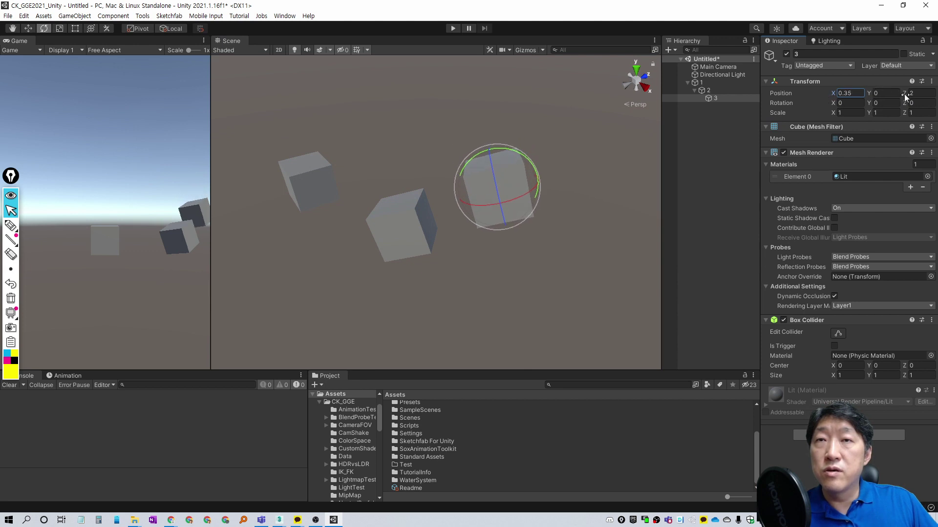
pyautogui.moveTo(904, 96)
pyautogui.mouseDown()
pyautogui.moveTo(822, 92)
pyautogui.moveTo(888, 92)
pyautogui.mouseUp()
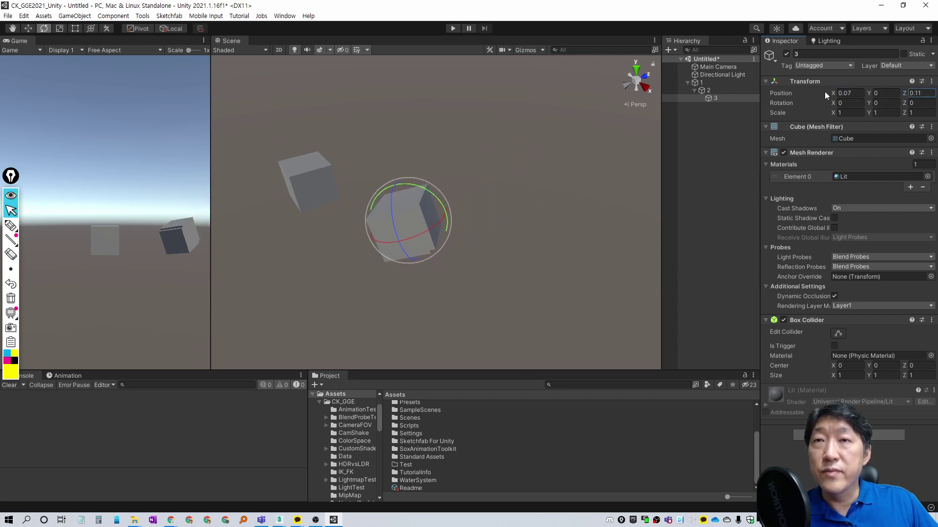
pyautogui.moveTo(831, 92); pyautogui.dragTo(857, 90)
pyautogui.press('w')
pyautogui.moveTo(419, 169); pyautogui.dragTo(536, 157)
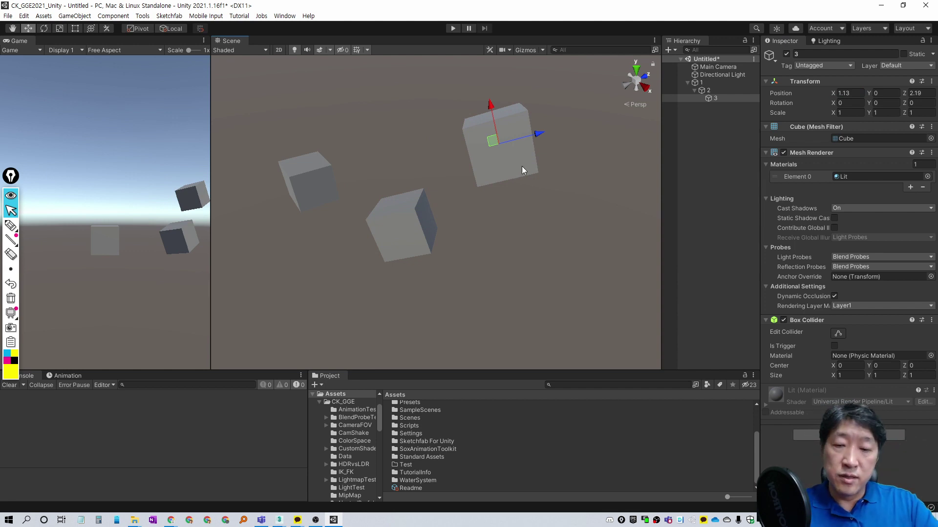
# Annotate an arrow toward the middle cube, circle it, and point out the world axes.
pyautogui.hotkey('ctrl', 'shift', 'F2')
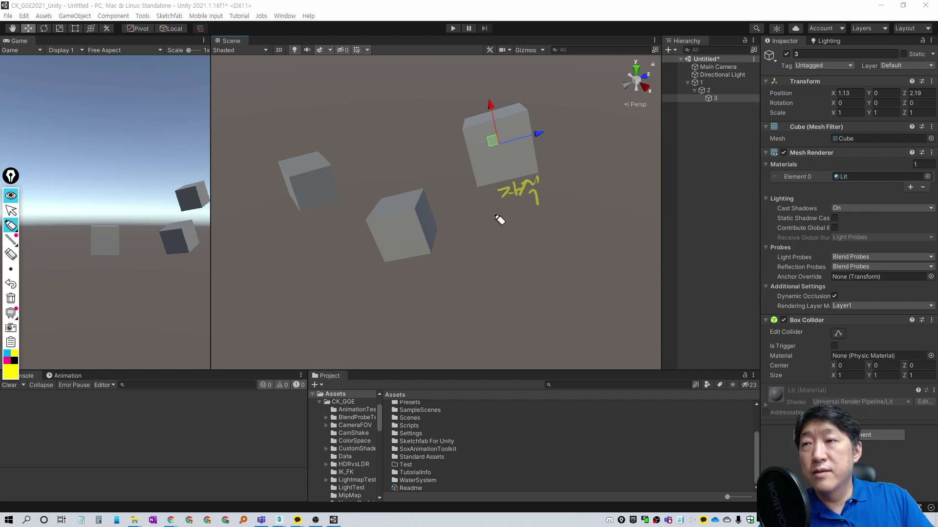
pyautogui.moveTo(492, 201); pyautogui.dragTo(458, 234)
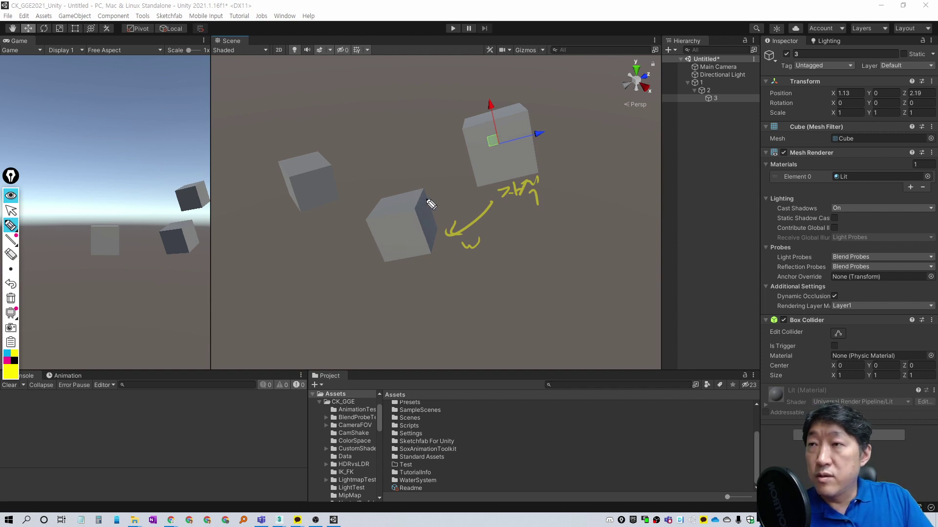
pyautogui.moveTo(430, 204)
pyautogui.mouseDown()
pyautogui.moveTo(371, 239)
pyautogui.moveTo(426, 198)
pyautogui.moveTo(371, 213)
pyautogui.mouseUp()
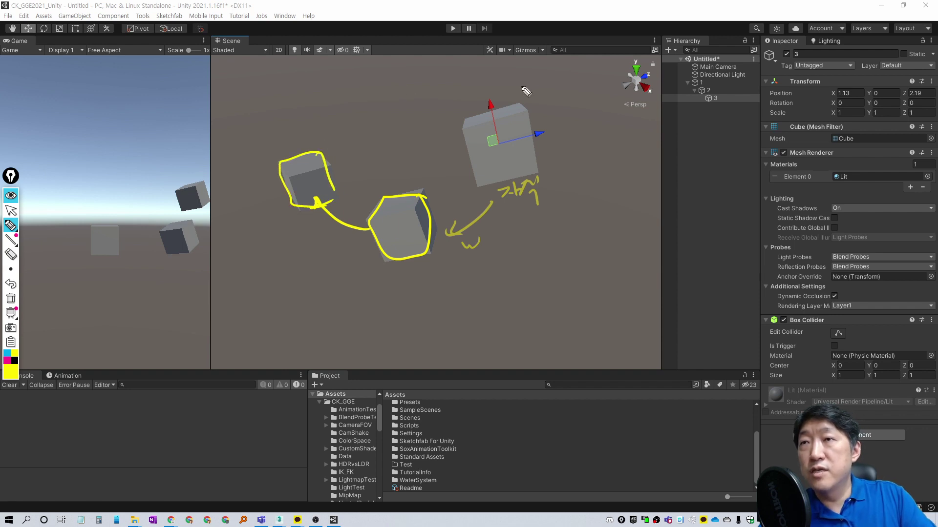
pyautogui.moveTo(608, 78)
pyautogui.mouseDown()
pyautogui.moveTo(645, 59)
pyautogui.moveTo(596, 118)
pyautogui.mouseUp()
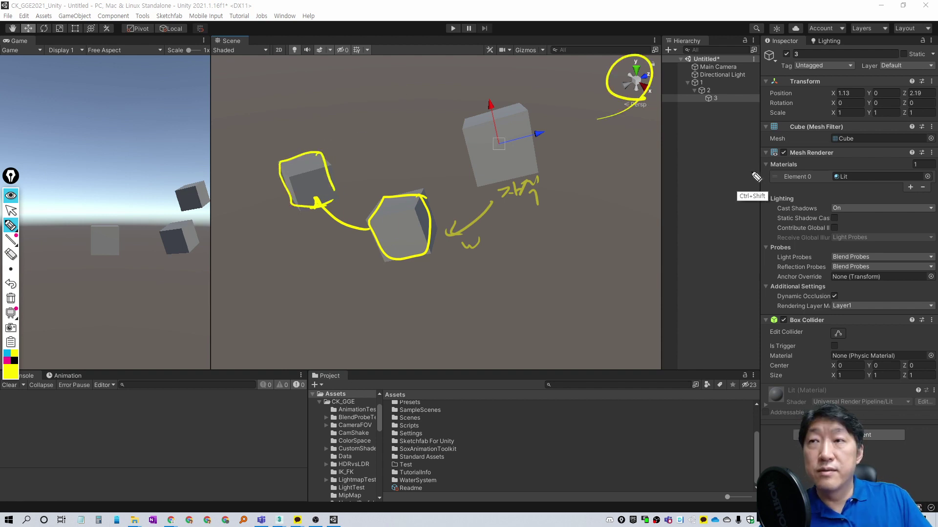
# Select cube 1, begin editing its Position X, then switch to the Google Slides lecture outline.
pyautogui.click(308, 181)
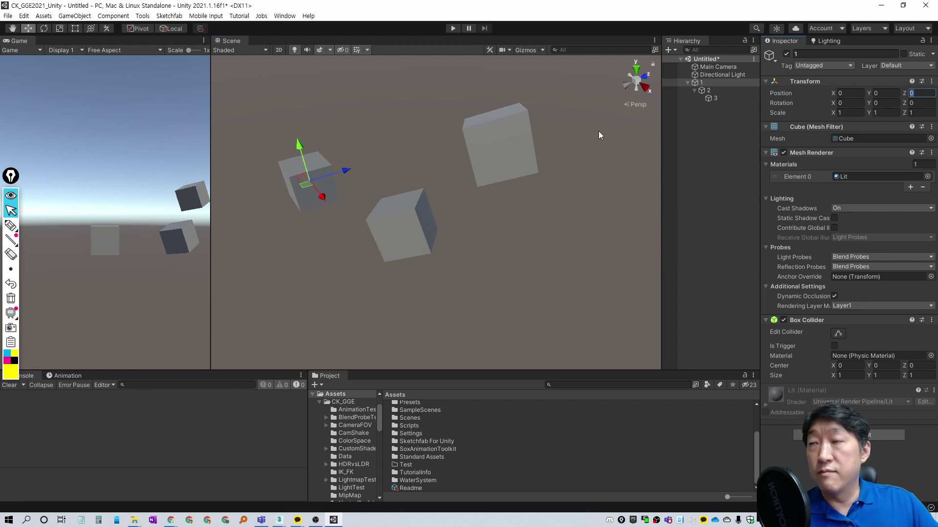
pyautogui.keyDown('alt'); pyautogui.moveTo(622, 152); pyautogui.dragTo(635, 147); pyautogui.keyUp('alt')
pyautogui.click(860, 93)
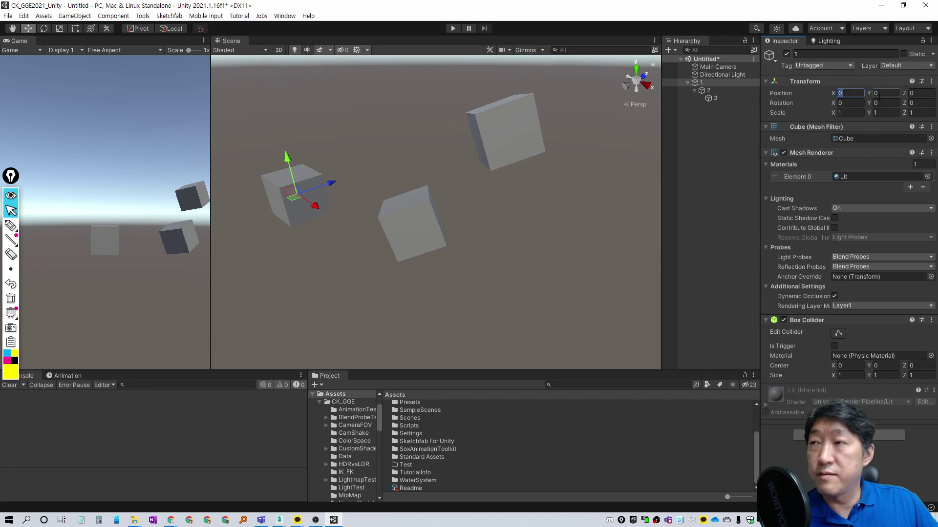
pyautogui.keyDown('alt'); pyautogui.moveTo(452, 281); pyautogui.dragTo(492, 275); pyautogui.keyUp('alt')
pyautogui.hotkey('alt', 'Tab')
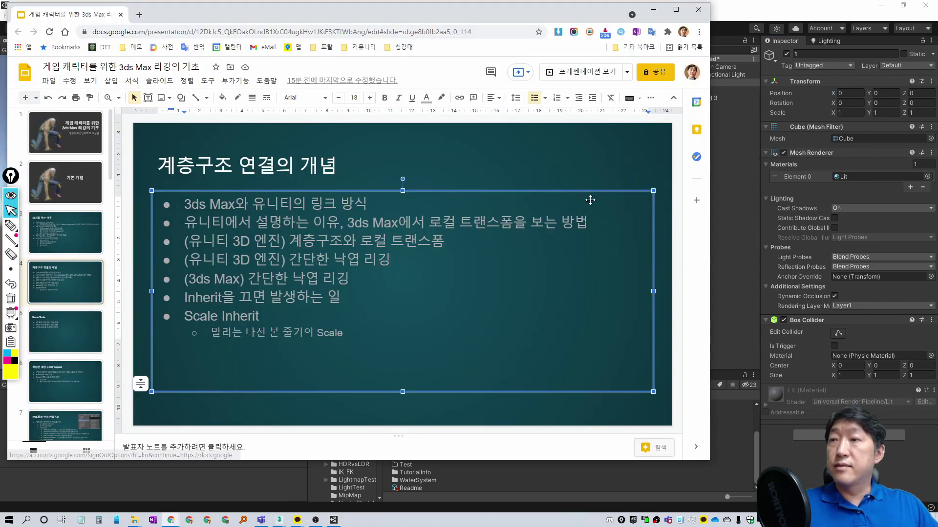
# Delete the fourth Unity leaf-rigging bullet from the slides, then select all boxes in 3ds Max.
pyautogui.click(753, 18)
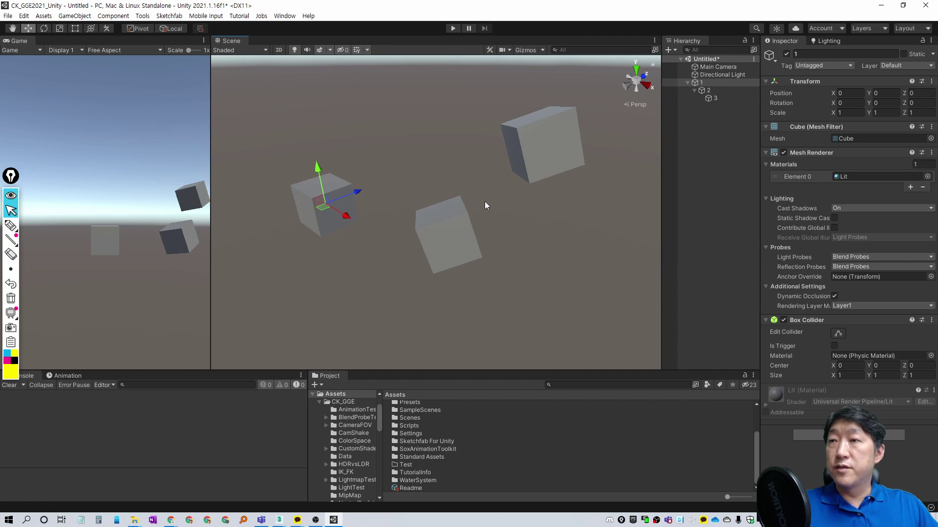
pyautogui.hotkey('alt', 'Tab')
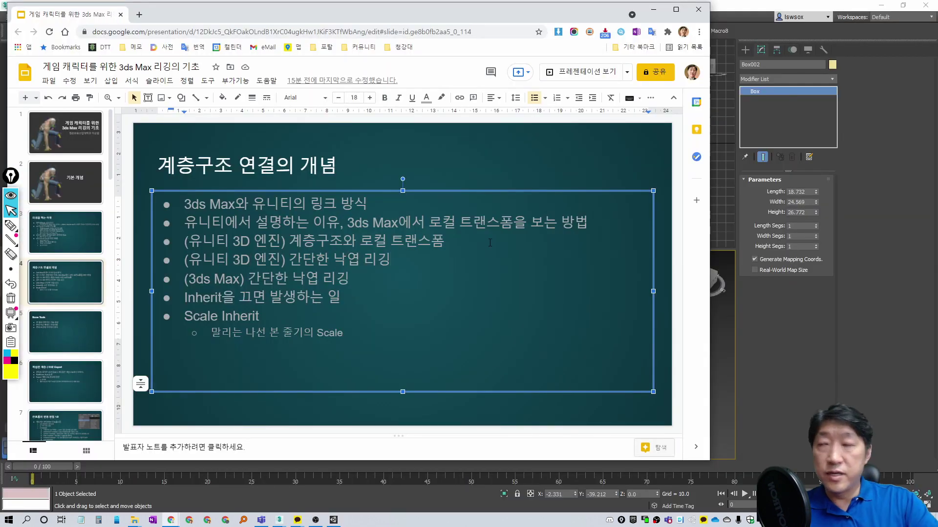
pyautogui.hotkey('shift', 'Home')
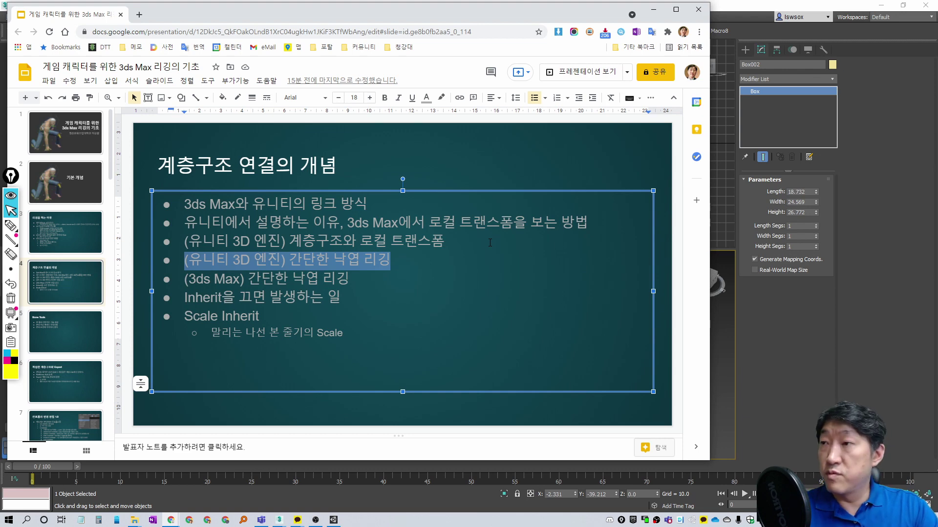
pyautogui.press('Delete')
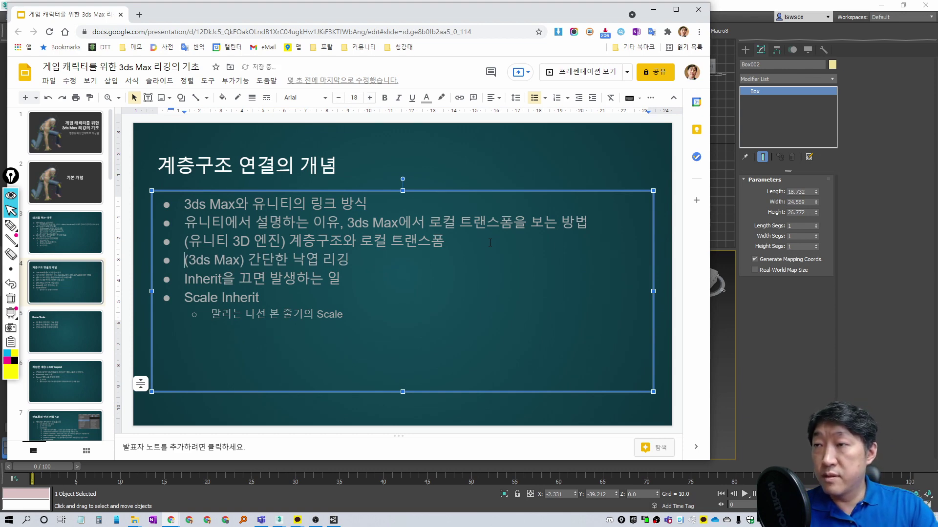
pyautogui.press('Delete')
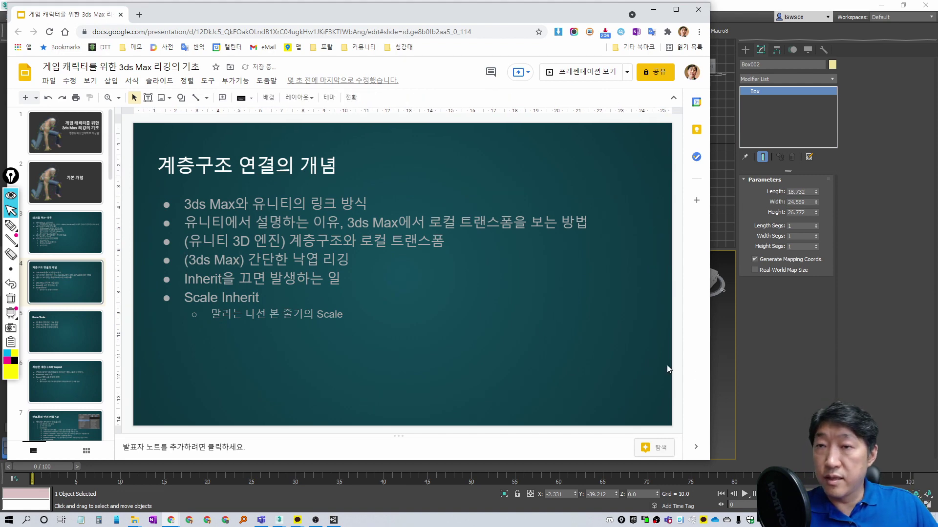
pyautogui.click(780, 364)
pyautogui.hotkey('ctrl', 'a')
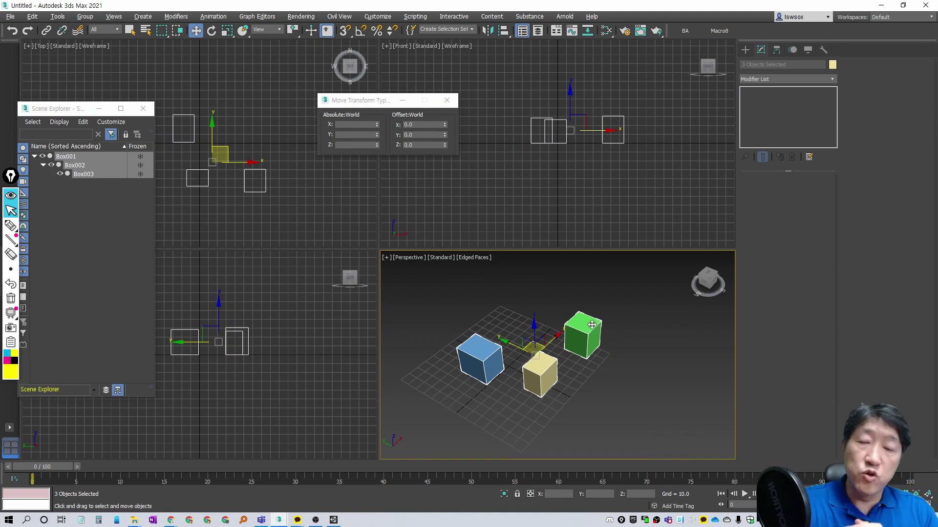
# Delete the three boxes and draw a new plane near the grid centre.
pyautogui.press('Delete')
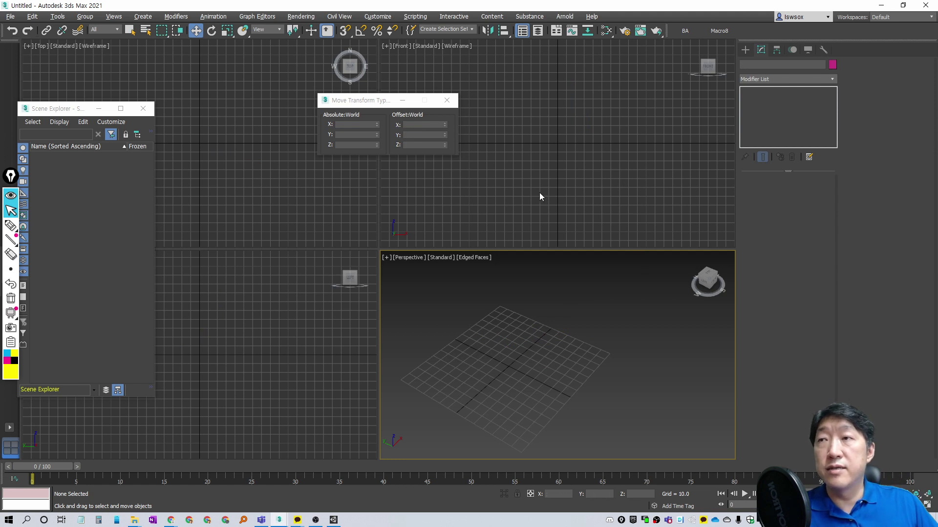
pyautogui.moveTo(374, 102); pyautogui.dragTo(290, 93)
pyautogui.click(744, 50)
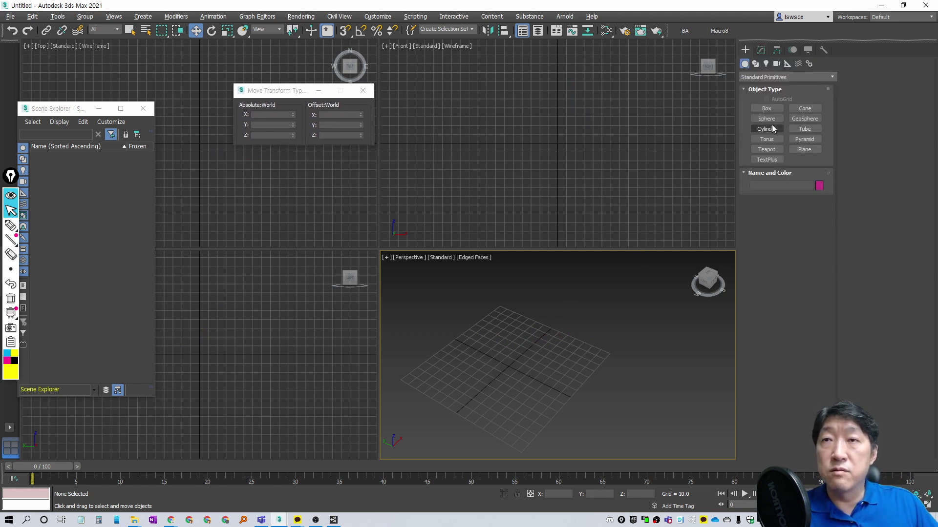
pyautogui.click(804, 149)
pyautogui.keyDown('alt'); pyautogui.moveTo(561, 323); pyautogui.dragTo(590, 315, button='middle'); pyautogui.keyUp('alt')
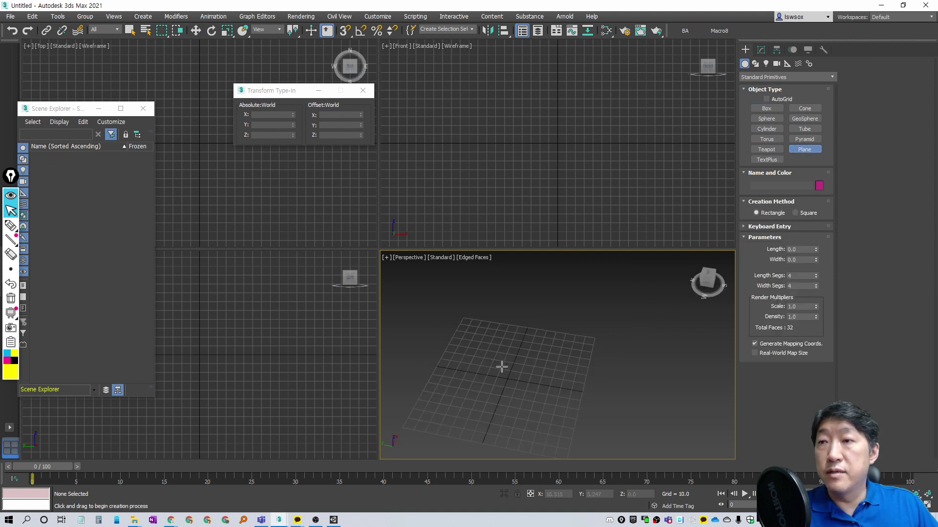
pyautogui.moveTo(466, 356); pyautogui.dragTo(574, 398)
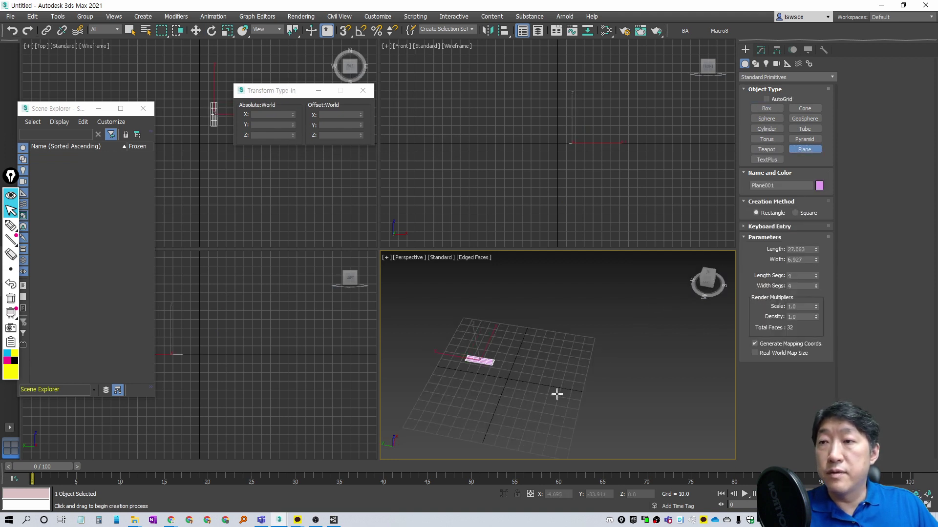
# Set the new plane's Length Segs to 9.
pyautogui.click(760, 50)
pyautogui.press('w')
pyautogui.moveTo(608, 379)
pyautogui.keyDown('alt'); pyautogui.mouseDown(button='middle')
pyautogui.moveTo(591, 280)
pyautogui.moveTo(602, 380)
pyautogui.mouseUp(button='middle'); pyautogui.keyUp('alt')
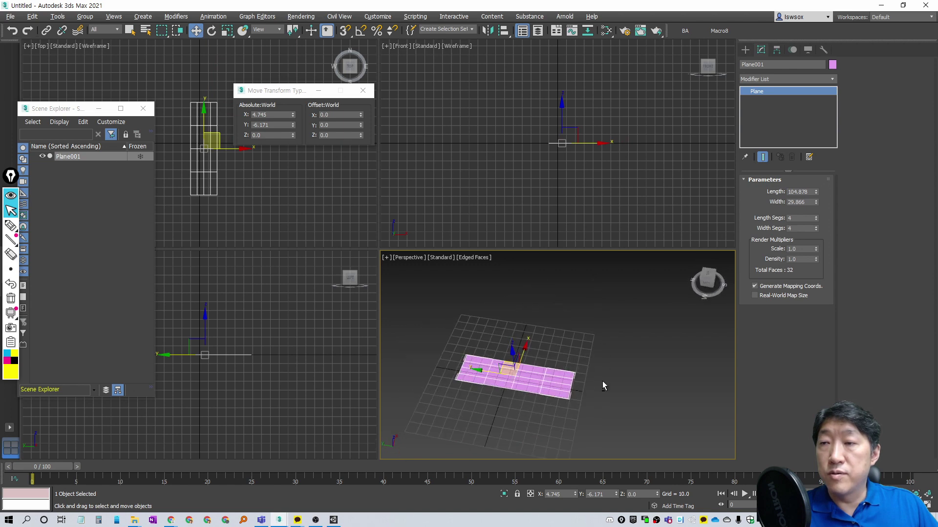
pyautogui.click(816, 217)
pyautogui.click(816, 216)
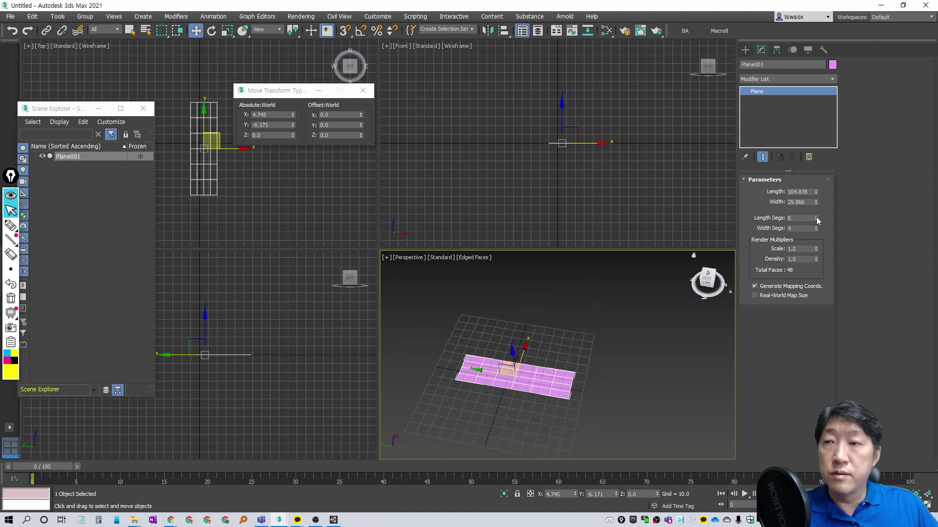
# Add a Bend modifier to the plane on the X axis with a -66 degree angle.
pyautogui.click(790, 77)
pyautogui.press('b')
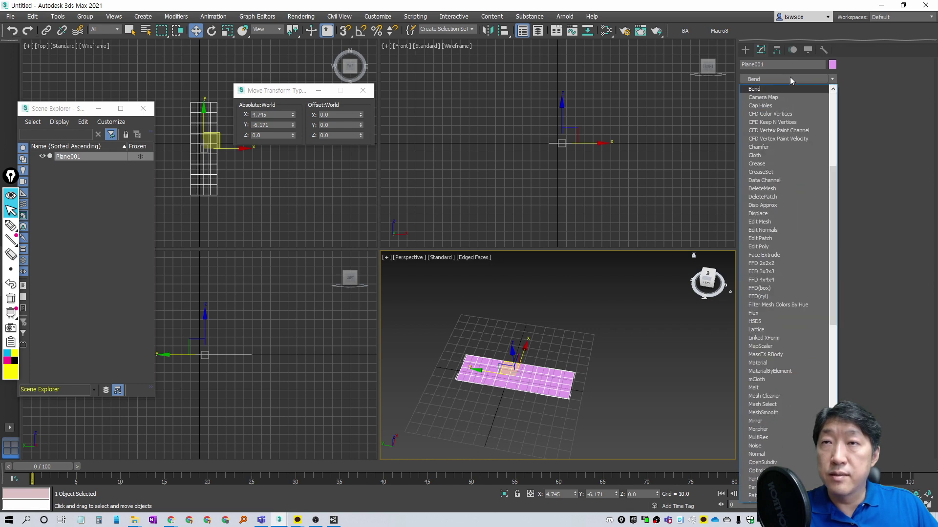
pyautogui.click(783, 90)
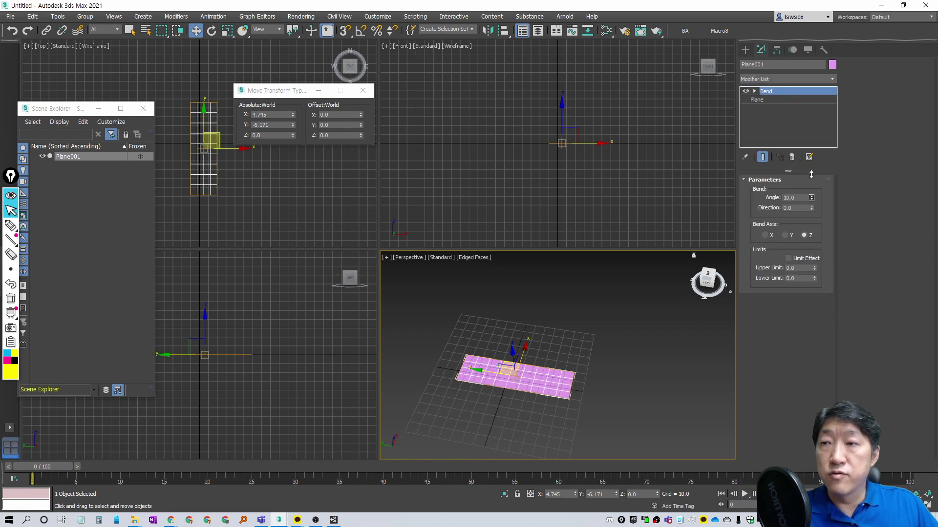
pyautogui.moveTo(802, 55); pyautogui.dragTo(799, 378)
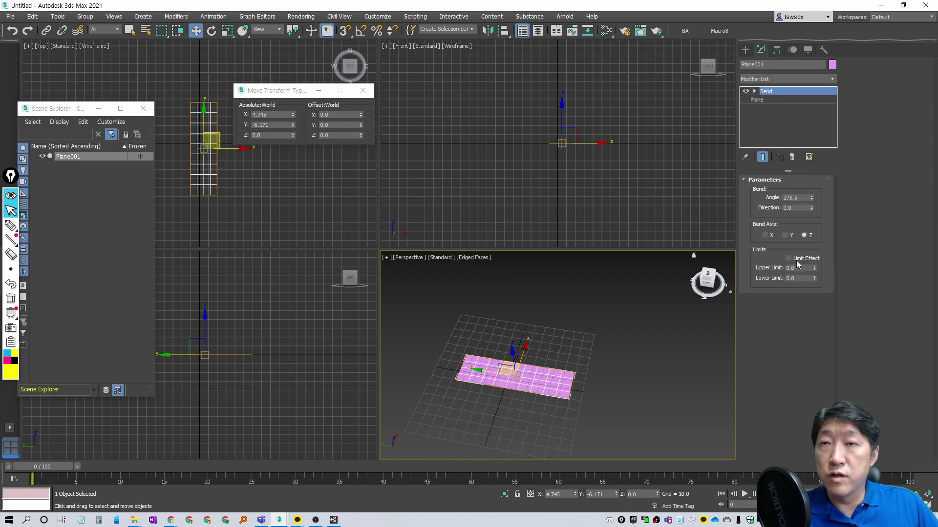
pyautogui.click(785, 236)
pyautogui.click(765, 236)
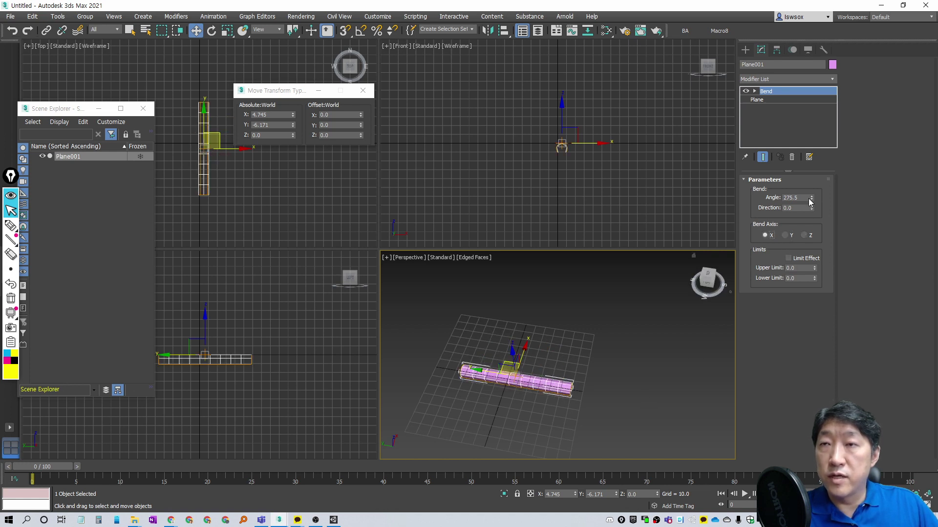
pyautogui.moveTo(812, 198)
pyautogui.mouseDown()
pyautogui.moveTo(815, 73)
pyautogui.moveTo(802, 27)
pyautogui.mouseUp()
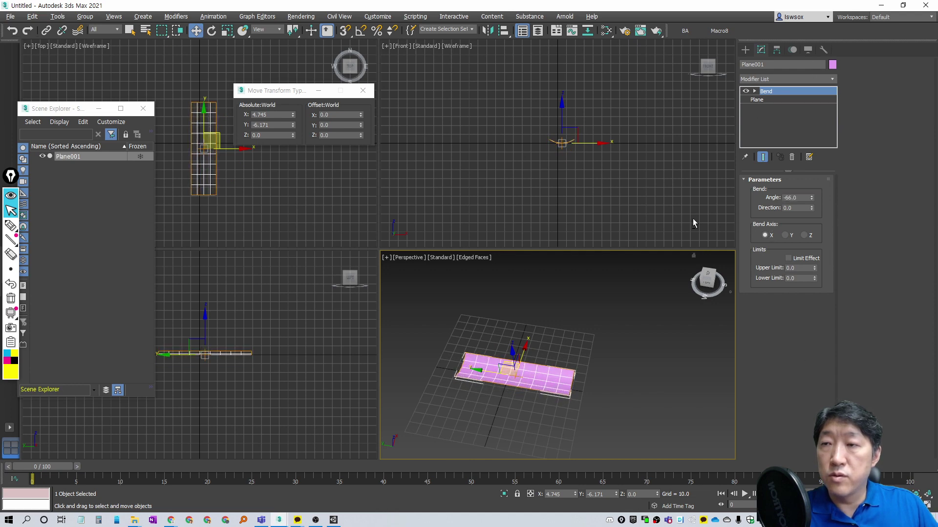
pyautogui.moveTo(707, 282); pyautogui.dragTo(605, 335)
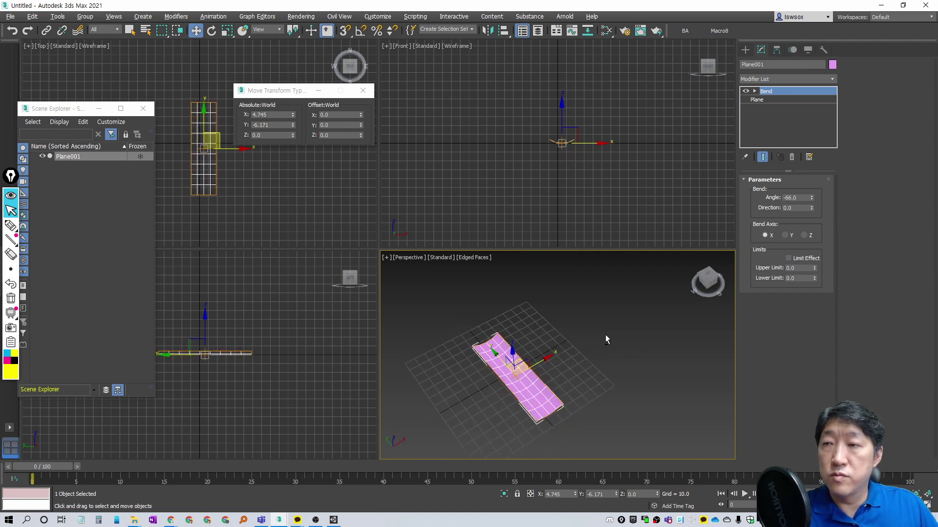
# In the plane's base parameters, set 4 length segments and 16 width segments.
pyautogui.click(764, 100)
pyautogui.moveTo(815, 192)
pyautogui.mouseDown()
pyautogui.moveTo(818, 216)
pyautogui.moveTo(819, 164)
pyautogui.moveTo(815, 227)
pyautogui.mouseUp()
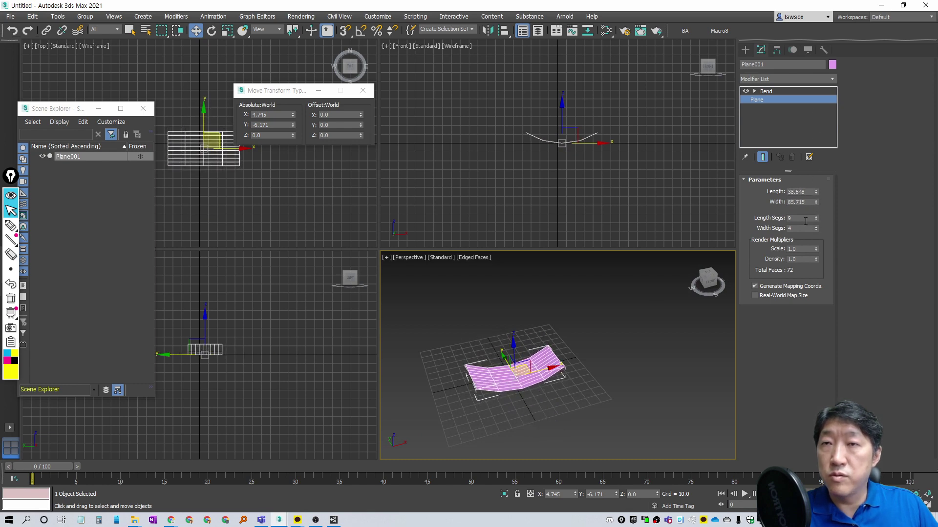
pyautogui.write('4')
pyautogui.press('Tab')
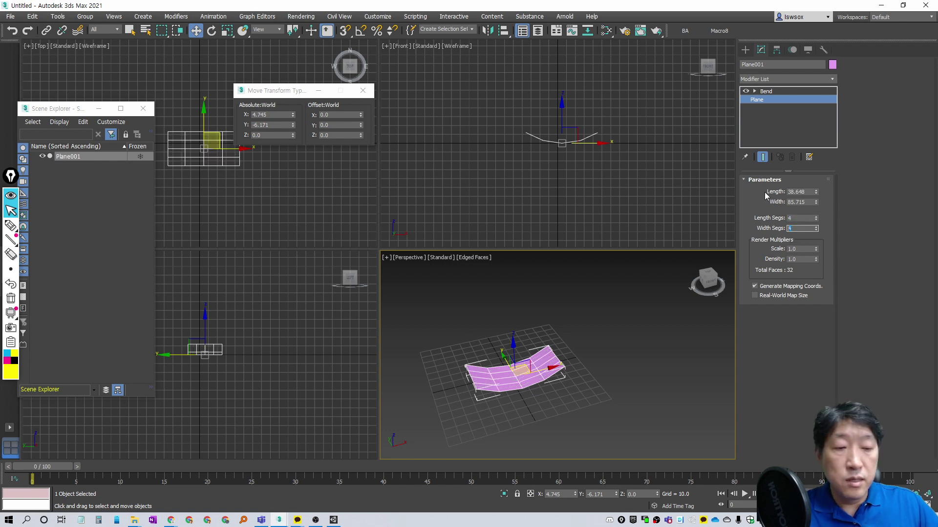
pyautogui.write('15')
pyautogui.press('Return')
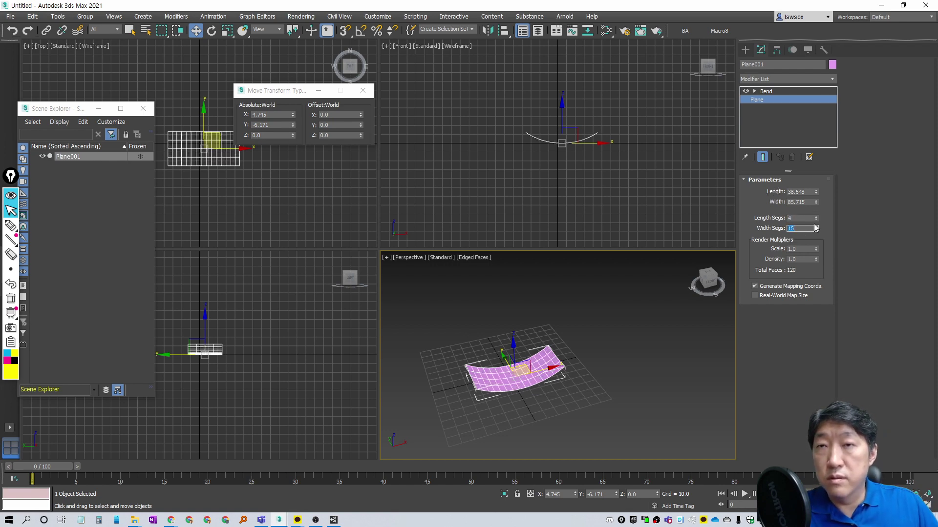
pyautogui.click(816, 226)
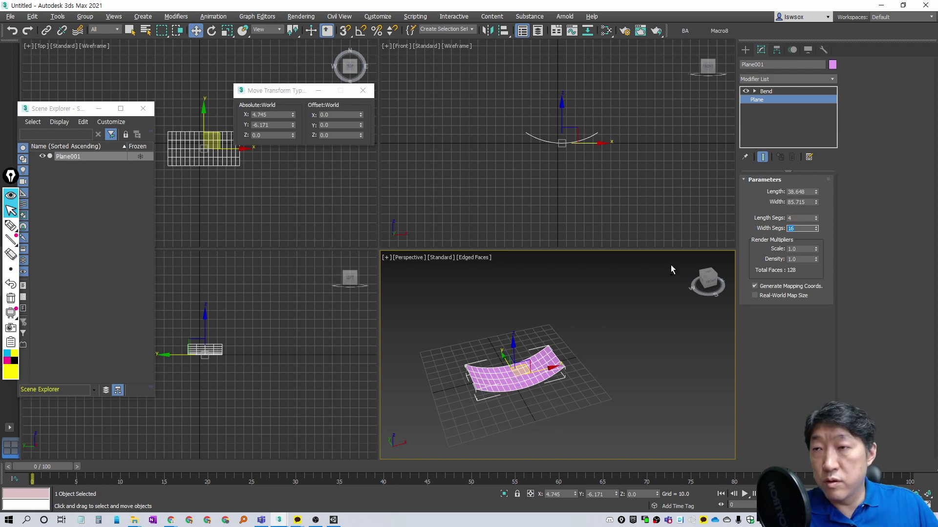
pyautogui.moveTo(670, 265)
pyautogui.keyDown('alt'); pyautogui.mouseDown(button='middle')
pyautogui.moveTo(542, 375)
pyautogui.moveTo(500, 364)
pyautogui.moveTo(557, 304)
pyautogui.moveTo(559, 411)
pyautogui.moveTo(552, 390)
pyautogui.mouseUp(button='middle'); pyautogui.keyUp('alt')
# Maximize the Perspective view and sketch the leaf's zigzag, swirling fall path on screen.
pyautogui.hotkey('alt', 'w')
pyautogui.scroll(-4, 464, 343)
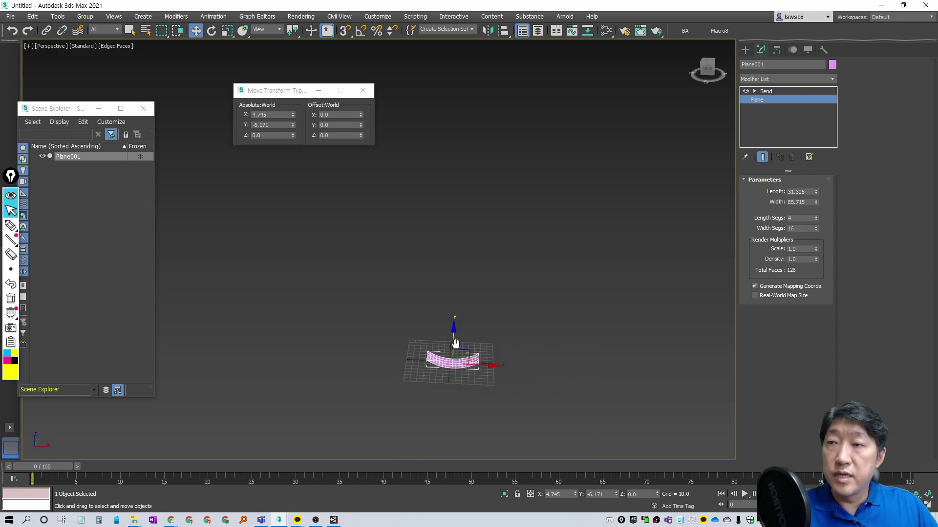
pyautogui.hotkey('ctrl', 'shift', '2')
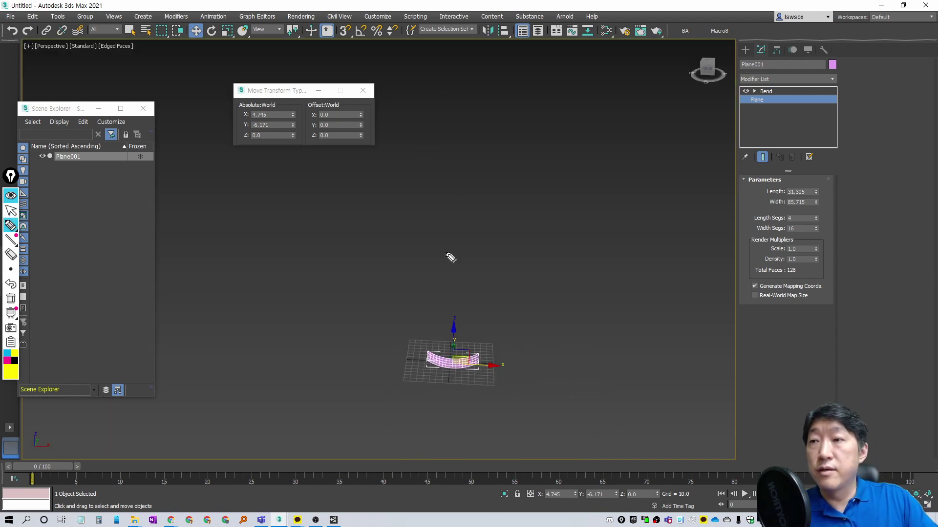
pyautogui.moveTo(526, 73)
pyautogui.mouseDown()
pyautogui.moveTo(464, 140)
pyautogui.moveTo(494, 186)
pyautogui.moveTo(439, 229)
pyautogui.moveTo(518, 266)
pyautogui.moveTo(410, 311)
pyautogui.mouseUp()
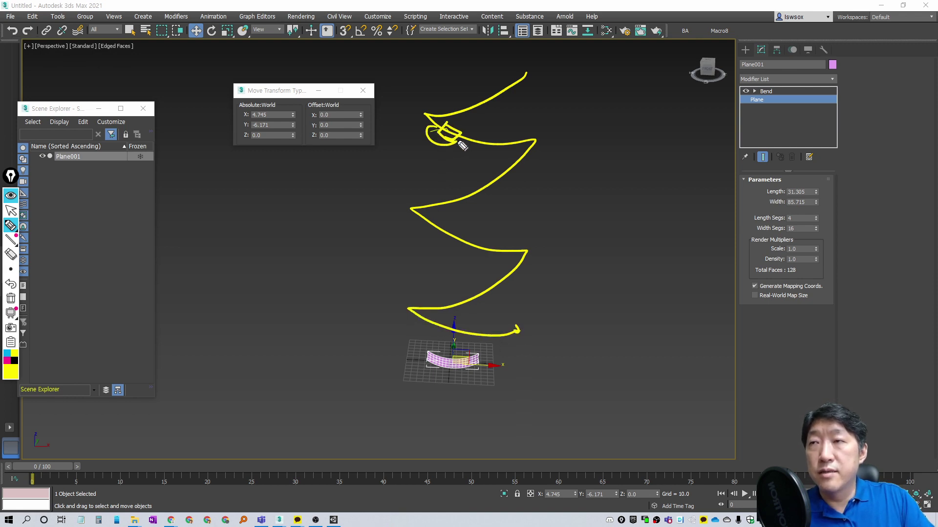
pyautogui.moveTo(527, 141)
pyautogui.mouseDown()
pyautogui.moveTo(525, 169)
pyautogui.moveTo(489, 198)
pyautogui.moveTo(407, 217)
pyautogui.mouseUp()
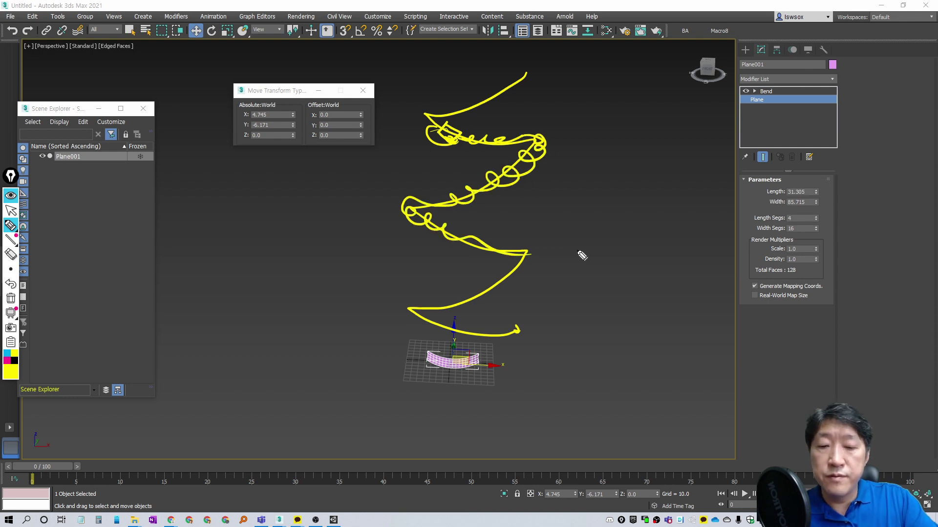
# Clear the on-screen sketch and turn on Auto Key.
pyautogui.hotkey('ctrl', 'shift', 'c')
pyautogui.press('Escape')
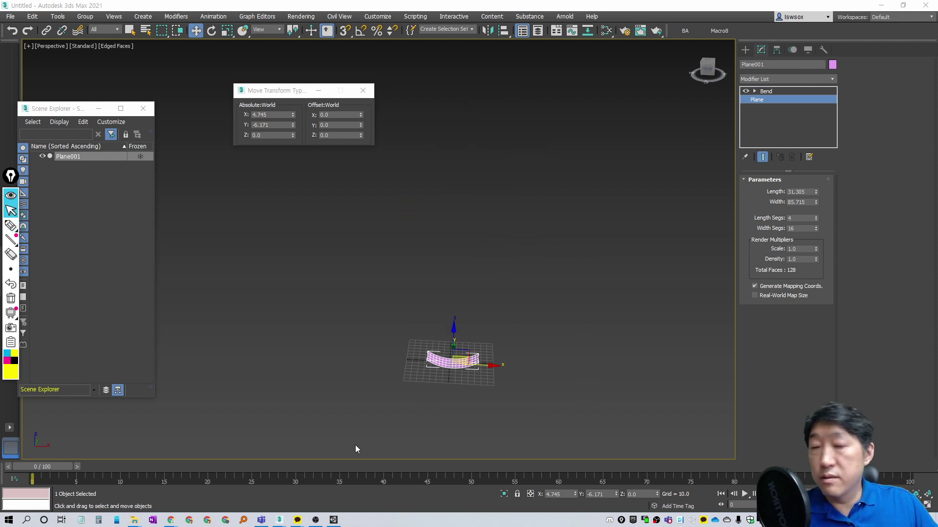
pyautogui.press('n')
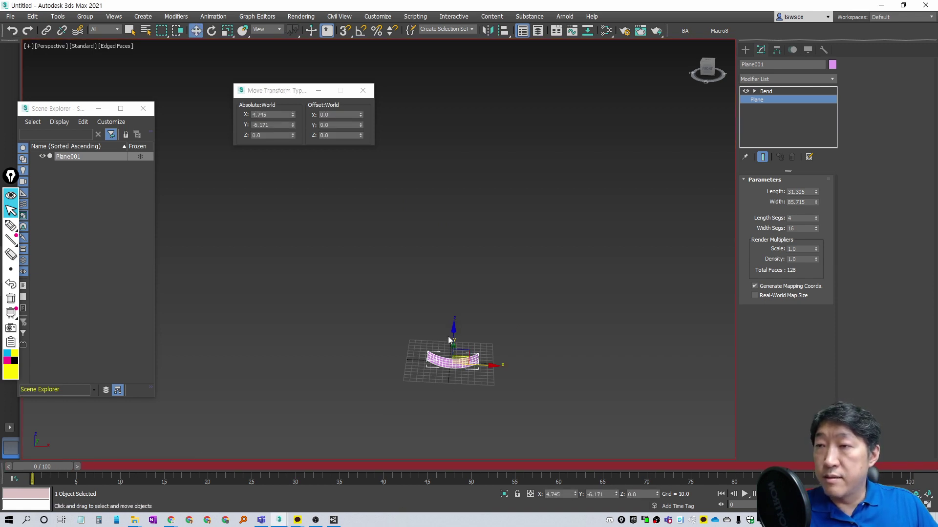
# Raise the plane above the grid and key a shifted position at frame 14.
pyautogui.moveTo(454, 329); pyautogui.dragTo(470, 123)
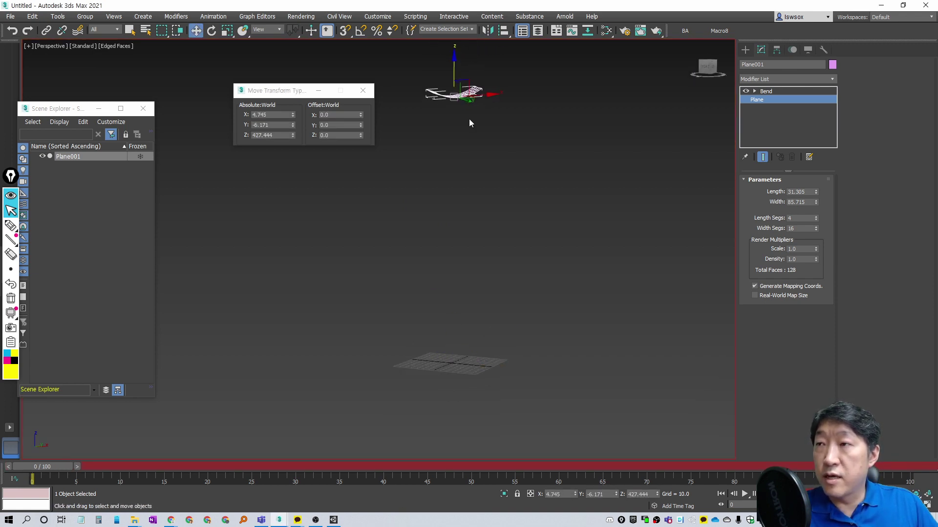
pyautogui.keyDown('alt'); pyautogui.moveTo(470, 123); pyautogui.dragTo(469, 220, button='middle'); pyautogui.keyUp('alt')
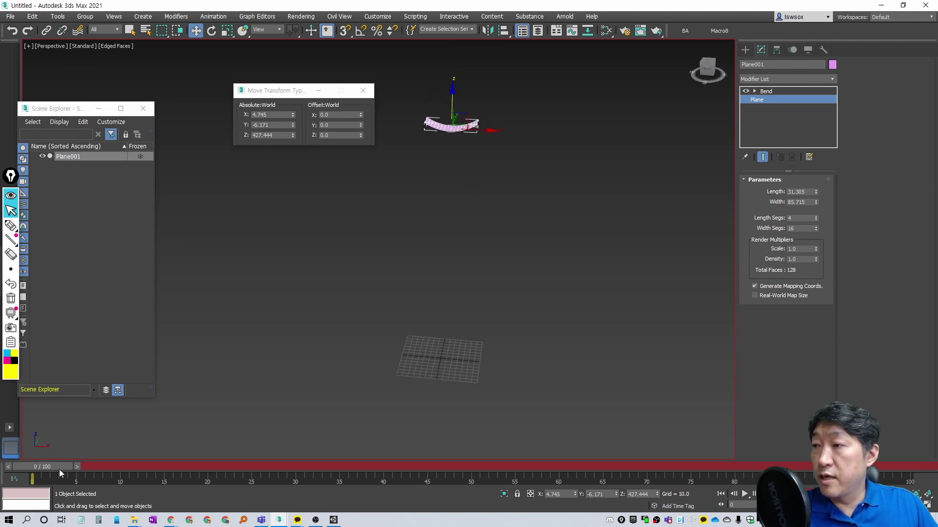
pyautogui.moveTo(60, 469)
pyautogui.mouseDown()
pyautogui.moveTo(201, 471)
pyautogui.moveTo(177, 470)
pyautogui.mouseUp()
pyautogui.keyDown('alt'); pyautogui.moveTo(342, 342); pyautogui.dragTo(415, 230, button='middle'); pyautogui.keyUp('alt')
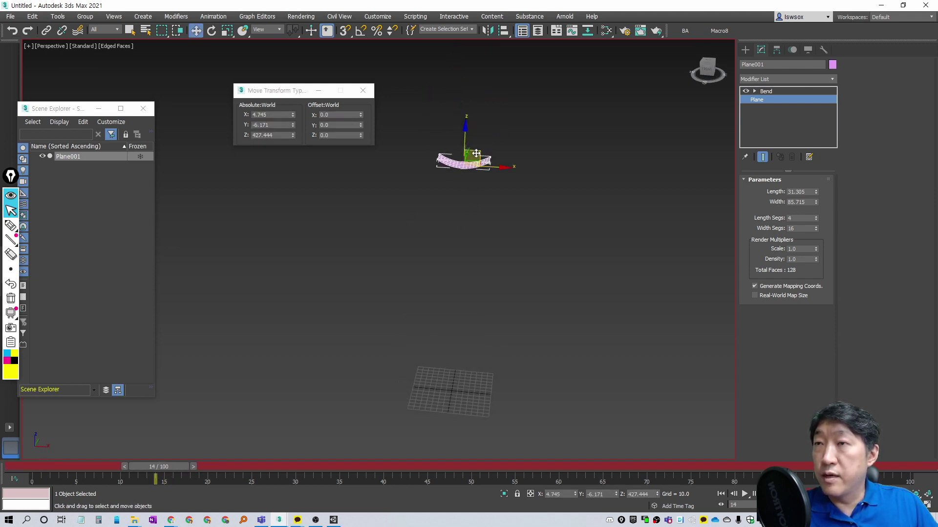
pyautogui.moveTo(476, 153)
pyautogui.mouseDown()
pyautogui.moveTo(410, 185)
pyautogui.moveTo(429, 205)
pyautogui.mouseUp()
# Turn on Motion Path display in the plane's Object Properties.
pyautogui.press('e')
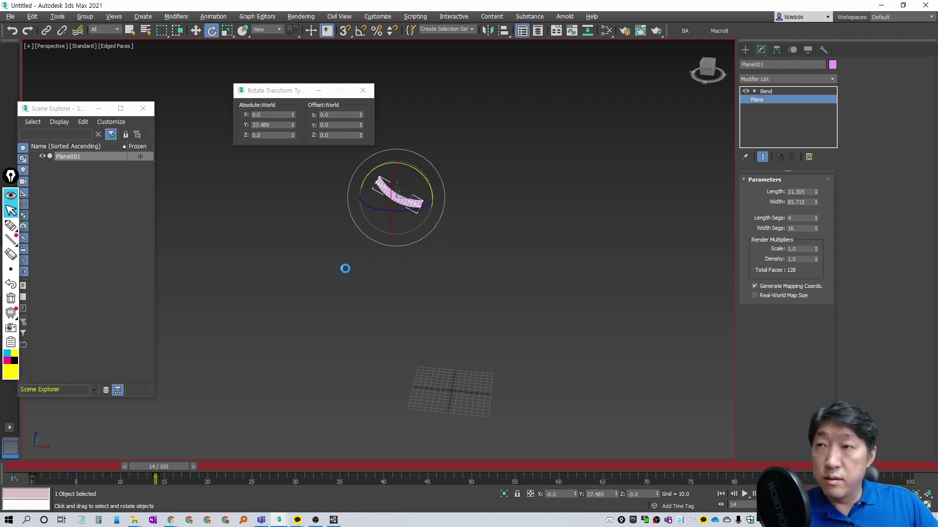
pyautogui.rightClick(346, 268)
pyautogui.click(448, 282)
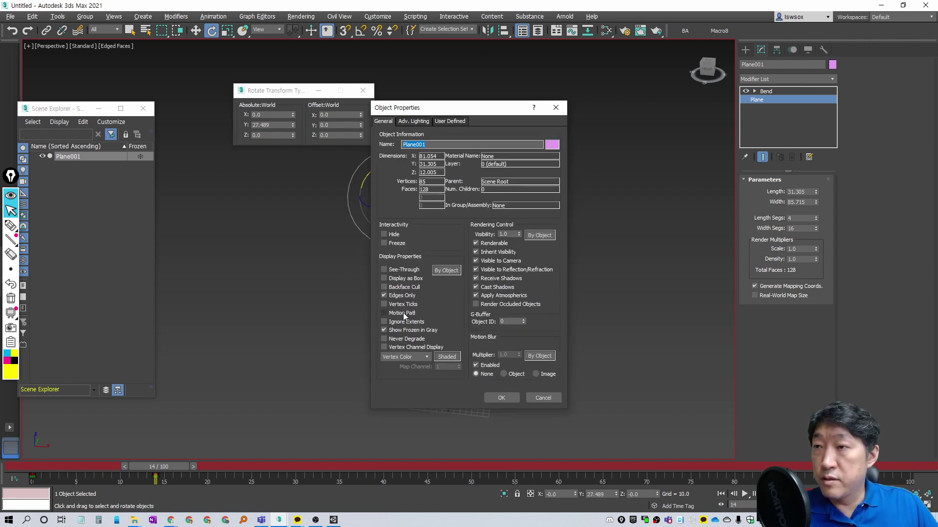
pyautogui.click(503, 398)
pyautogui.moveTo(510, 400); pyautogui.dragTo(520, 413, button='middle')
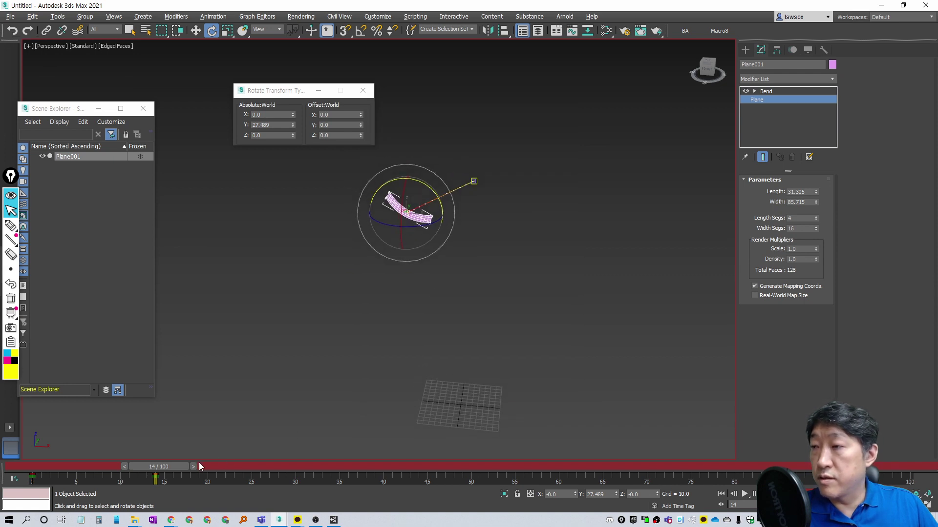
# Swing the plane out to the right at frame 25 and scrub back to review.
pyautogui.moveTo(158, 466); pyautogui.dragTo(250, 466)
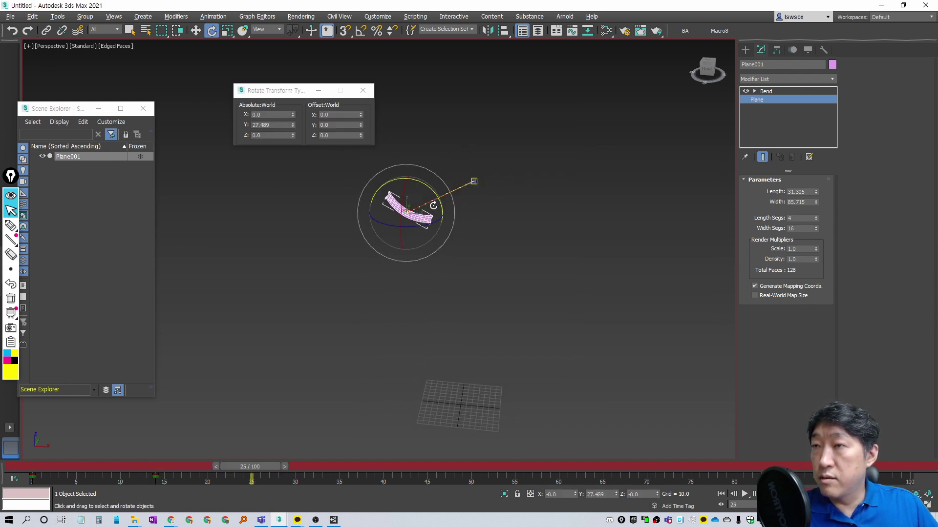
pyautogui.moveTo(432, 193)
pyautogui.mouseDown()
pyautogui.moveTo(547, 203)
pyautogui.moveTo(484, 235)
pyautogui.mouseUp()
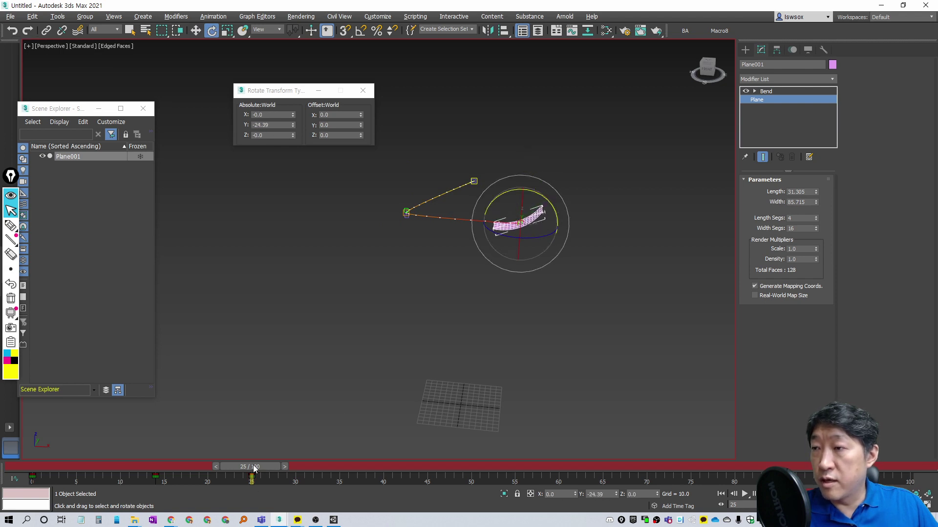
pyautogui.moveTo(254, 469)
pyautogui.mouseDown()
pyautogui.moveTo(77, 445)
pyautogui.moveTo(271, 457)
pyautogui.moveTo(216, 459)
pyautogui.moveTo(251, 461)
pyautogui.moveTo(224, 467)
pyautogui.mouseUp()
pyautogui.press('q')
pyautogui.press('e')
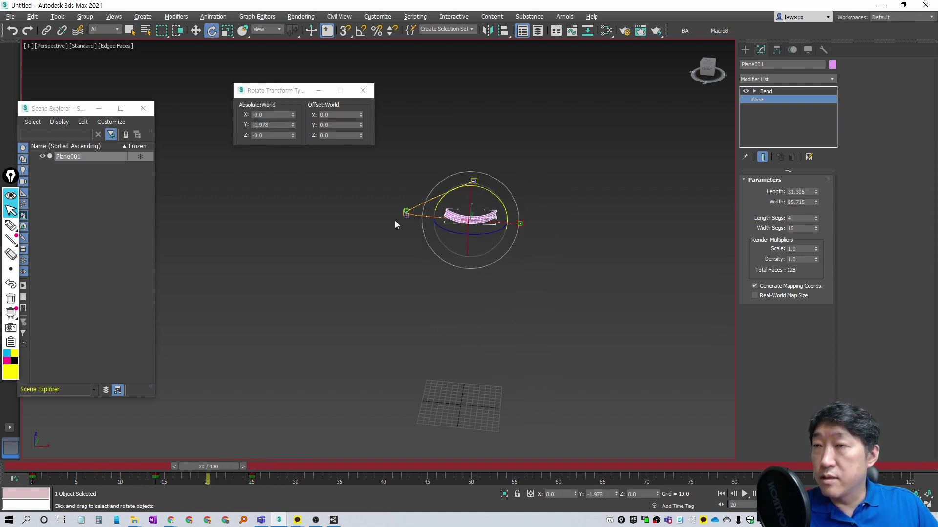
pyautogui.press('w')
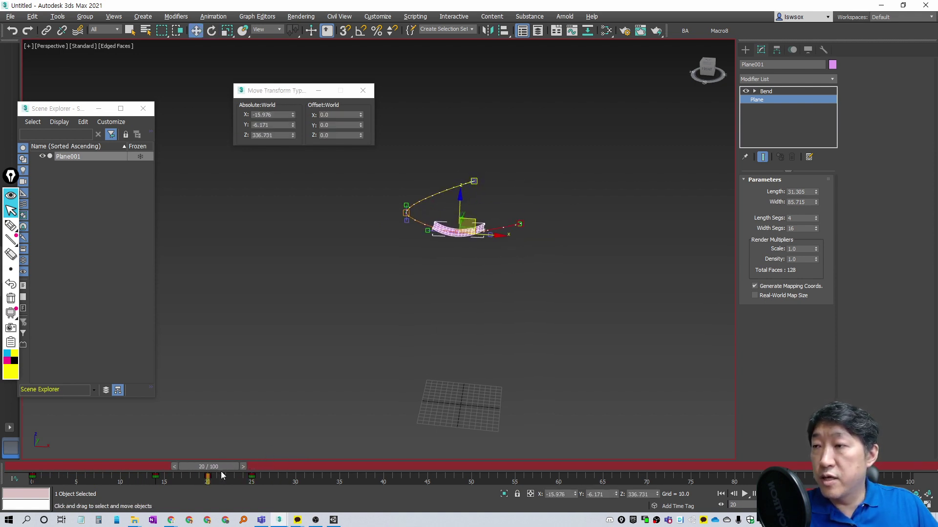
pyautogui.moveTo(221, 476)
pyautogui.mouseDown()
pyautogui.moveTo(101, 450)
pyautogui.moveTo(237, 452)
pyautogui.moveTo(101, 425)
pyautogui.moveTo(224, 450)
pyautogui.moveTo(304, 449)
pyautogui.moveTo(292, 480)
pyautogui.moveTo(328, 480)
pyautogui.moveTo(223, 480)
pyautogui.moveTo(315, 481)
pyautogui.moveTo(2, 452)
pyautogui.mouseUp()
pyautogui.press('e')
pyautogui.press('e')
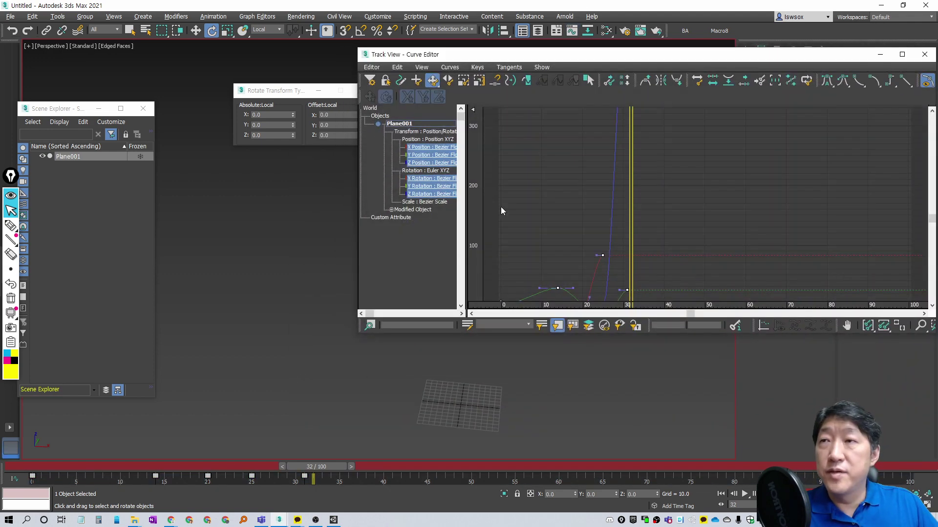
# Review the keyed trajectory, then delete the plane's animation keys and return to frame 0.
pyautogui.moveTo(600, 250); pyautogui.dragTo(670, 224, button='middle')
pyautogui.moveTo(275, 322); pyautogui.dragTo(245, 318, button='middle')
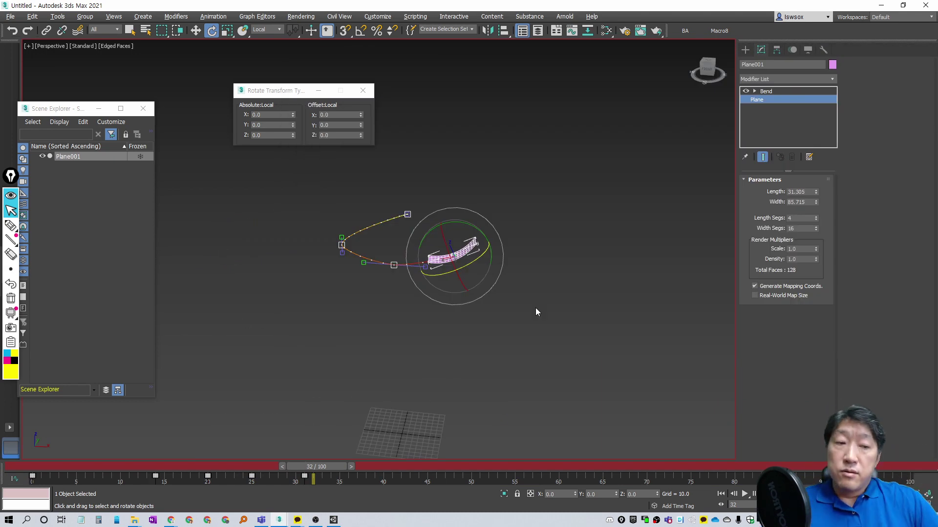
pyautogui.hotkey('ctrl', 'shift', 'h')
pyautogui.moveTo(441, 232); pyautogui.dragTo(450, 247)
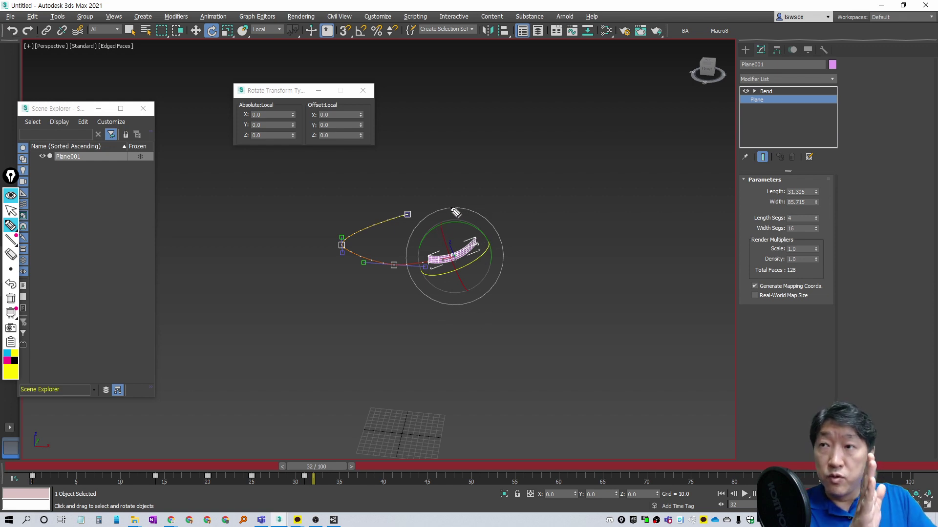
pyautogui.moveTo(483, 214); pyautogui.dragTo(491, 320)
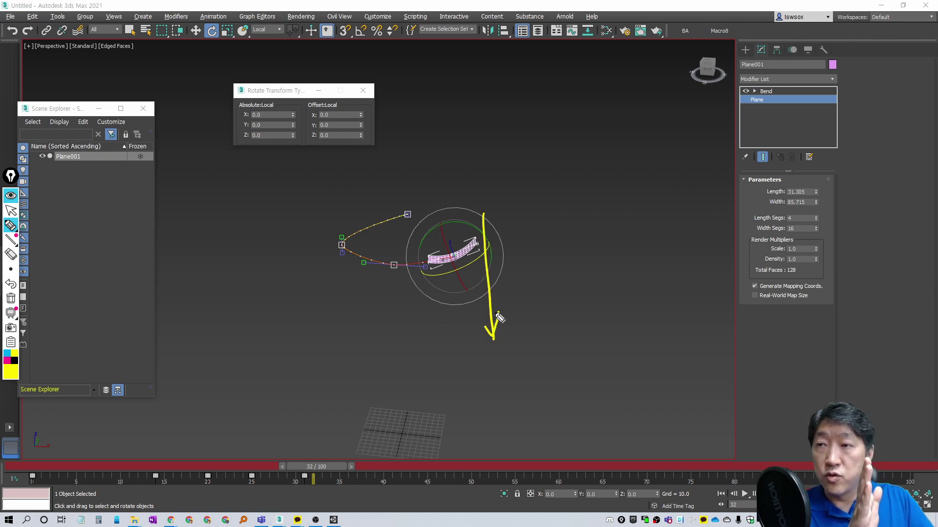
pyautogui.moveTo(438, 332)
pyautogui.mouseDown()
pyautogui.moveTo(362, 349)
pyautogui.moveTo(381, 381)
pyautogui.moveTo(431, 403)
pyautogui.mouseUp()
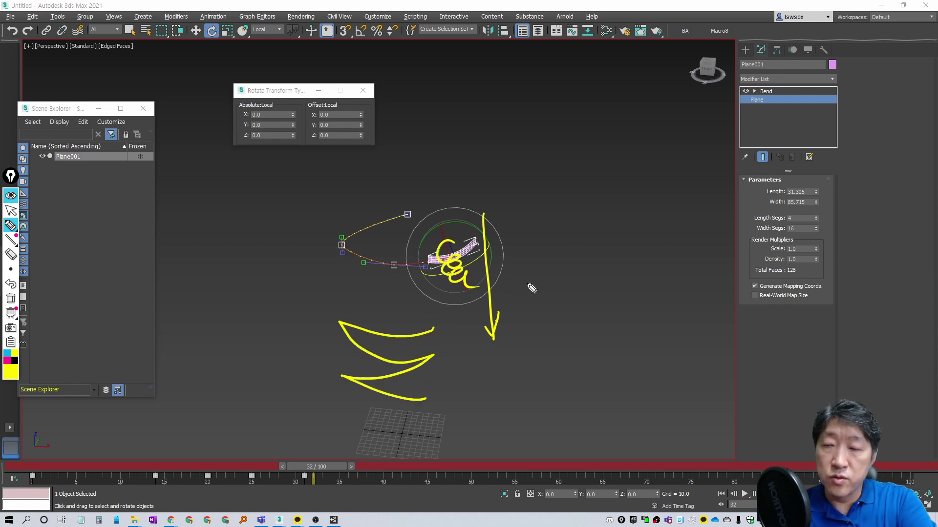
pyautogui.press('Escape')
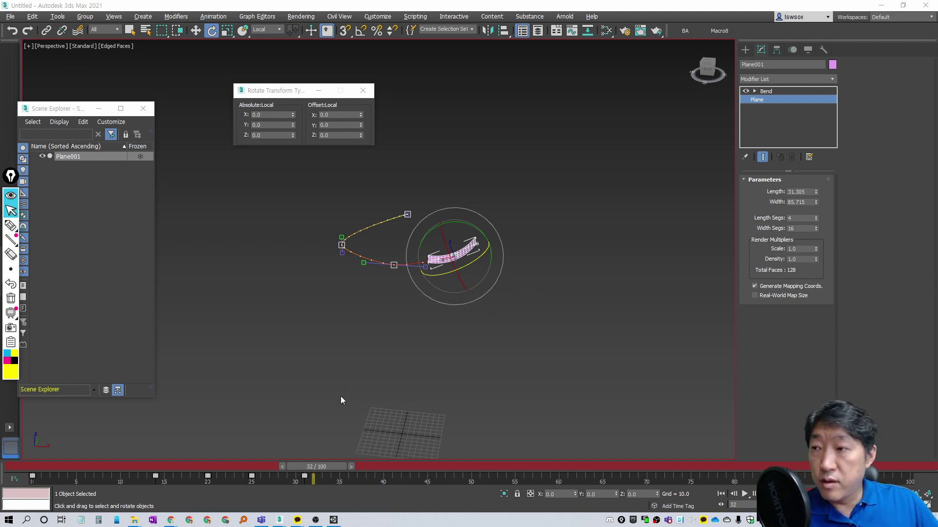
pyautogui.press('Delete')
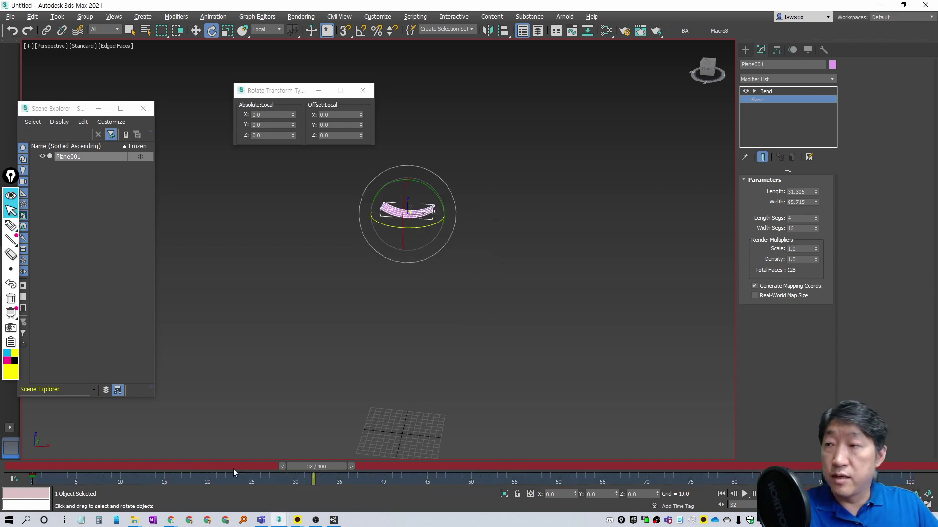
pyautogui.press('Home')
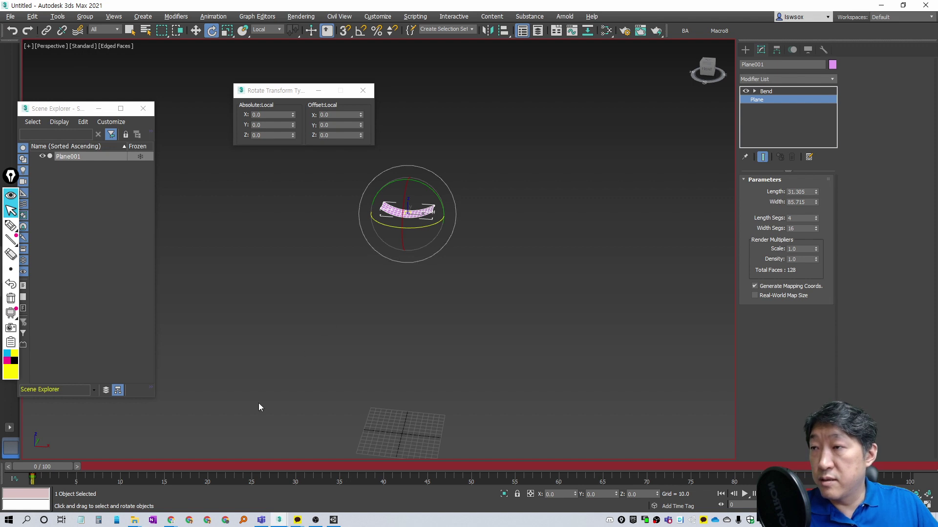
# Turn Auto Key off and frame the plane in the Front view.
pyautogui.press('n')
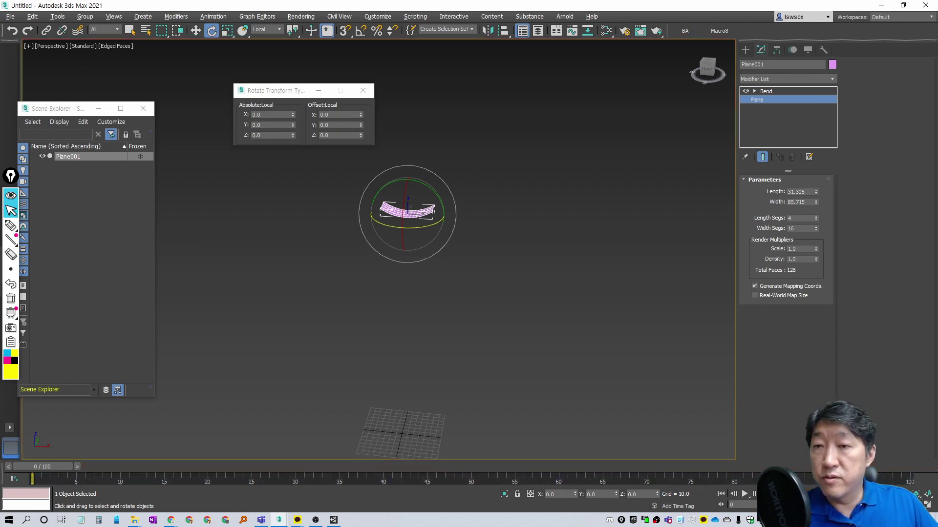
pyautogui.keyDown('alt'); pyautogui.moveTo(365, 189); pyautogui.dragTo(476, 254, button='middle'); pyautogui.keyUp('alt')
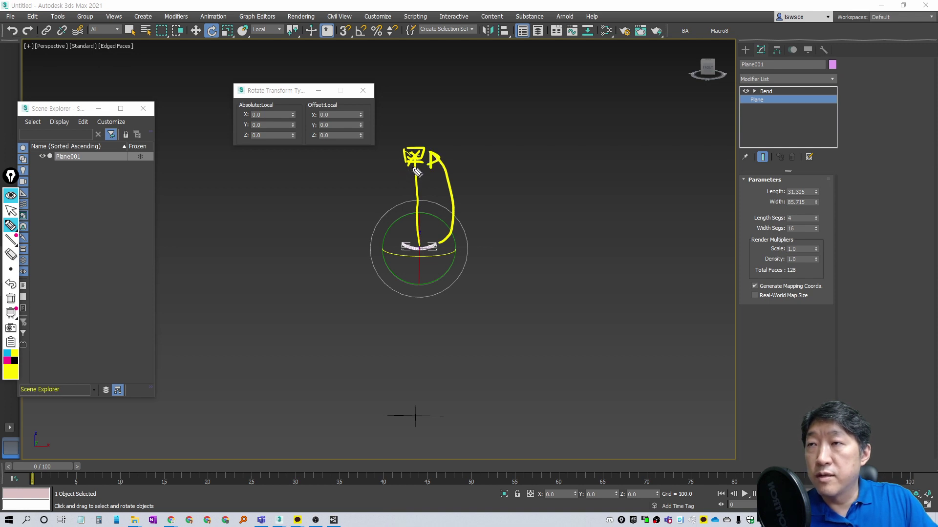
pyautogui.hotkey('ctrl', 'shift', 'c')
pyautogui.press('Escape')
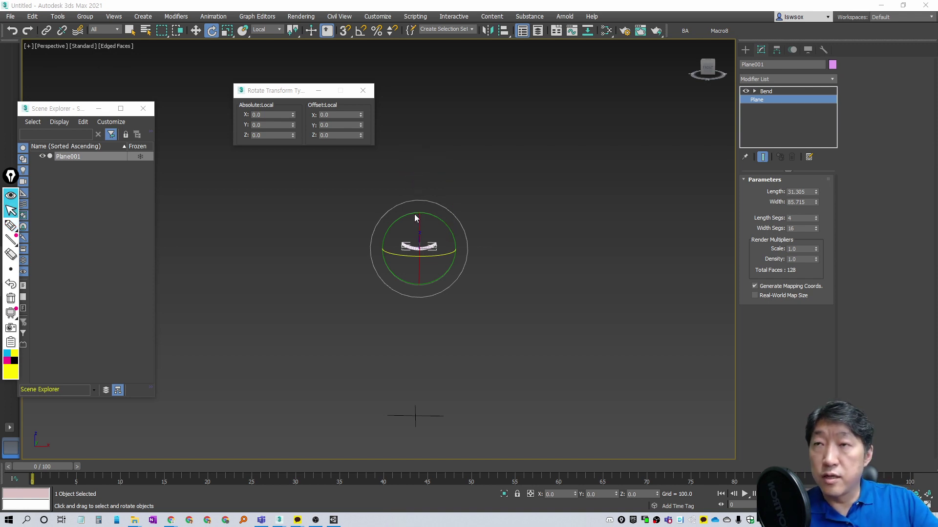
pyautogui.scroll(5, 576, 172)
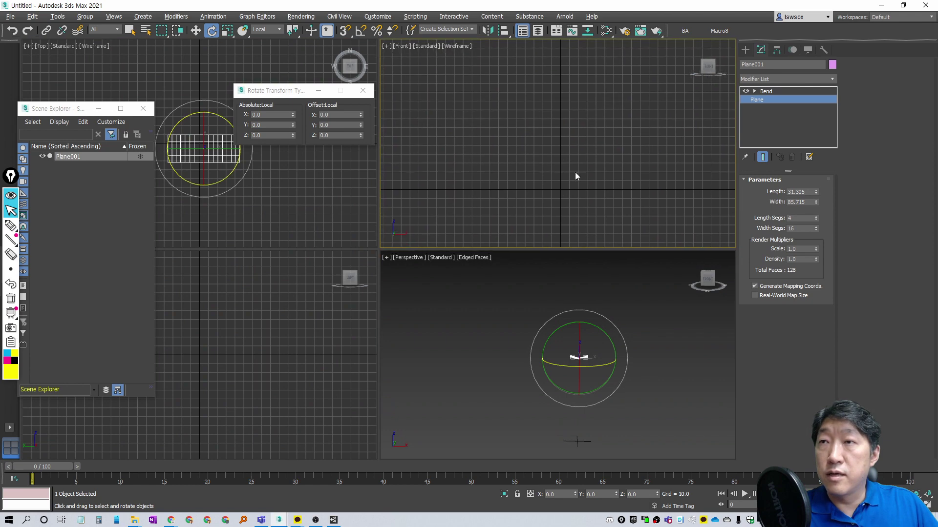
pyautogui.moveTo(575, 150)
pyautogui.mouseDown(button='middle')
pyautogui.moveTo(561, 97)
pyautogui.moveTo(576, 198)
pyautogui.moveTo(555, 102)
pyautogui.mouseUp(button='middle')
# Place point helper Point001 just above the plane and maximize the Perspective view.
pyautogui.click(745, 49)
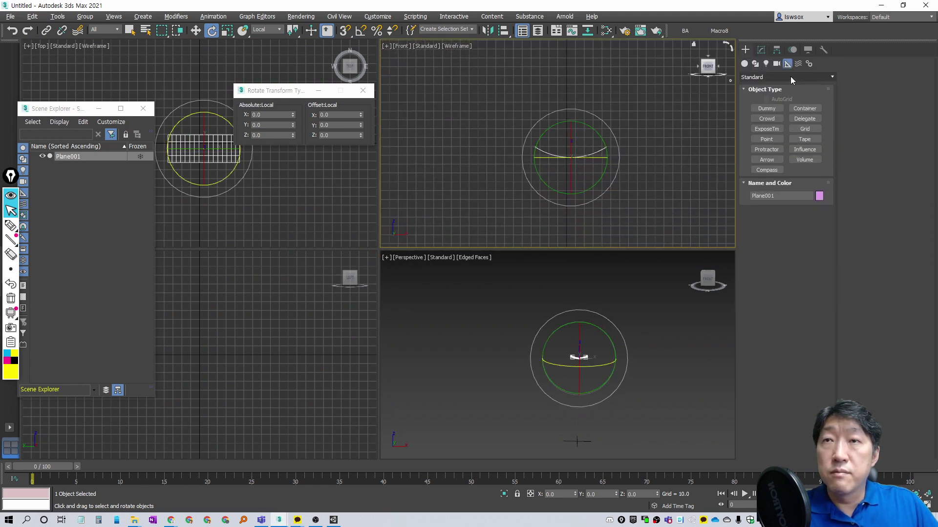
pyautogui.click(787, 64)
pyautogui.moveTo(617, 93); pyautogui.dragTo(594, 157, button='middle')
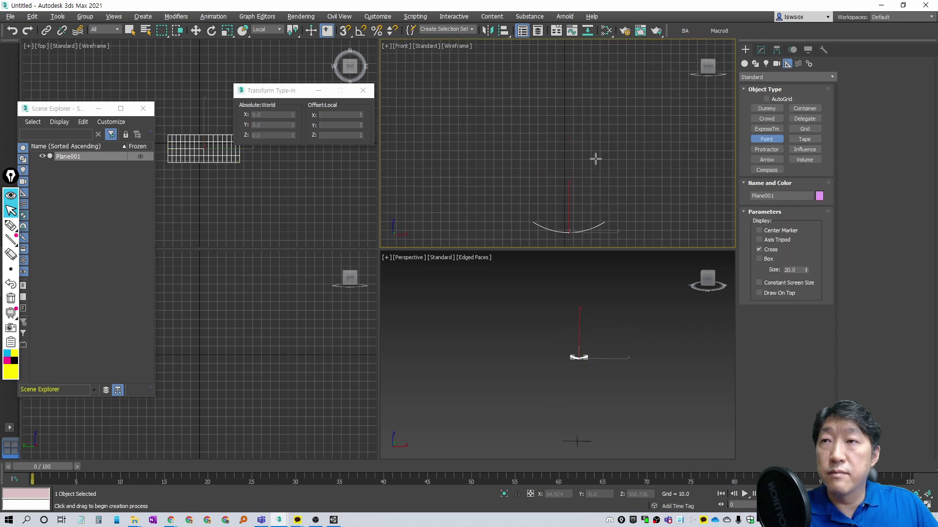
pyautogui.click(576, 87)
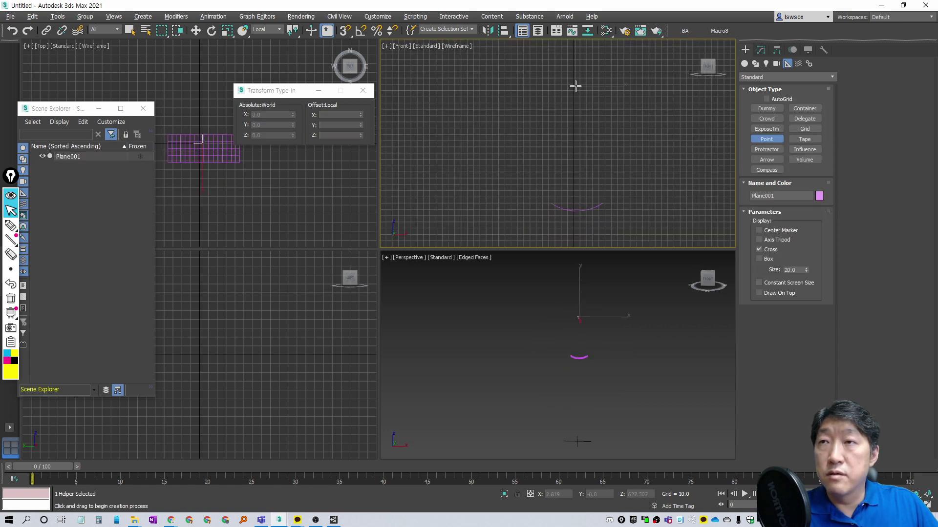
pyautogui.press('w')
pyautogui.moveTo(591, 75); pyautogui.dragTo(588, 77)
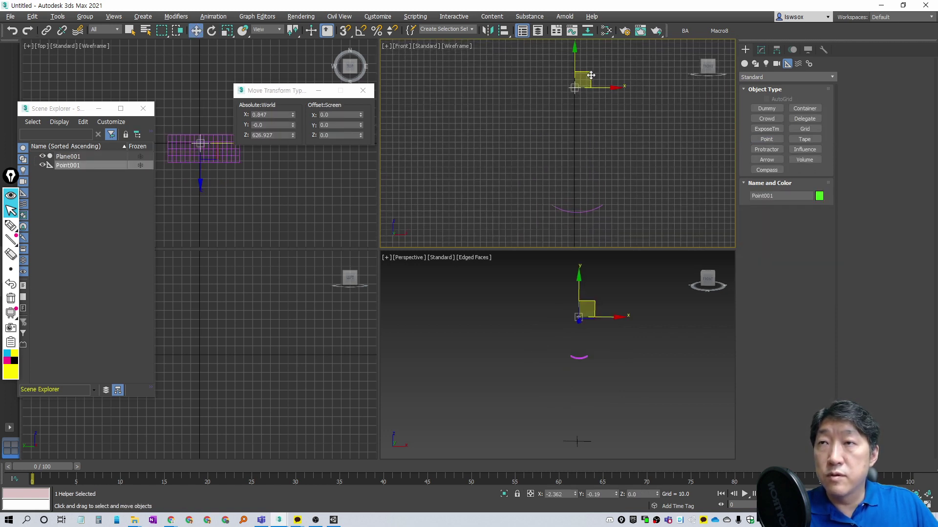
pyautogui.moveTo(582, 374); pyautogui.dragTo(581, 398, button='middle')
pyautogui.hotkey('alt', 'w')
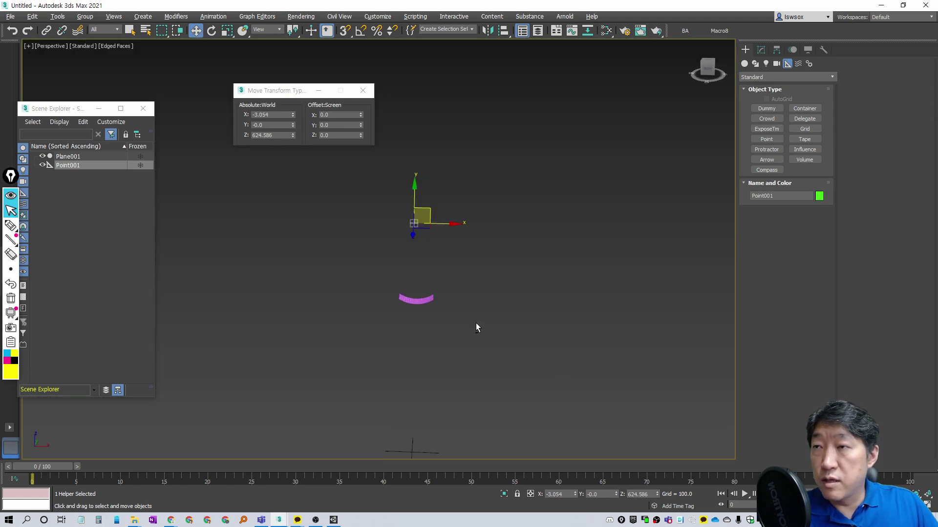
pyautogui.scroll(3, 442, 320)
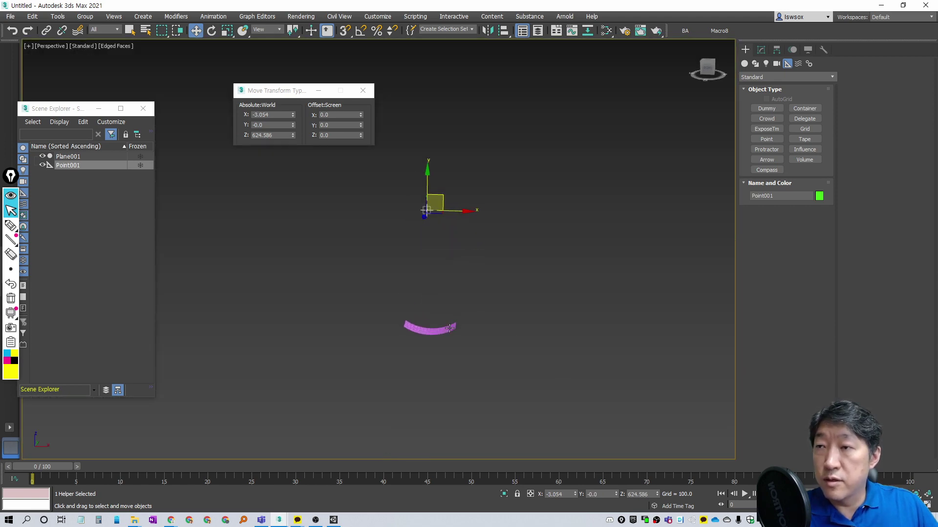
pyautogui.click(46, 30)
# Link Plane001 under Point001, test-rotate the point, then Shift-rotate it to clone.
pyautogui.click(429, 334)
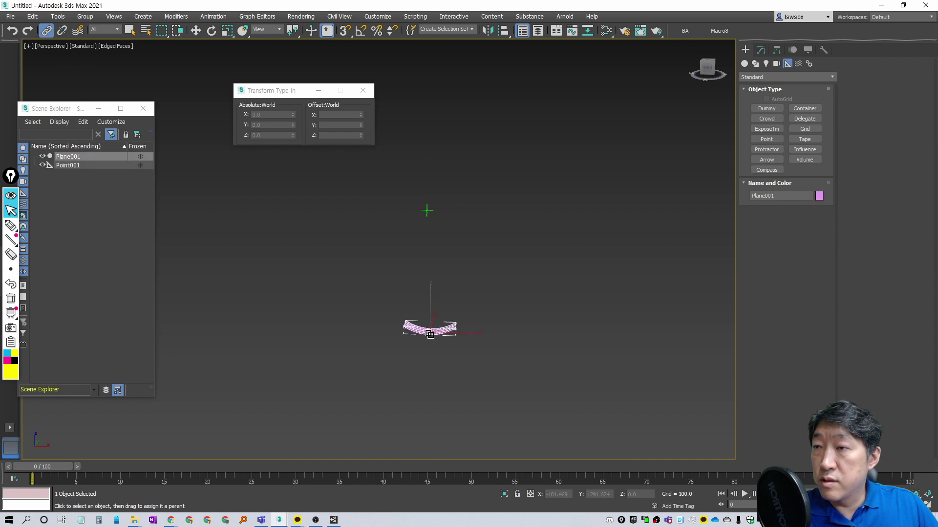
pyautogui.moveTo(427, 211)
pyautogui.mouseDown()
pyautogui.moveTo(461, 149)
pyautogui.moveTo(464, 190)
pyautogui.mouseUp()
pyautogui.click(427, 211)
pyautogui.press('e')
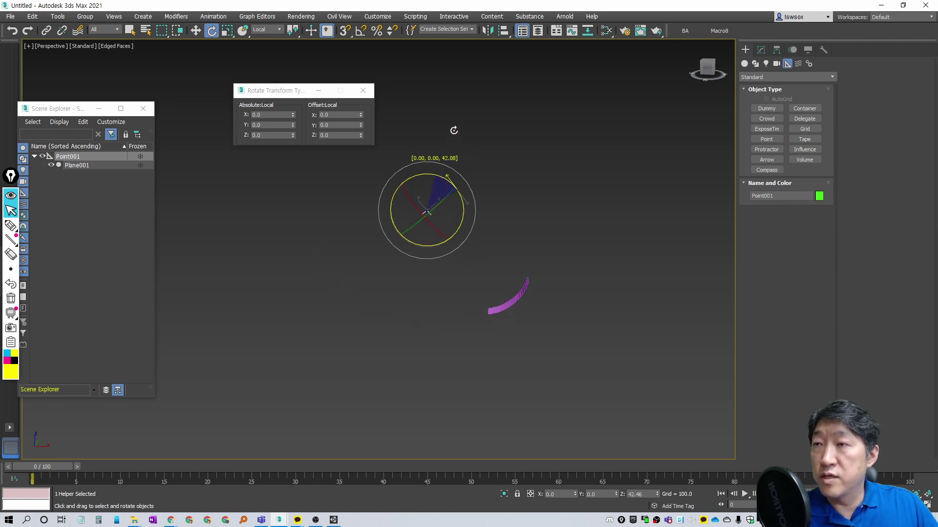
pyautogui.moveTo(464, 189); pyautogui.dragTo(490, 180)
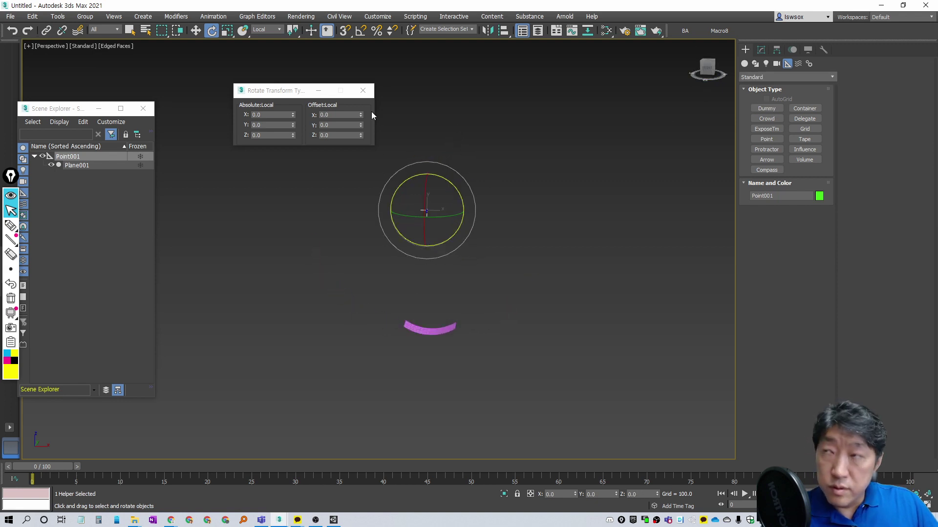
pyautogui.click(365, 94)
pyautogui.keyDown('shift'); pyautogui.moveTo(472, 213); pyautogui.dragTo(507, 204); pyautogui.keyUp('shift')
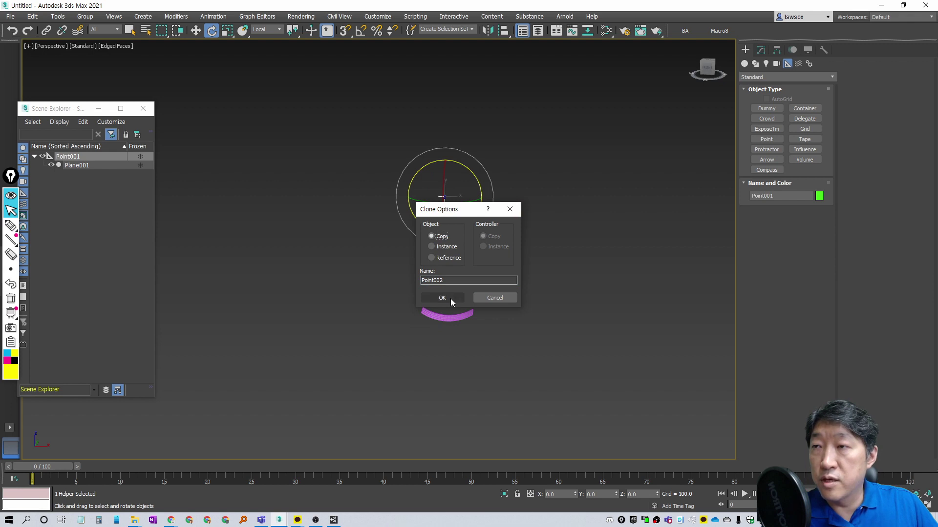
# Name the clone 'Move' and enlarge its helper box.
pyautogui.press('Tab')
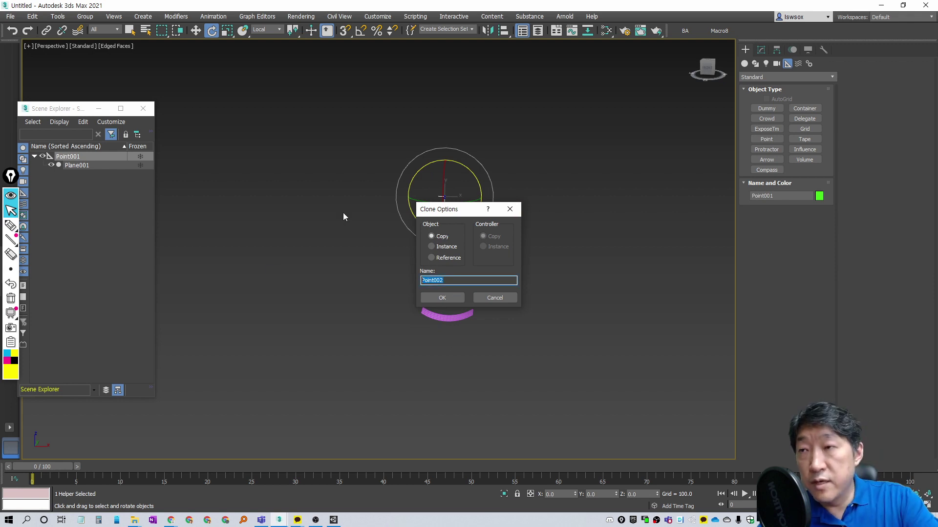
pyautogui.write('Move')
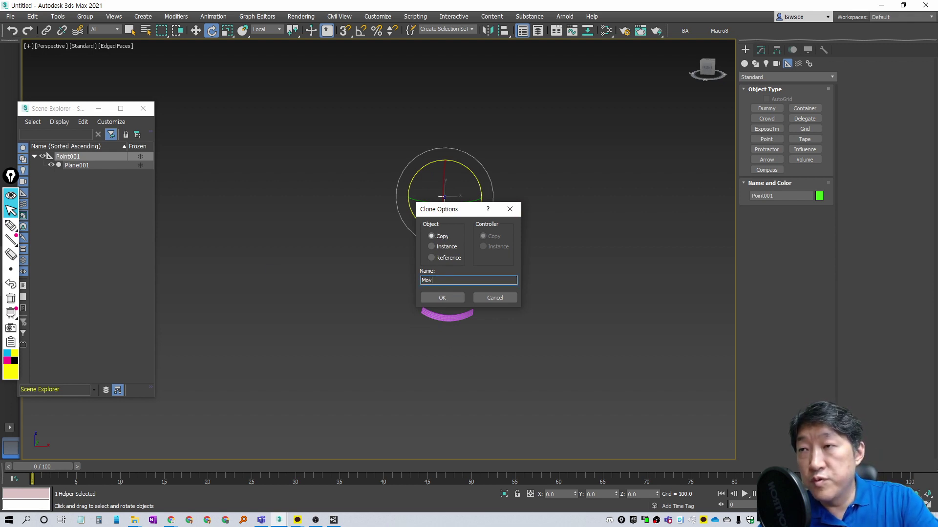
pyautogui.press('Return')
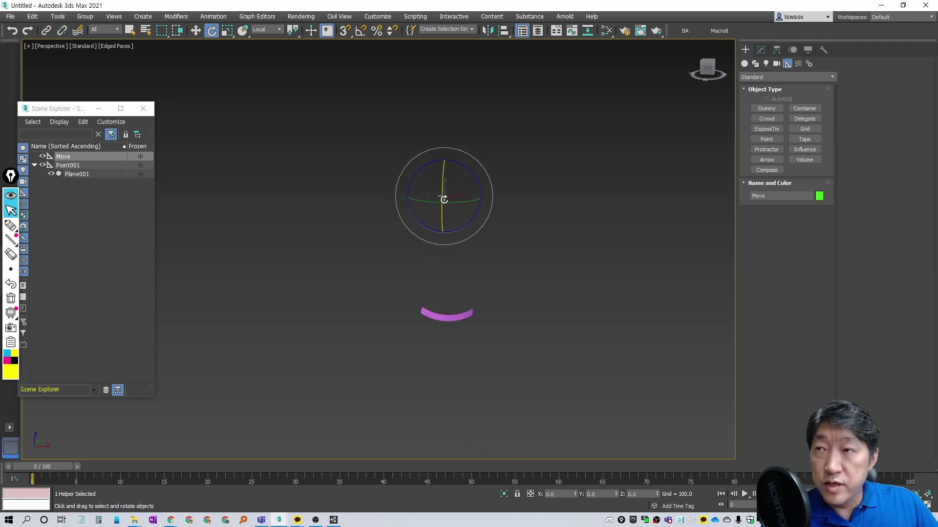
pyautogui.click(765, 51)
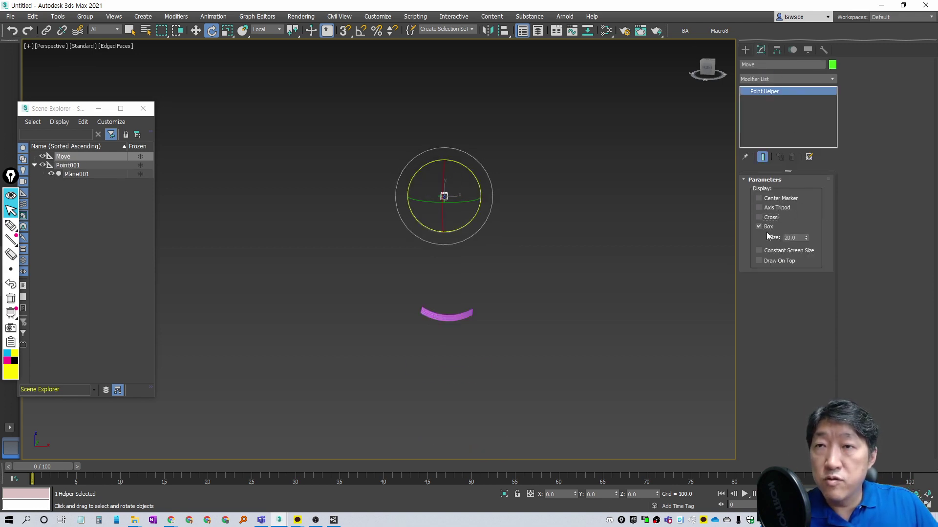
pyautogui.moveTo(807, 239); pyautogui.dragTo(820, 136)
# Link Point001 under the Move helper.
pyautogui.scroll(2, 441, 210)
pyautogui.click(440, 210)
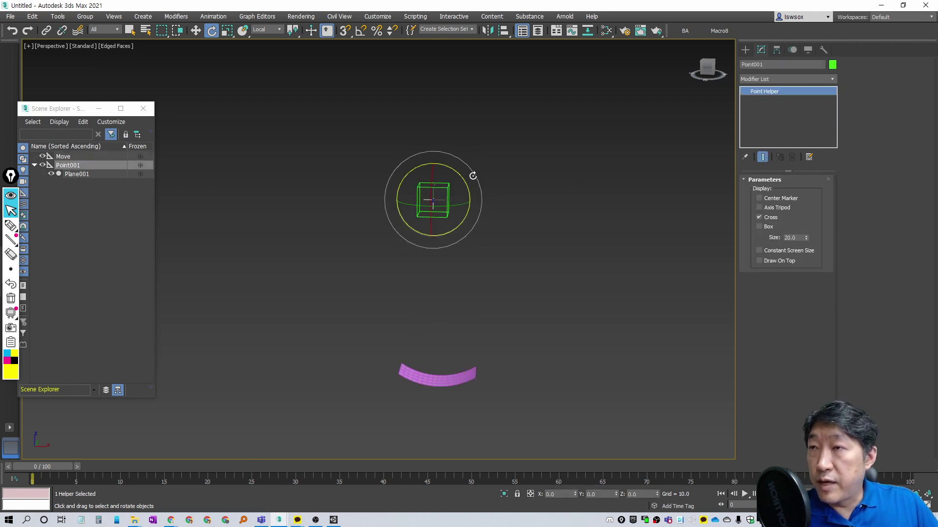
pyautogui.moveTo(467, 176); pyautogui.dragTo(498, 194)
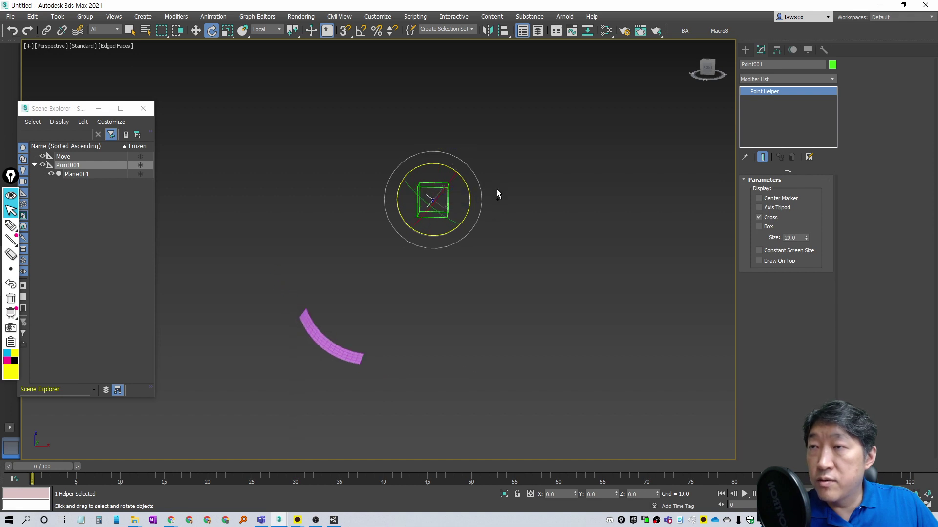
pyautogui.hotkey('ctrl', 'z')
pyautogui.click(498, 245)
pyautogui.click(439, 219)
pyautogui.press('k')
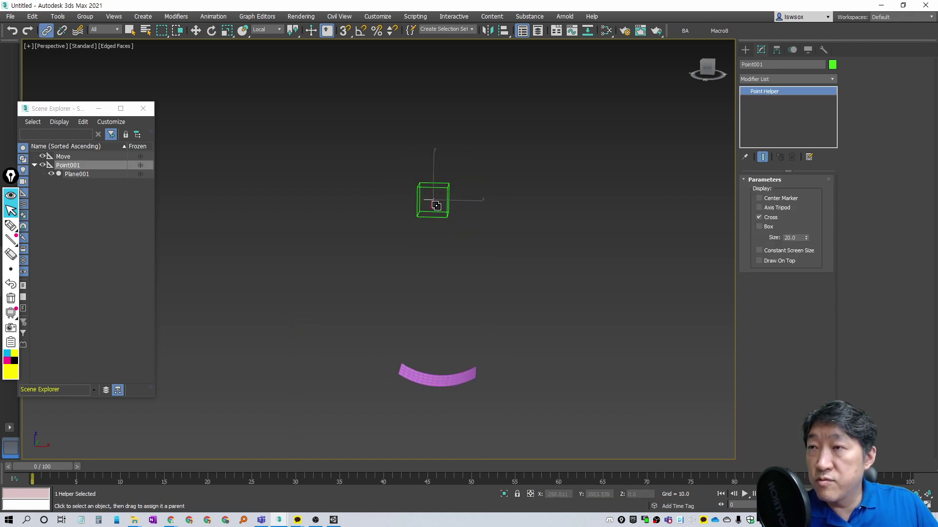
pyautogui.moveTo(435, 205); pyautogui.dragTo(446, 188)
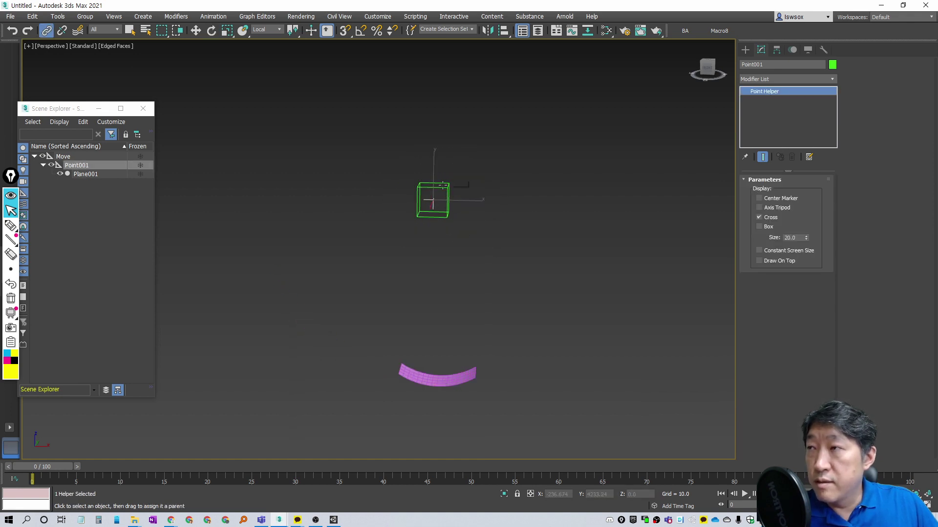
# Select Point001 in the hierarchy, ready for renaming.
pyautogui.click(491, 244)
pyautogui.click(77, 165)
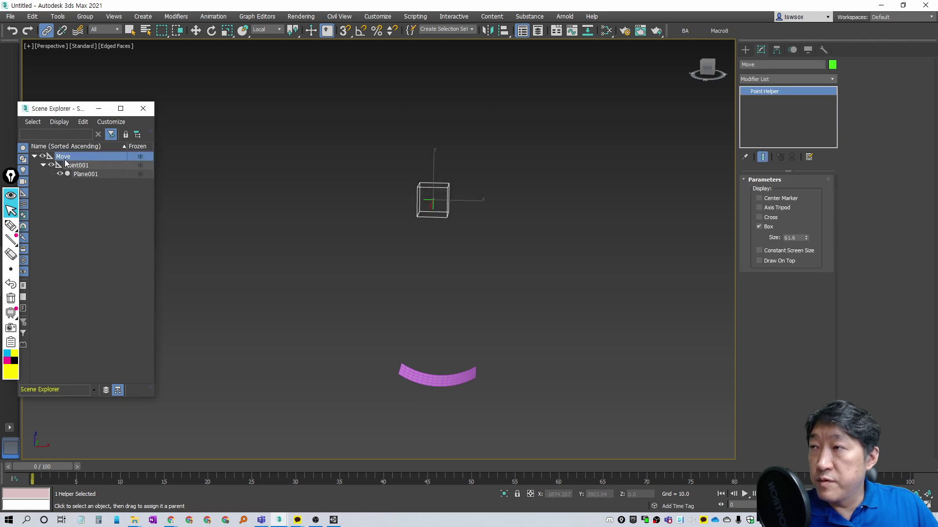
pyautogui.click(69, 165)
pyautogui.click(760, 65)
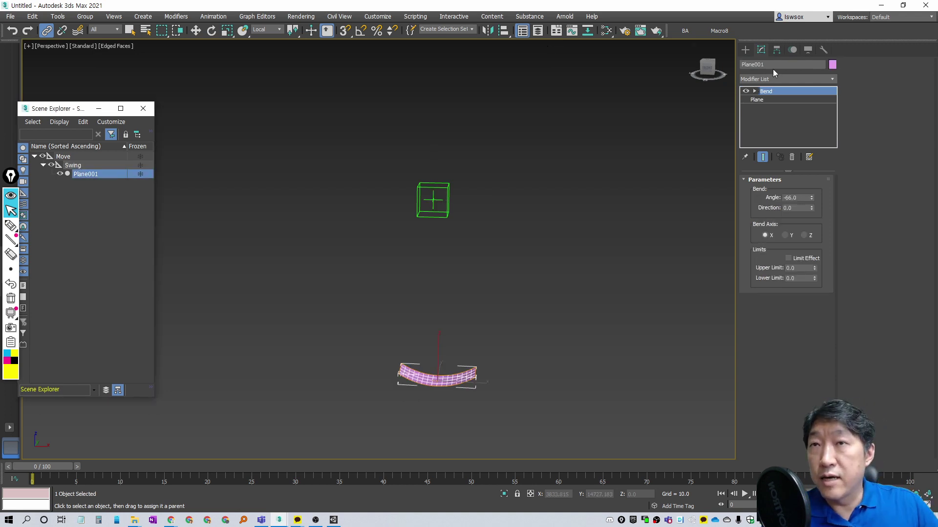
# Rename the plane 'Leaf' and test-move the Move helper down along Z.
pyautogui.click(772, 66)
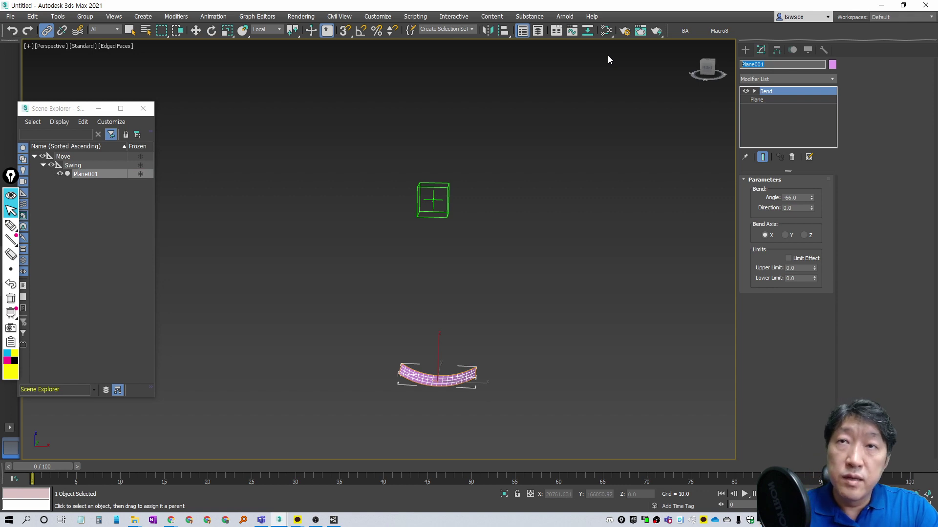
pyautogui.write('Leaf')
pyautogui.press('Return')
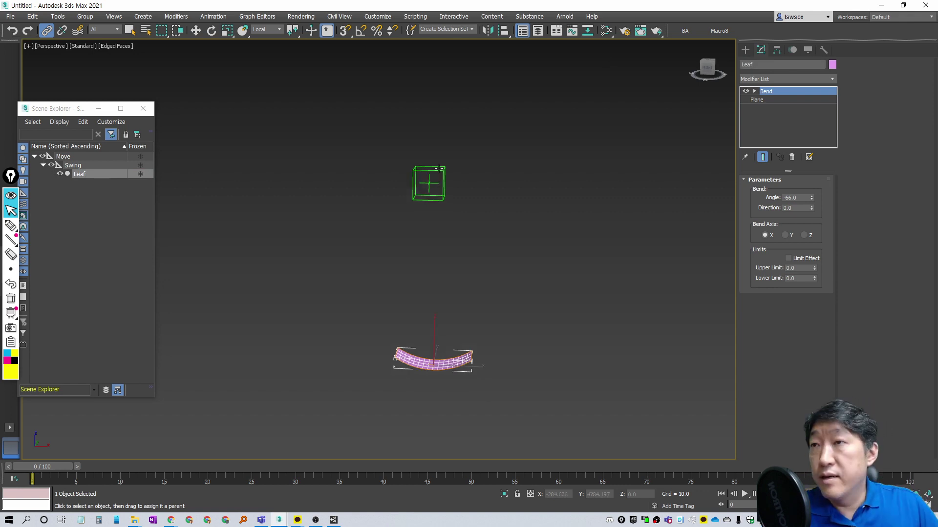
pyautogui.click(429, 168)
pyautogui.press('w')
pyautogui.moveTo(430, 144); pyautogui.dragTo(431, 230)
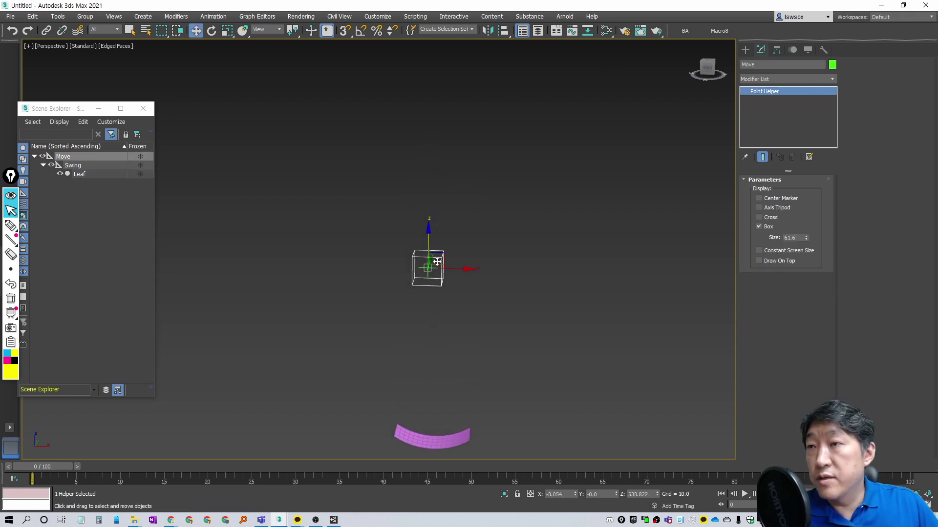
pyautogui.click(457, 295)
# Test-rotate the Swing helper to swing the leaf, undoing each trial.
pyautogui.click(428, 270)
pyautogui.press('e')
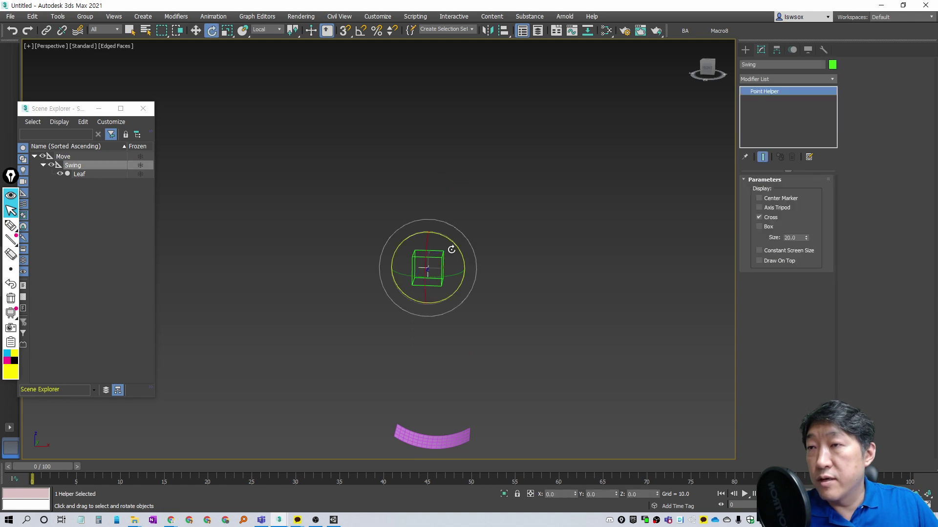
pyautogui.moveTo(450, 248); pyautogui.dragTo(487, 250)
pyautogui.hotkey('ctrl', 'z')
pyautogui.moveTo(482, 296)
pyautogui.mouseDown(button='middle')
pyautogui.moveTo(482, 252)
pyautogui.moveTo(504, 201)
pyautogui.moveTo(509, 224)
pyautogui.moveTo(490, 227)
pyautogui.mouseUp(button='middle')
pyautogui.scroll(-3, 491, 220)
pyautogui.hotkey('ctrl', 'z')
pyautogui.hotkey('ctrl', 'z')
pyautogui.hotkey('ctrl', 'z')
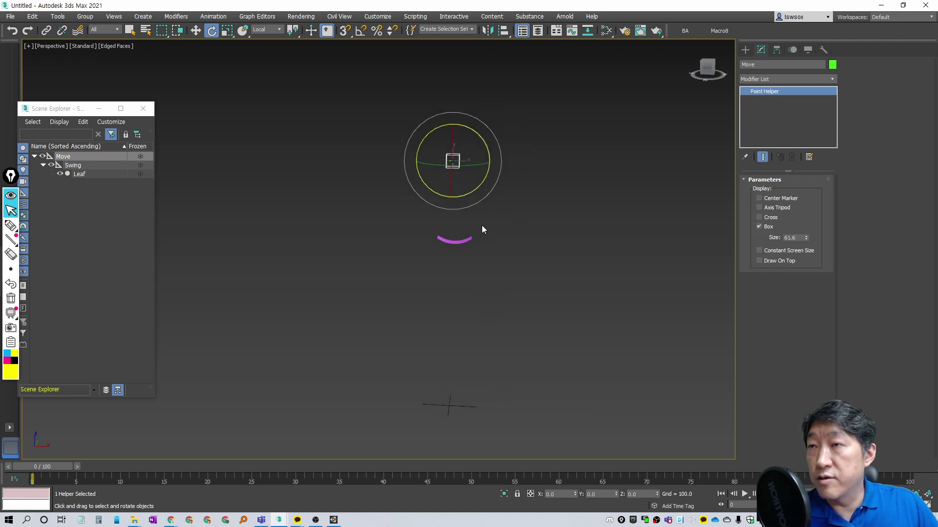
pyautogui.scroll(2, 482, 227)
pyautogui.scroll(2, 490, 236)
pyautogui.press('pagedown')
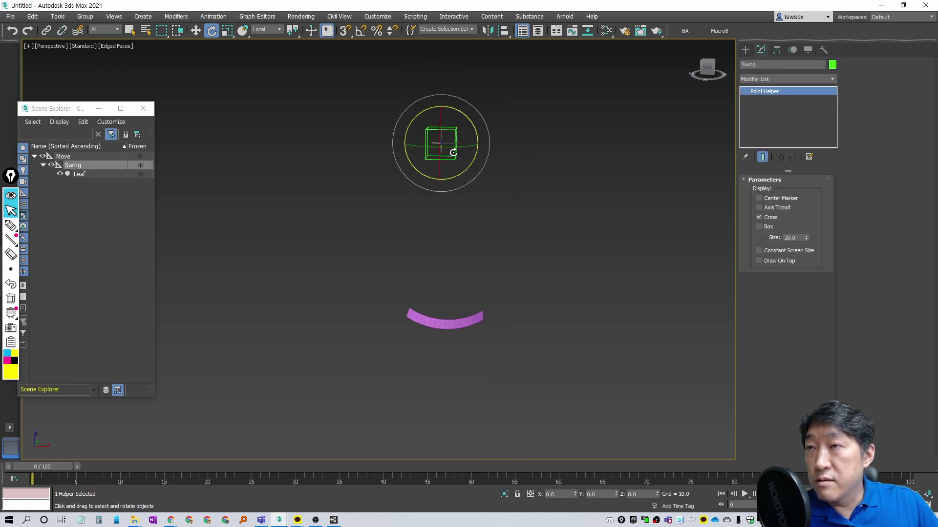
pyautogui.moveTo(451, 146)
pyautogui.mouseDown()
pyautogui.moveTo(603, 157)
pyautogui.moveTo(569, 195)
pyautogui.mouseUp()
pyautogui.hotkey('ctrl', 'z')
pyautogui.moveTo(478, 163); pyautogui.dragTo(456, 173)
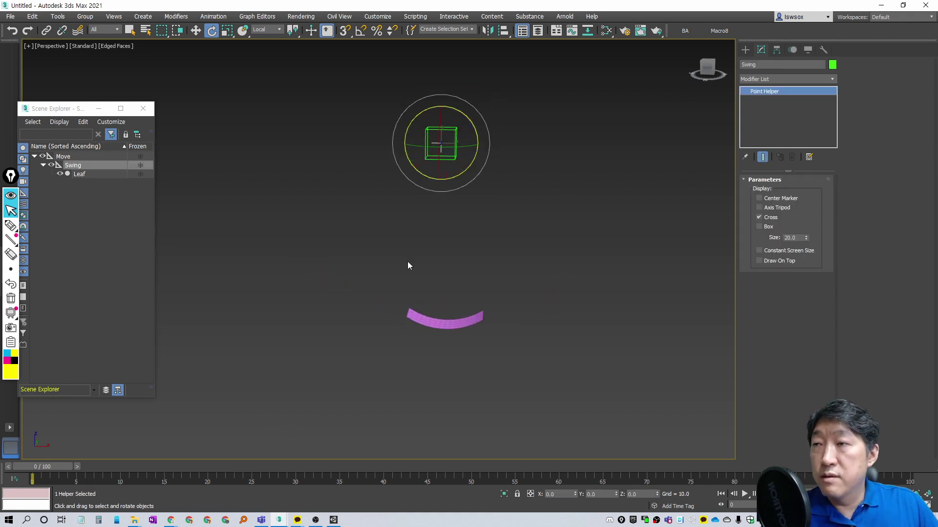
pyautogui.moveTo(447, 176)
pyautogui.mouseDown()
pyautogui.moveTo(471, 119)
pyautogui.moveTo(484, 130)
pyautogui.moveTo(388, 347)
pyautogui.mouseUp()
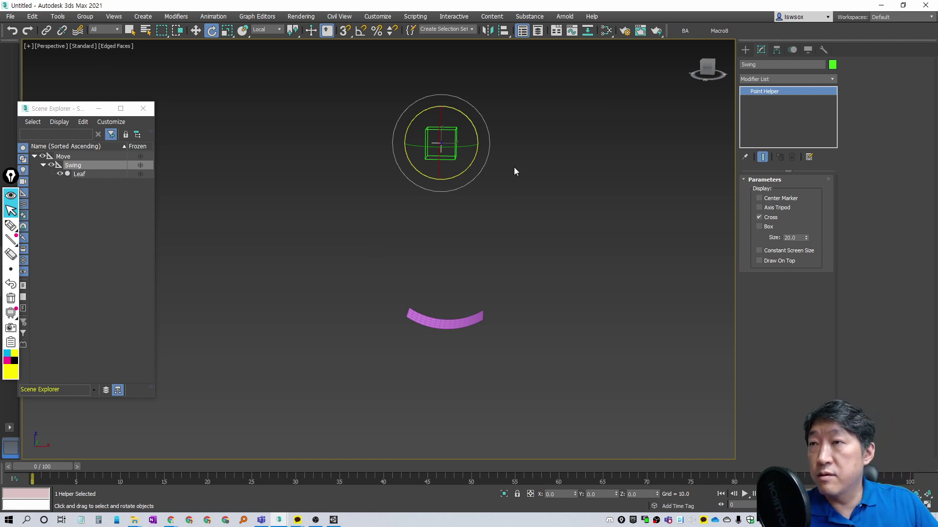
pyautogui.click(502, 188)
pyautogui.click(446, 149)
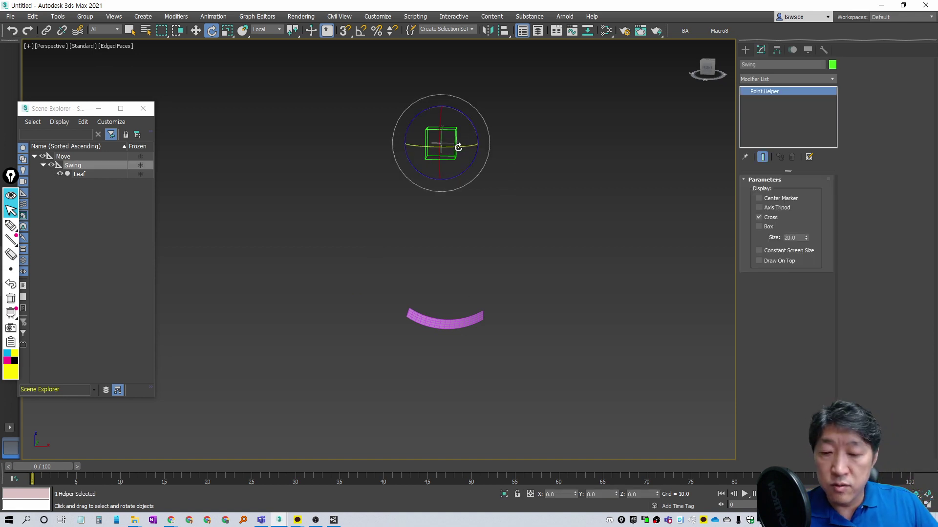
# Clone Swing into a Twist helper with a 29.6 box, then link Leaf under it.
pyautogui.keyDown('shift'); pyautogui.moveTo(458, 148); pyautogui.dragTo(467, 151); pyautogui.keyUp('shift')
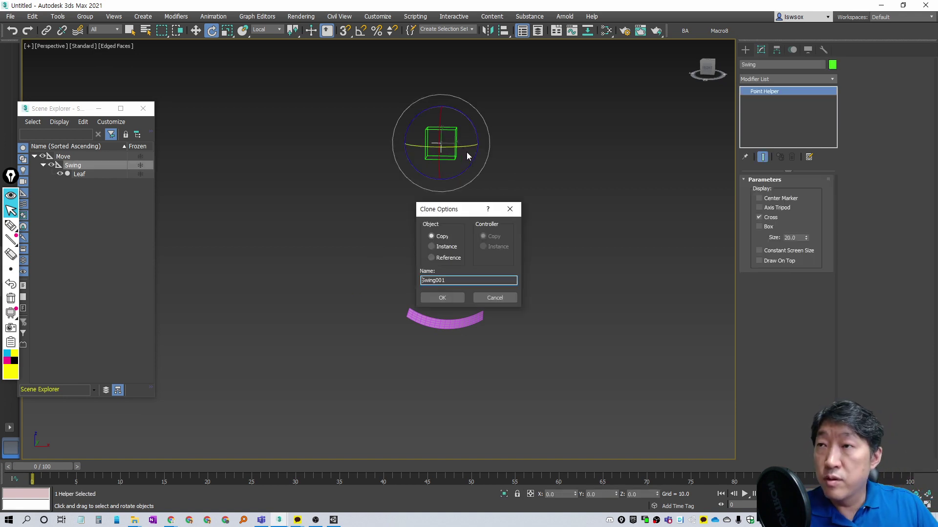
pyautogui.click(446, 298)
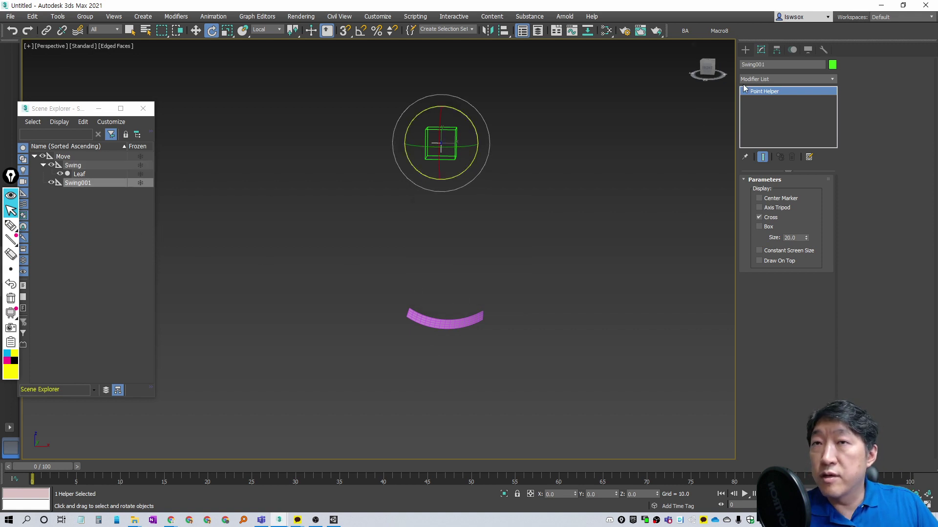
pyautogui.doubleClick(780, 64)
pyautogui.write('Twist')
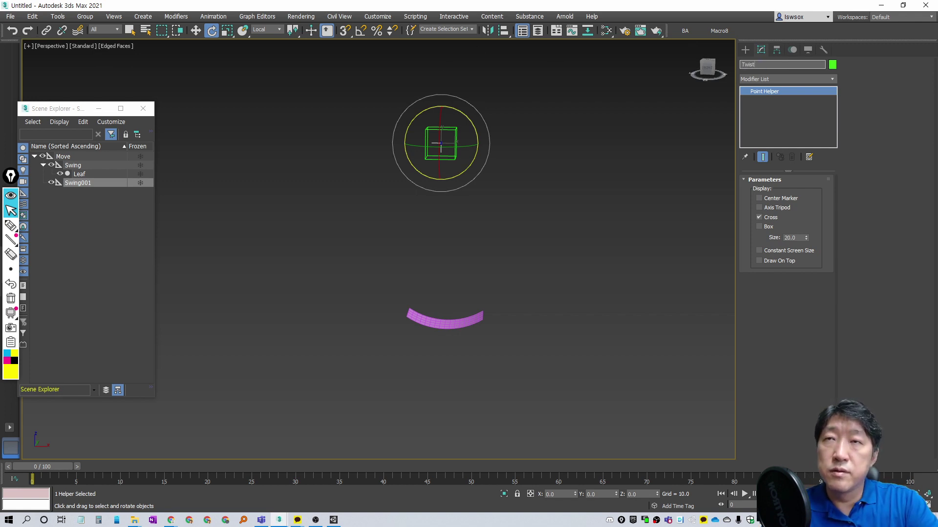
pyautogui.press('Return')
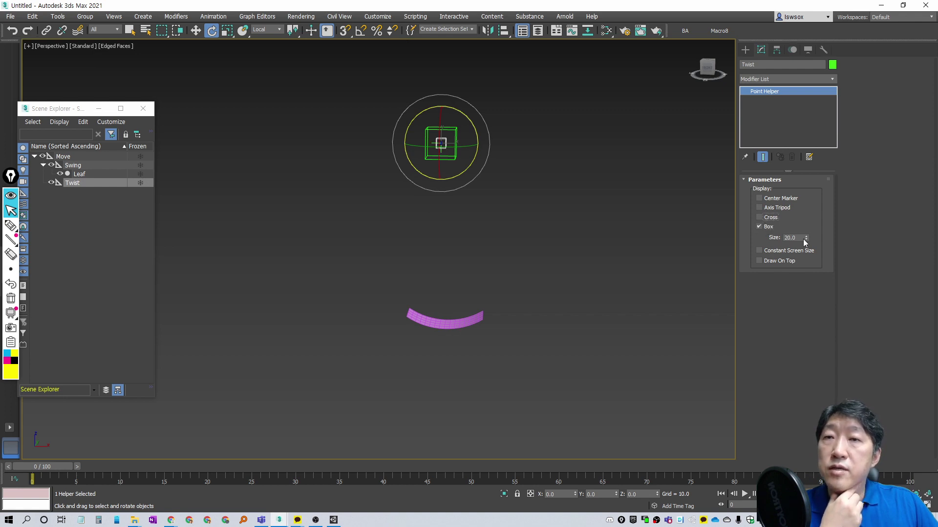
pyautogui.moveTo(806, 237); pyautogui.dragTo(809, 213)
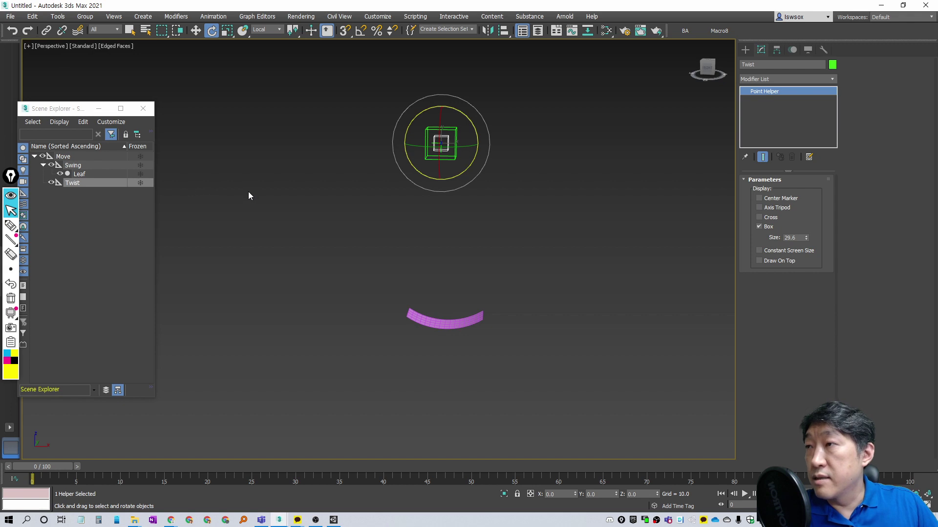
pyautogui.moveTo(81, 175)
pyautogui.mouseDown()
pyautogui.moveTo(78, 183)
pyautogui.moveTo(76, 169)
pyautogui.mouseUp()
pyautogui.click(76, 176)
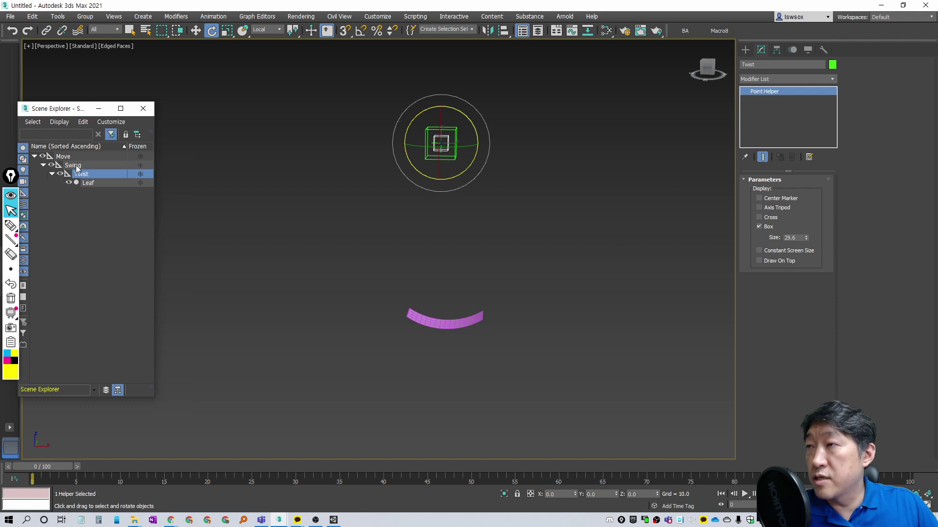
pyautogui.click(62, 157)
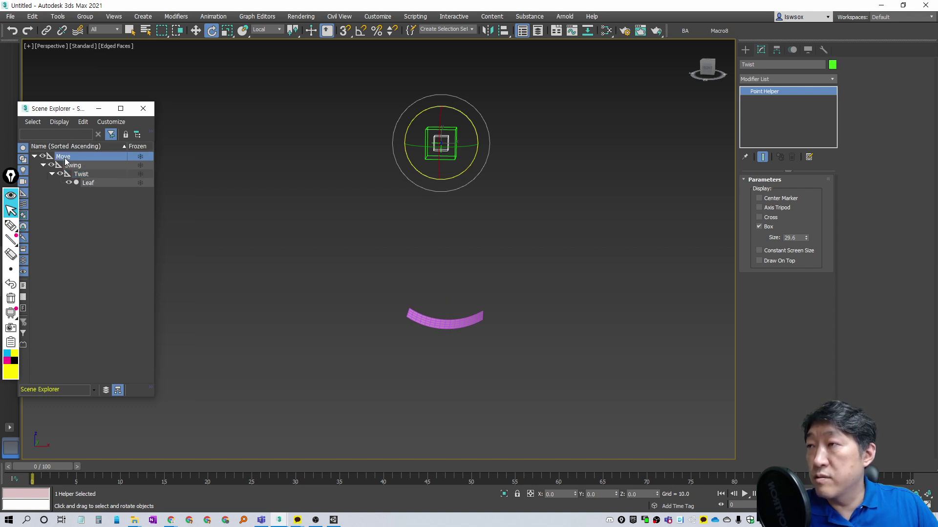
pyautogui.click(81, 174)
pyautogui.press('pageup')
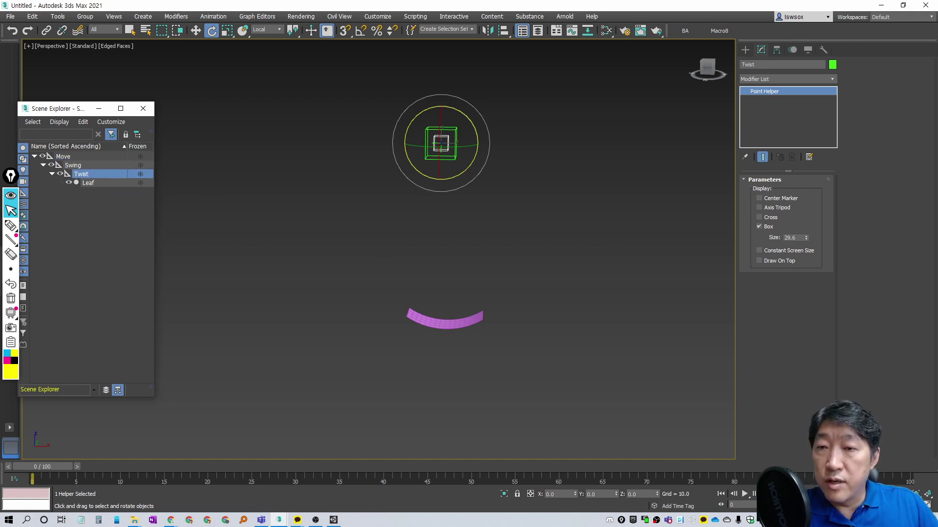
# With Auto Key on, rotate Twist at frame 100 so the leaf spins, then preview it.
pyautogui.press('n')
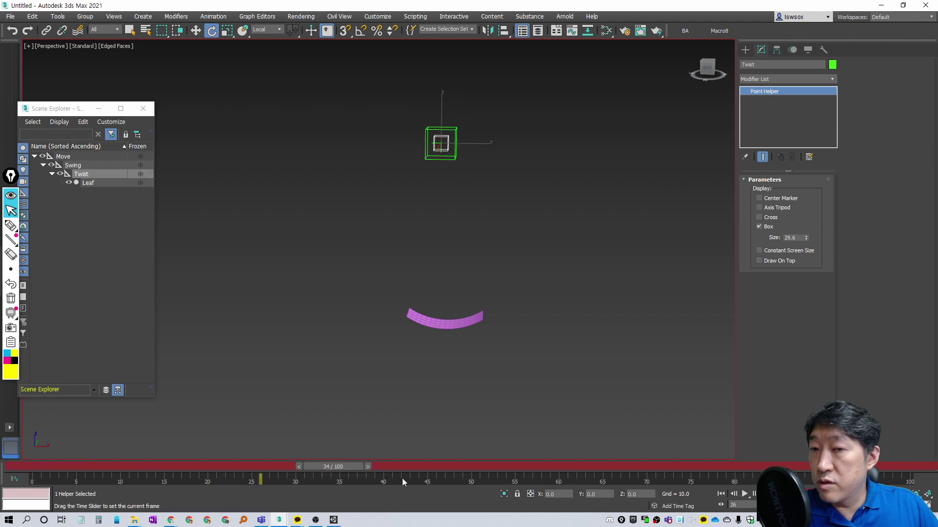
pyautogui.moveTo(63, 468); pyautogui.dragTo(908, 467)
pyautogui.keyDown('alt'); pyautogui.moveTo(512, 238); pyautogui.dragTo(484, 235, button='middle'); pyautogui.keyUp('alt')
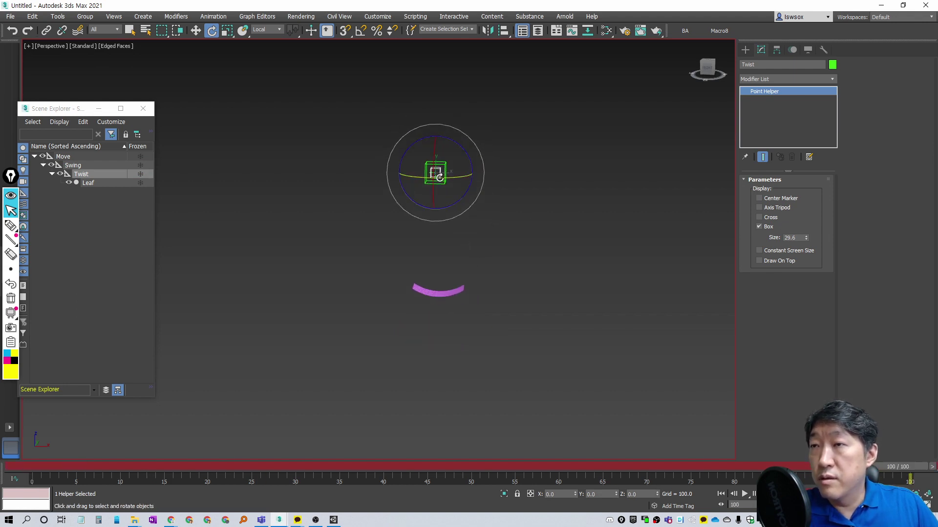
pyautogui.moveTo(469, 174); pyautogui.dragTo(415, 176)
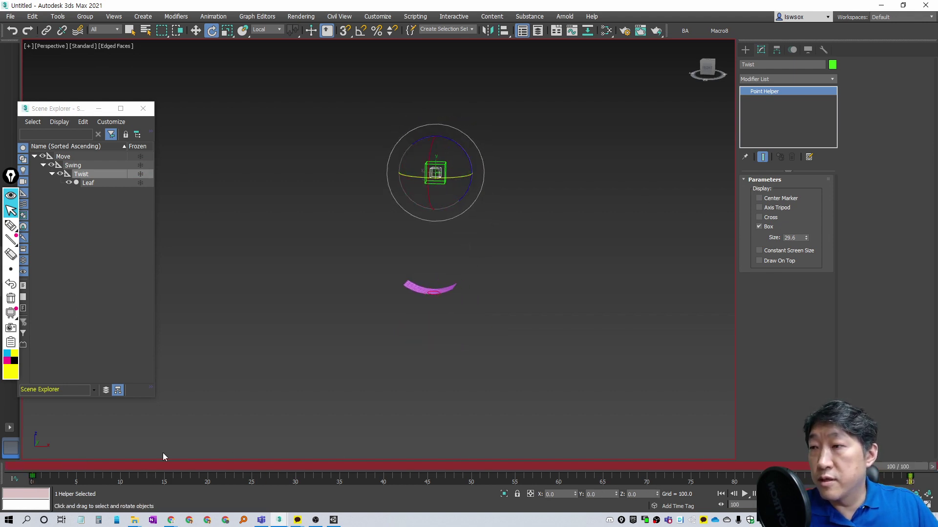
pyautogui.press('/')
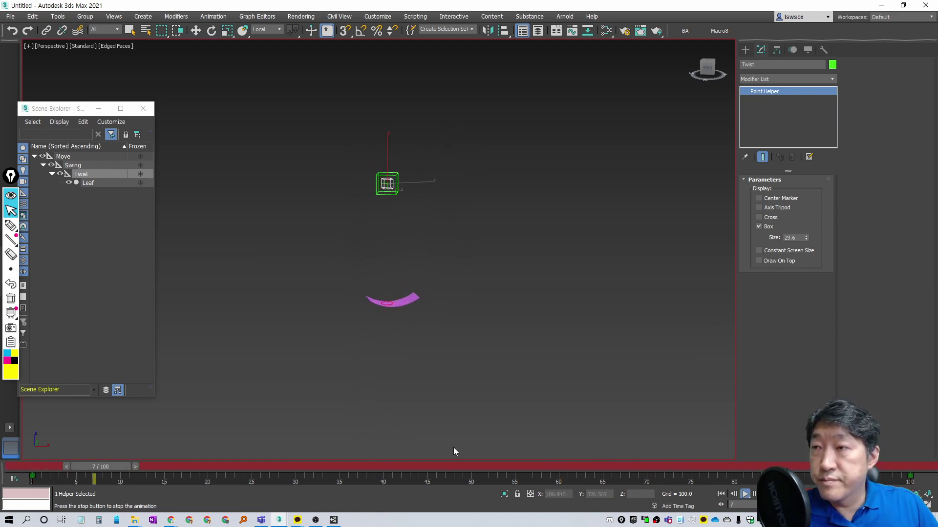
pyautogui.press('e')
pyautogui.press('Home')
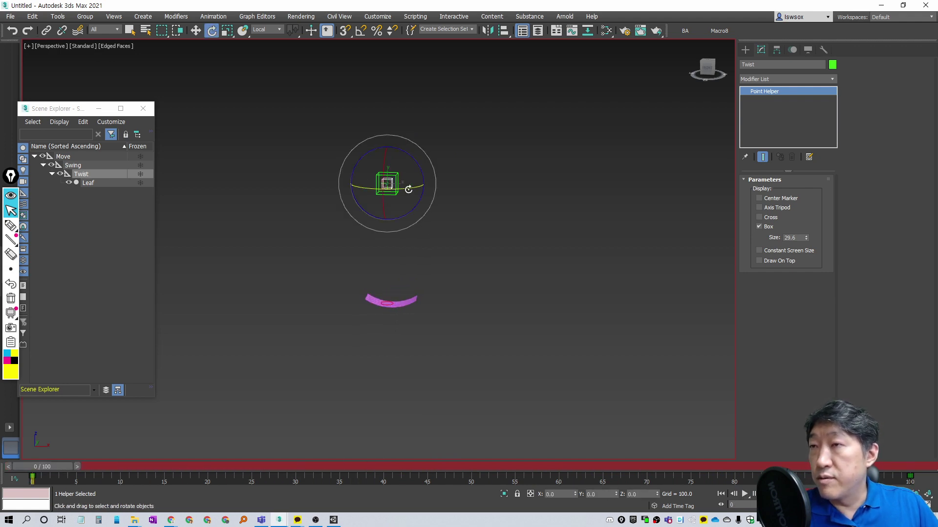
pyautogui.click(78, 166)
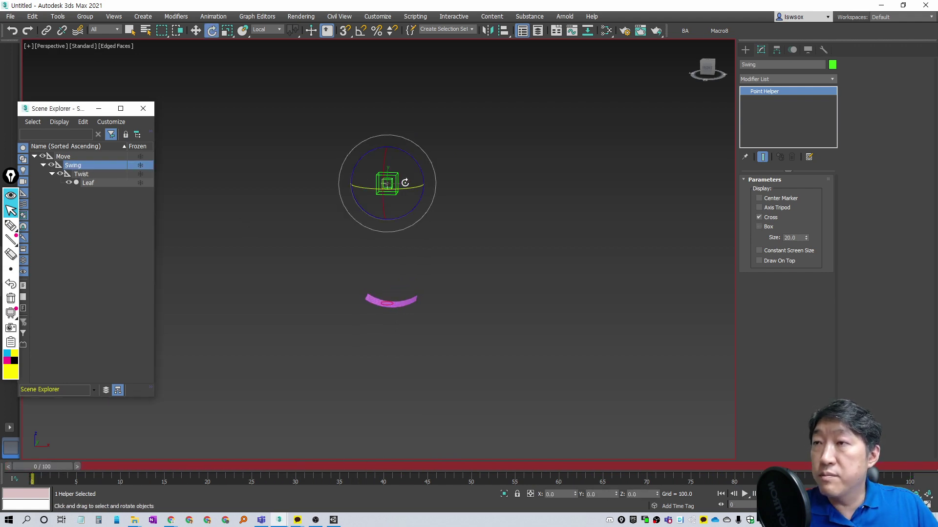
# Key Swing tilting the leaf left at the start, then swinging it to the lower right.
pyautogui.scroll(3, 405, 183)
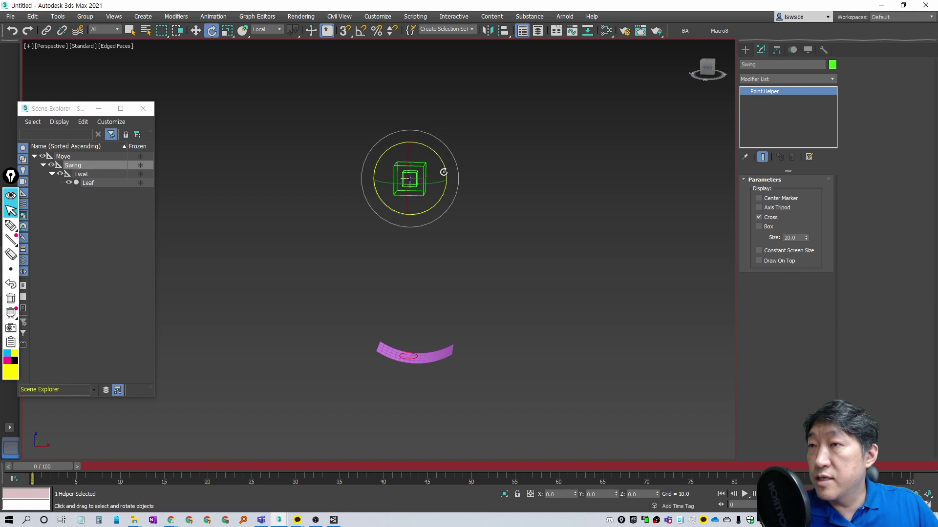
pyautogui.moveTo(440, 156); pyautogui.dragTo(450, 195)
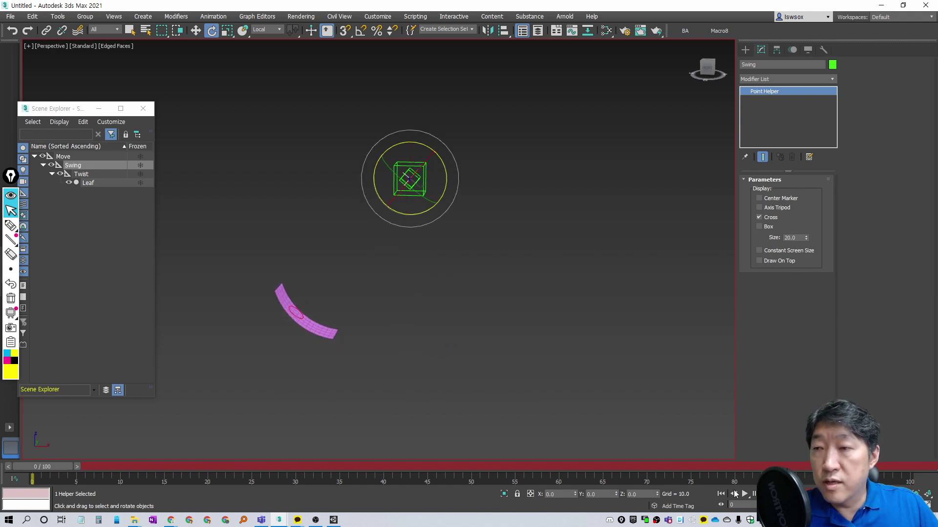
pyautogui.moveTo(54, 470)
pyautogui.mouseDown()
pyautogui.moveTo(418, 477)
pyautogui.moveTo(303, 479)
pyautogui.moveTo(382, 481)
pyautogui.mouseUp()
pyautogui.press('e')
pyautogui.moveTo(446, 171); pyautogui.dragTo(460, 78)
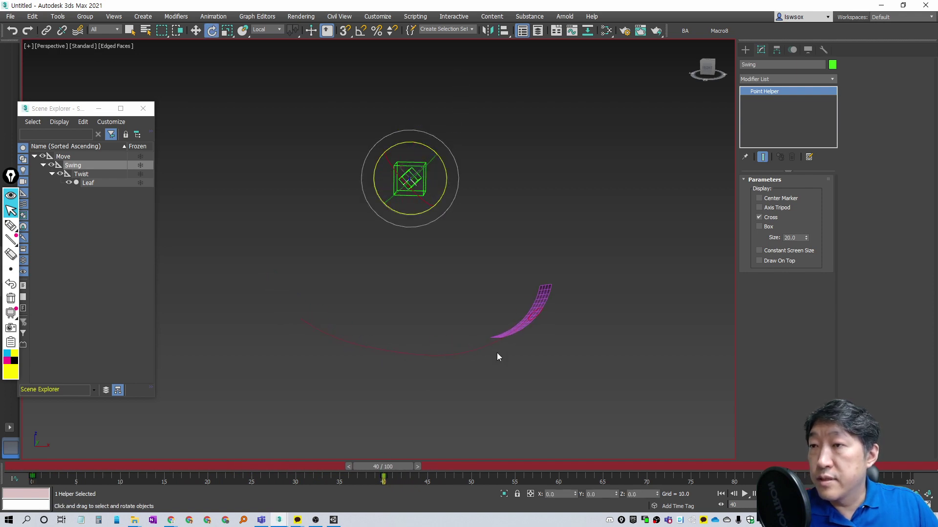
pyautogui.press('q')
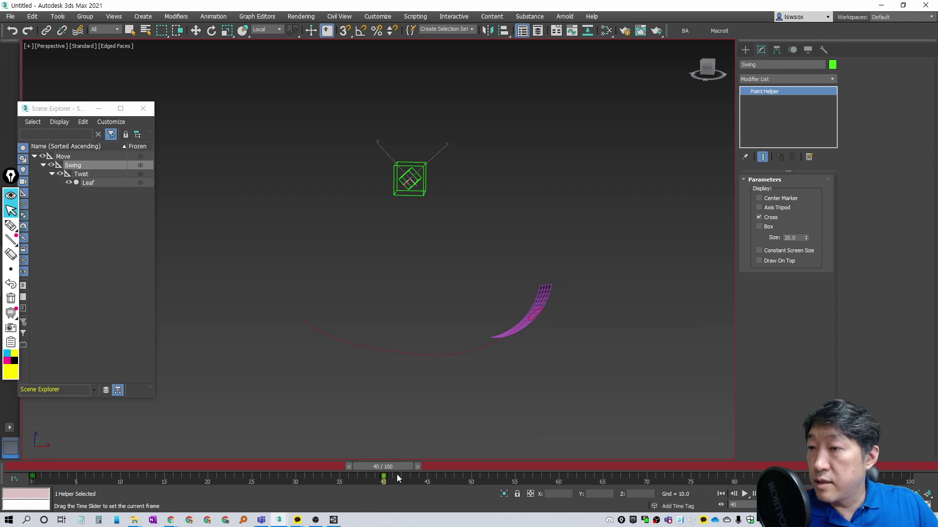
# Copy the starting Swing key to frame 80 and play back the swing.
pyautogui.moveTo(399, 479); pyautogui.dragTo(734, 478)
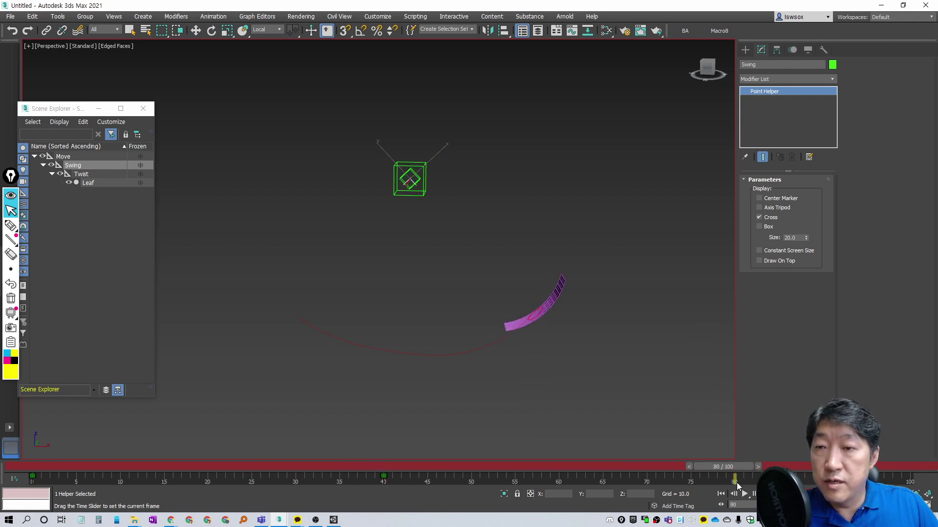
pyautogui.press('e')
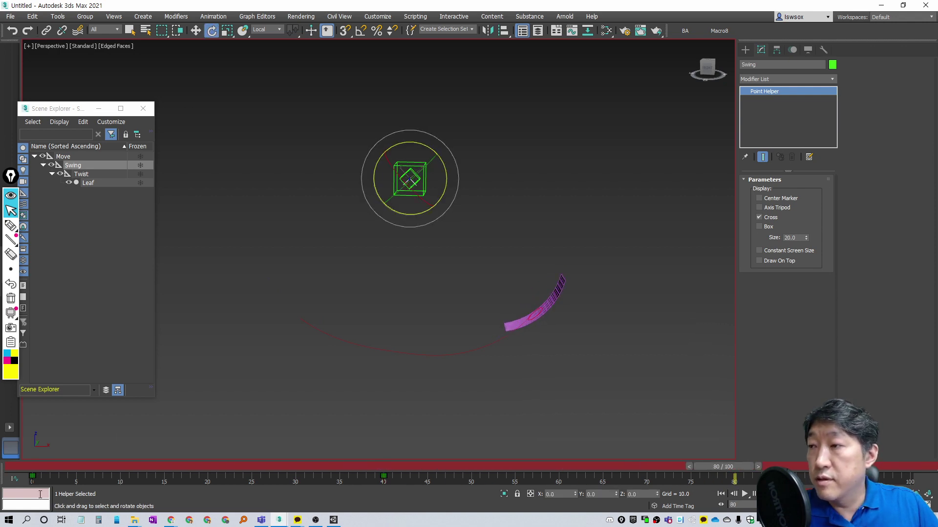
pyautogui.moveTo(44, 478)
pyautogui.mouseDown()
pyautogui.moveTo(1, 480)
pyautogui.moveTo(727, 481)
pyautogui.mouseUp()
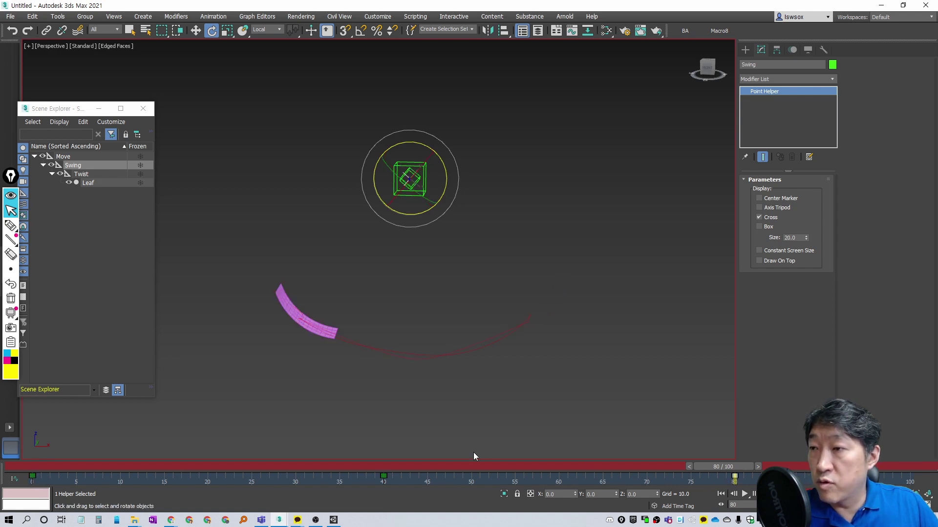
pyautogui.moveTo(728, 466); pyautogui.dragTo(600, 467)
pyautogui.click(745, 493)
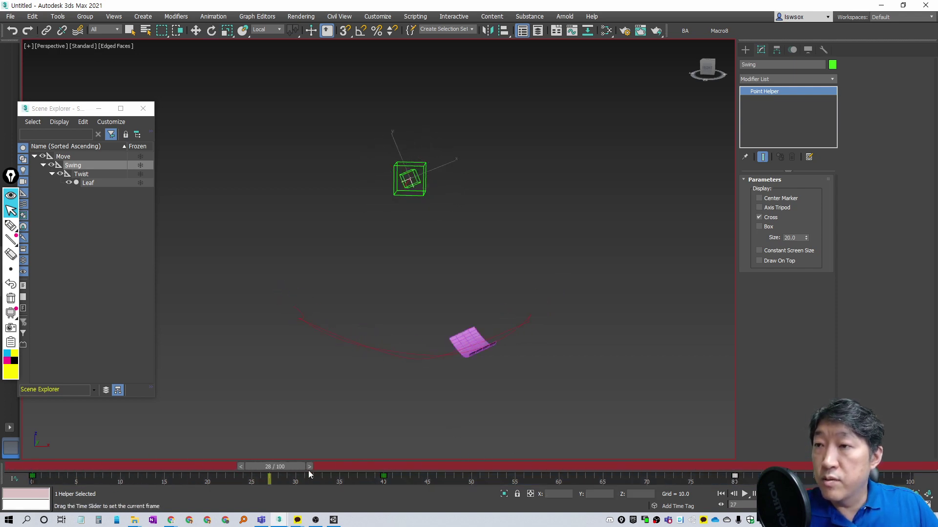
pyautogui.press('/')
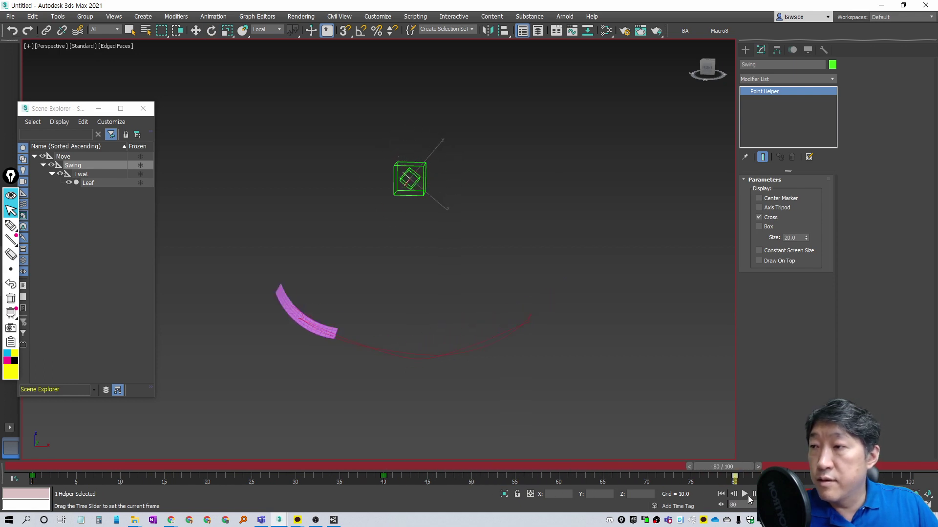
# At frame 100, swing the leaf back to bottom centre and preview the full arc.
pyautogui.press('e')
pyautogui.moveTo(730, 468); pyautogui.dragTo(909, 467)
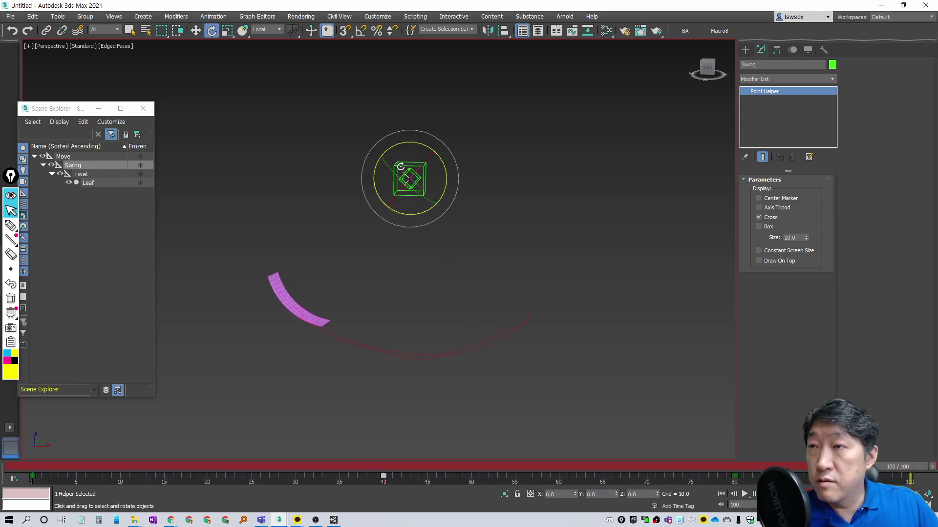
pyautogui.moveTo(447, 183); pyautogui.dragTo(441, 145)
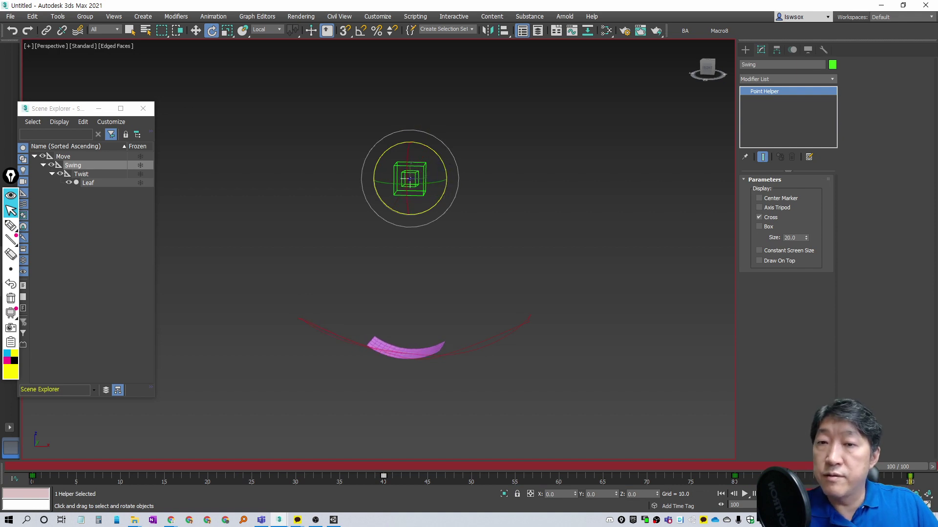
pyautogui.press('/')
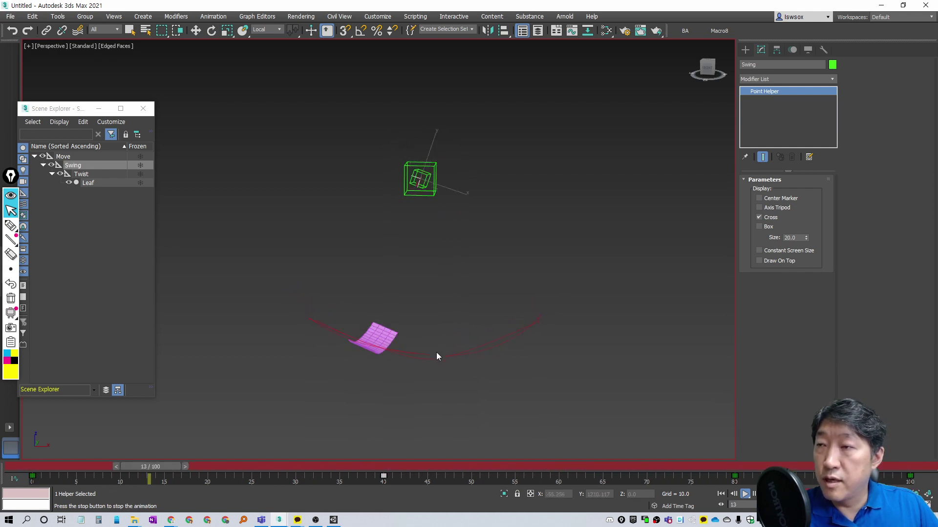
pyautogui.press('e')
pyautogui.press('Home')
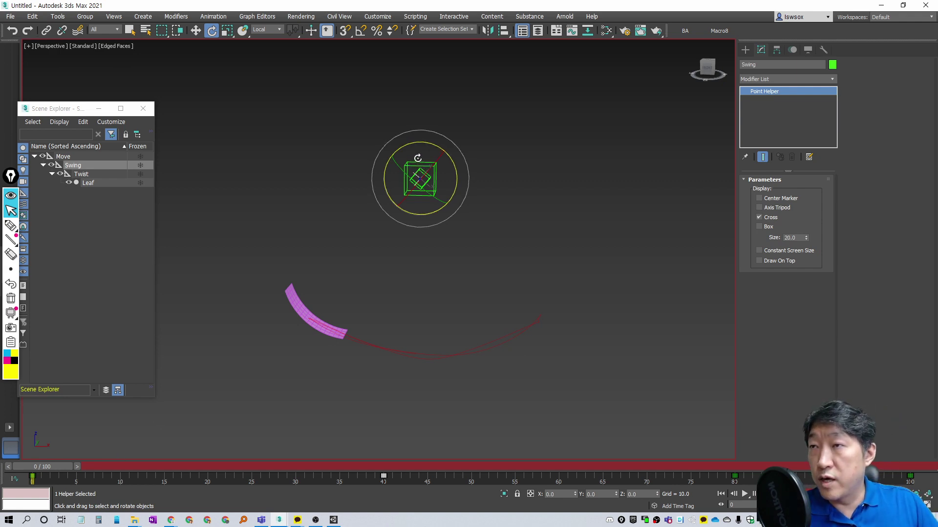
pyautogui.click(436, 182)
pyautogui.scroll(-3, 530, 303)
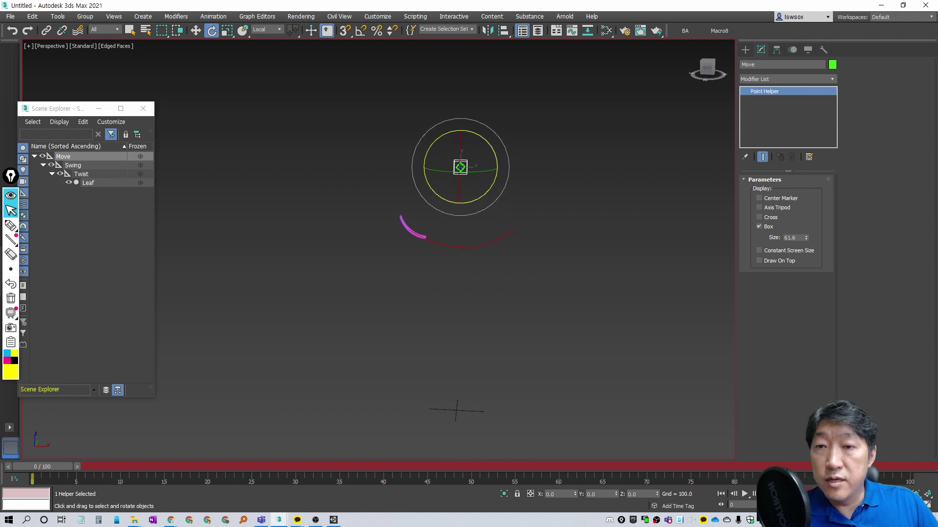
# At frame 100, drag the Move helper far down on Z so the leaf falls.
pyautogui.moveTo(73, 467); pyautogui.dragTo(918, 467)
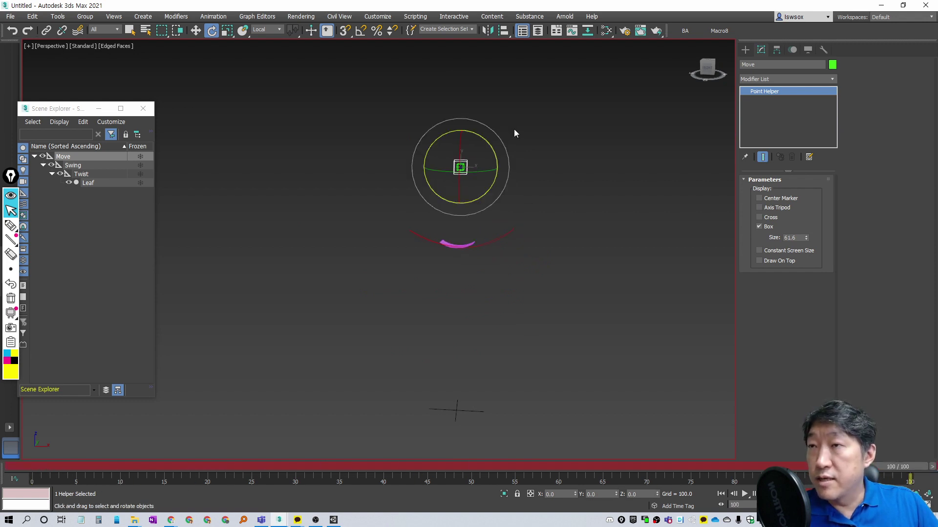
pyautogui.press('w')
pyautogui.moveTo(449, 124); pyautogui.dragTo(451, 294)
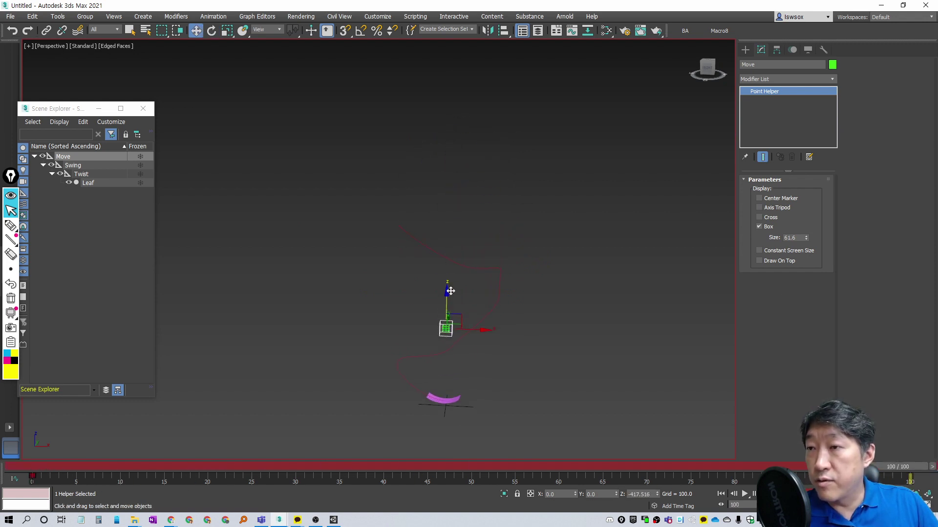
pyautogui.press('Home')
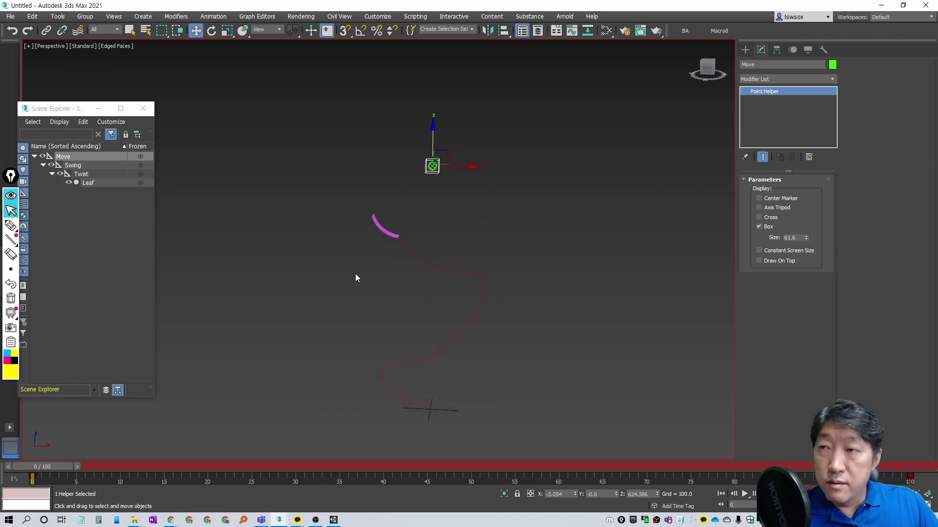
pyautogui.click(393, 235)
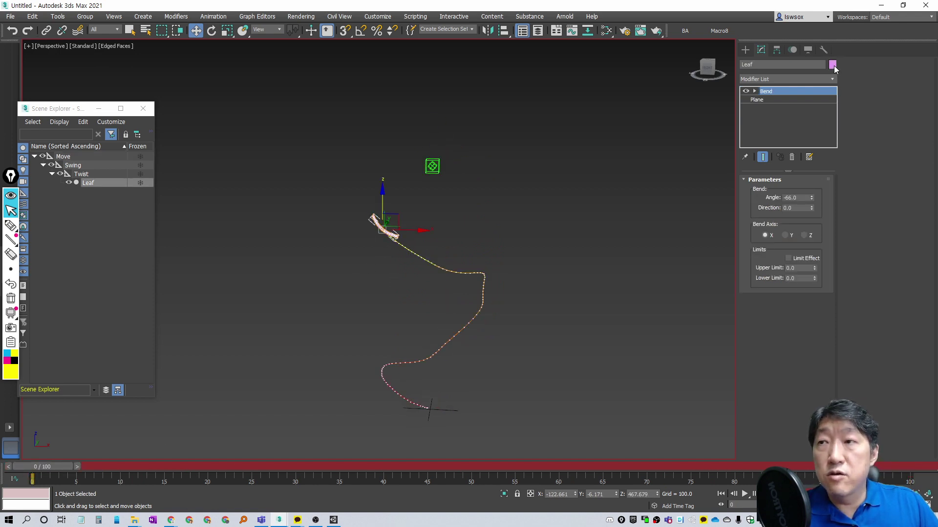
# Change the Leaf's object colour from pink to pale yellow and play the animation.
pyautogui.click(833, 66)
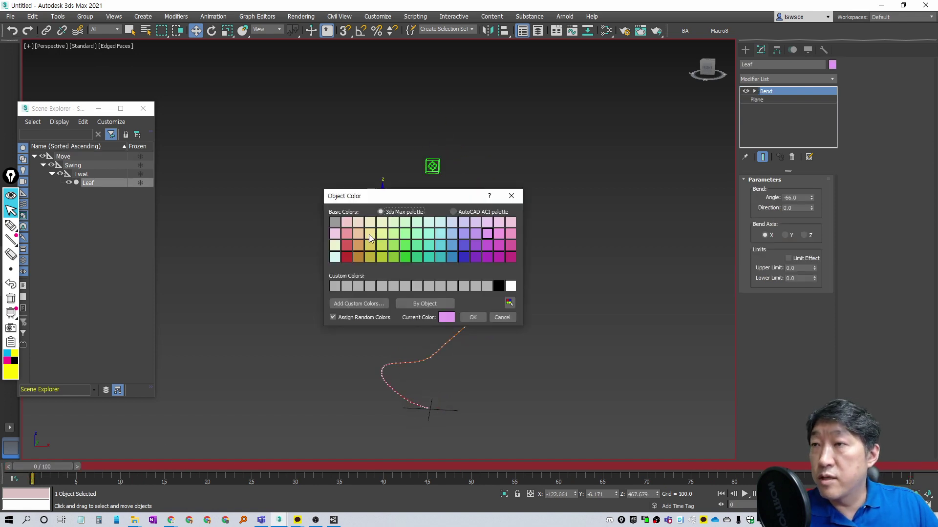
pyautogui.click(471, 318)
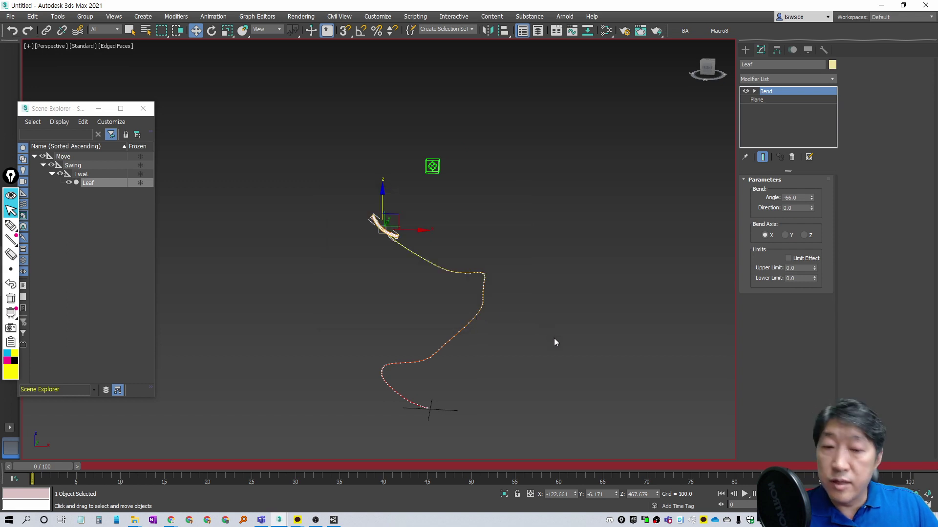
pyautogui.press('/')
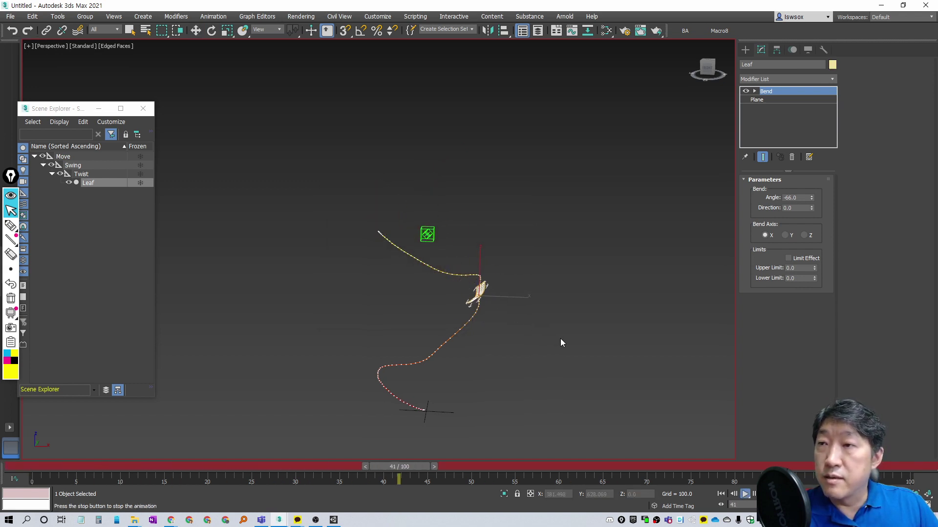
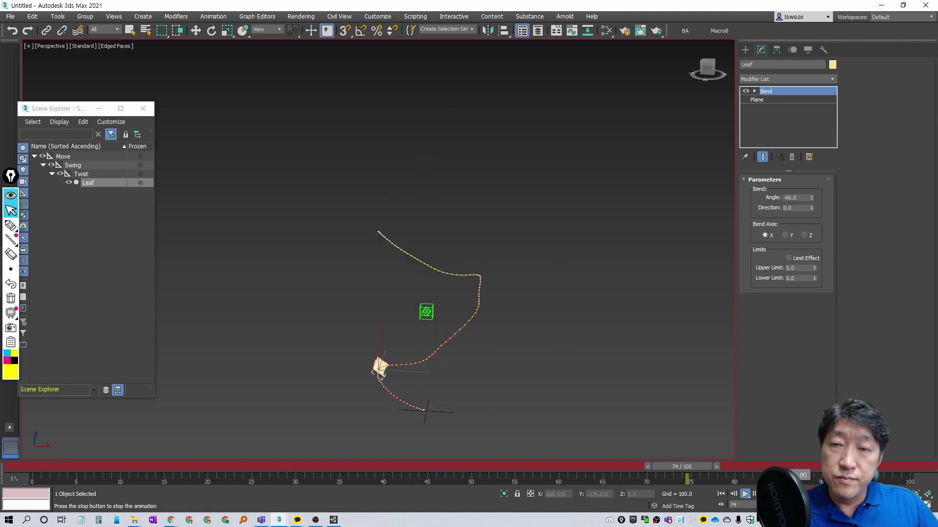
# Stop the leaf animation playback, glance at the presentation slides, then come back to the scene.
pyautogui.press('w')
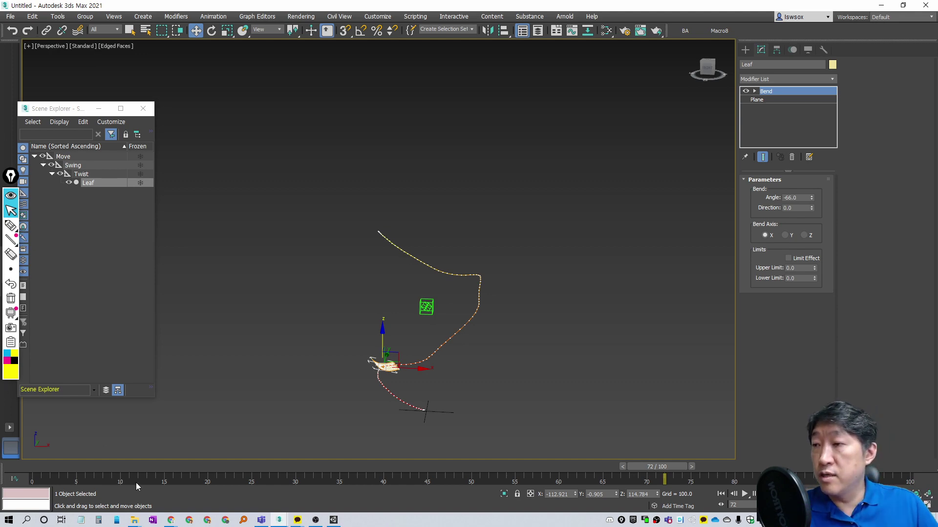
pyautogui.click(206, 491)
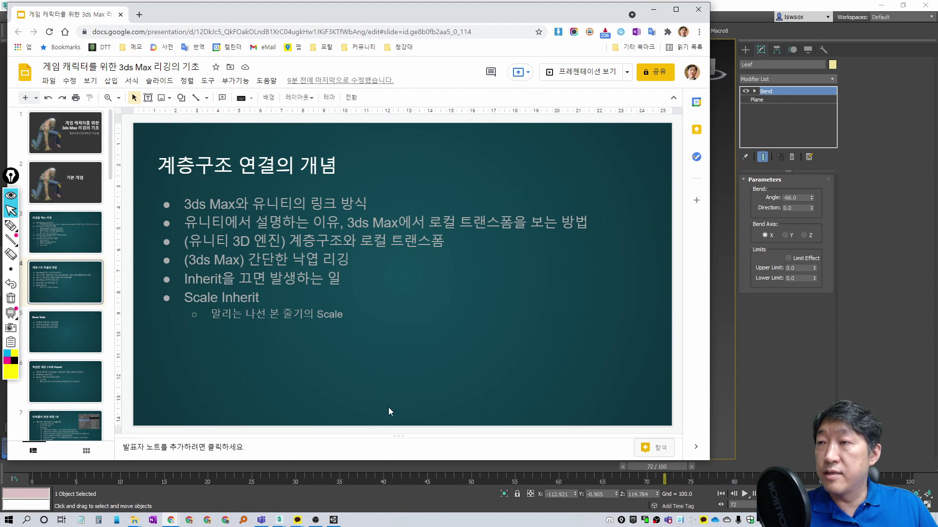
pyautogui.click(801, 367)
# Return to frame 0 and draw three teapots with the Teapot primitive.
pyautogui.press('Home')
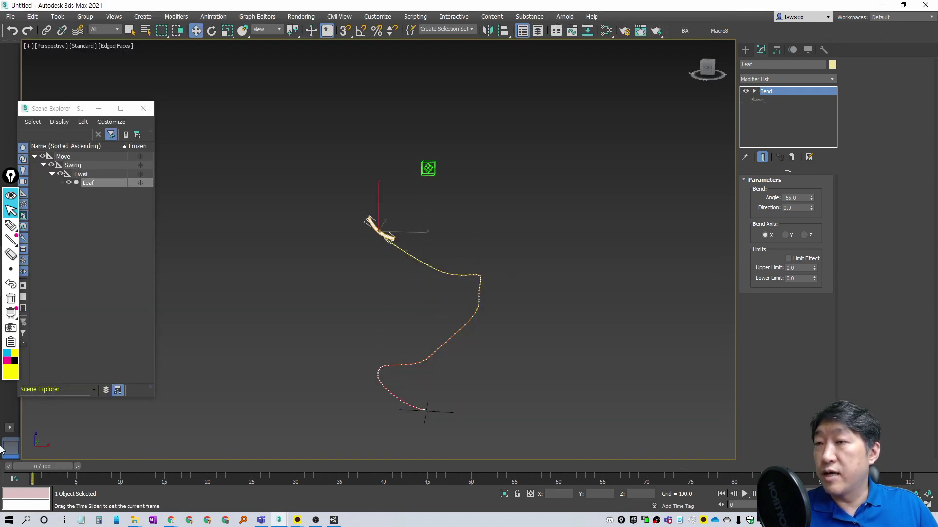
pyautogui.moveTo(609, 390)
pyautogui.keyDown('alt'); pyautogui.mouseDown(button='middle')
pyautogui.moveTo(428, 352)
pyautogui.moveTo(482, 332)
pyautogui.mouseUp(button='middle'); pyautogui.keyUp('alt')
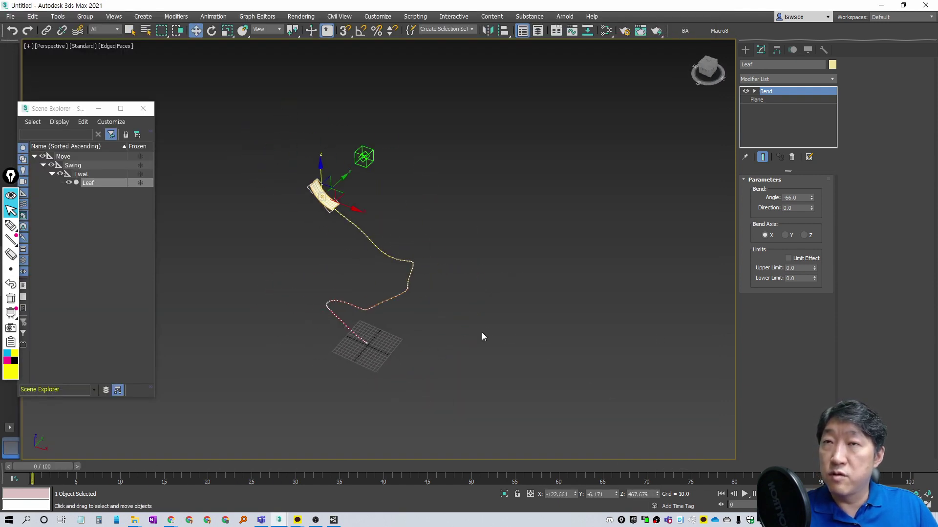
pyautogui.click(745, 50)
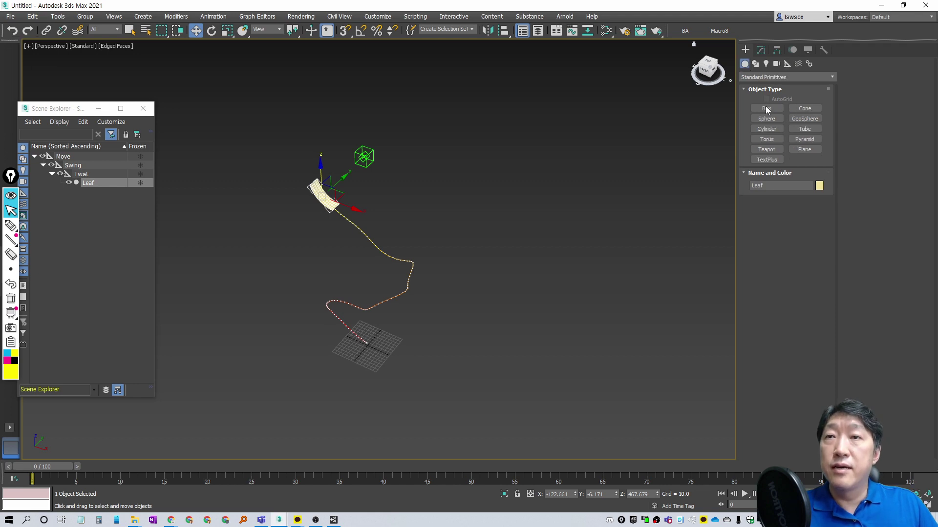
pyautogui.click(775, 140)
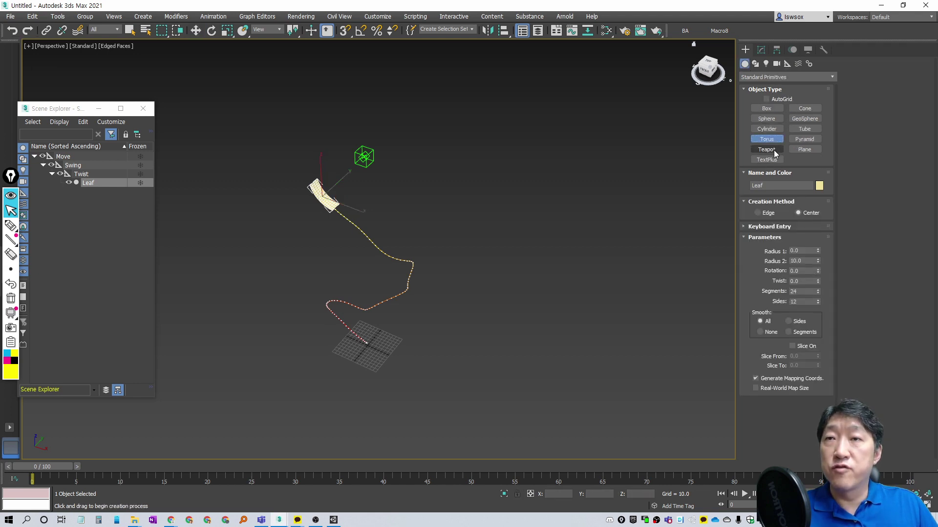
pyautogui.click(767, 150)
pyautogui.moveTo(490, 359); pyautogui.dragTo(567, 355)
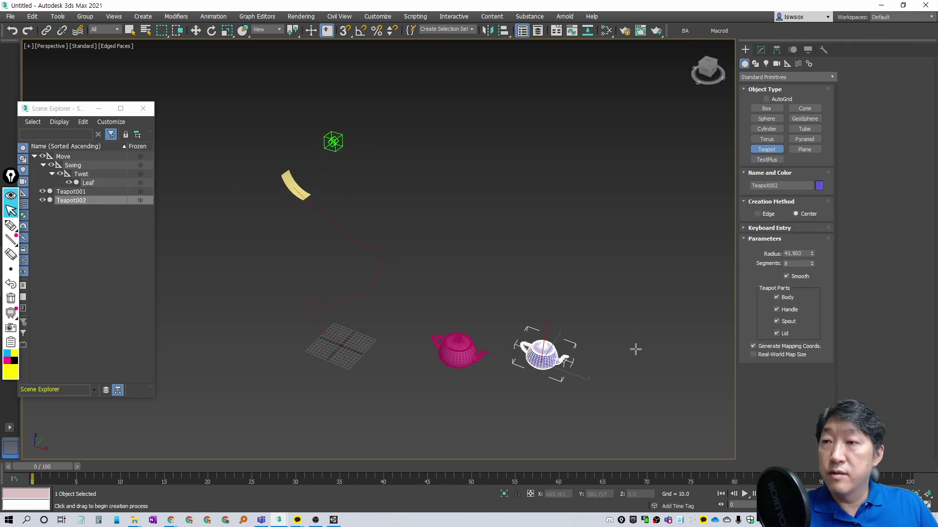
pyautogui.moveTo(617, 387); pyautogui.dragTo(640, 390)
# In Scene Explorer, link Teapot003 under Teapot002 and Teapot002 under Teapot001.
pyautogui.scroll(4, 581, 379)
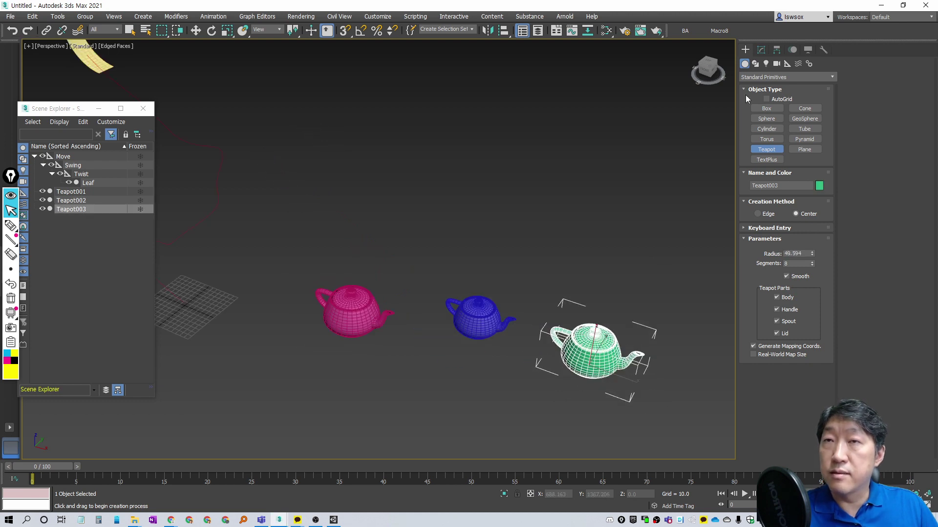
pyautogui.press('w')
pyautogui.click(96, 191)
pyautogui.click(97, 209)
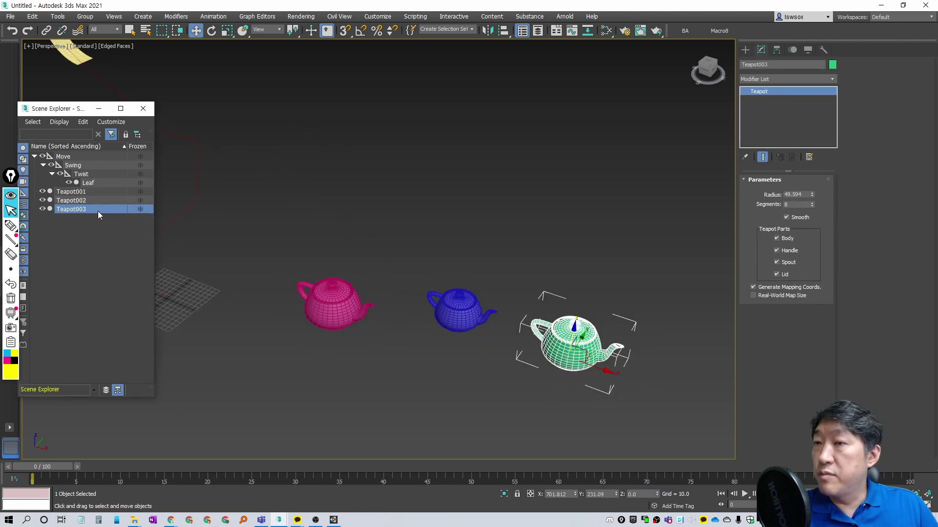
pyautogui.moveTo(73, 200)
pyautogui.mouseDown()
pyautogui.moveTo(76, 192)
pyautogui.moveTo(90, 201)
pyautogui.mouseUp()
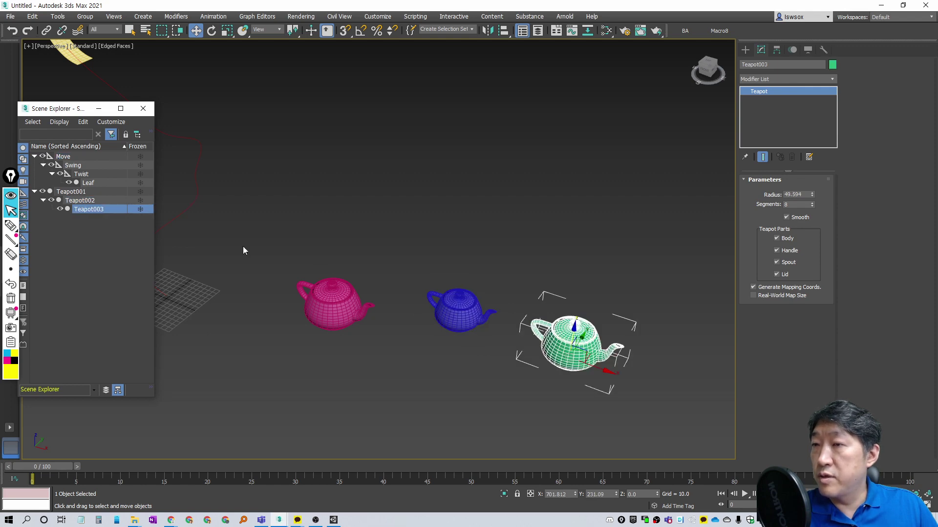
# Test-rotate Teapot001 to confirm its children follow, then cancel the rotation.
pyautogui.click(340, 305)
pyautogui.press('e')
pyautogui.moveTo(340, 313)
pyautogui.mouseDown()
pyautogui.moveTo(334, 332)
pyautogui.moveTo(341, 318)
pyautogui.mouseUp()
pyautogui.press('pagedown')
pyautogui.click(776, 50)
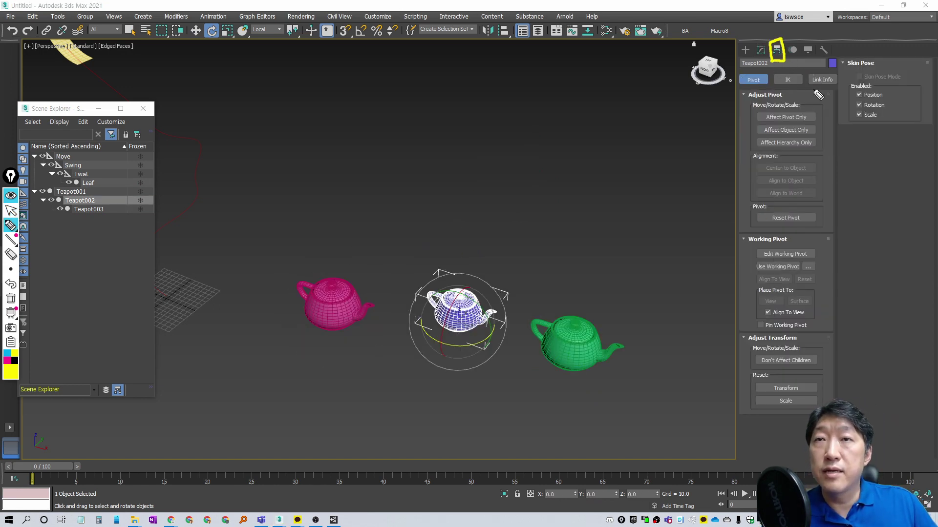
# Show the Link Info rollout and mark up its Inherit settings on screen.
pyautogui.click(829, 80)
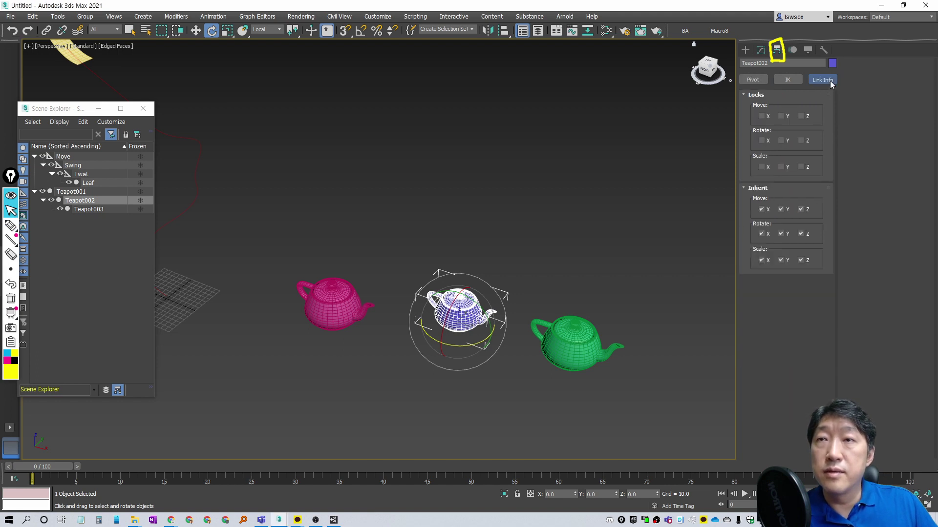
pyautogui.hotkey('ctrl', 'shift', 'h')
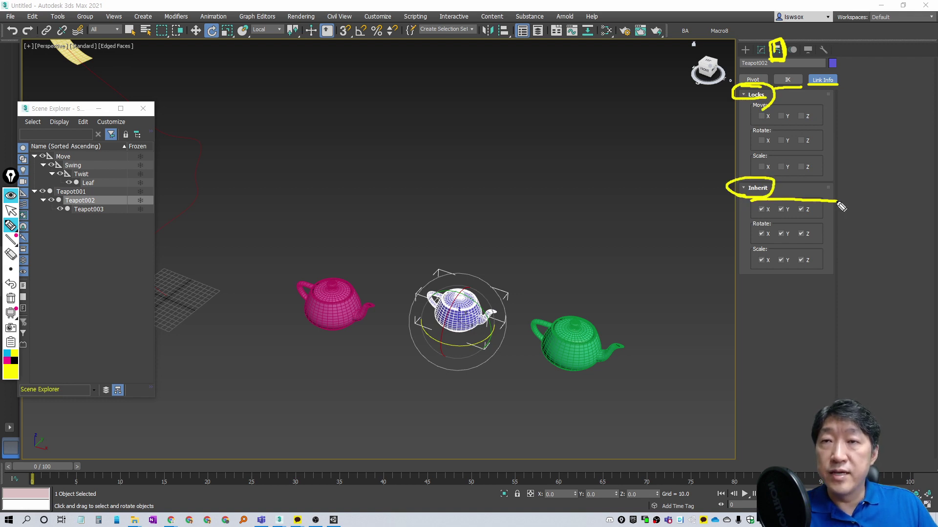
pyautogui.moveTo(839, 202); pyautogui.dragTo(752, 280)
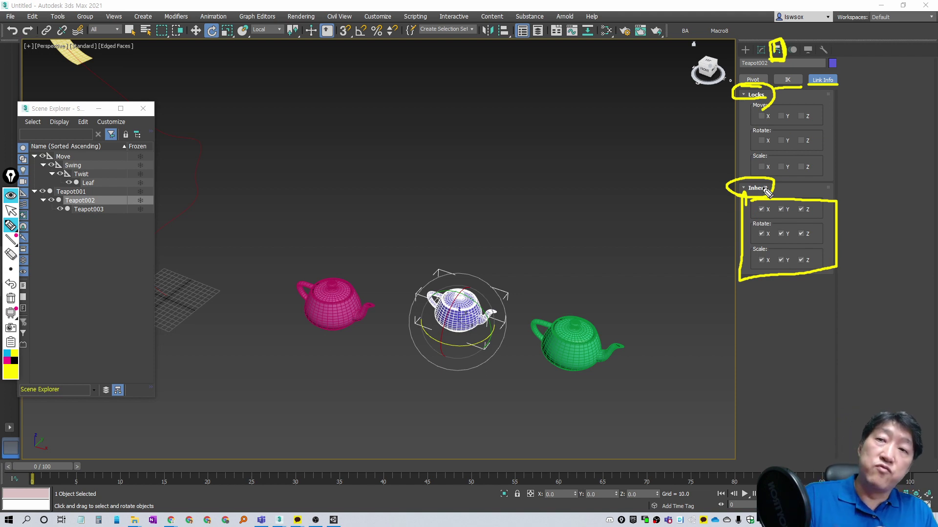
pyautogui.press('Escape')
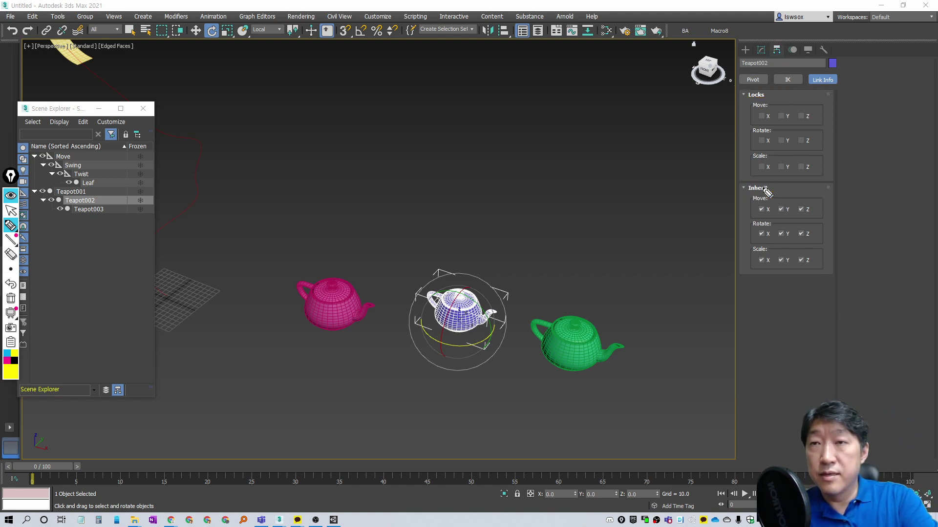
# Test-move Teapot001, cancel the change, and select the blue Teapot002.
pyautogui.click(332, 309)
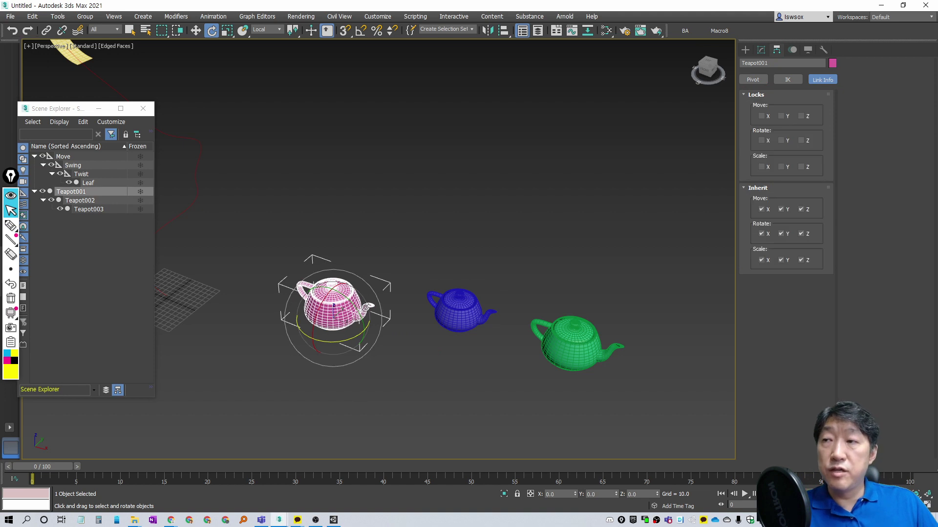
pyautogui.moveTo(345, 315)
pyautogui.mouseDown()
pyautogui.moveTo(354, 317)
pyautogui.moveTo(328, 210)
pyautogui.mouseUp()
pyautogui.press('w')
pyautogui.rightClick(328, 210)
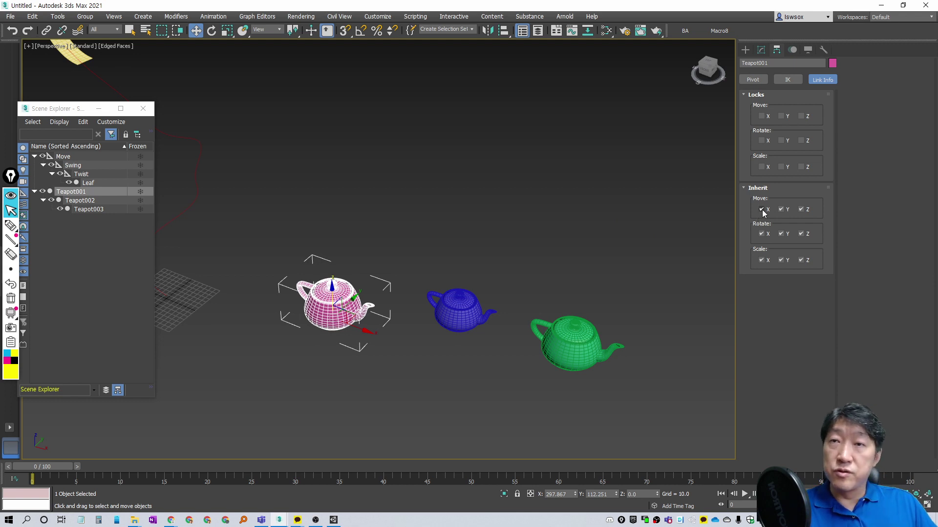
pyautogui.click(525, 297)
pyautogui.click(451, 309)
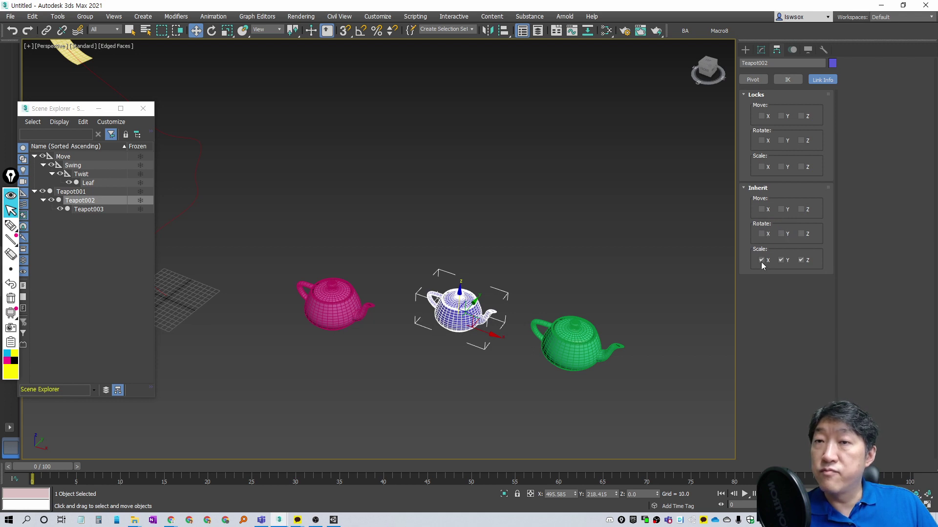
# Tilt Teapot001 to test its linked children, undo it, and select Teapot002.
pyautogui.click(329, 308)
pyautogui.press('e')
pyautogui.moveTo(329, 308); pyautogui.dragTo(351, 322)
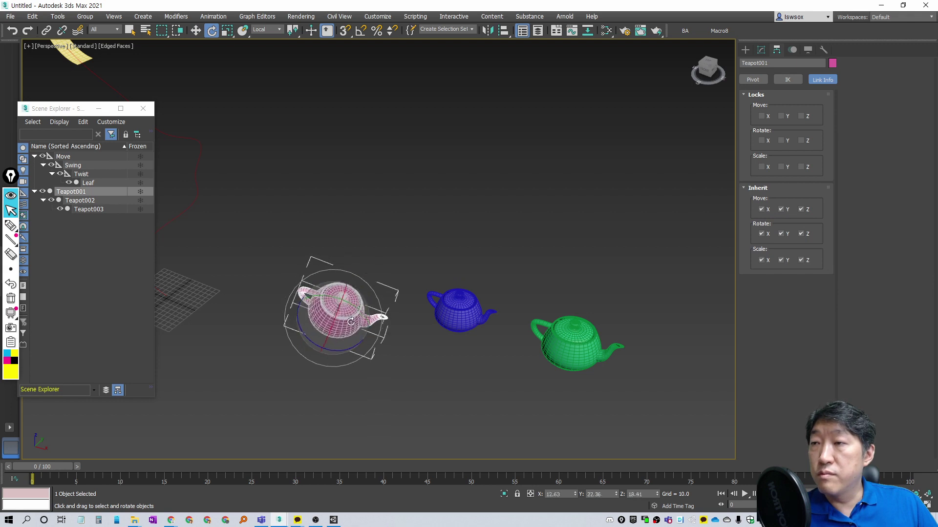
pyautogui.hotkey('ctrl', 'z')
pyautogui.press('w')
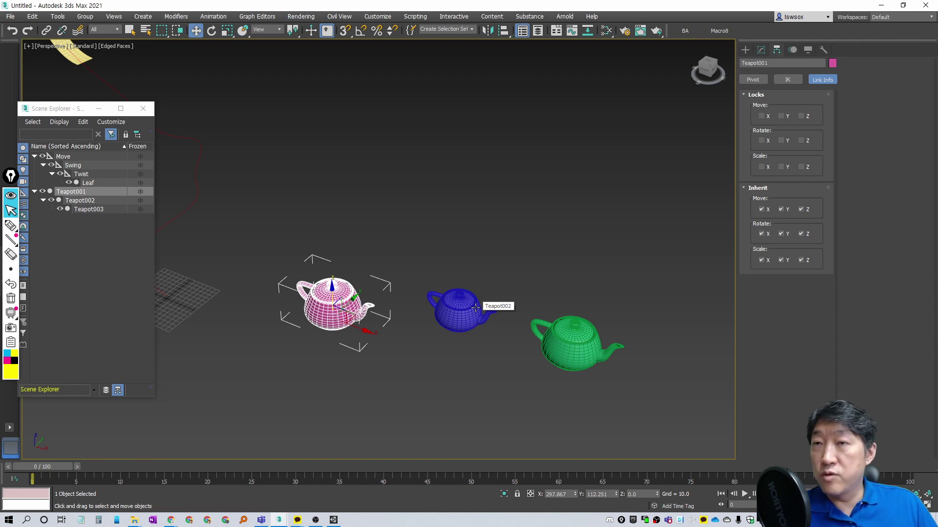
pyautogui.click(454, 318)
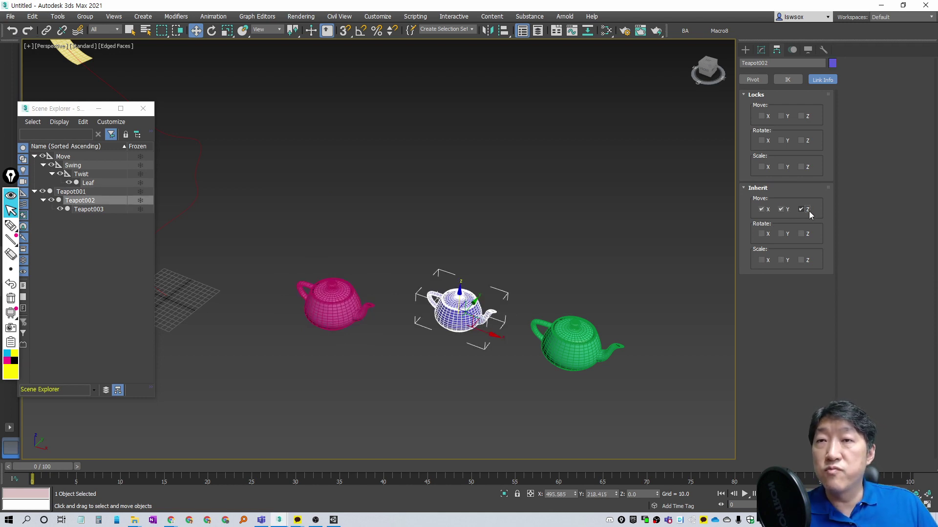
# Rotate Teapot001 to watch its children follow, then cancel the rotation.
pyautogui.click(332, 303)
pyautogui.press('e')
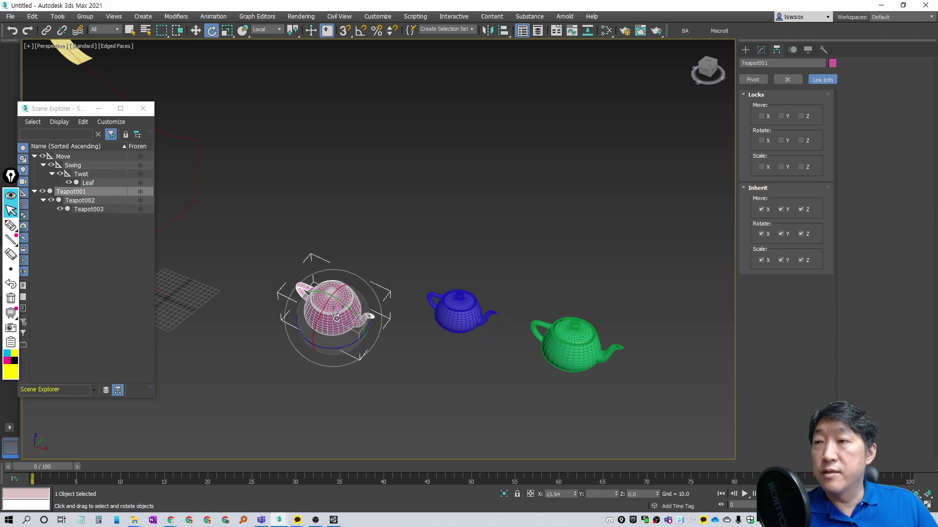
pyautogui.moveTo(322, 276)
pyautogui.mouseDown()
pyautogui.moveTo(309, 295)
pyautogui.moveTo(338, 293)
pyautogui.moveTo(304, 308)
pyautogui.mouseUp()
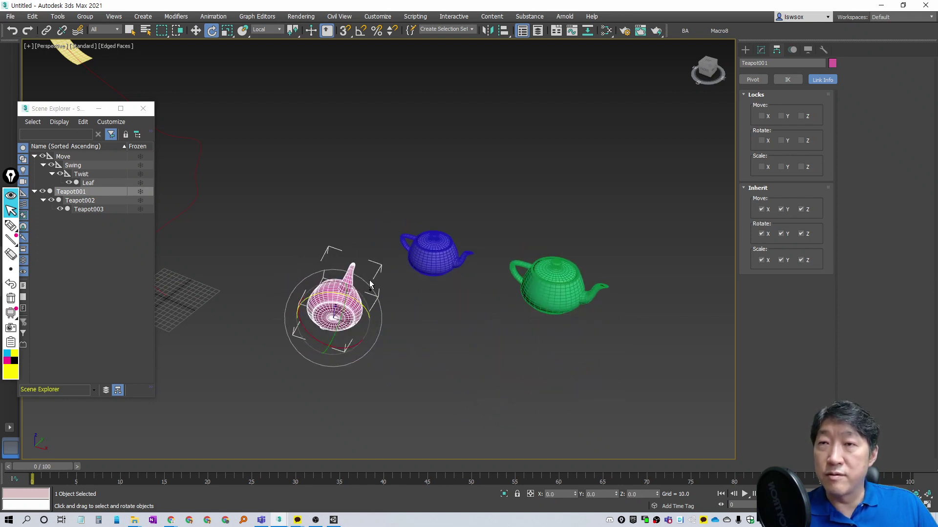
pyautogui.moveTo(304, 309); pyautogui.dragTo(473, 289)
pyautogui.rightClick(474, 288)
pyautogui.click(454, 306)
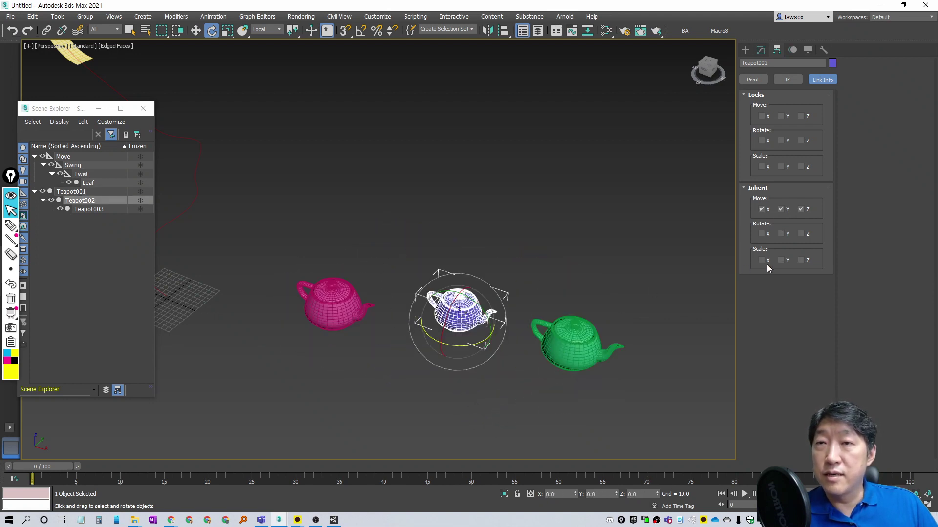
# Scale Teapot001 down and up to test its children, cancelling each time to keep 100% scale.
pyautogui.press('r')
pyautogui.click(340, 277)
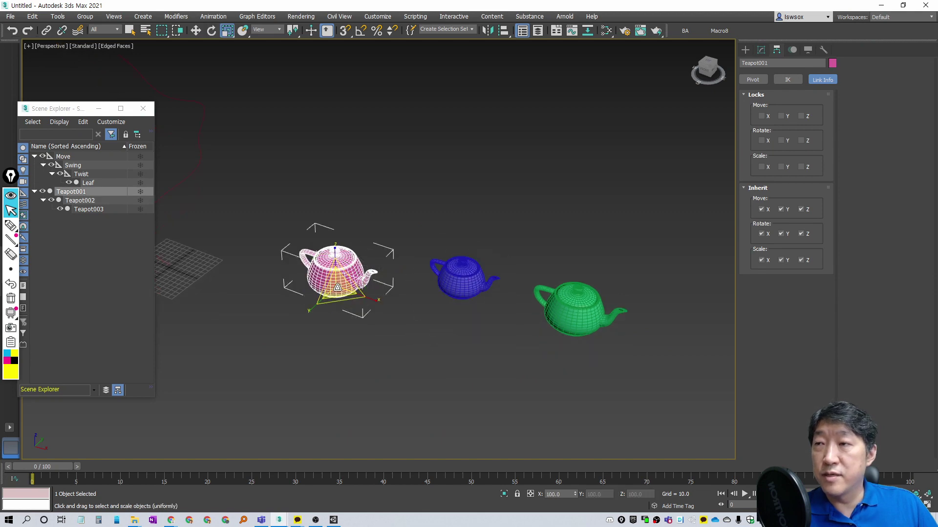
pyautogui.moveTo(340, 277)
pyautogui.mouseDown()
pyautogui.moveTo(340, 323)
pyautogui.moveTo(366, 249)
pyautogui.mouseUp()
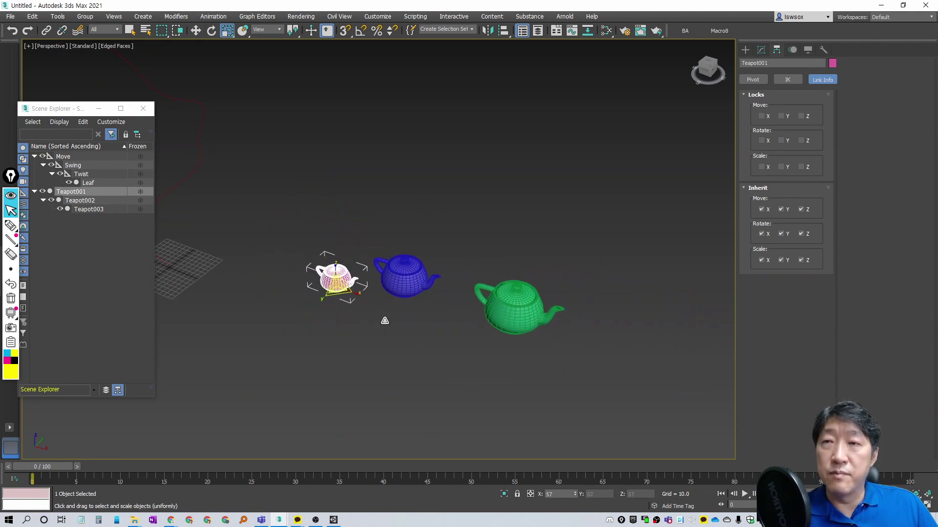
pyautogui.moveTo(366, 248); pyautogui.dragTo(387, 245)
pyautogui.rightClick(388, 245)
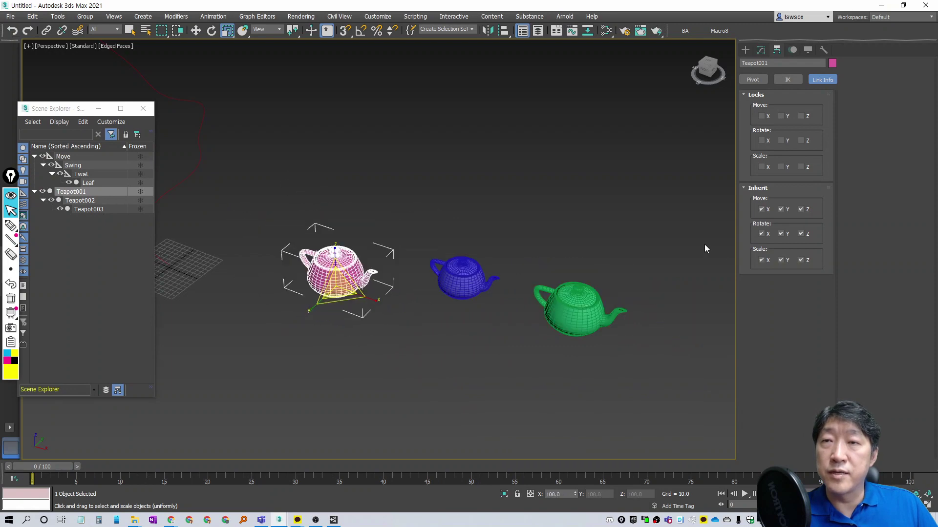
pyautogui.click(468, 283)
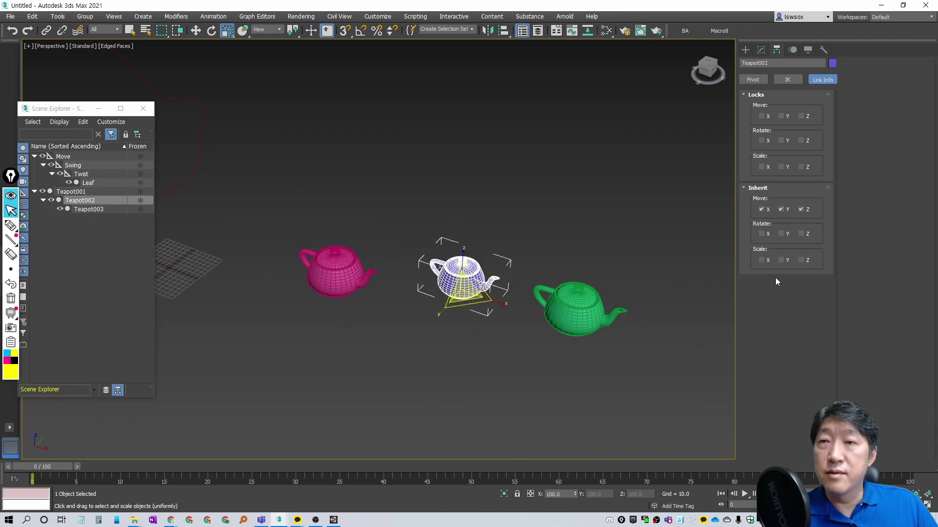
pyautogui.click(350, 278)
pyautogui.moveTo(350, 278)
pyautogui.mouseDown()
pyautogui.moveTo(350, 266)
pyautogui.moveTo(499, 271)
pyautogui.mouseUp()
pyautogui.rightClick(499, 270)
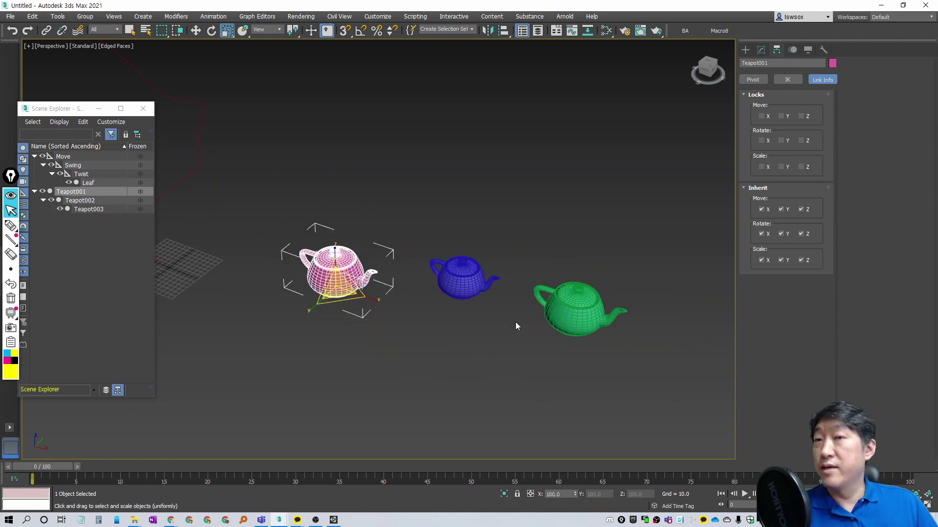
pyautogui.click(495, 271)
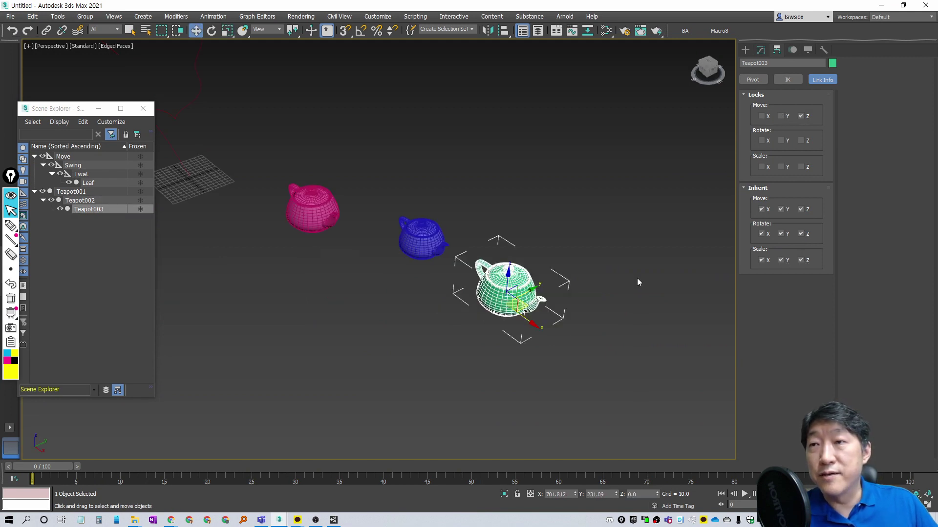
# Lock the green Teapot003's movement on X, Y and Z.
pyautogui.click(636, 277)
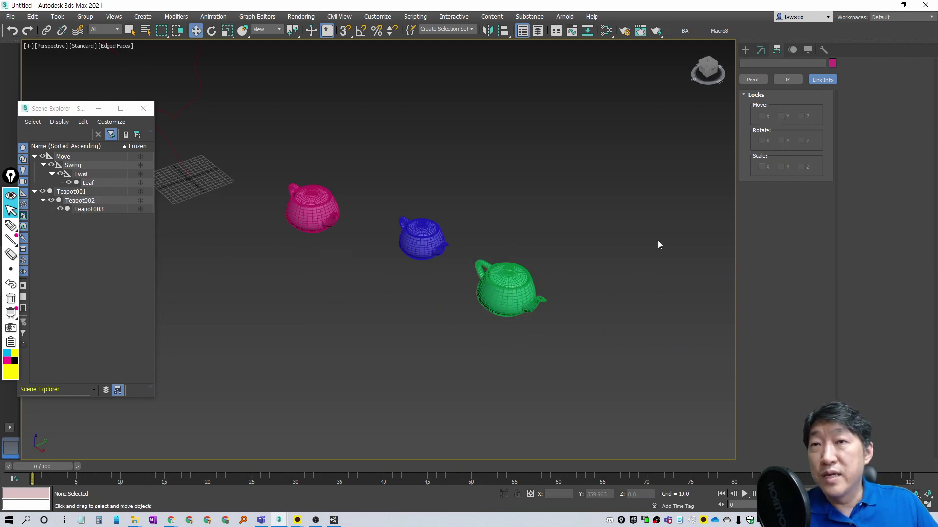
pyautogui.hotkey('ctrl', 'z')
pyautogui.click(800, 116)
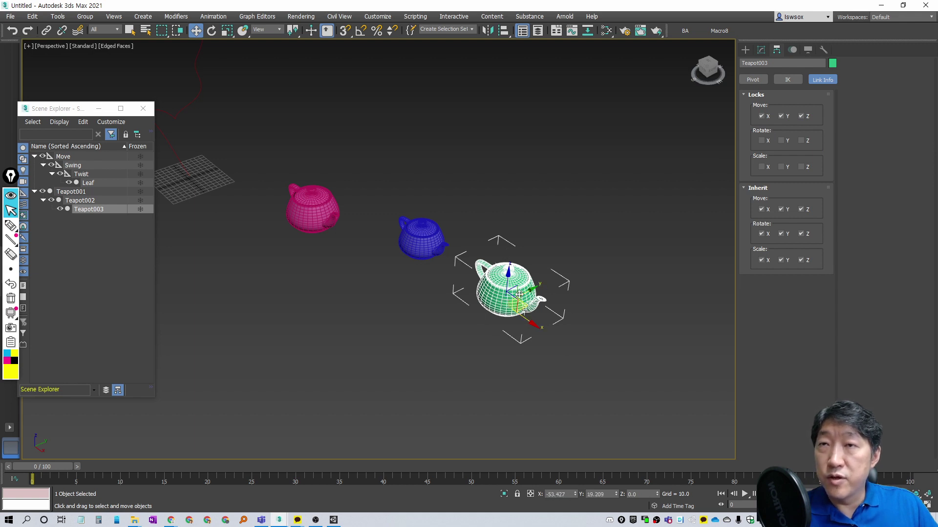
# Test-rotate Teapot003, undo it, and lock its rotation around X.
pyautogui.press('e')
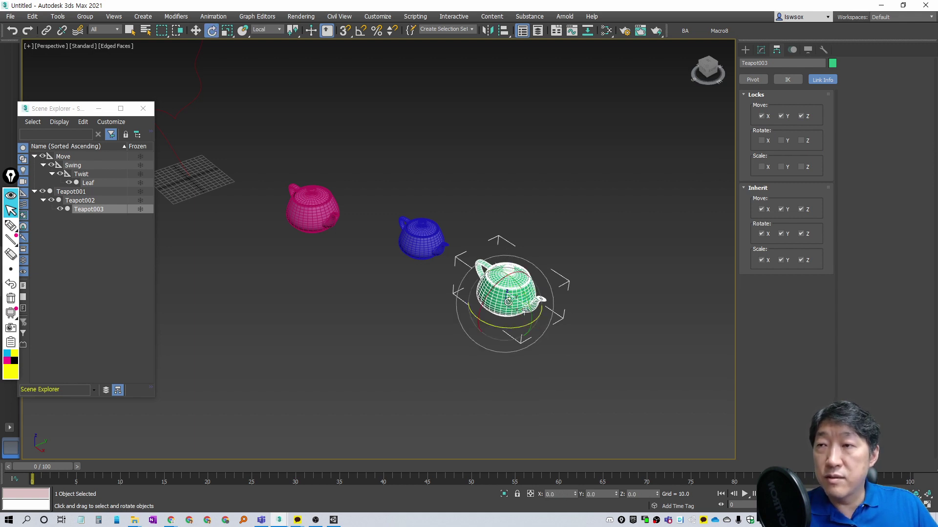
pyautogui.moveTo(542, 313)
pyautogui.mouseDown()
pyautogui.moveTo(503, 311)
pyautogui.moveTo(491, 273)
pyautogui.mouseUp()
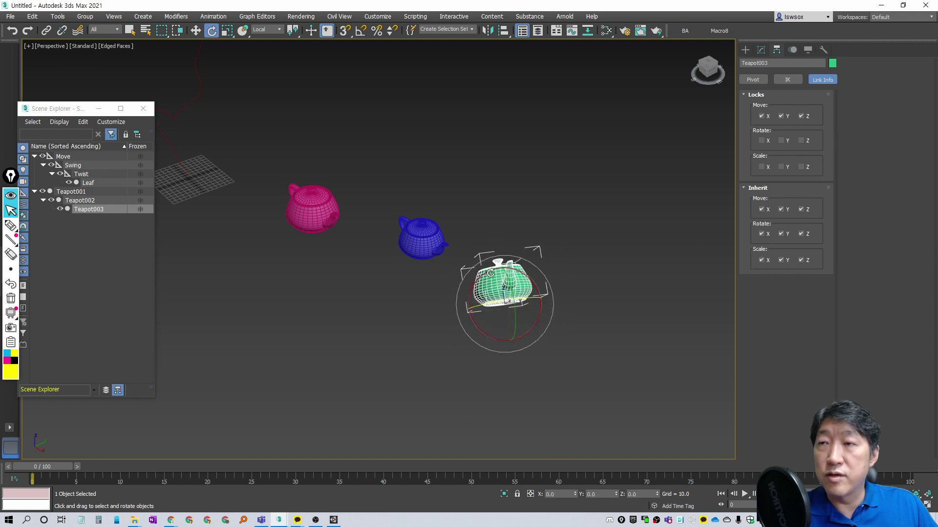
pyautogui.hotkey('ctrl', 'z')
pyautogui.click(767, 141)
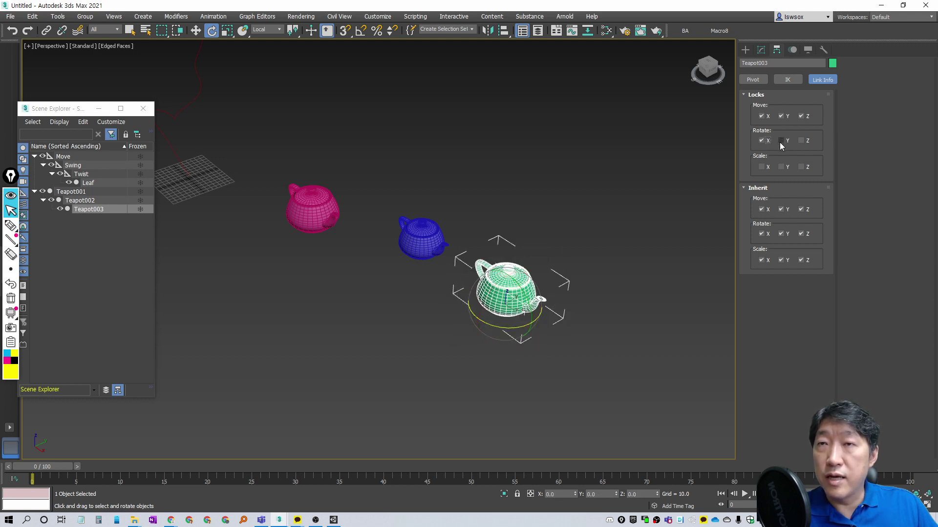
pyautogui.keyDown('alt'); pyautogui.moveTo(595, 308); pyautogui.dragTo(570, 350, button='middle'); pyautogui.keyUp('alt')
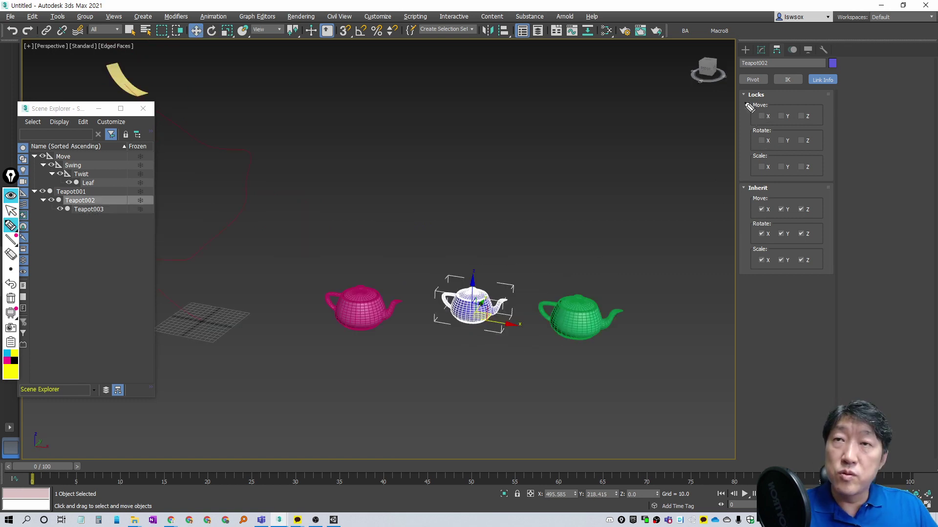
pyautogui.moveTo(750, 108); pyautogui.dragTo(747, 98)
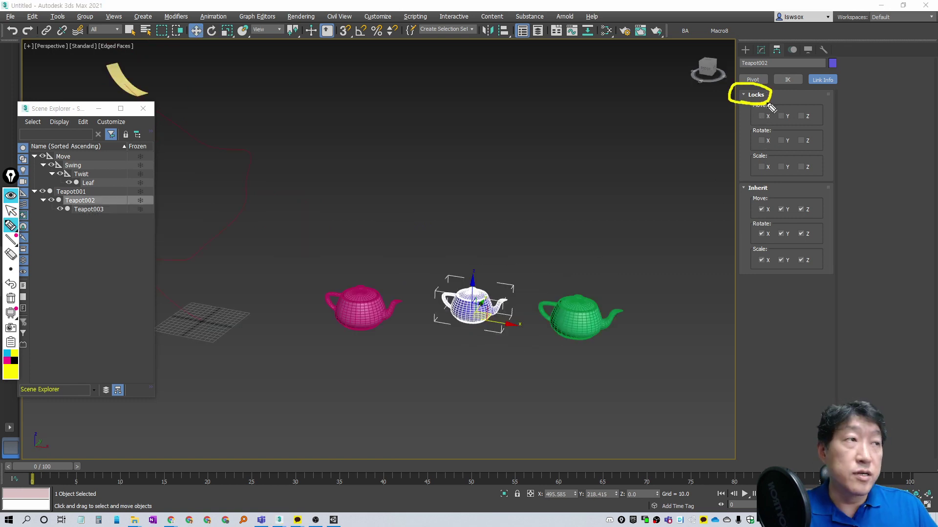
# Test the blue teapot's locks by rotating it, then swing the pink parent and cancel.
pyautogui.keyDown('alt'); pyautogui.moveTo(586, 273); pyautogui.dragTo(616, 263, button='middle'); pyautogui.keyUp('alt')
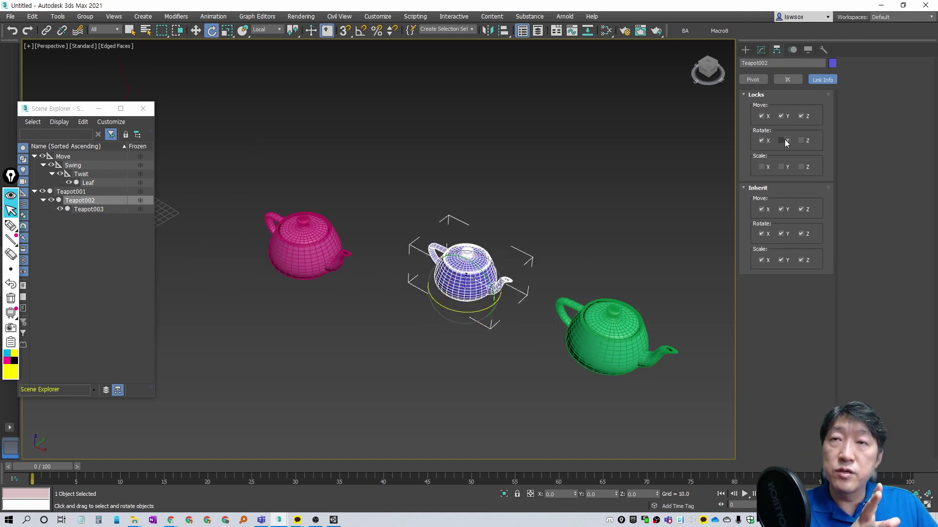
pyautogui.moveTo(472, 277); pyautogui.dragTo(452, 267)
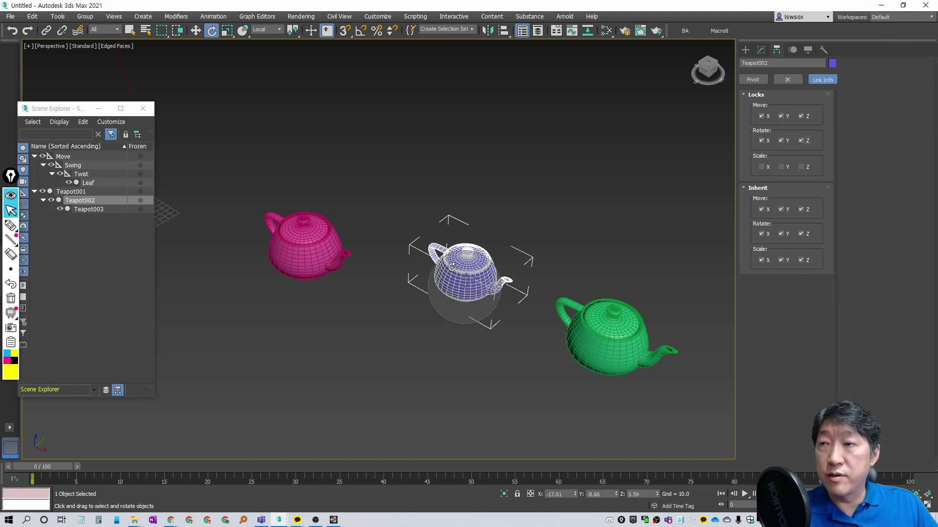
pyautogui.rightClick(517, 271)
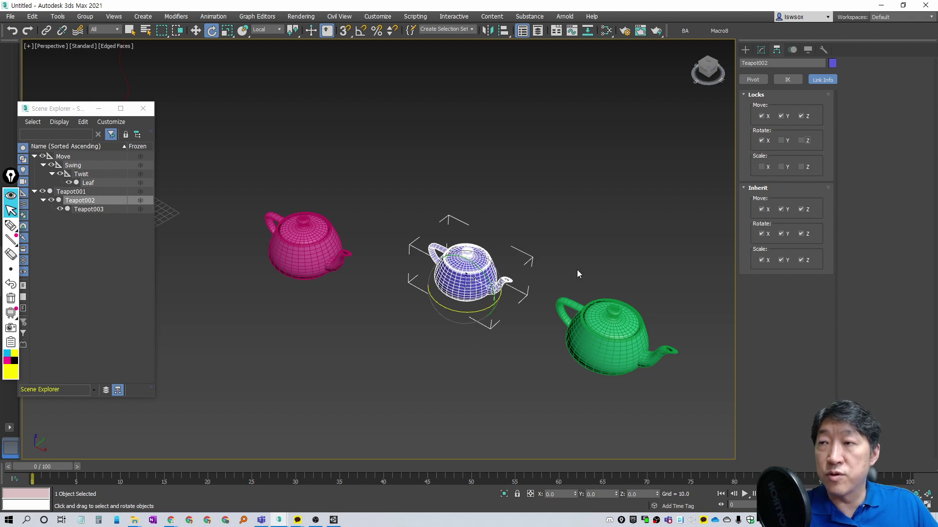
pyautogui.moveTo(577, 274); pyautogui.dragTo(569, 247, button='middle')
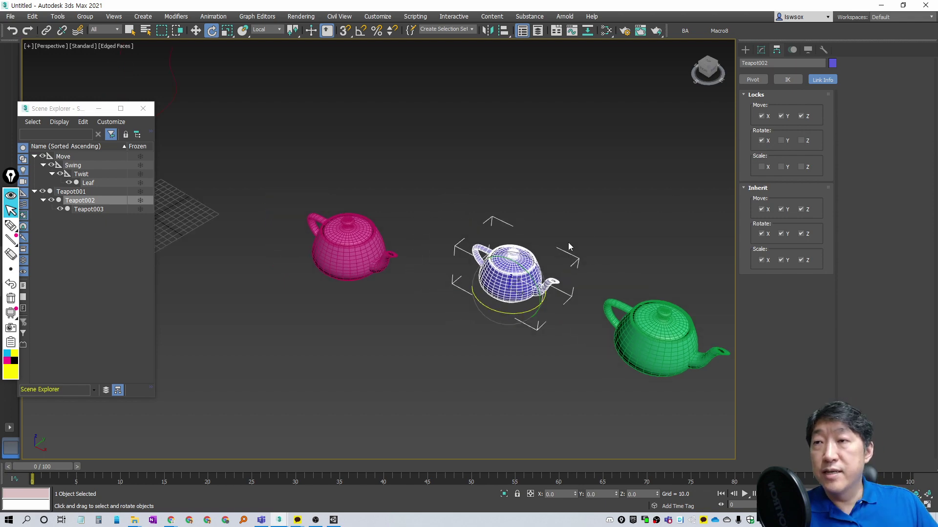
pyautogui.click(349, 243)
pyautogui.moveTo(350, 249); pyautogui.dragTo(328, 264)
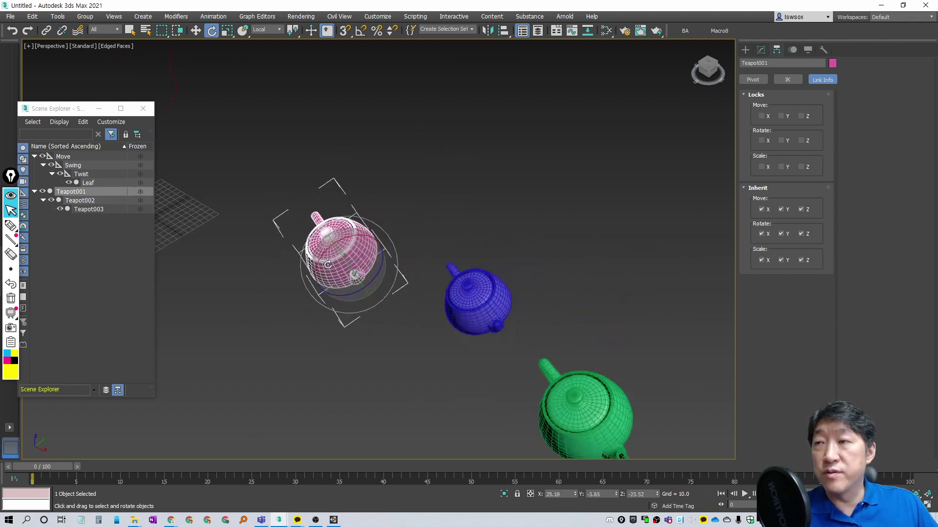
pyautogui.rightClick(327, 264)
# Rotate Teapot002 and the pink parent again to check that move and rotate inheritance are off.
pyautogui.click(469, 281)
pyautogui.moveTo(489, 276); pyautogui.dragTo(509, 277)
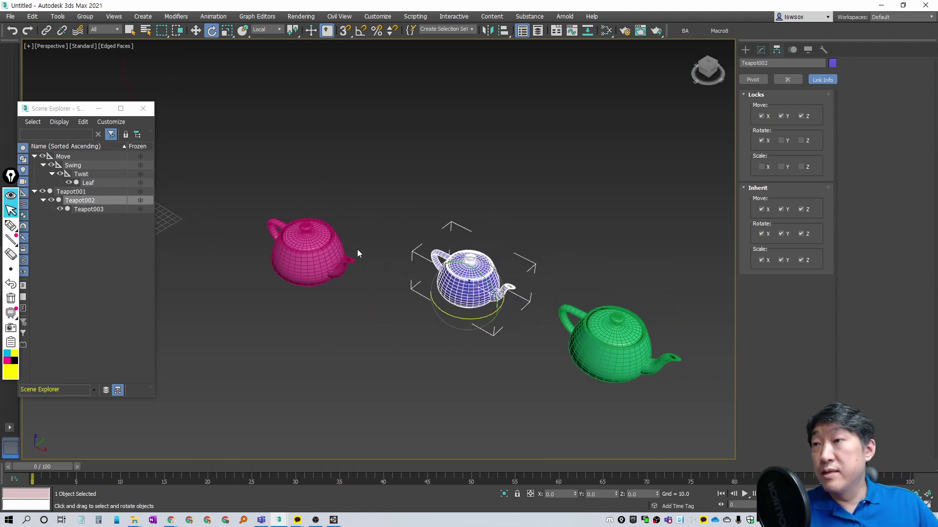
pyautogui.click(344, 257)
pyautogui.moveTo(345, 257)
pyautogui.mouseDown()
pyautogui.moveTo(337, 282)
pyautogui.moveTo(417, 293)
pyautogui.mouseUp()
pyautogui.click(480, 282)
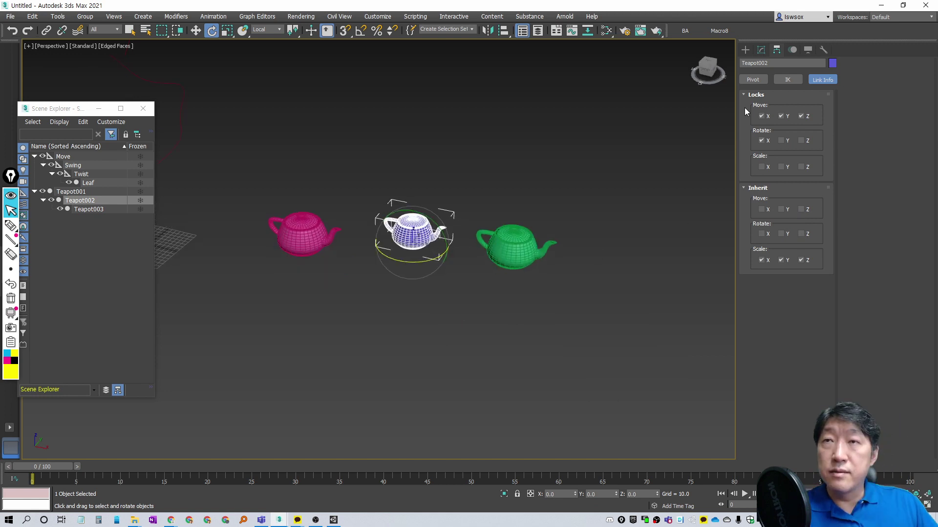
pyautogui.click(745, 50)
# Create a Biped skeleton beside the teapots from the Systems category.
pyautogui.click(809, 64)
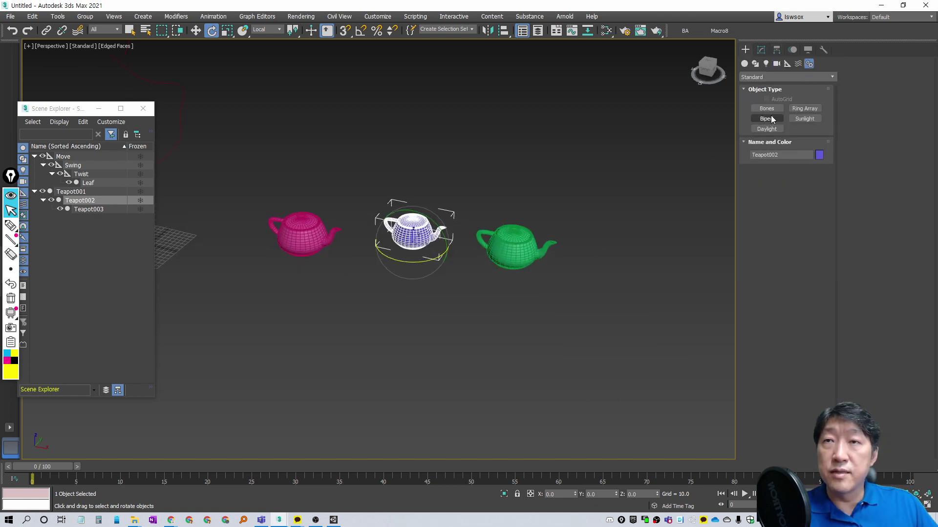
pyautogui.moveTo(613, 287); pyautogui.dragTo(616, 107)
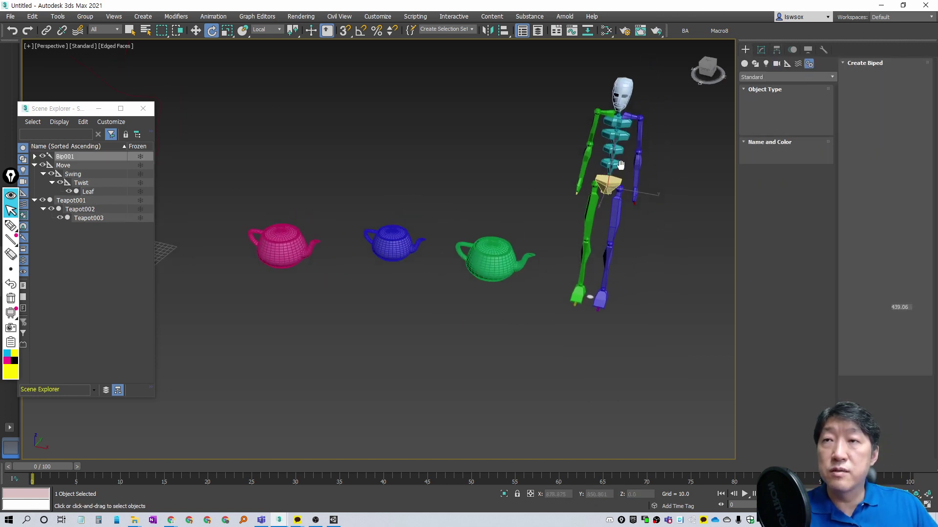
pyautogui.keyDown('alt'); pyautogui.moveTo(630, 235); pyautogui.dragTo(592, 244, button='middle'); pyautogui.keyUp('alt')
pyautogui.scroll(3, 593, 245)
pyautogui.rightClick(582, 185)
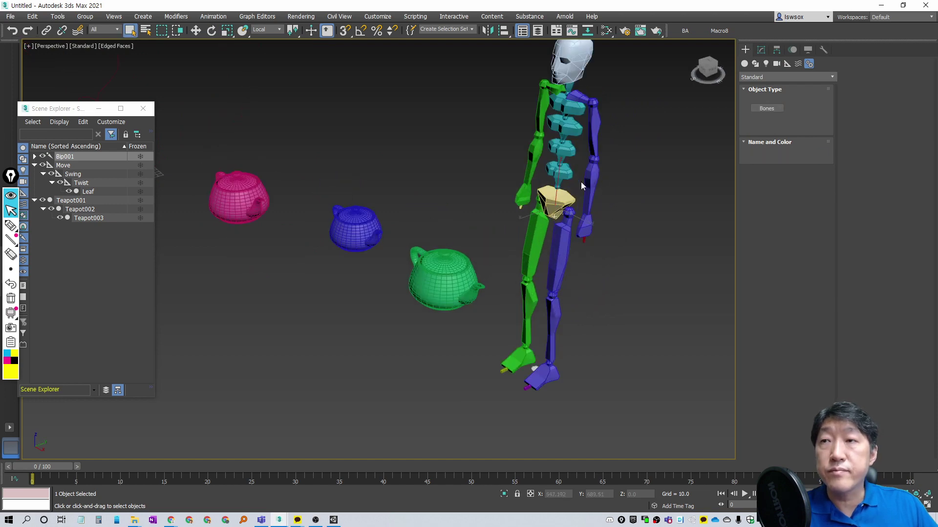
# Bend the biped's spine forward, then select the whole biped and delete it.
pyautogui.press('e')
pyautogui.moveTo(541, 169); pyautogui.dragTo(532, 215)
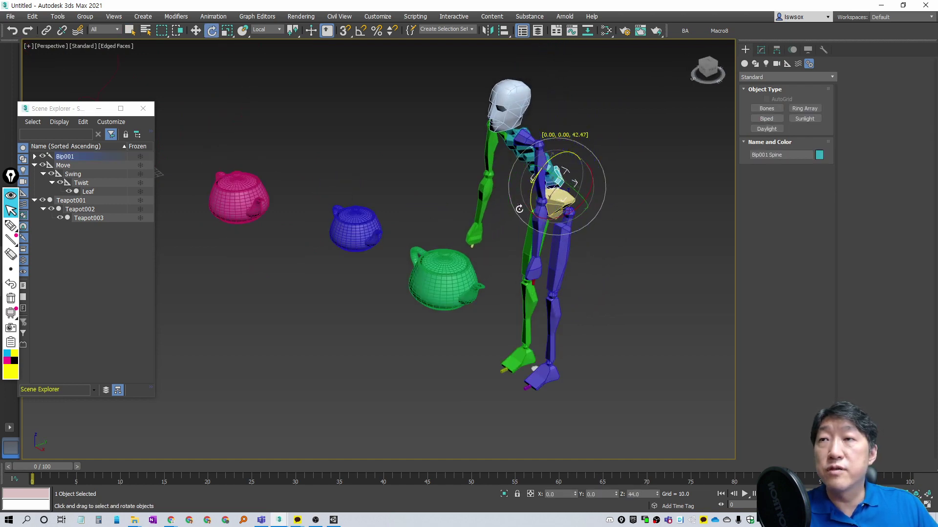
pyautogui.click(481, 158)
pyautogui.moveTo(481, 166)
pyautogui.keyDown('alt'); pyautogui.mouseDown(button='middle')
pyautogui.moveTo(491, 209)
pyautogui.moveTo(641, 239)
pyautogui.moveTo(633, 233)
pyautogui.mouseUp(button='middle'); pyautogui.keyUp('alt')
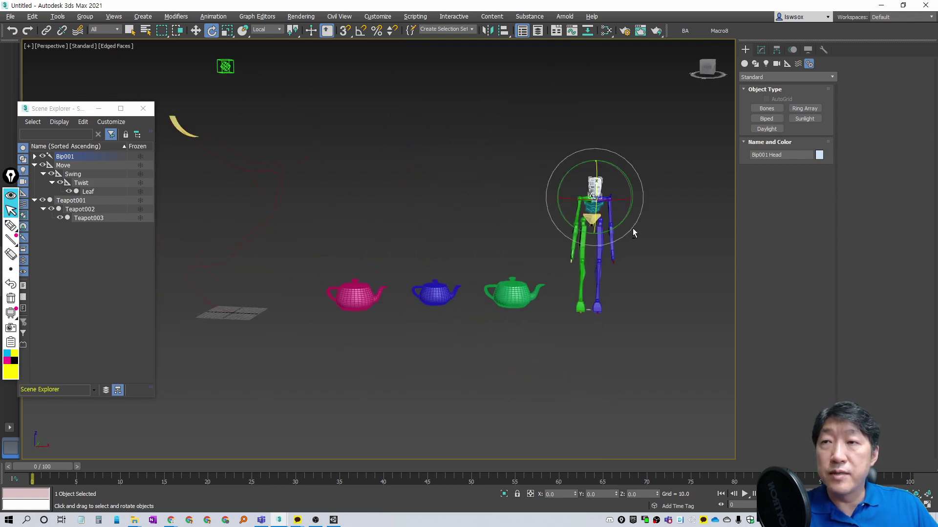
pyautogui.doubleClick(588, 304)
pyautogui.press('Delete')
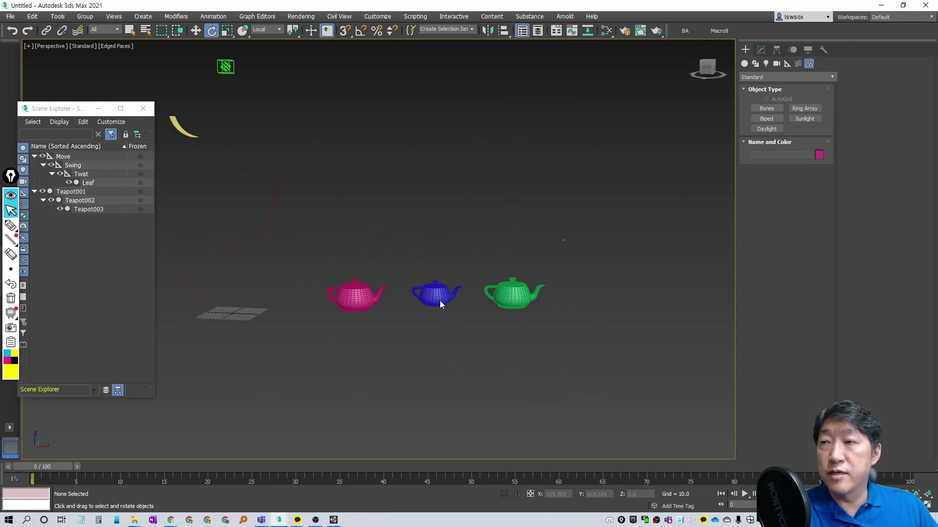
# Delete the old teapot chain, draw a new teapot and clone it into two copies.
pyautogui.doubleClick(385, 308)
pyautogui.press('Delete')
pyautogui.moveTo(433, 329)
pyautogui.mouseDown()
pyautogui.moveTo(442, 322)
pyautogui.moveTo(435, 263)
pyautogui.mouseUp()
pyautogui.press('w')
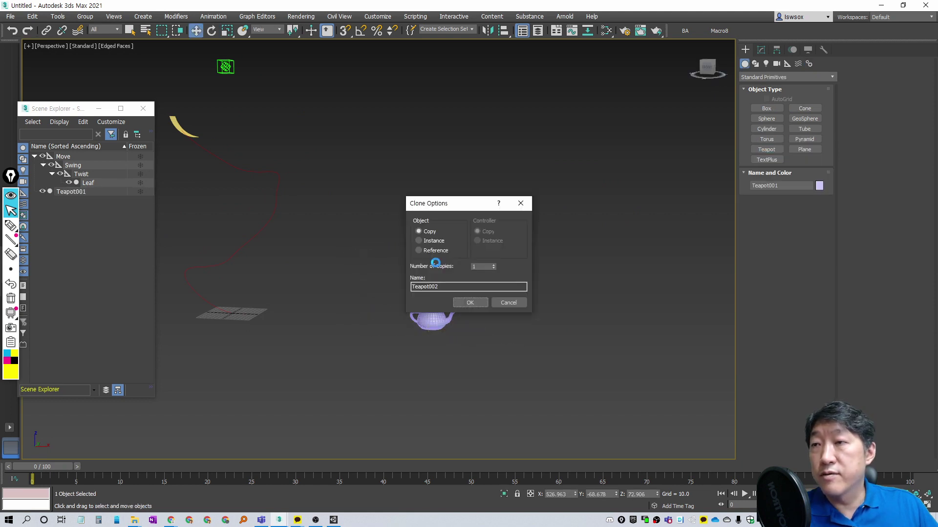
pyautogui.click(470, 303)
# Select the top teapot, Teapot003, and change its colour to yellow-green.
pyautogui.click(507, 255)
pyautogui.click(433, 257)
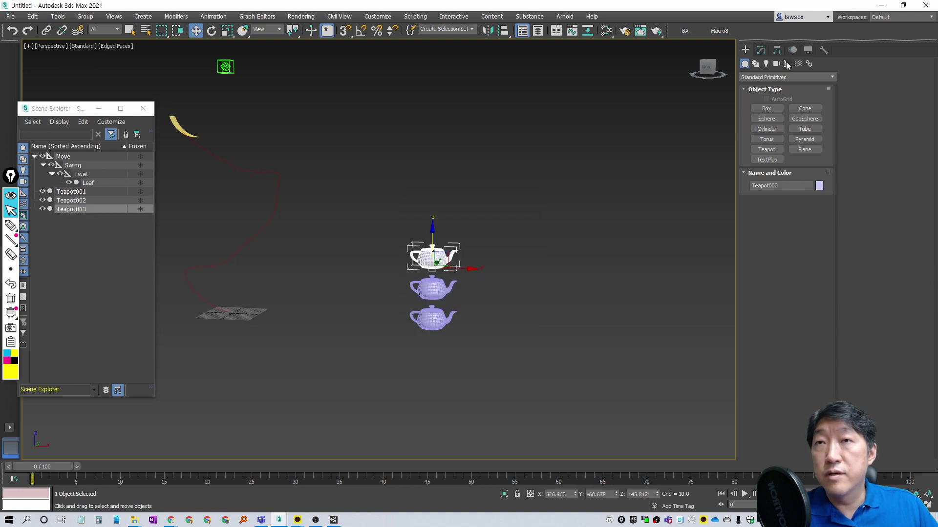
pyautogui.click(761, 49)
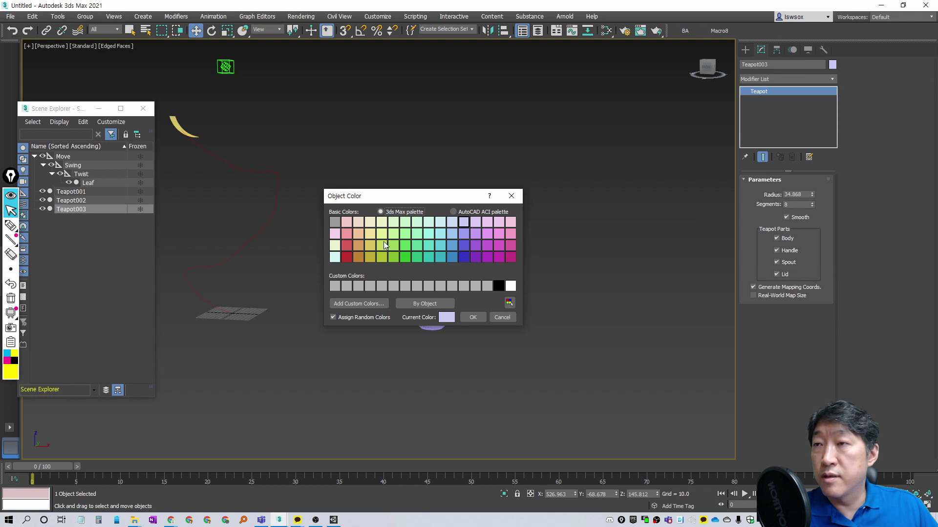
pyautogui.click(473, 317)
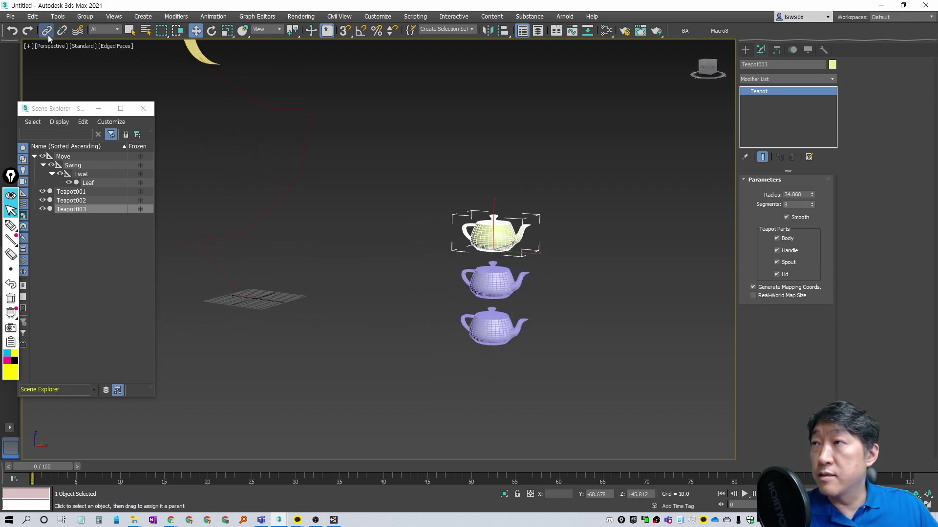
# Chain the top teapot under the middle one and the middle one under the bottom one.
pyautogui.moveTo(507, 299); pyautogui.dragTo(503, 293)
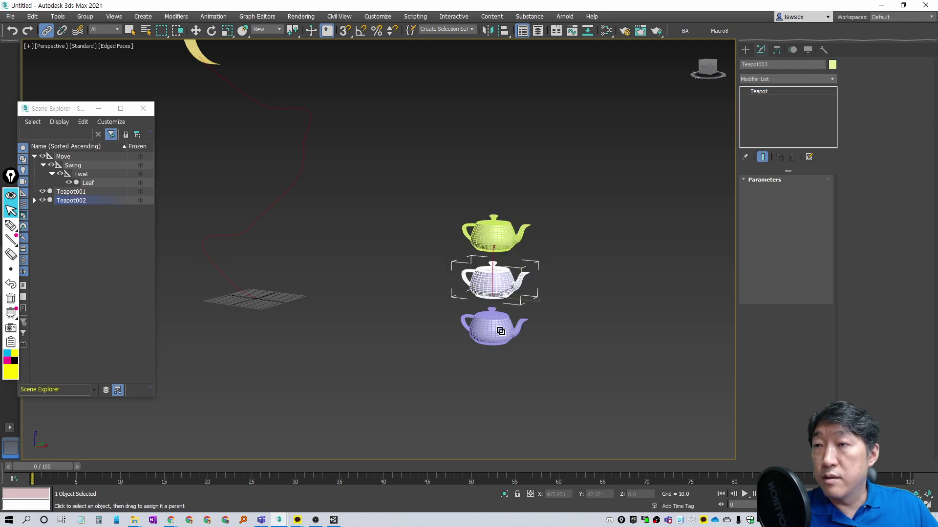
pyautogui.moveTo(531, 337); pyautogui.dragTo(489, 313)
pyautogui.press('e')
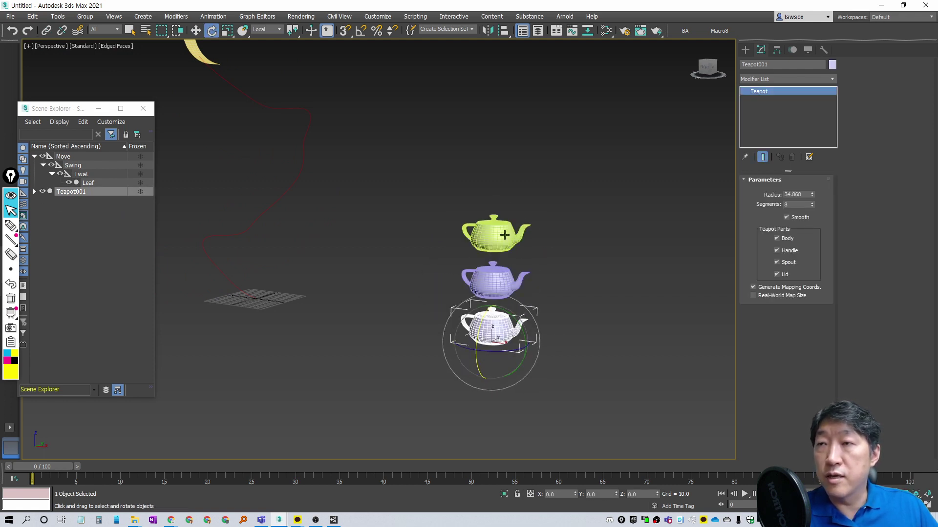
pyautogui.click(495, 234)
pyautogui.click(776, 50)
pyautogui.click(823, 79)
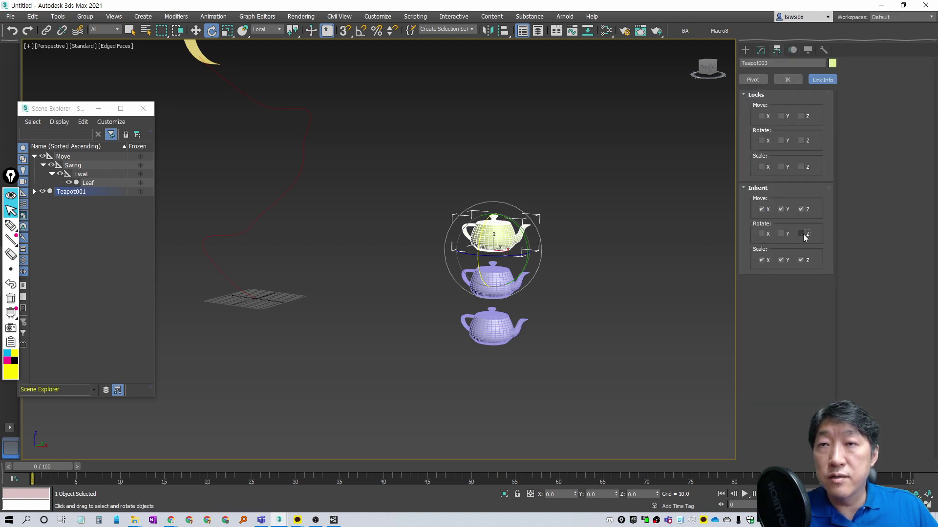
# Rotate the bottom teapot to swing the chain, then turn the top teapot back upright.
pyautogui.click(488, 323)
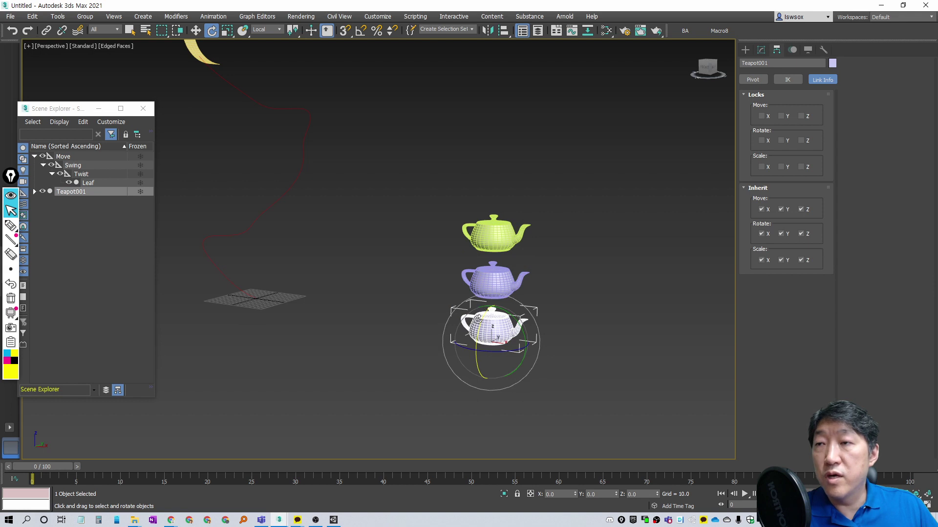
pyautogui.moveTo(478, 319); pyautogui.dragTo(469, 345)
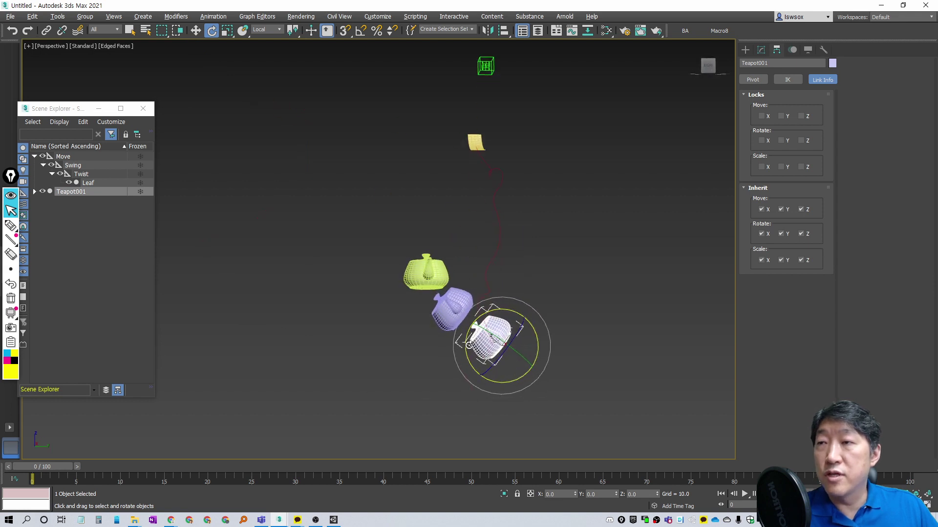
pyautogui.click(424, 272)
pyautogui.moveTo(423, 273); pyautogui.dragTo(528, 250)
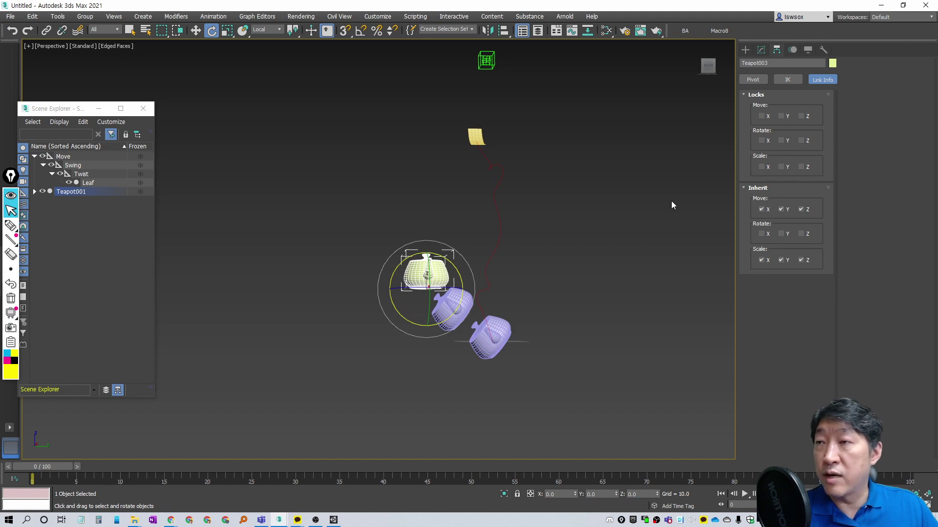
# Add the bullet 'Locks의 역할' above the Inherit line in the Google Slides lecture.
pyautogui.hotkey('alt', 'Tab')
pyautogui.hotkey('alt', 'Tab')
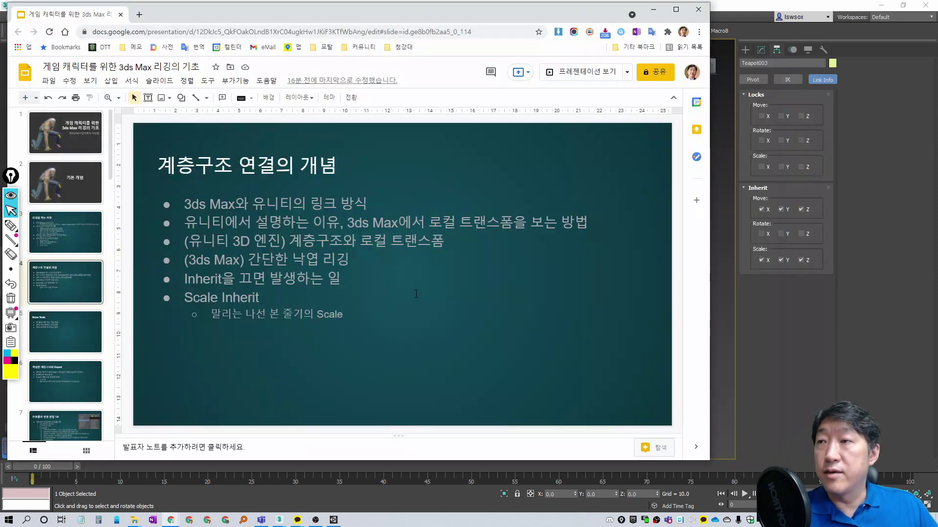
pyautogui.click(352, 282)
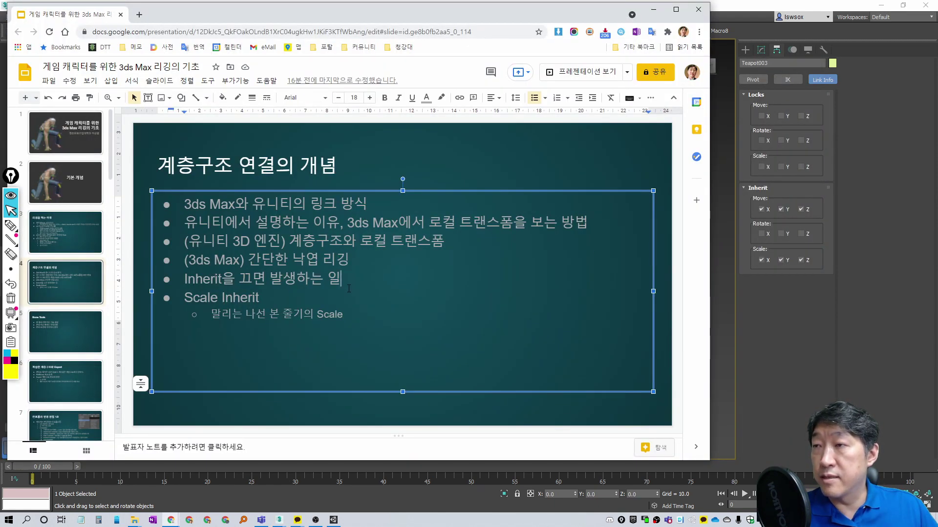
pyautogui.write('Locks의 역할')
pyautogui.press('Return')
pyautogui.click(395, 399)
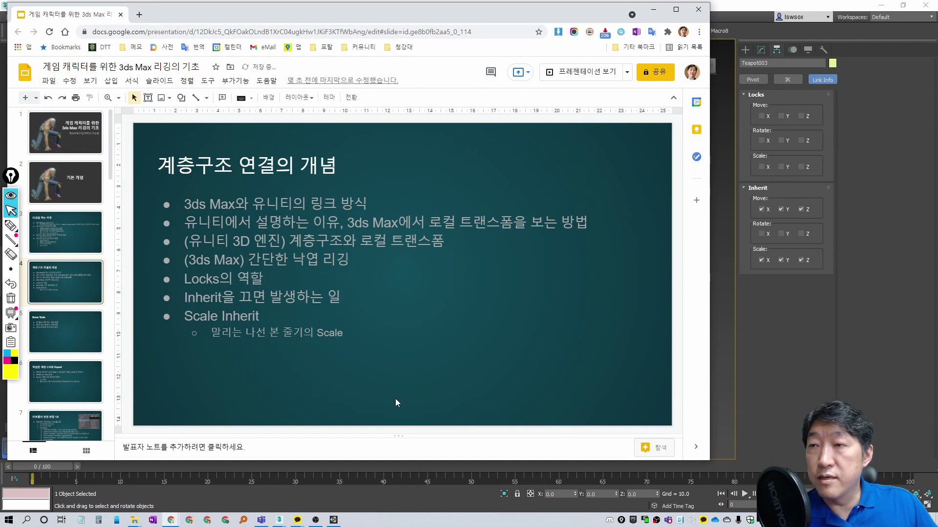
pyautogui.click(765, 403)
# Delete the three teapots and maximize the Perspective view, looking down on the grid.
pyautogui.keyDown('alt'); pyautogui.moveTo(471, 315); pyautogui.dragTo(505, 327, button='middle'); pyautogui.keyUp('alt')
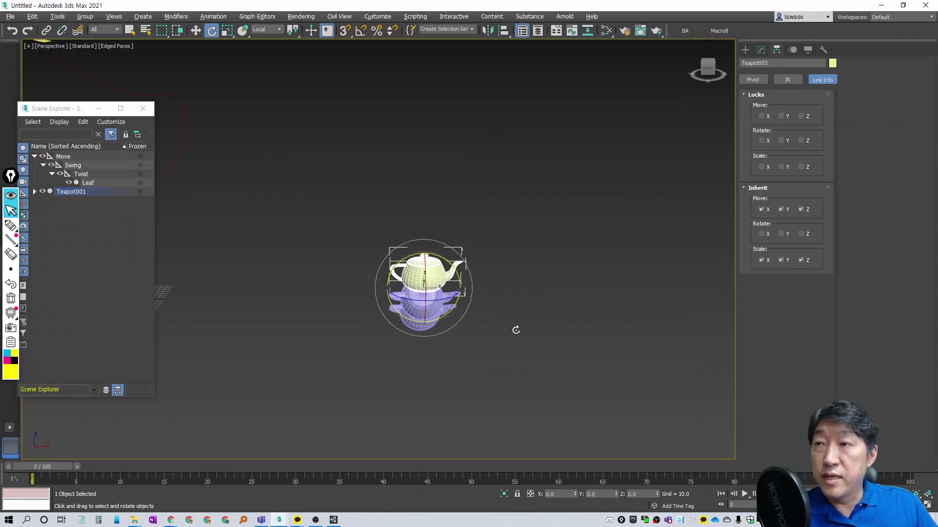
pyautogui.moveTo(519, 318); pyautogui.dragTo(436, 370)
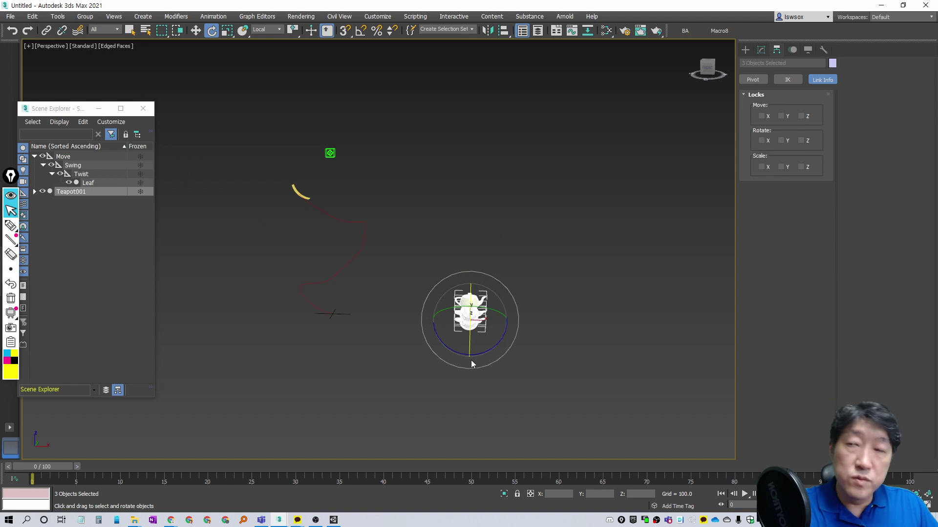
pyautogui.press('Delete')
pyautogui.hotkey('alt', 'w')
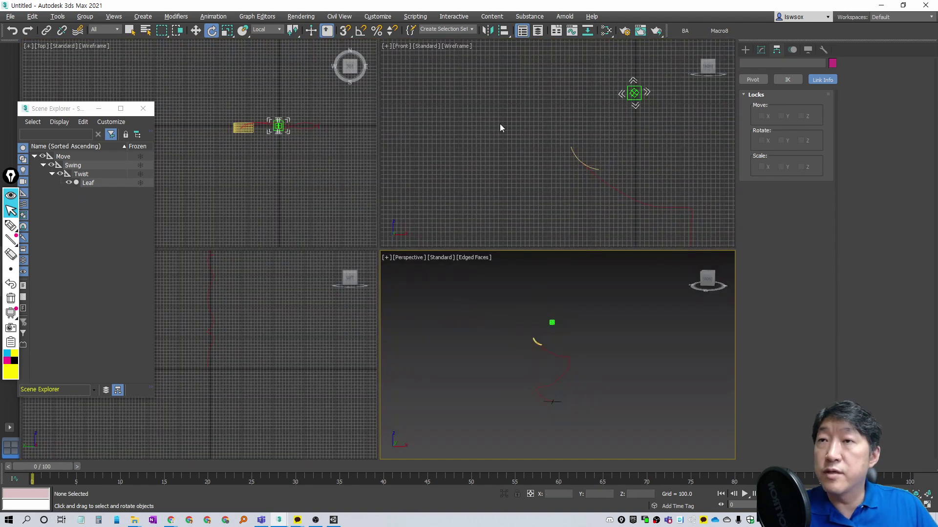
pyautogui.scroll(-3, 499, 128)
pyautogui.scroll(-2, 488, 166)
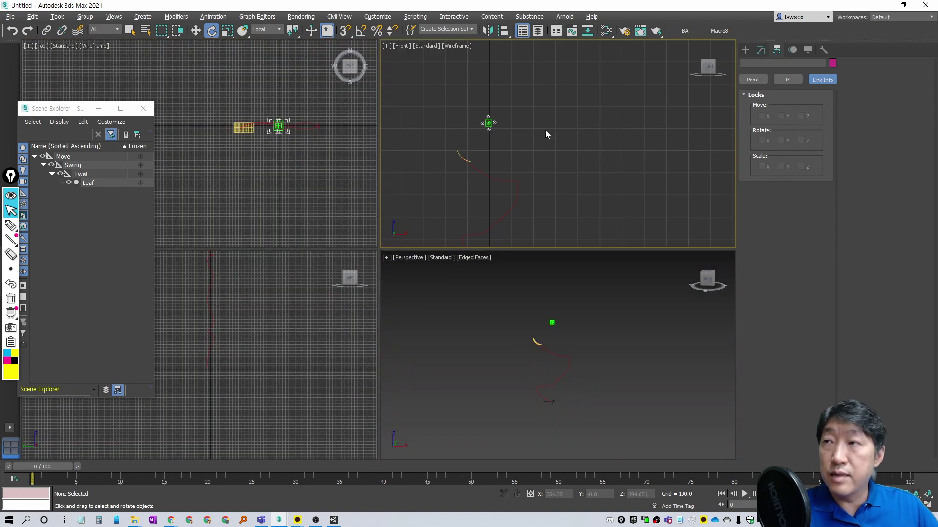
pyautogui.scroll(3, 577, 398)
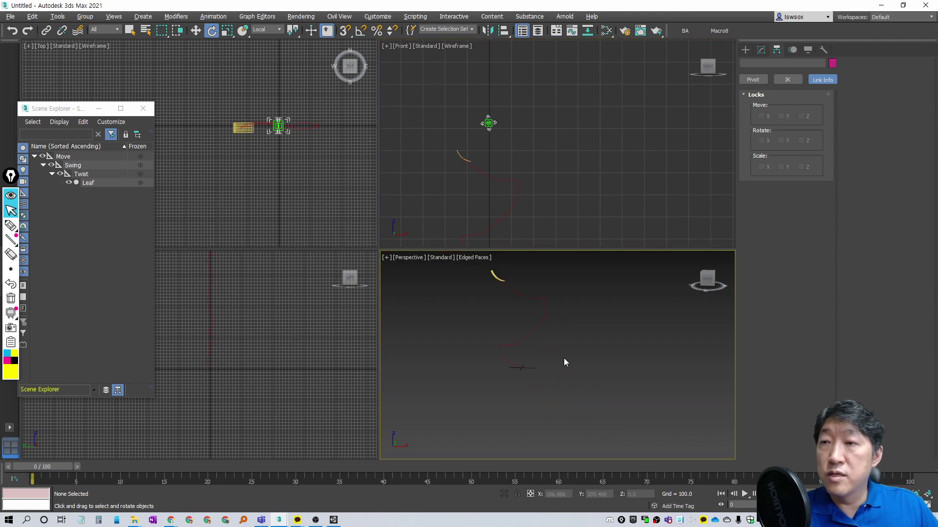
pyautogui.hotkey('alt', 'w')
pyautogui.moveTo(572, 351)
pyautogui.keyDown('alt'); pyautogui.mouseDown(button='middle')
pyautogui.moveTo(528, 325)
pyautogui.moveTo(422, 324)
pyautogui.moveTo(469, 351)
pyautogui.mouseUp(button='middle'); pyautogui.keyUp('alt')
# Click out a spiral bone chain, Bone001 to Bone015, with Systems > Bones.
pyautogui.click(745, 49)
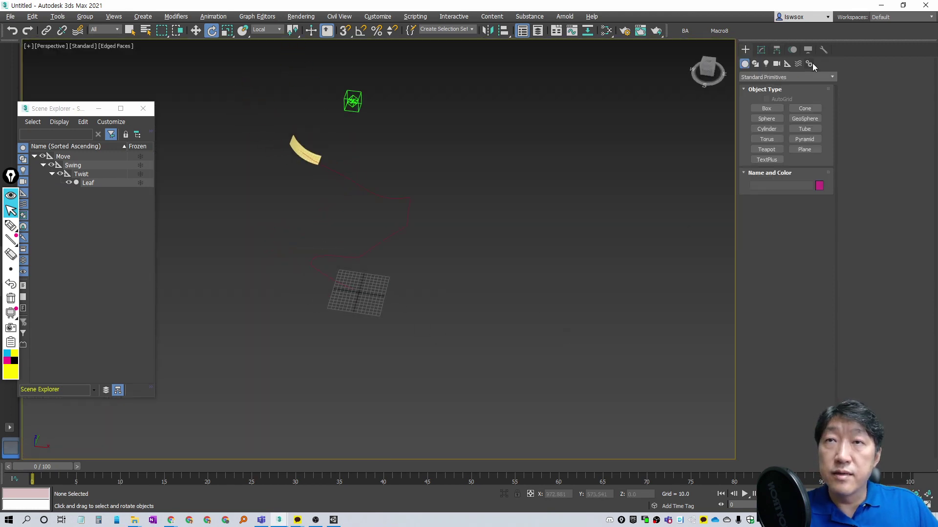
pyautogui.click(810, 63)
pyautogui.scroll(2, 507, 253)
pyautogui.scroll(2, 462, 286)
pyautogui.scroll(-2, 442, 299)
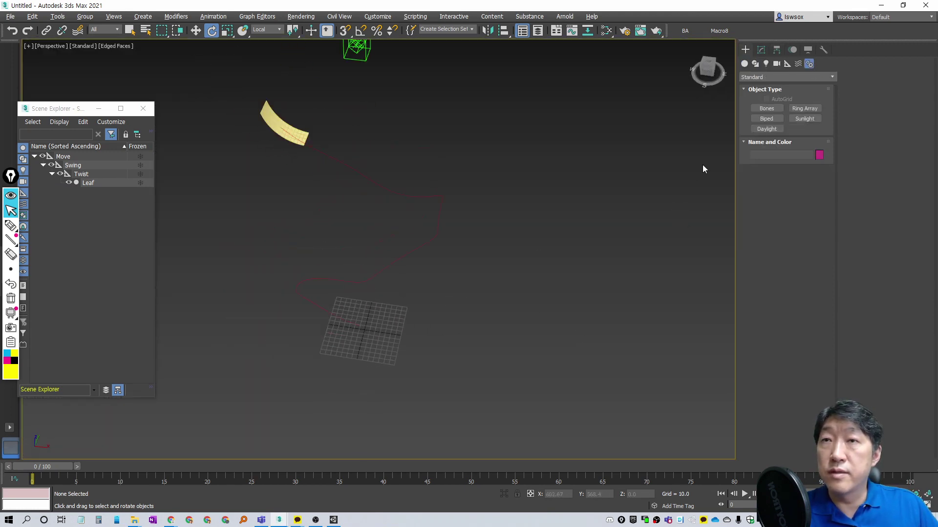
pyautogui.click(766, 108)
pyautogui.scroll(2, 508, 303)
pyautogui.keyDown('alt'); pyautogui.moveTo(466, 315); pyautogui.dragTo(461, 306, button='middle'); pyautogui.keyUp('alt')
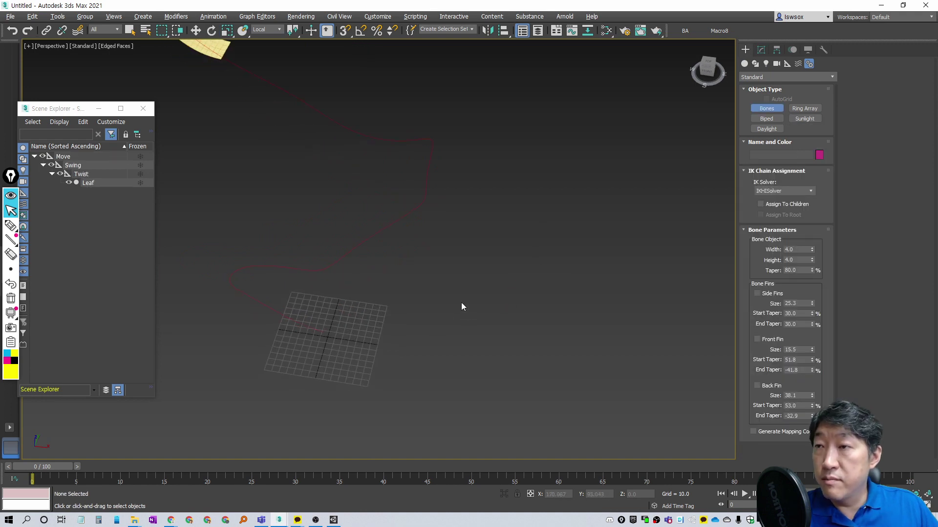
pyautogui.click(479, 289)
pyautogui.click(451, 302)
pyautogui.rightClick(452, 303)
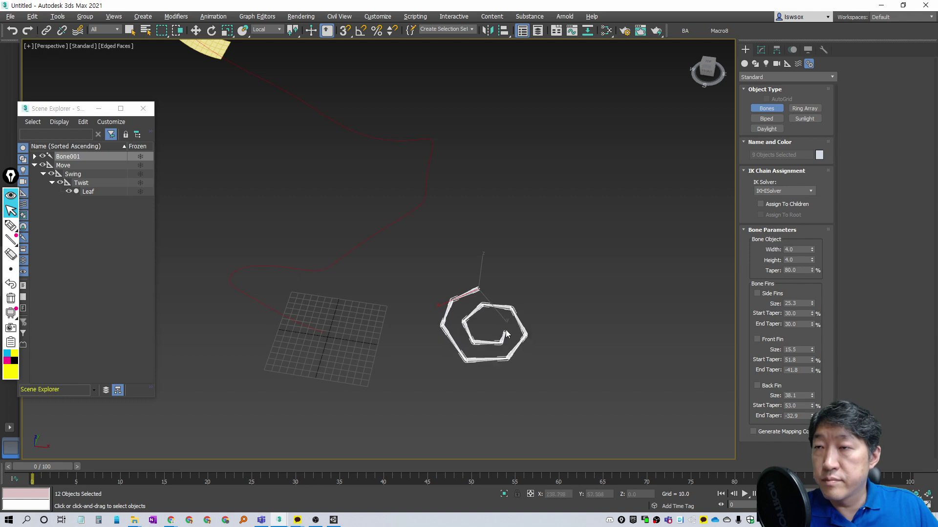
pyautogui.rightClick(487, 336)
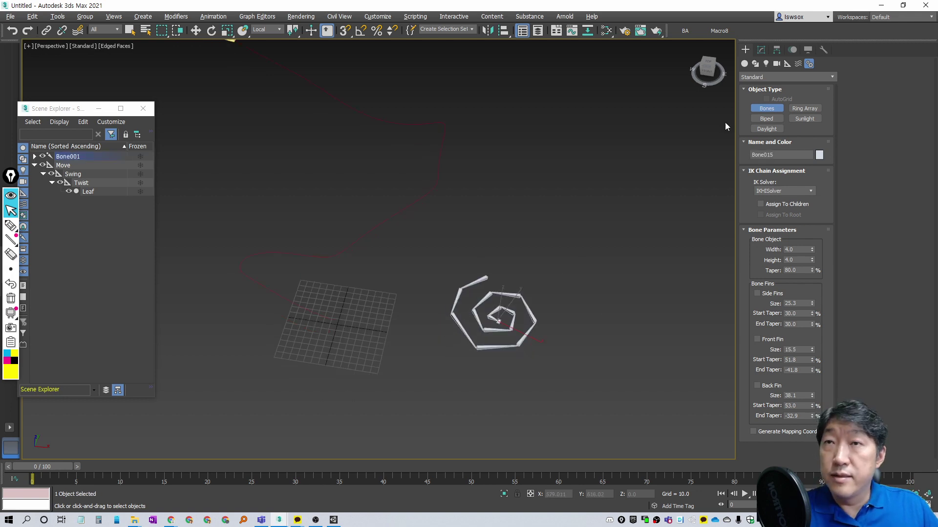
pyautogui.click(787, 64)
# Drag out a Dummy helper, Dummy001, enclosing the whole spiral bone chain.
pyautogui.press('e')
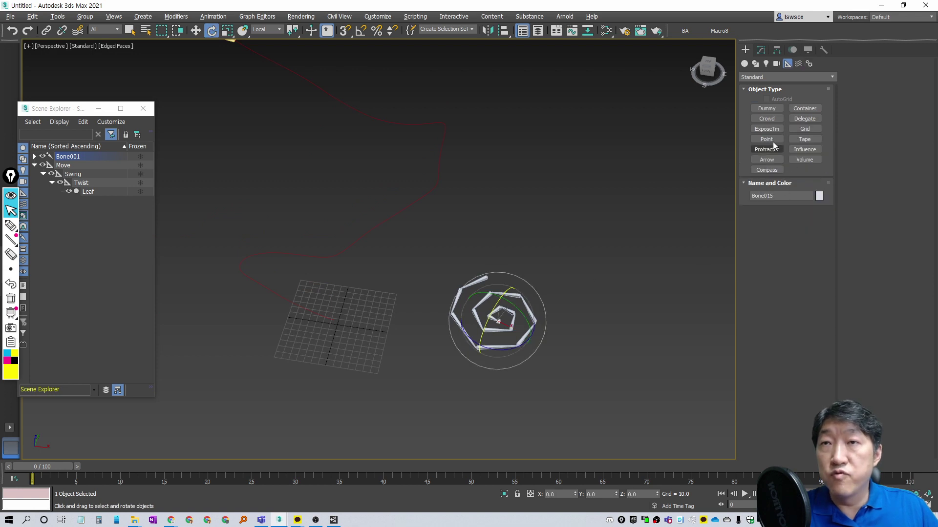
pyautogui.click(760, 108)
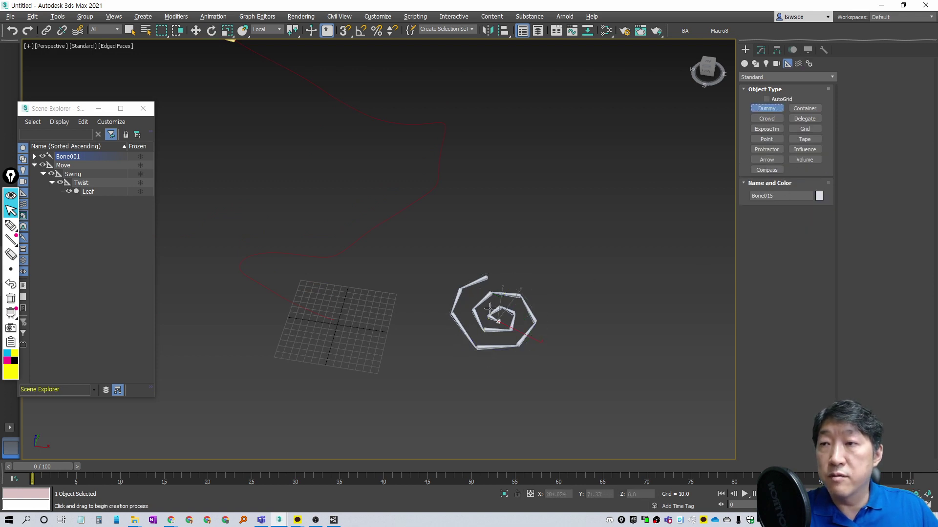
pyautogui.moveTo(542, 344); pyautogui.dragTo(529, 329)
pyautogui.moveTo(529, 329)
pyautogui.keyDown('alt'); pyautogui.mouseDown(button='middle')
pyautogui.moveTo(516, 259)
pyautogui.moveTo(530, 296)
pyautogui.moveTo(505, 337)
pyautogui.mouseUp(button='middle'); pyautogui.keyUp('alt')
pyautogui.scroll(3, 505, 337)
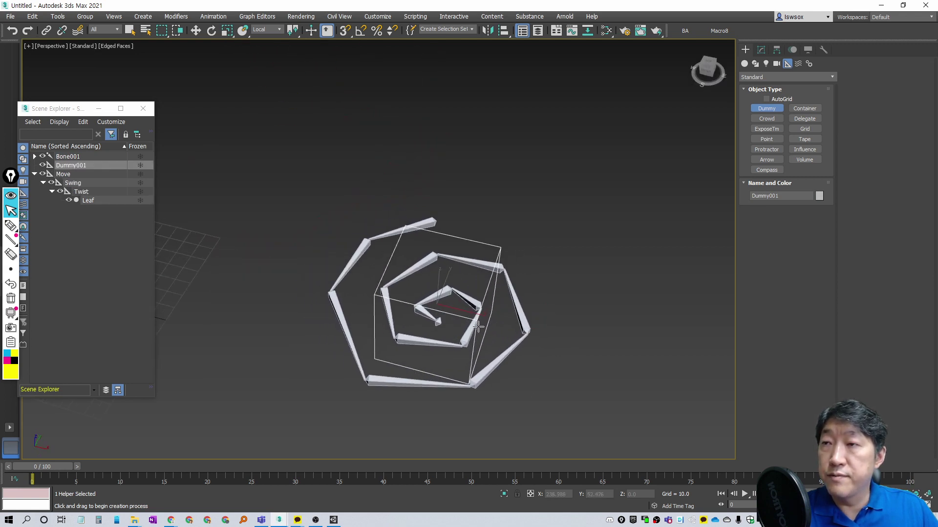
pyautogui.rightClick(486, 330)
pyautogui.click(73, 159)
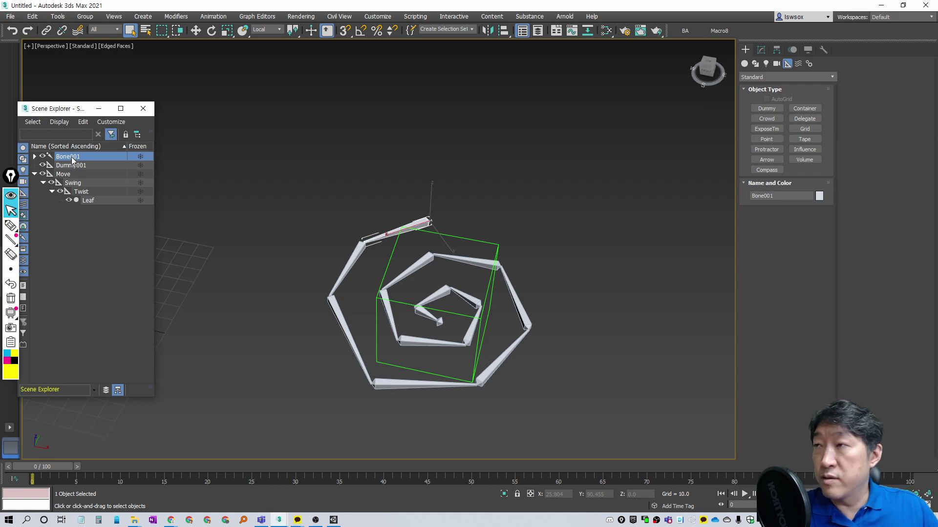
# Link Bone001 under Dummy001, test by rotating the dummy, then select the whole chain.
pyautogui.moveTo(76, 169); pyautogui.dragTo(75, 169)
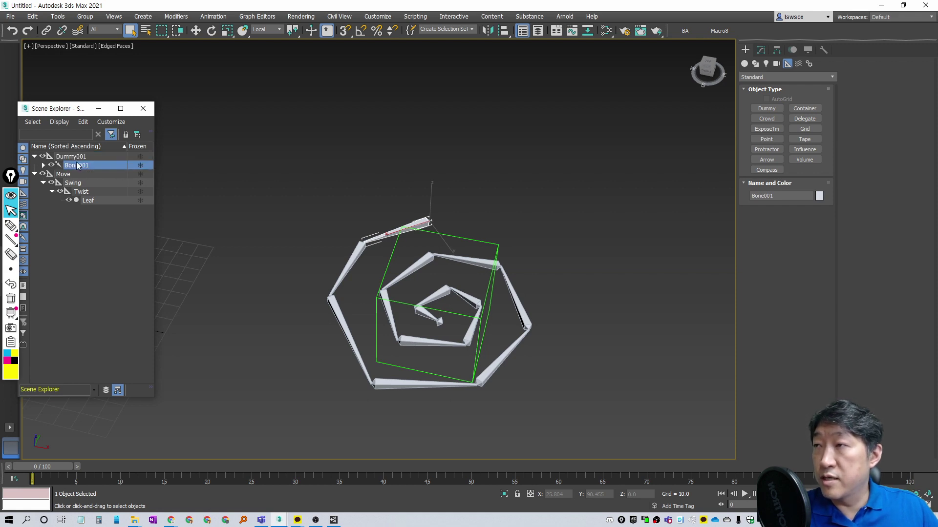
pyautogui.click(467, 238)
pyautogui.press('e')
pyautogui.moveTo(451, 299); pyautogui.dragTo(471, 309)
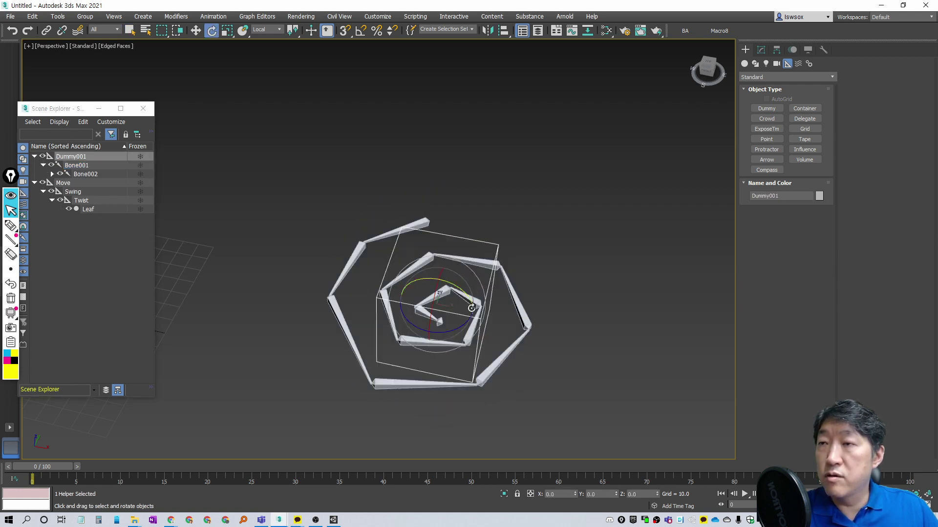
pyautogui.moveTo(466, 311)
pyautogui.keyDown('alt'); pyautogui.mouseDown(button='middle')
pyautogui.moveTo(561, 324)
pyautogui.moveTo(468, 325)
pyautogui.moveTo(371, 273)
pyautogui.mouseUp(button='middle'); pyautogui.keyUp('alt')
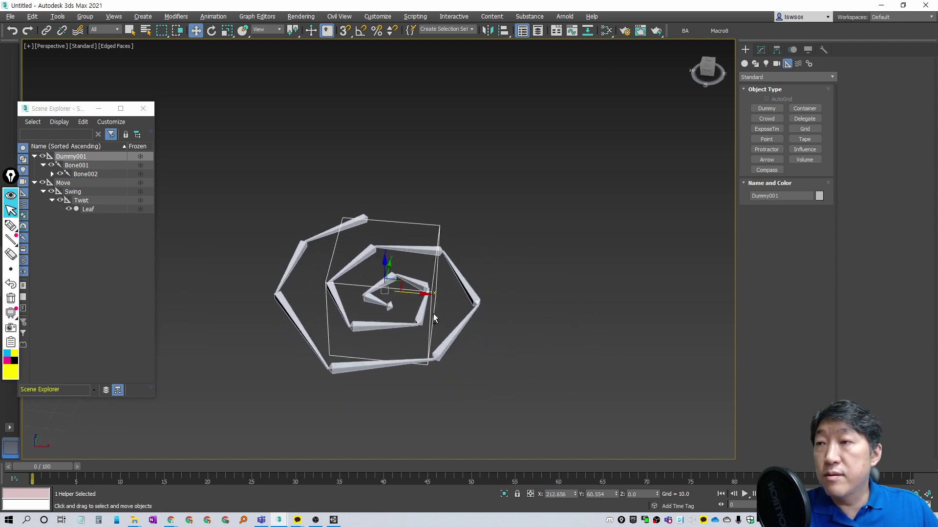
pyautogui.click(313, 253)
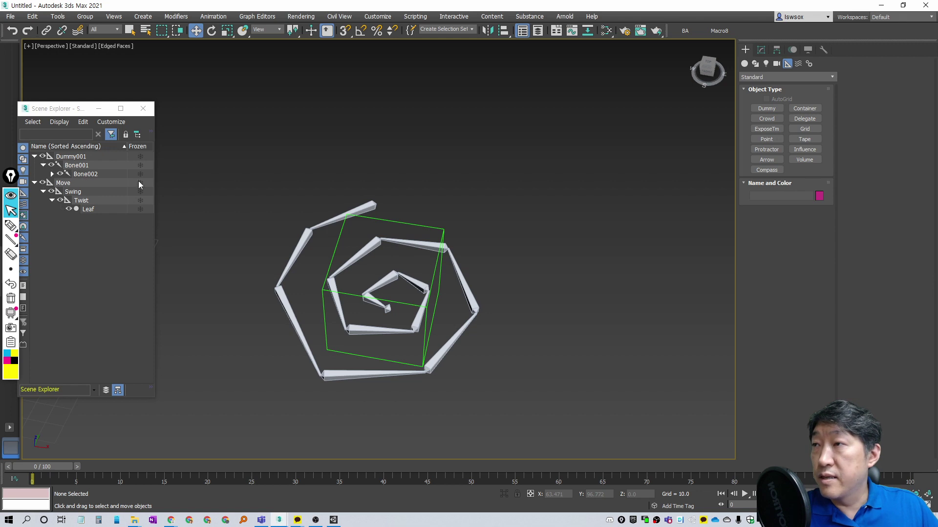
pyautogui.doubleClick(302, 245)
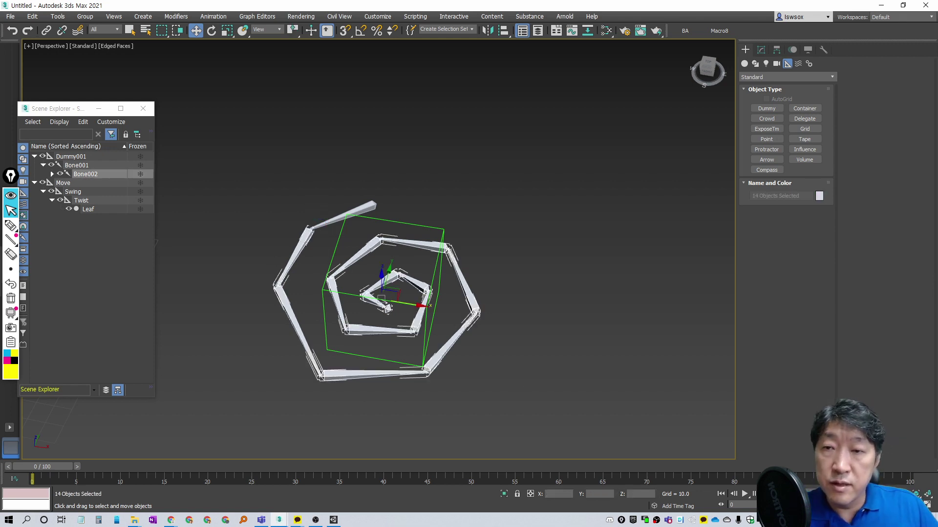
# With Auto Key on at frame 100, rotate the bones to unroll the spiral straight.
pyautogui.press('n')
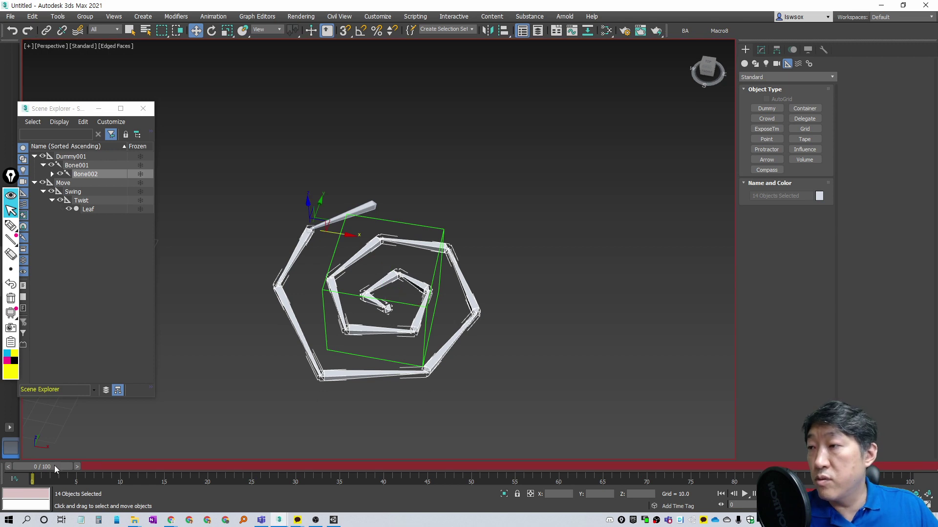
pyautogui.moveTo(54, 465); pyautogui.dragTo(903, 466)
pyautogui.press('e')
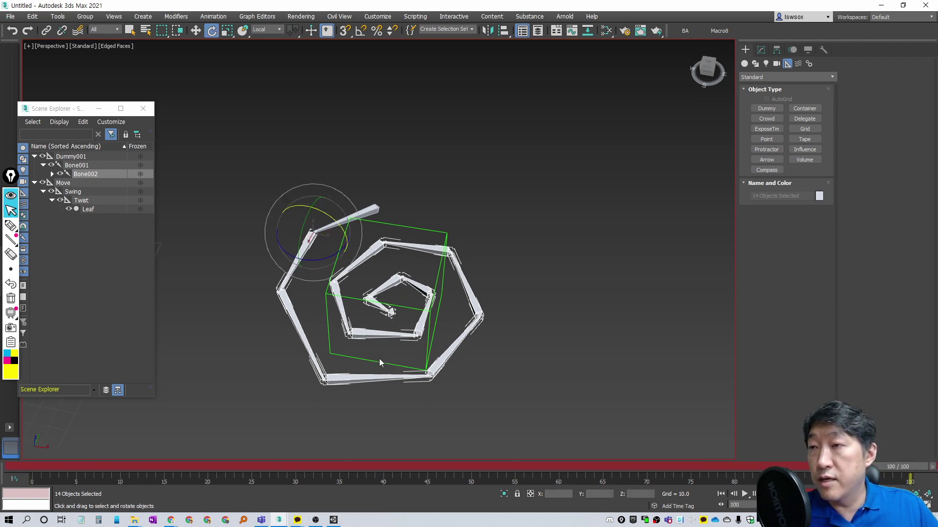
pyautogui.moveTo(312, 264); pyautogui.dragTo(262, 270)
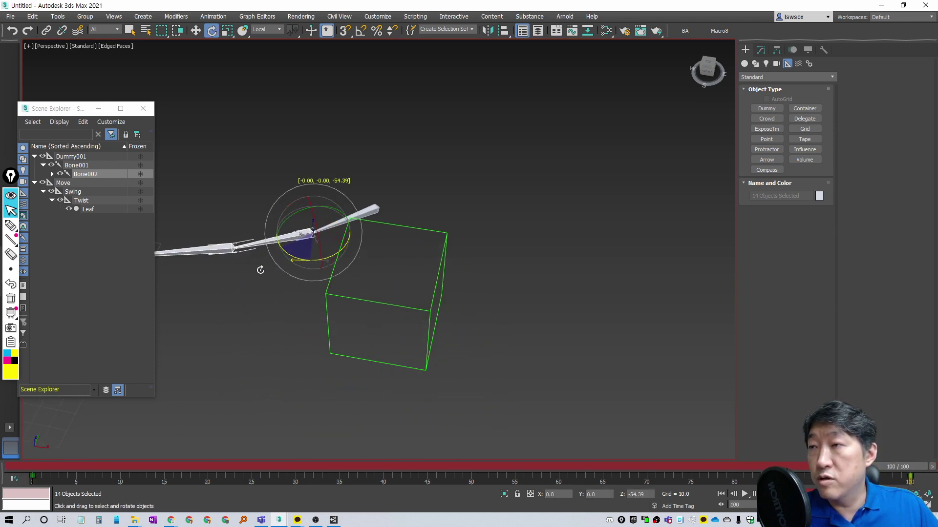
pyautogui.moveTo(262, 270); pyautogui.dragTo(534, 308, button='middle')
pyautogui.scroll(-5, 535, 308)
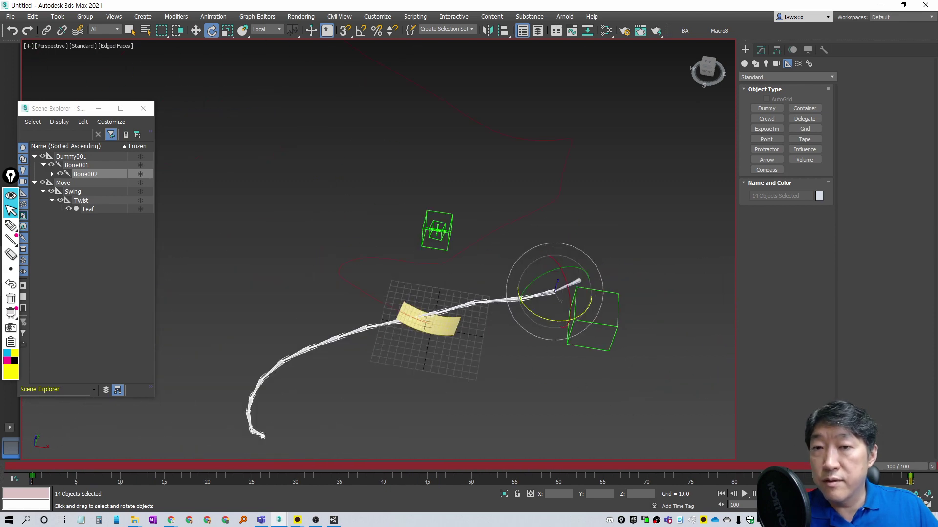
pyautogui.moveTo(897, 466)
pyautogui.mouseDown()
pyautogui.moveTo(58, 467)
pyautogui.moveTo(553, 480)
pyautogui.moveTo(32, 469)
pyautogui.mouseUp()
# Return to frame 0, select the bone chain, zoom extents on it, and deselect.
pyautogui.press('e')
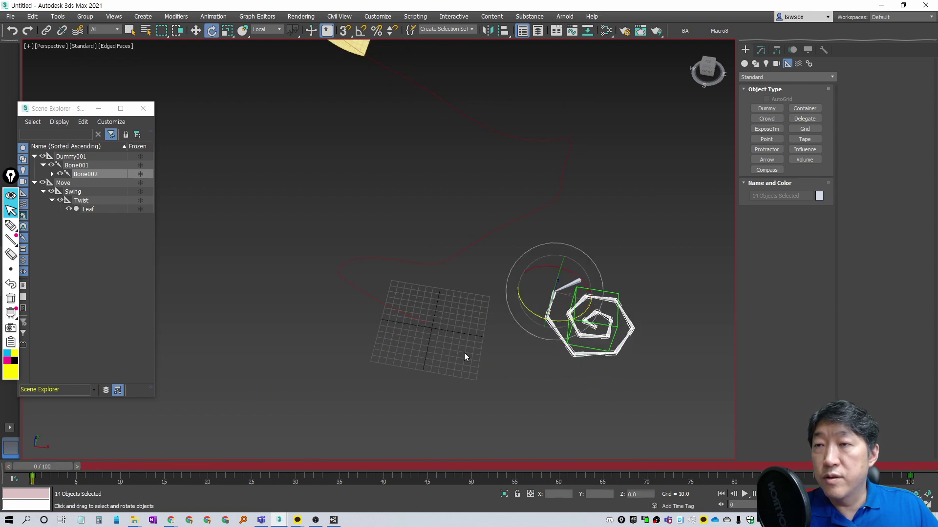
pyautogui.moveTo(607, 421); pyautogui.dragTo(403, 275)
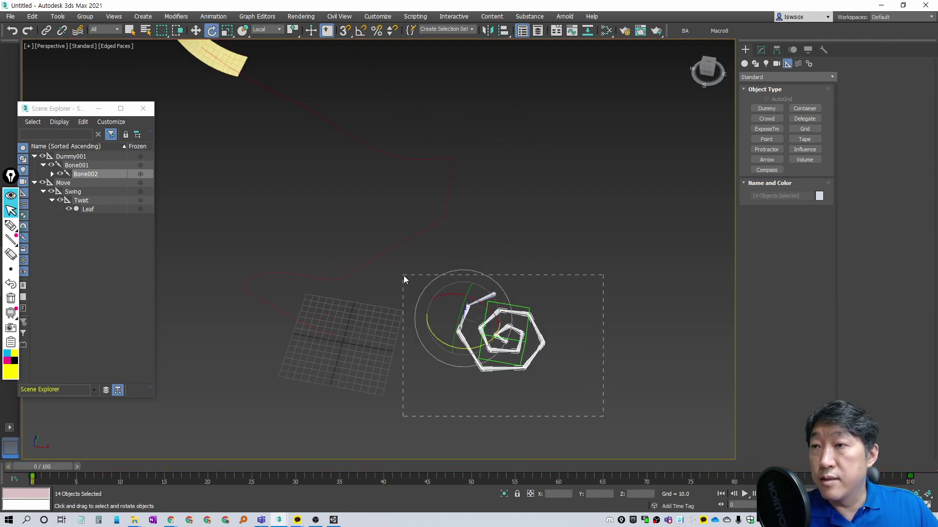
pyautogui.press('z')
pyautogui.scroll(-2, 465, 316)
pyautogui.scroll(-2, 467, 314)
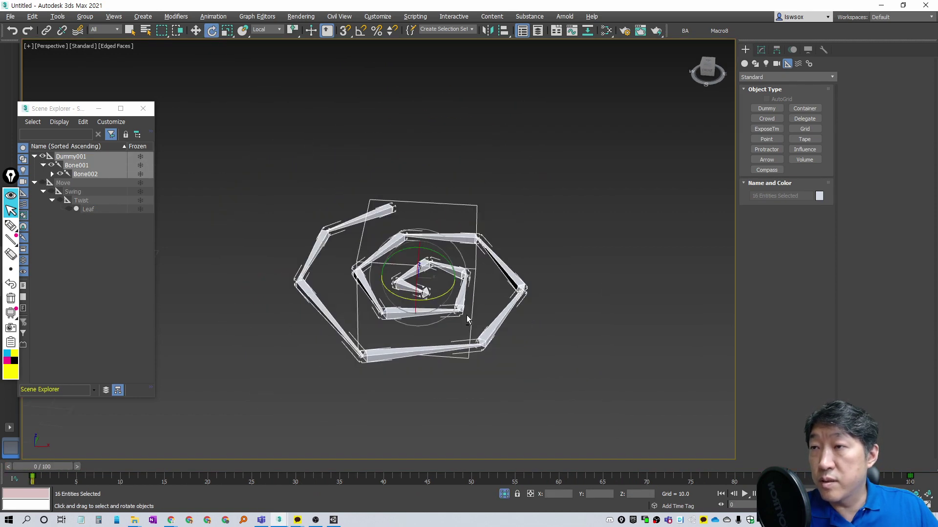
pyautogui.click(535, 377)
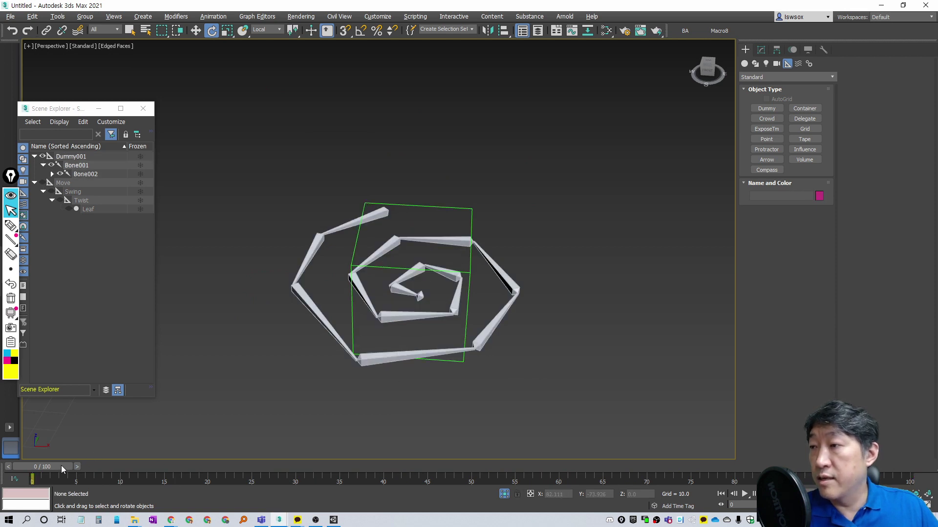
# Scrub the timeline to watch the bones uncoil and recoil, then select Dummy001.
pyautogui.moveTo(61, 465)
pyautogui.mouseDown()
pyautogui.moveTo(726, 477)
pyautogui.moveTo(32, 477)
pyautogui.mouseUp()
pyautogui.scroll(-2, 516, 372)
pyautogui.scroll(-1, 515, 373)
pyautogui.scroll(-1, 464, 344)
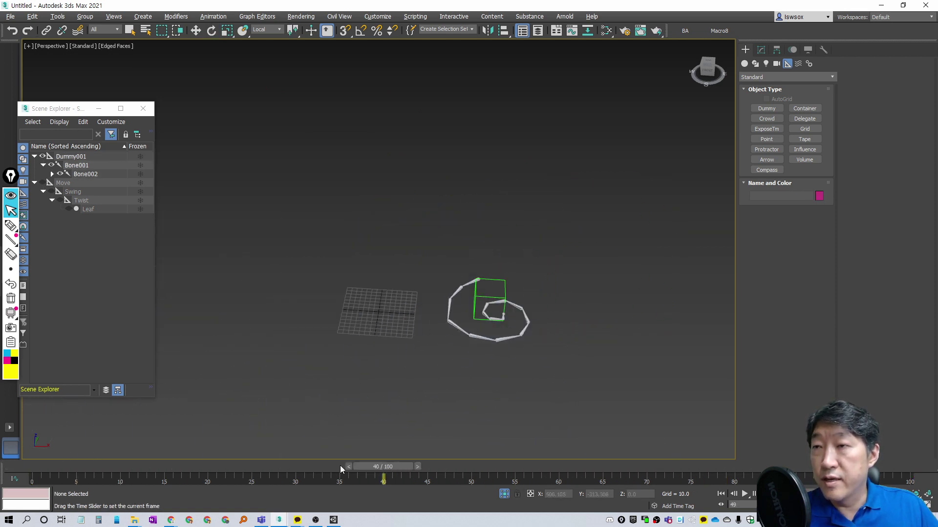
pyautogui.moveTo(469, 318)
pyautogui.mouseDown(button='middle')
pyautogui.moveTo(427, 331)
pyautogui.moveTo(505, 331)
pyautogui.mouseUp(button='middle')
pyautogui.click(505, 331)
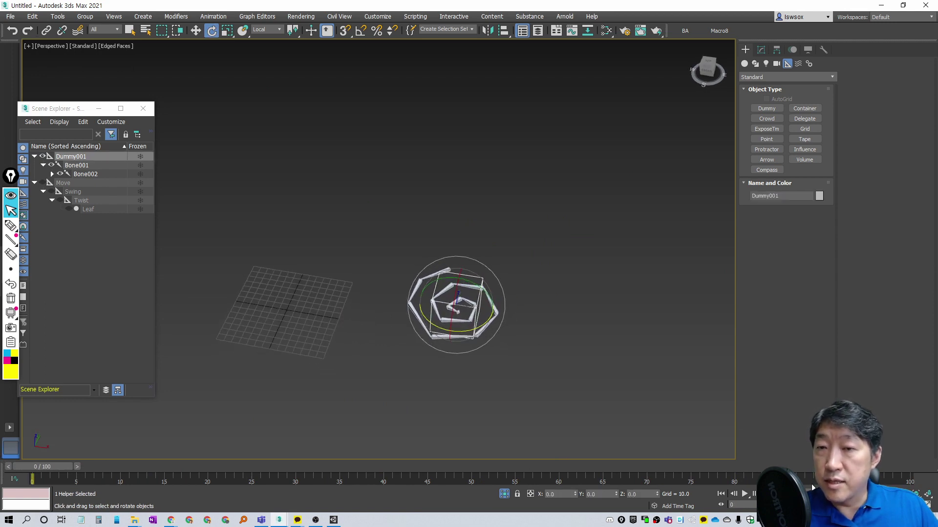
# Play back the uncoil, then non-uniformly scale Dummy001 to 60% along Y.
pyautogui.moveTo(488, 332)
pyautogui.keyDown('alt'); pyautogui.mouseDown(button='middle')
pyautogui.moveTo(477, 329)
pyautogui.moveTo(480, 365)
pyautogui.mouseUp(button='middle'); pyautogui.keyUp('alt')
pyautogui.scroll(2, 463, 337)
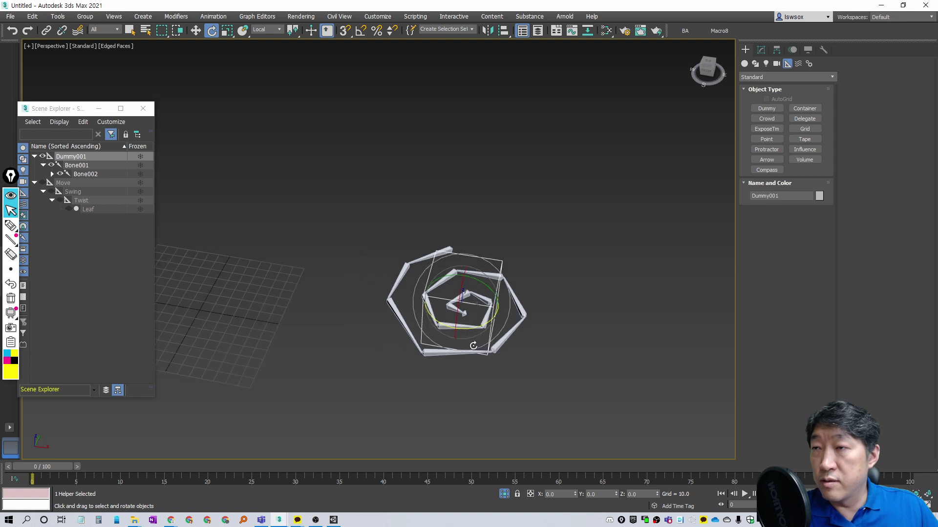
pyautogui.press('/')
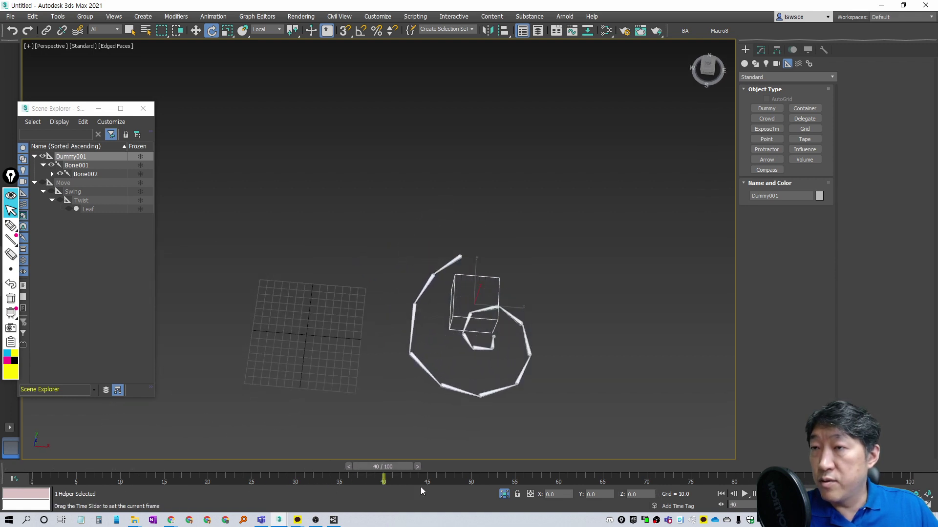
pyautogui.press('/')
pyautogui.keyDown('alt'); pyautogui.moveTo(438, 346); pyautogui.dragTo(459, 335, button='middle'); pyautogui.keyUp('alt')
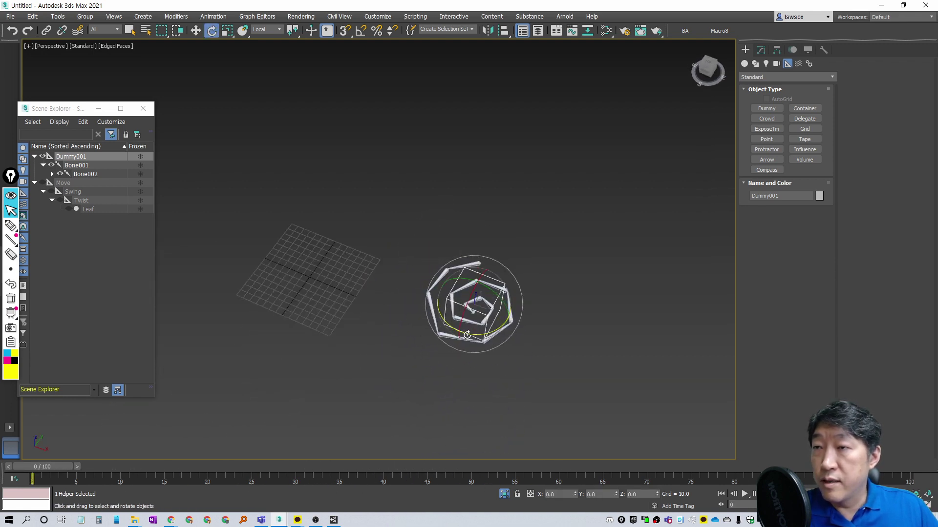
pyautogui.press('r')
pyautogui.moveTo(453, 340); pyautogui.dragTo(492, 294)
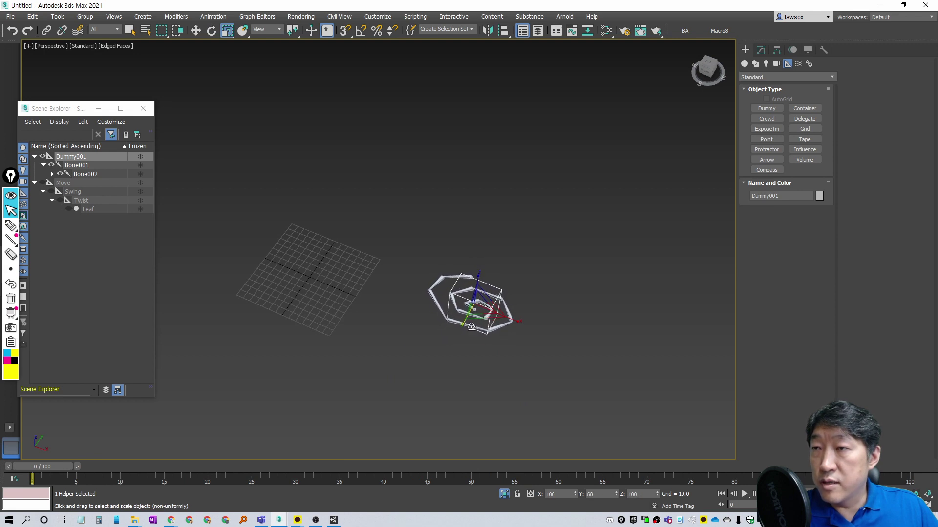
# Scrub through the uncoil animation, then stop at frame 55 and select Bone002.
pyautogui.moveTo(73, 467); pyautogui.dragTo(597, 484)
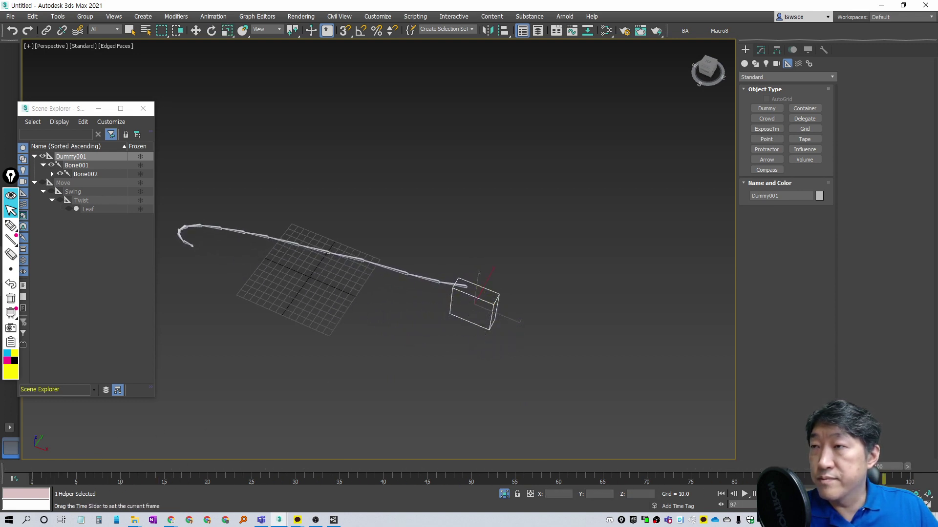
pyautogui.moveTo(597, 485); pyautogui.dragTo(31, 482)
pyautogui.press('r')
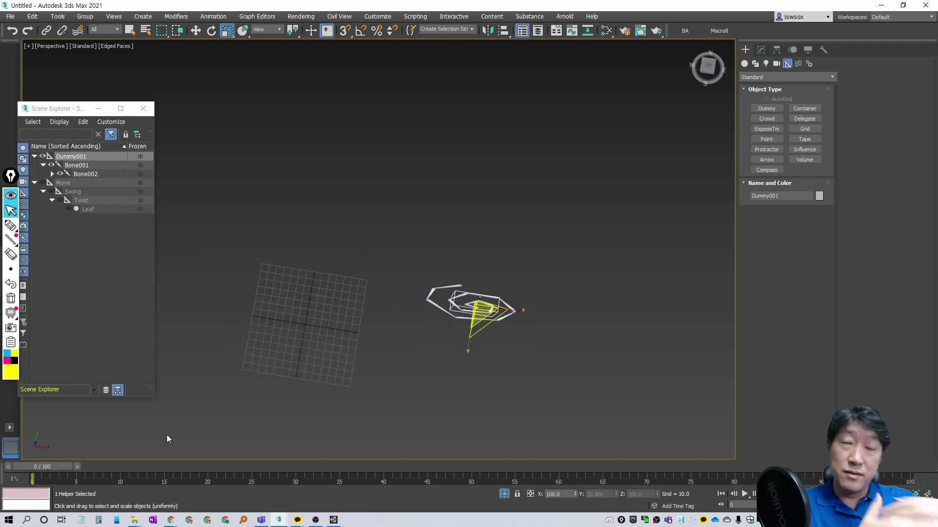
pyautogui.moveTo(65, 466); pyautogui.dragTo(904, 456)
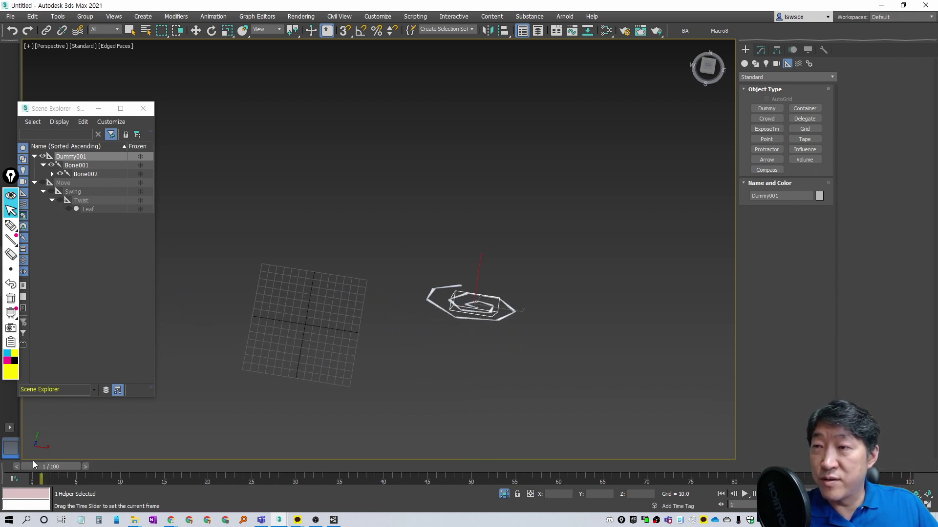
pyautogui.moveTo(903, 456)
pyautogui.mouseDown()
pyautogui.moveTo(71, 456)
pyautogui.moveTo(576, 479)
pyautogui.moveTo(218, 477)
pyautogui.moveTo(3, 430)
pyautogui.mouseUp()
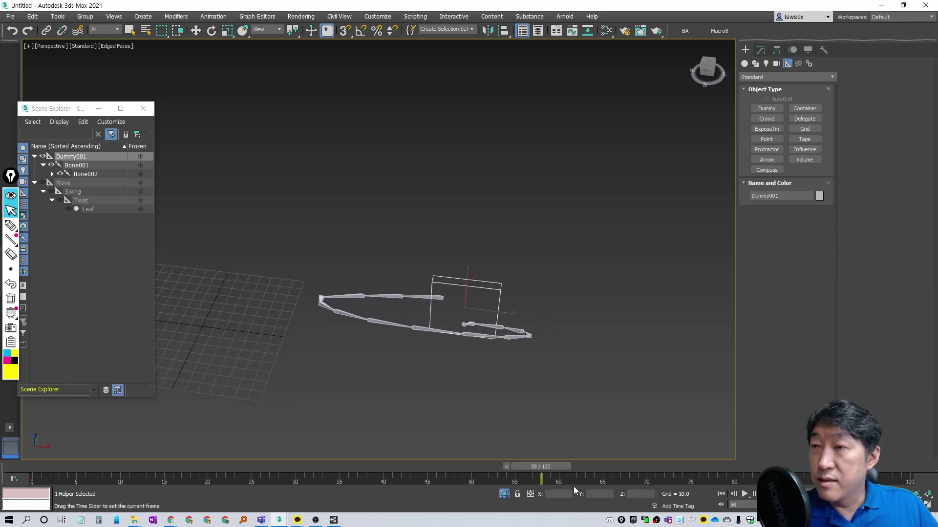
pyautogui.press('r')
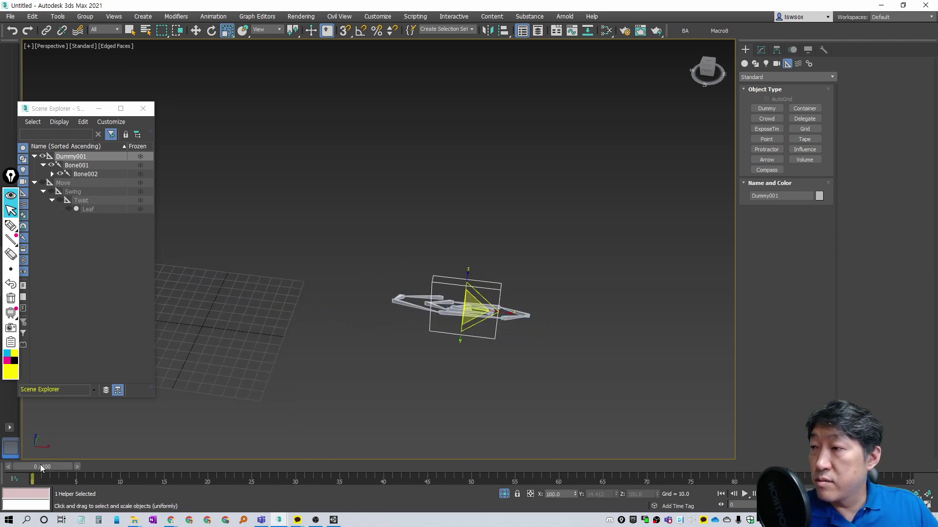
pyautogui.moveTo(33, 478); pyautogui.dragTo(515, 478)
pyautogui.click(391, 321)
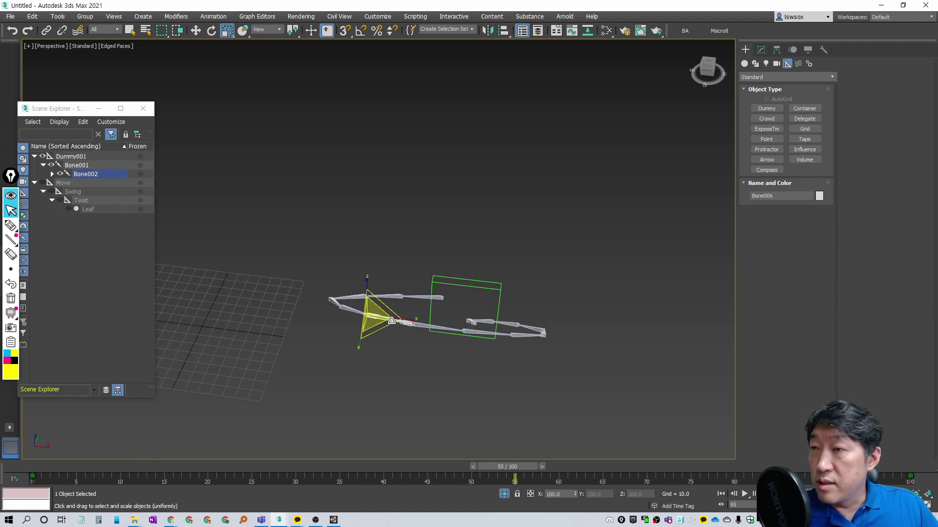
pyautogui.keyDown('alt'); pyautogui.moveTo(391, 322); pyautogui.dragTo(386, 347, button='middle'); pyautogui.keyUp('alt')
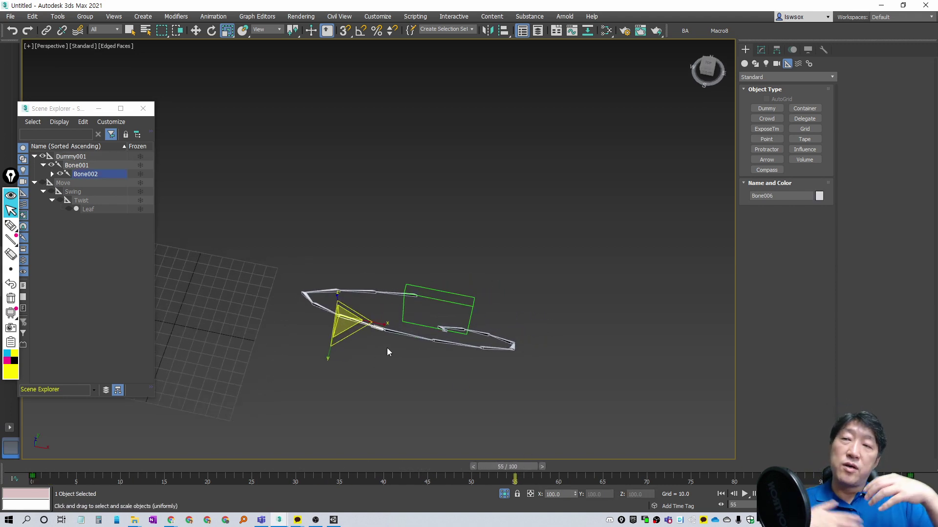
# Create Box001 and set its length, width and height to 20.
pyautogui.click(744, 65)
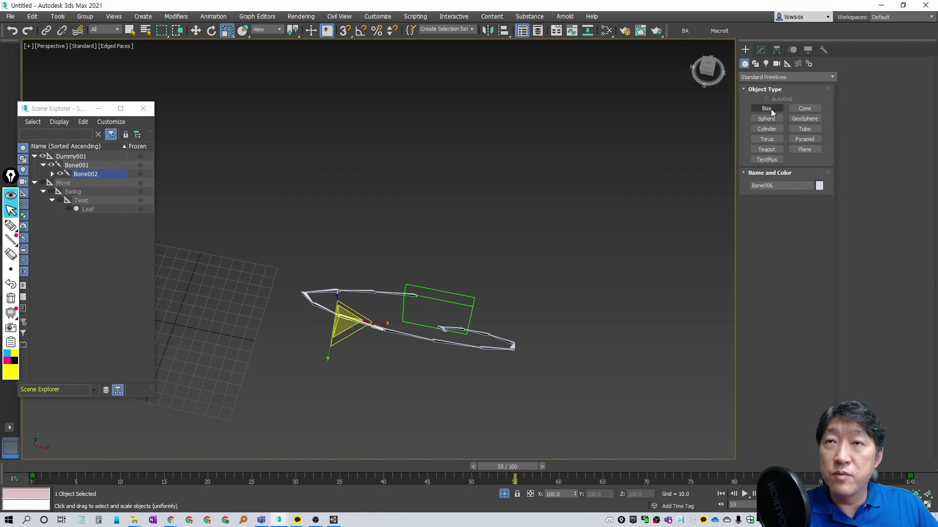
pyautogui.click(763, 111)
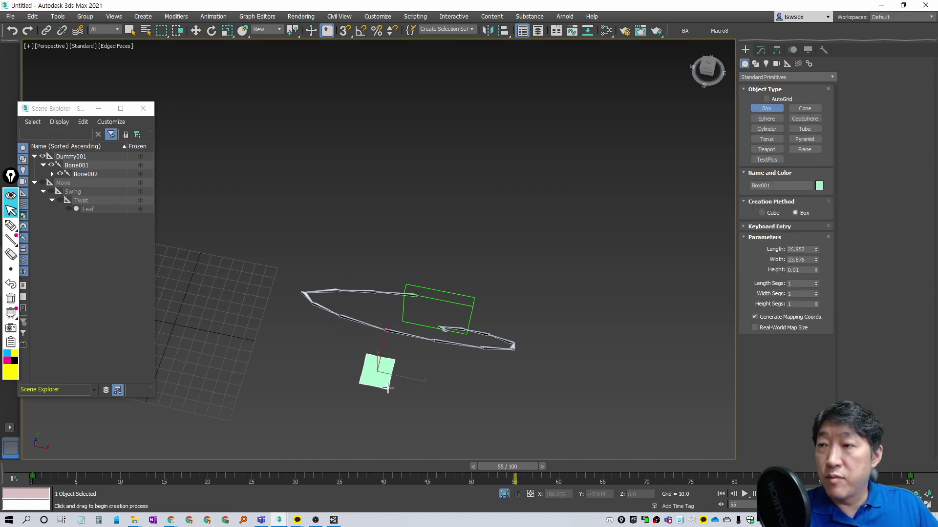
pyautogui.click(488, 337)
pyautogui.click(761, 50)
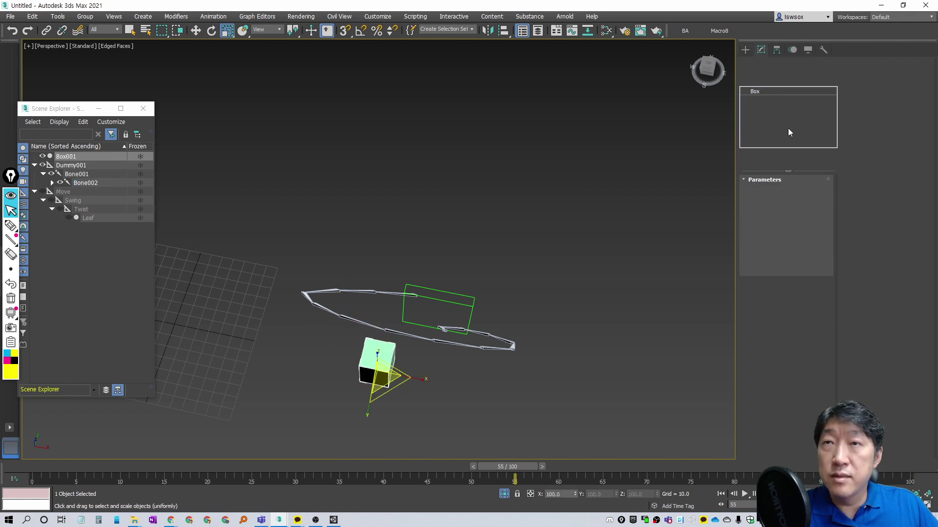
pyautogui.doubleClick(801, 191)
pyautogui.write('20')
pyautogui.press('Tab')
pyautogui.write('2')
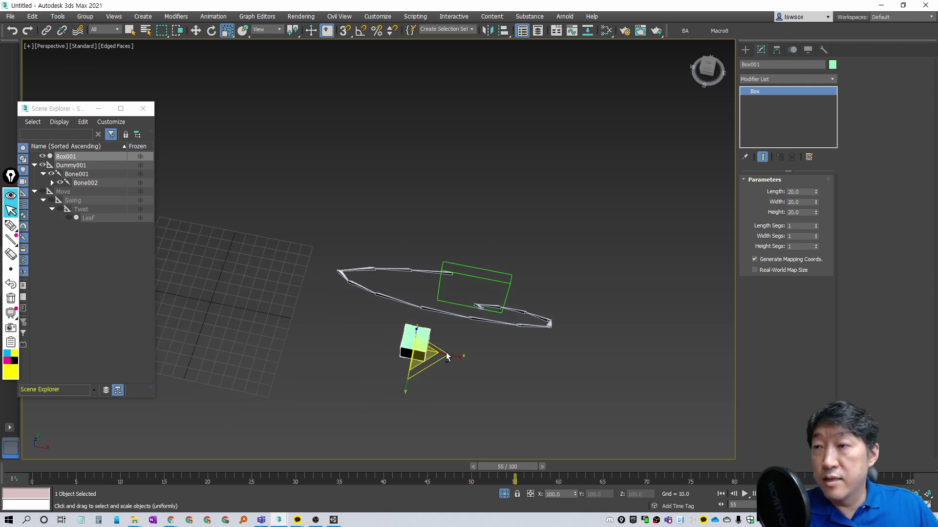
# Link Box001 to Bone002 so it becomes the bone's child.
pyautogui.moveTo(447, 352)
pyautogui.keyDown('alt'); pyautogui.mouseDown(button='middle')
pyautogui.moveTo(458, 312)
pyautogui.moveTo(458, 372)
pyautogui.moveTo(464, 357)
pyautogui.mouseUp(button='middle'); pyautogui.keyUp('alt')
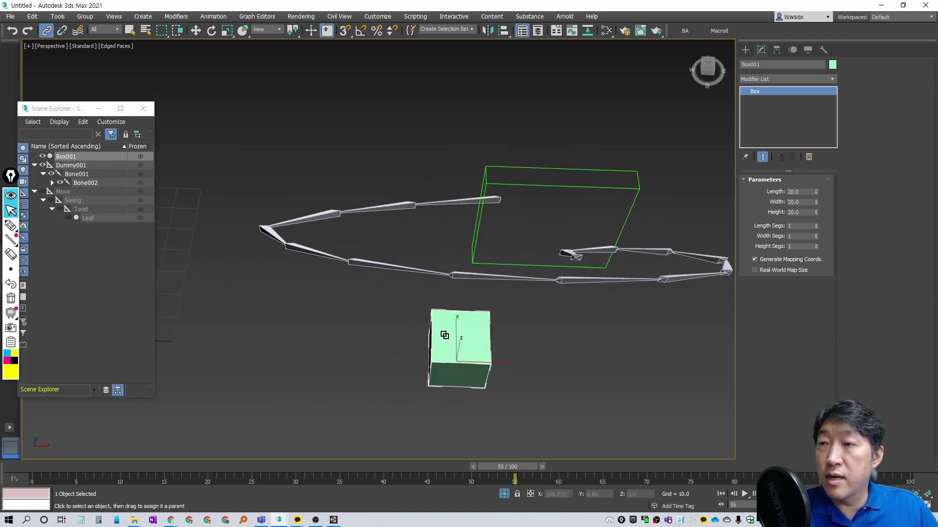
pyautogui.moveTo(444, 335); pyautogui.dragTo(401, 270)
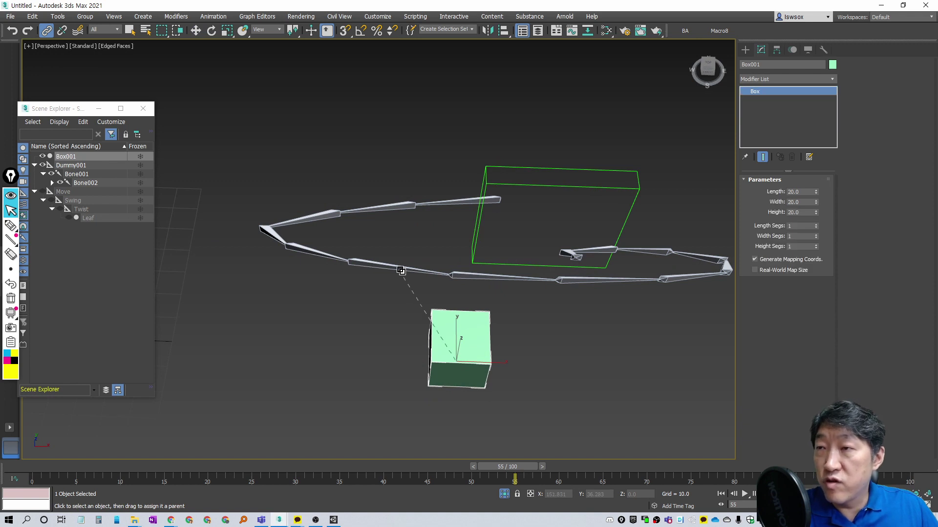
pyautogui.moveTo(401, 270); pyautogui.dragTo(401, 270)
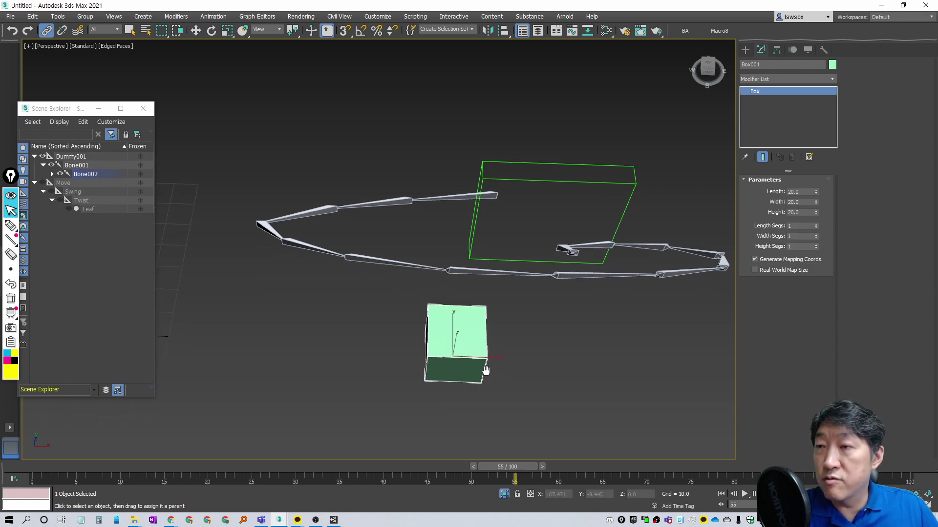
pyautogui.keyDown('alt'); pyautogui.moveTo(405, 293); pyautogui.dragTo(446, 332, button='middle'); pyautogui.keyUp('alt')
# Scrub the animation to confirm Box001 rides along the uncoiling chain, then select Dummy001.
pyautogui.moveTo(512, 470)
pyautogui.mouseDown()
pyautogui.moveTo(404, 467)
pyautogui.moveTo(693, 471)
pyautogui.moveTo(391, 463)
pyautogui.mouseUp()
pyautogui.moveTo(125, 444); pyautogui.dragTo(4, 438)
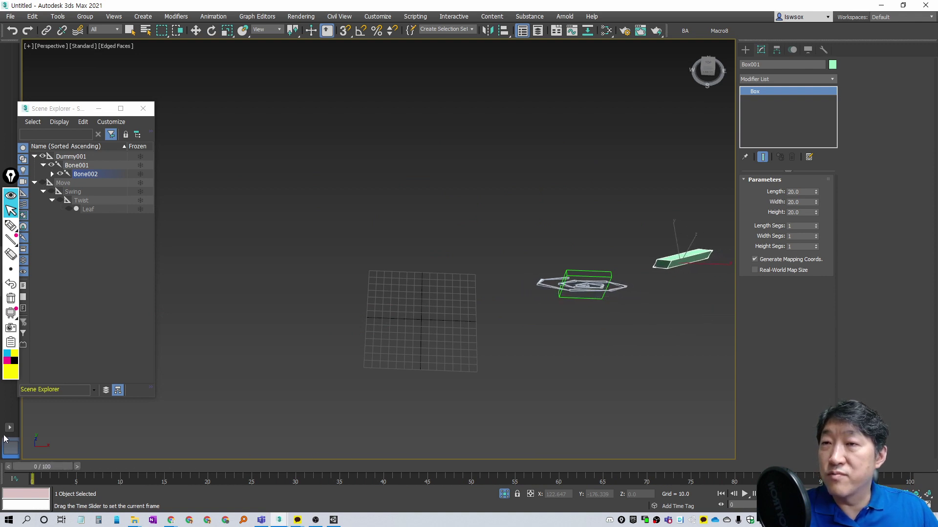
pyautogui.moveTo(654, 492); pyautogui.dragTo(524, 492)
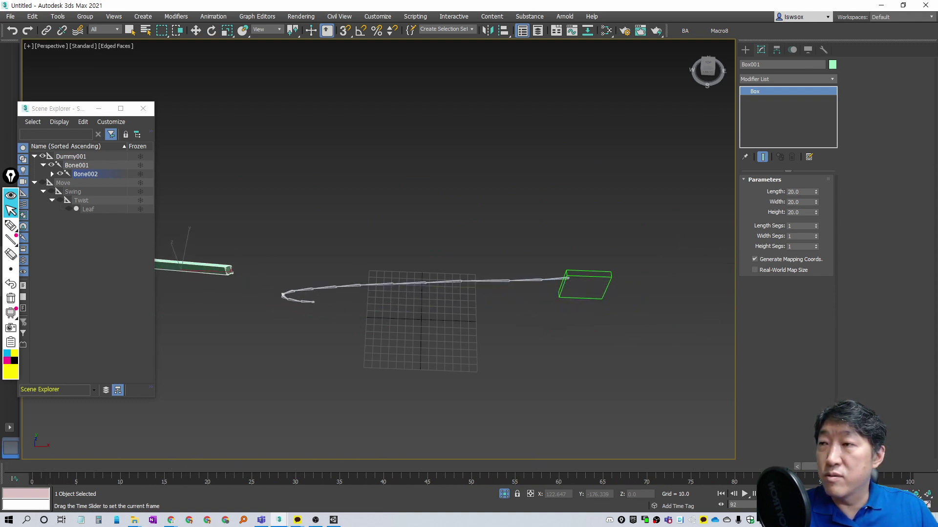
pyautogui.moveTo(559, 399); pyautogui.dragTo(450, 417, button='middle')
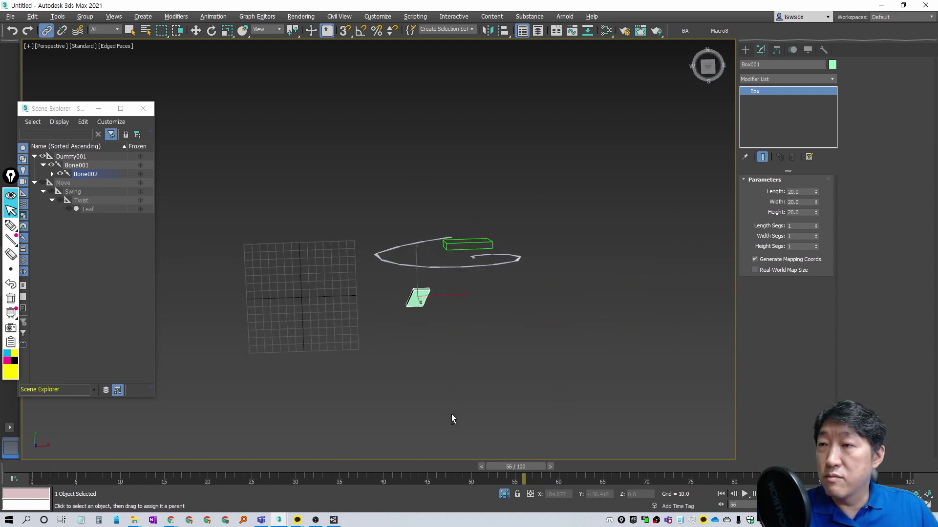
pyautogui.moveTo(528, 467)
pyautogui.mouseDown()
pyautogui.moveTo(515, 464)
pyautogui.moveTo(840, 467)
pyautogui.mouseUp()
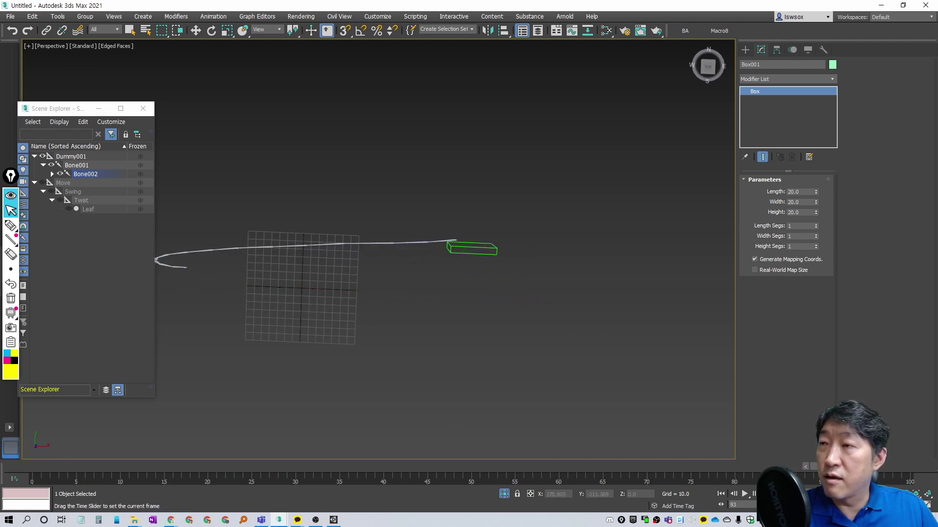
pyautogui.moveTo(223, 329)
pyautogui.mouseDown(button='middle')
pyautogui.moveTo(424, 324)
pyautogui.moveTo(392, 333)
pyautogui.mouseUp(button='middle')
pyautogui.click(635, 259)
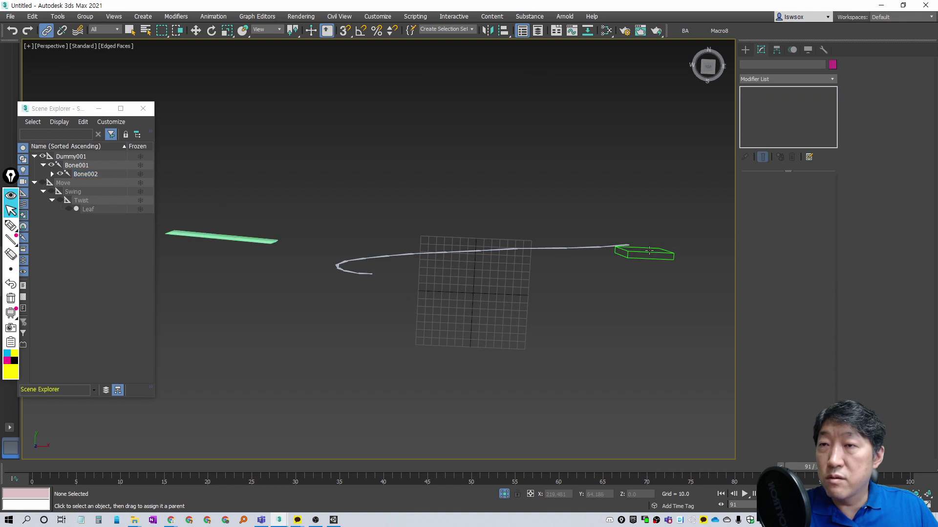
pyautogui.moveTo(652, 292)
pyautogui.keyDown('alt'); pyautogui.mouseDown(button='middle')
pyautogui.moveTo(622, 287)
pyautogui.moveTo(546, 364)
pyautogui.moveTo(547, 327)
pyautogui.moveTo(500, 407)
pyautogui.mouseUp(button='middle'); pyautogui.keyUp('alt')
pyautogui.moveTo(585, 340); pyautogui.dragTo(541, 353, button='middle')
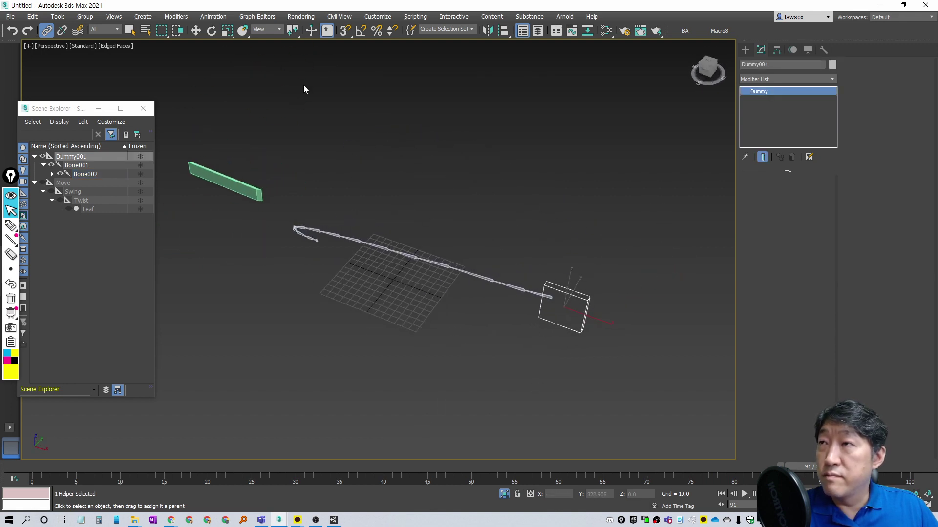
# Reset Dummy001's Y scale to 100 in Scale Transform Type-In, then scrub to frame 35.
pyautogui.rightClick(225, 33)
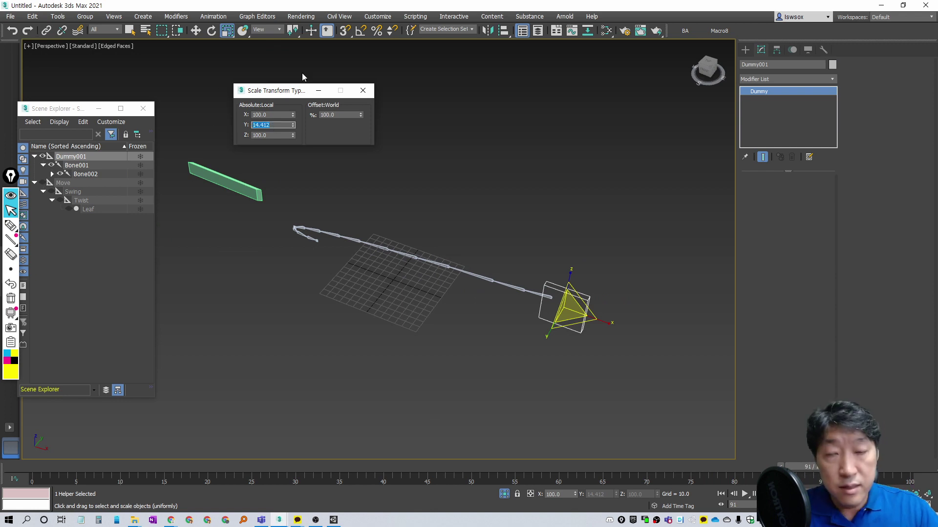
pyautogui.write('100')
pyautogui.press('Return')
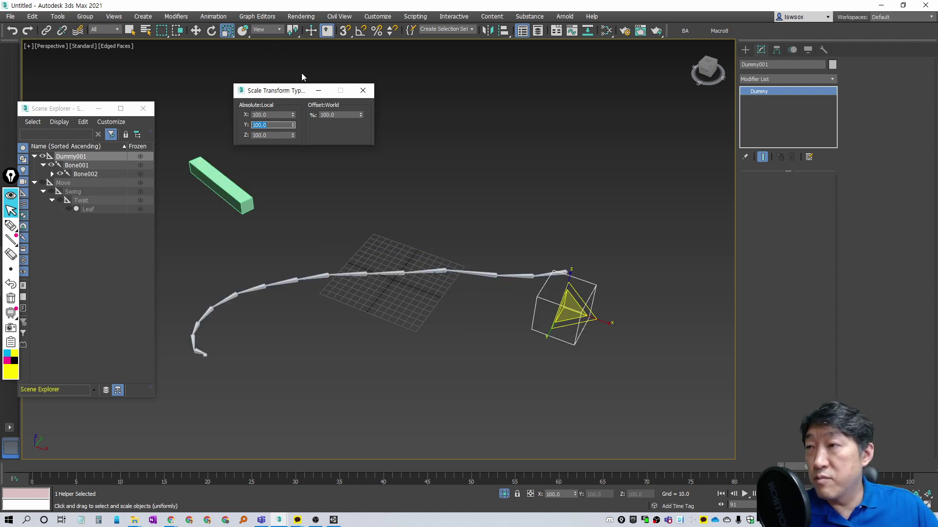
pyautogui.moveTo(108, 472)
pyautogui.mouseDown()
pyautogui.moveTo(462, 469)
pyautogui.moveTo(187, 473)
pyautogui.moveTo(266, 468)
pyautogui.mouseUp()
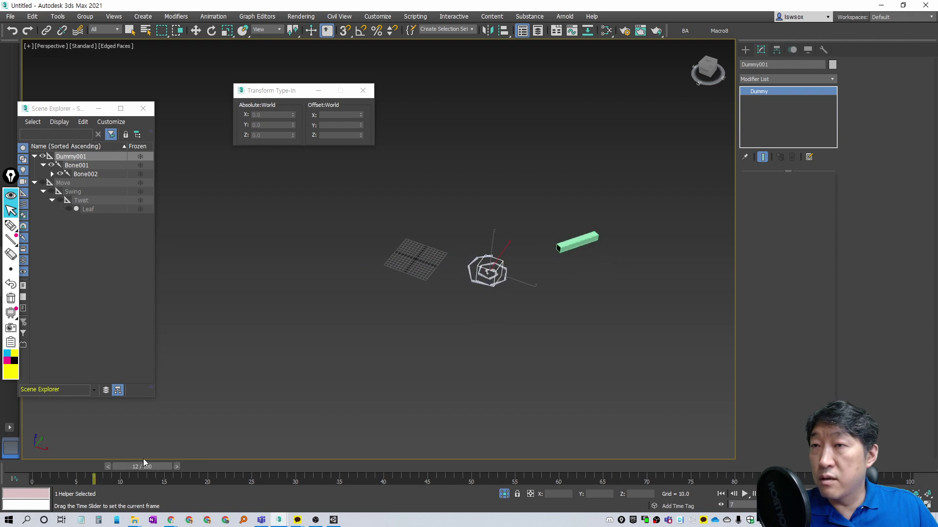
pyautogui.moveTo(204, 463)
pyautogui.mouseDown()
pyautogui.moveTo(245, 452)
pyautogui.moveTo(398, 451)
pyautogui.moveTo(151, 450)
pyautogui.moveTo(333, 451)
pyautogui.mouseUp()
# Scale Dummy001 to 47.329% along X, then stretch Box001 non-uniformly along one axis.
pyautogui.press('r')
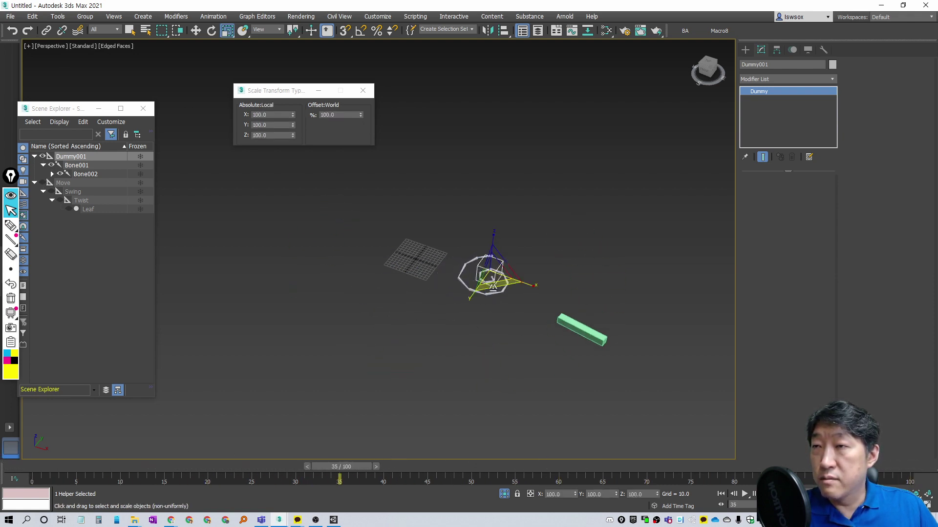
pyautogui.moveTo(468, 298); pyautogui.dragTo(501, 278)
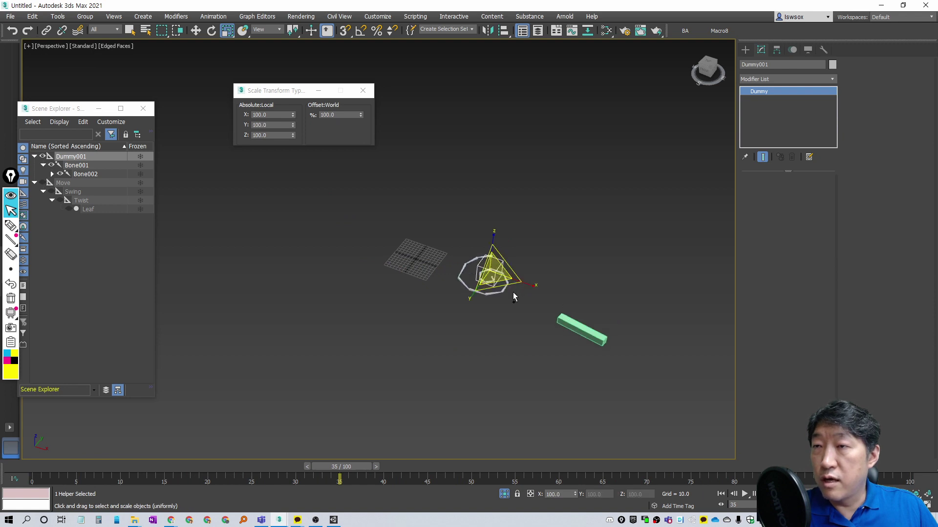
pyautogui.moveTo(341, 467)
pyautogui.mouseDown()
pyautogui.moveTo(308, 466)
pyautogui.moveTo(540, 466)
pyautogui.moveTo(2, 455)
pyautogui.mouseUp()
pyautogui.press('r')
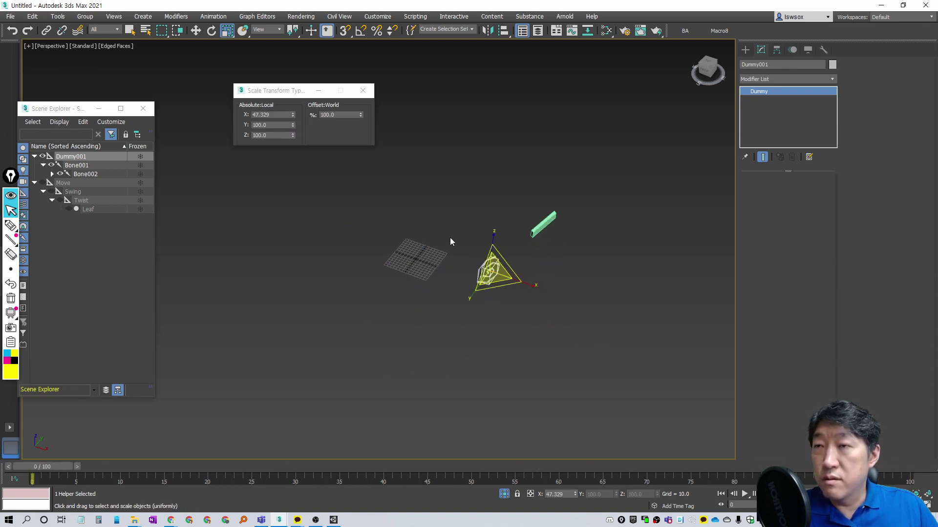
pyautogui.moveTo(542, 227); pyautogui.dragTo(524, 277)
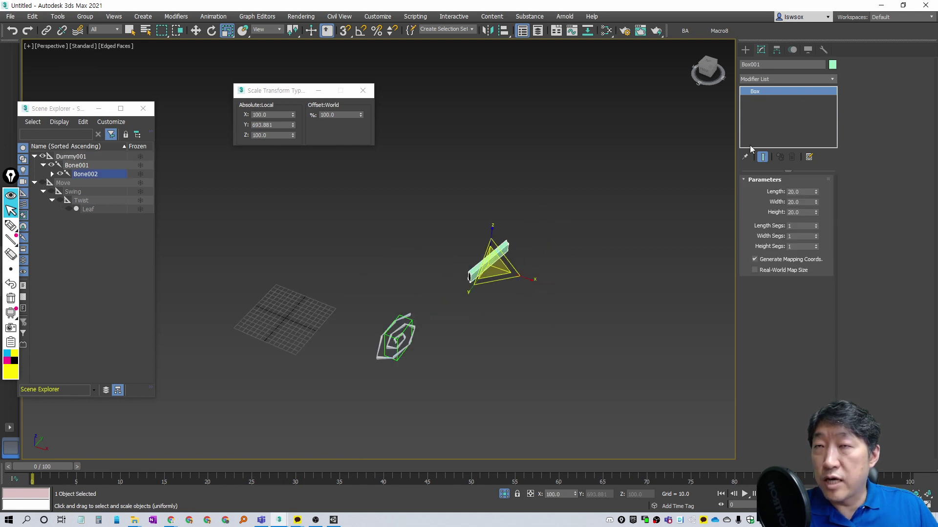
# Create a small pink box, Box002, next to the bone spiral.
pyautogui.click(745, 51)
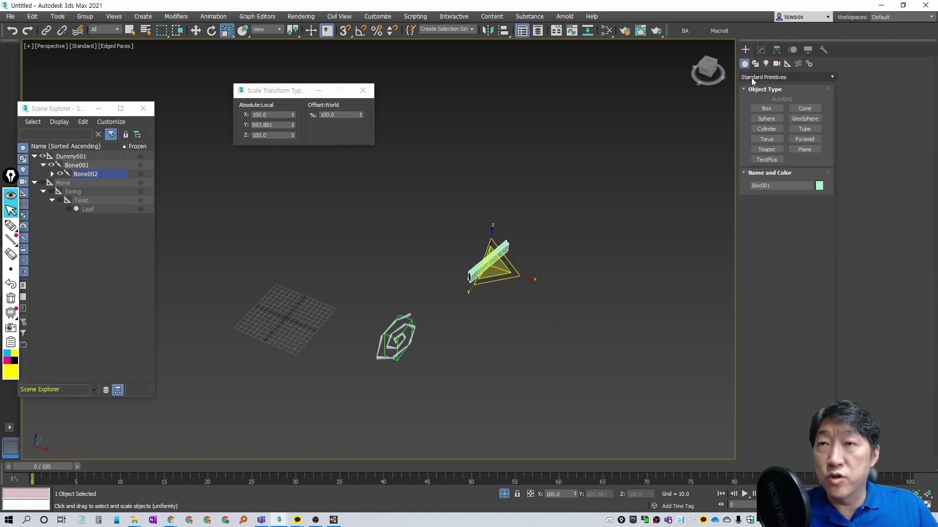
pyautogui.click(766, 108)
pyautogui.moveTo(508, 299); pyautogui.dragTo(531, 313)
pyautogui.click(531, 281)
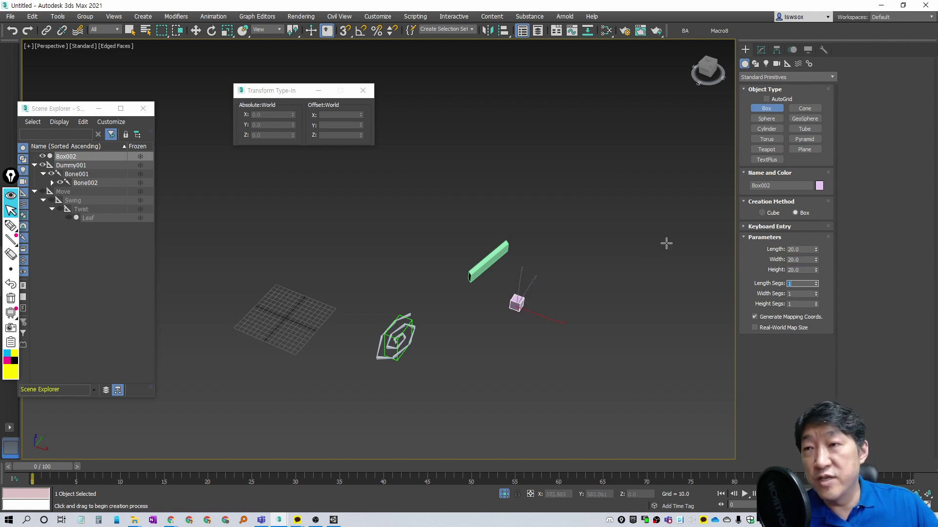
# Link Box002 to Bone002 and scrub to confirm it follows the chain.
pyautogui.moveTo(497, 468); pyautogui.dragTo(30, 468)
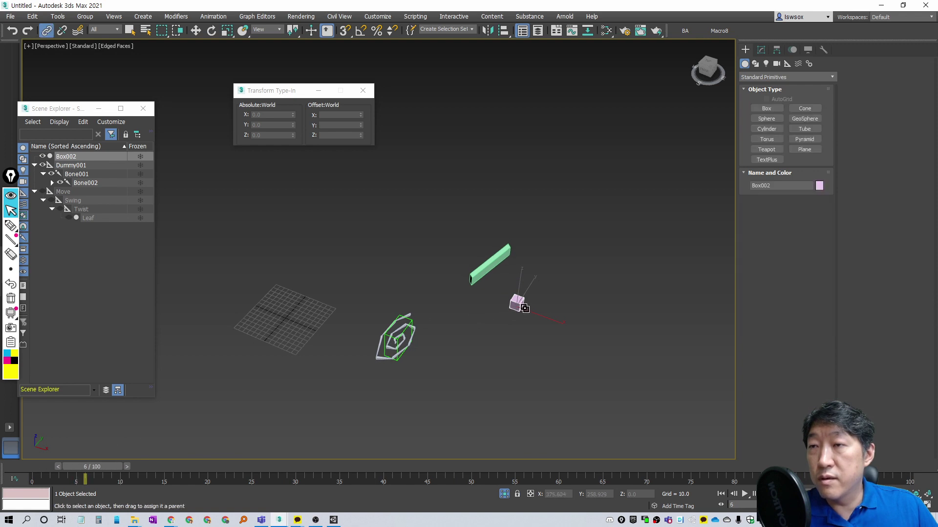
pyautogui.moveTo(516, 302); pyautogui.dragTo(490, 266)
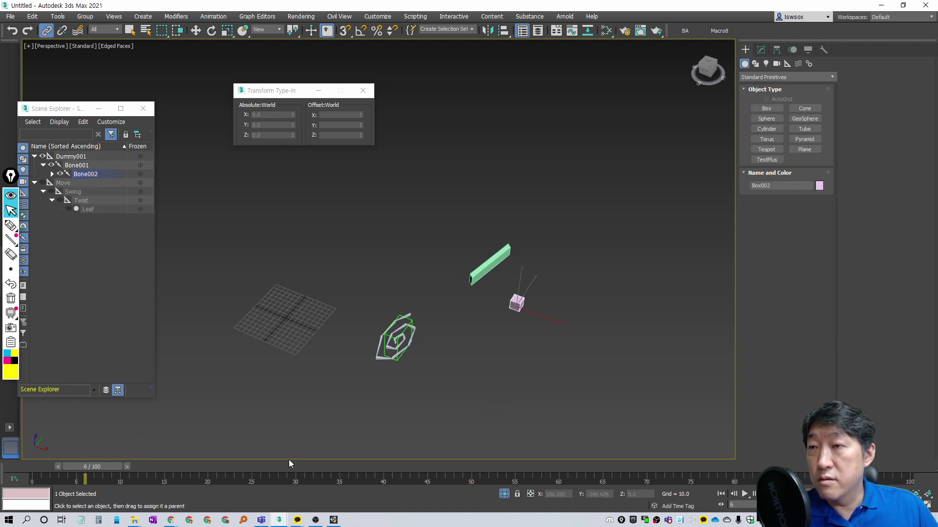
pyautogui.moveTo(112, 468)
pyautogui.mouseDown()
pyautogui.moveTo(840, 468)
pyautogui.moveTo(575, 470)
pyautogui.mouseUp()
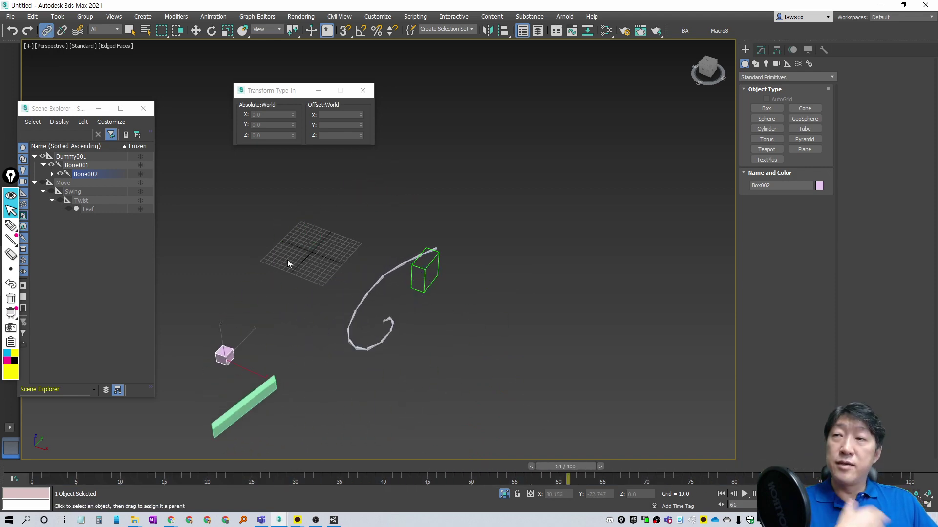
pyautogui.hotkey('alt', 'Tab')
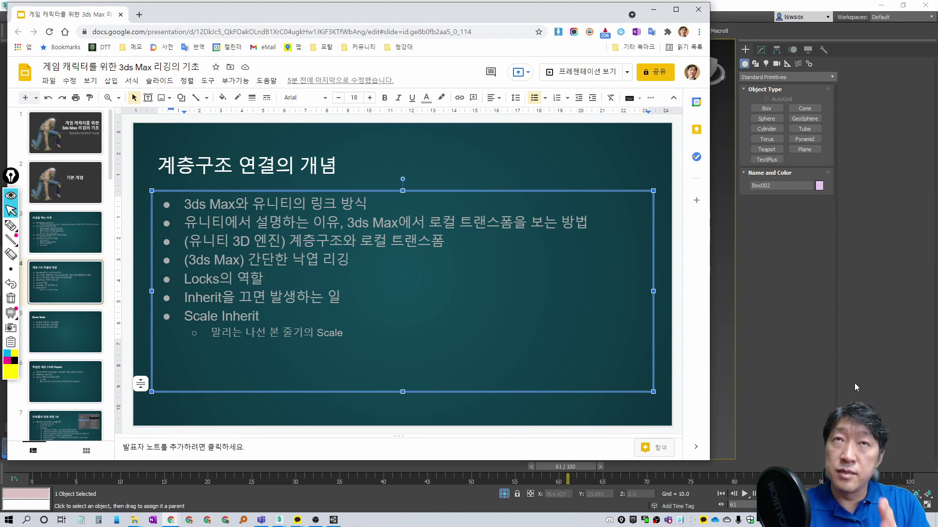
# Leave the hierarchy-linking slide and bring the 3ds Max scene back to the front.
pyautogui.click(774, 344)
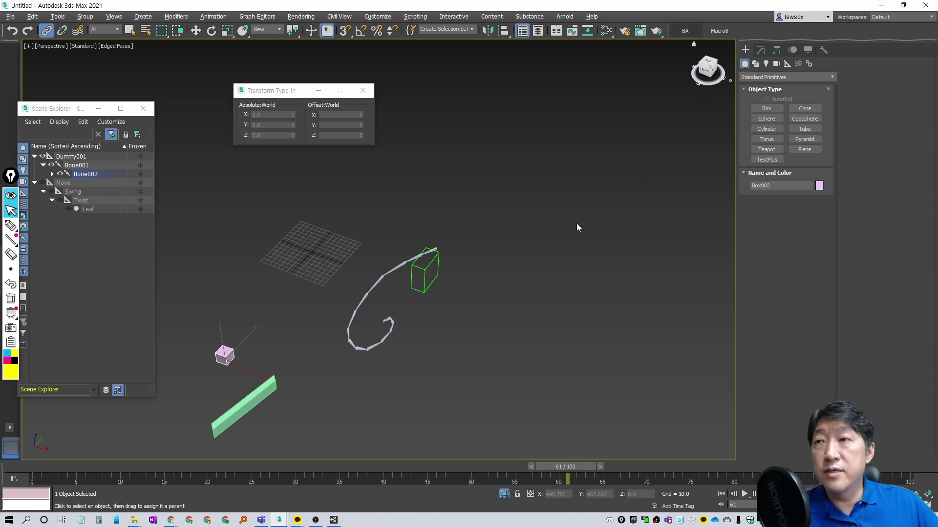
# Create a large grey box, Box003, roughly 105 × 93 × 101 units, beside the spiral.
pyautogui.moveTo(466, 344); pyautogui.dragTo(504, 318, button='middle')
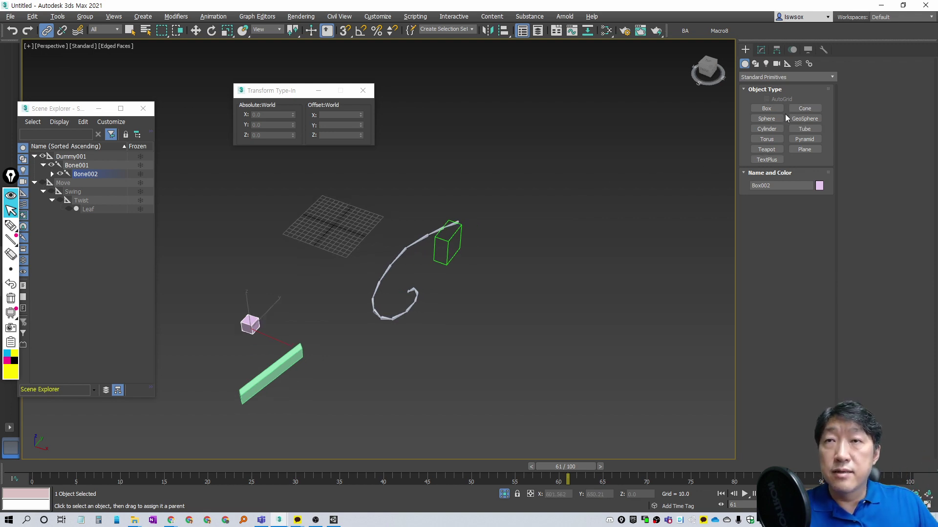
pyautogui.click(775, 111)
pyautogui.moveTo(527, 287); pyautogui.dragTo(562, 342)
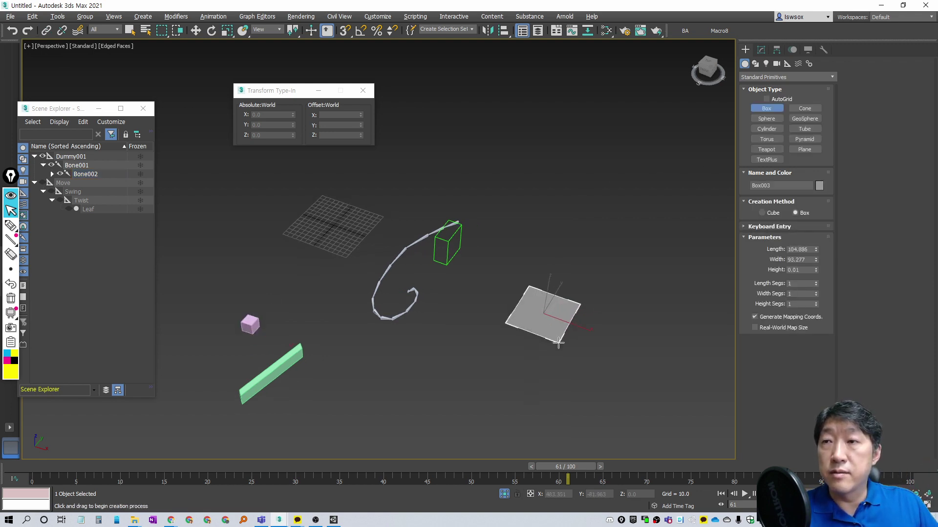
pyautogui.click(586, 293)
pyautogui.keyDown('alt'); pyautogui.moveTo(586, 293); pyautogui.dragTo(540, 331, button='middle'); pyautogui.keyUp('alt')
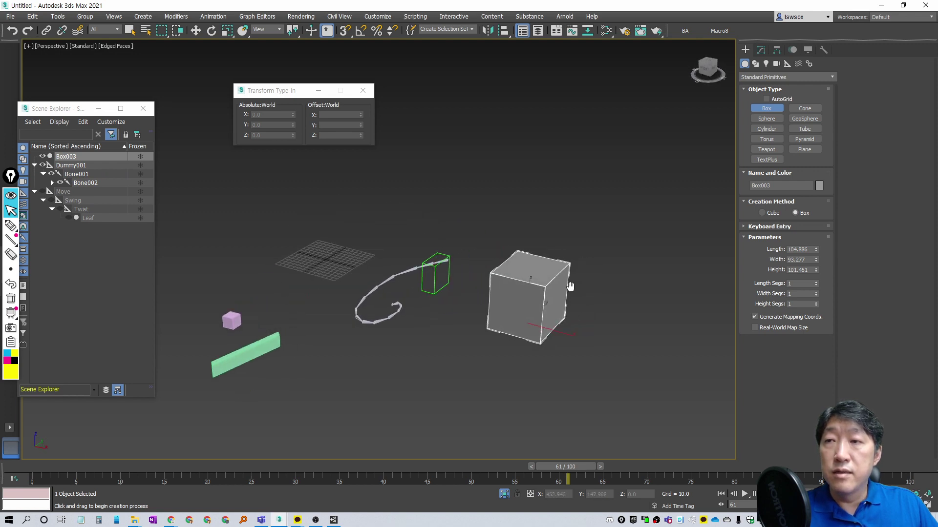
# Widen Box003's Width parameter, then reduce it back to about 110.
pyautogui.press('r')
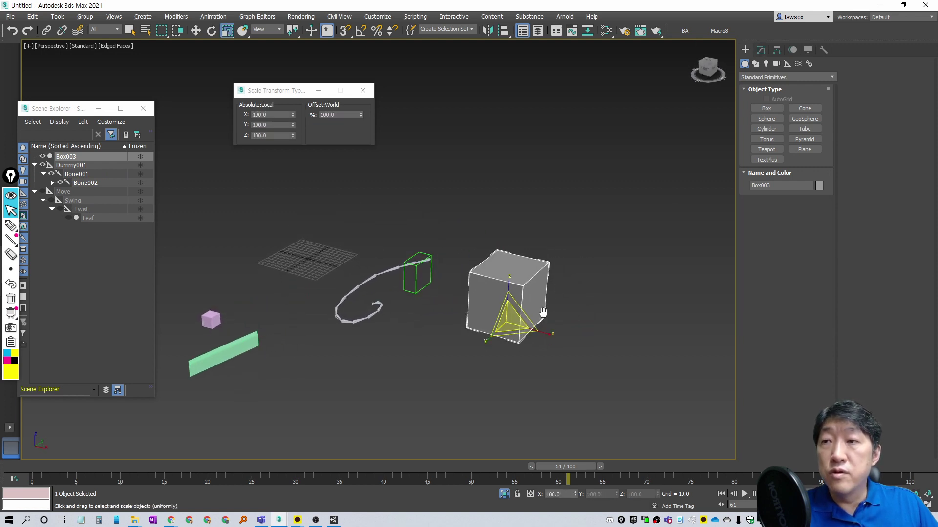
pyautogui.click(761, 50)
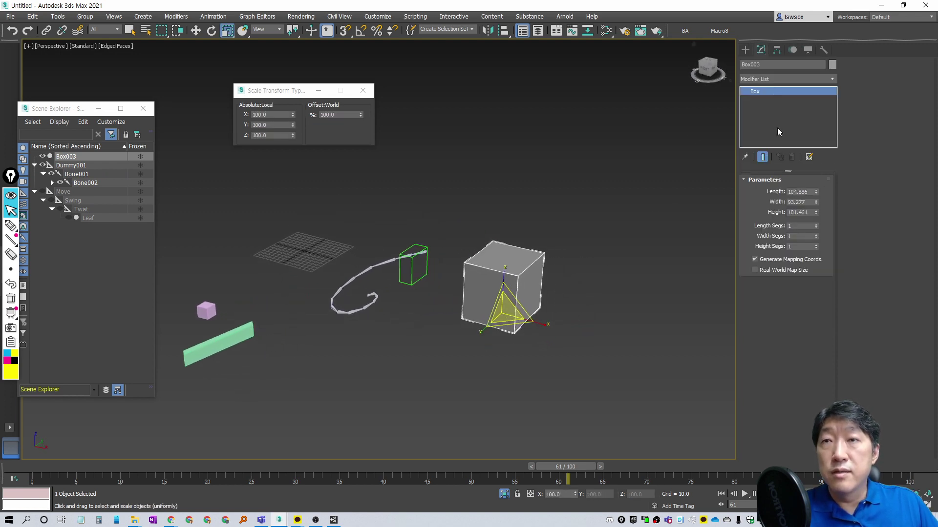
pyautogui.moveTo(816, 203); pyautogui.dragTo(833, 102)
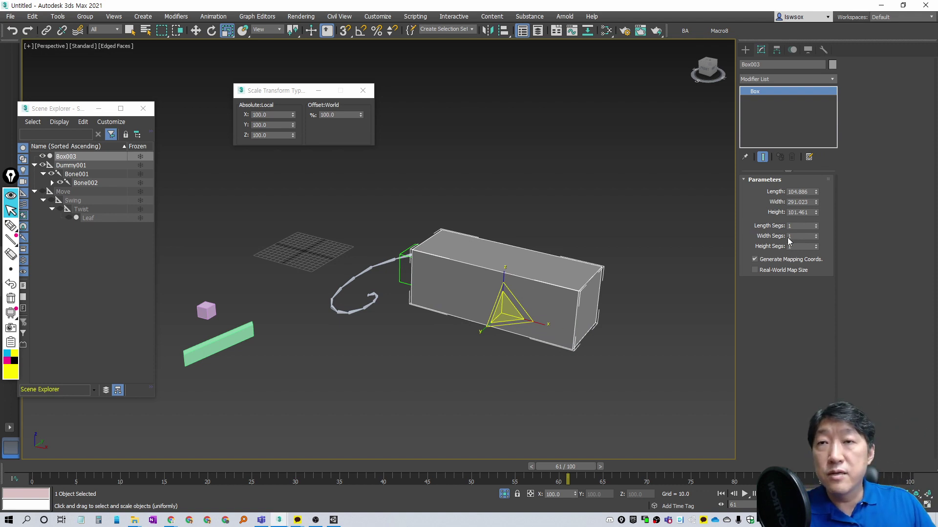
pyautogui.moveTo(815, 202); pyautogui.dragTo(548, 318)
pyautogui.keyDown('alt'); pyautogui.moveTo(547, 317); pyautogui.dragTo(509, 306, button='middle'); pyautogui.keyUp('alt')
# Stretch Box003 along X to 304.046% scale and show its motion controller settings.
pyautogui.moveTo(508, 309); pyautogui.dragTo(574, 314)
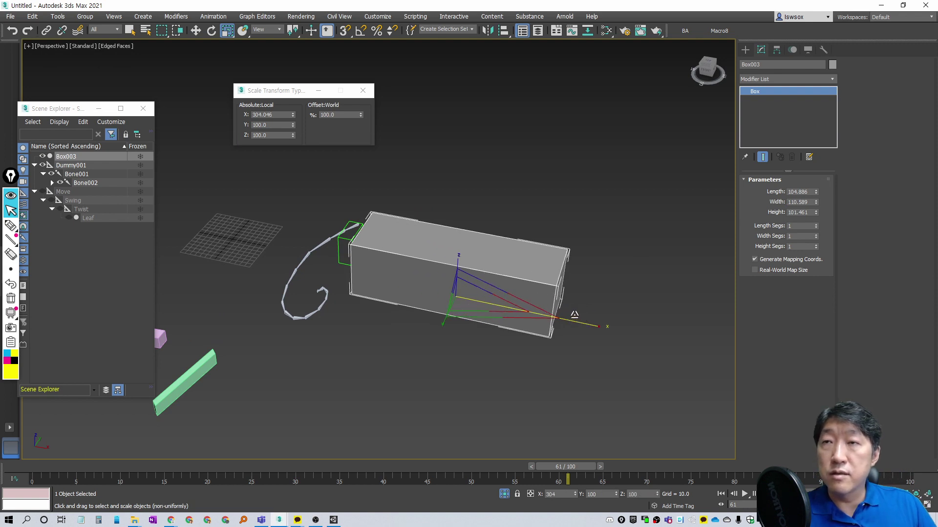
pyautogui.moveTo(457, 271); pyautogui.dragTo(500, 247, button='middle')
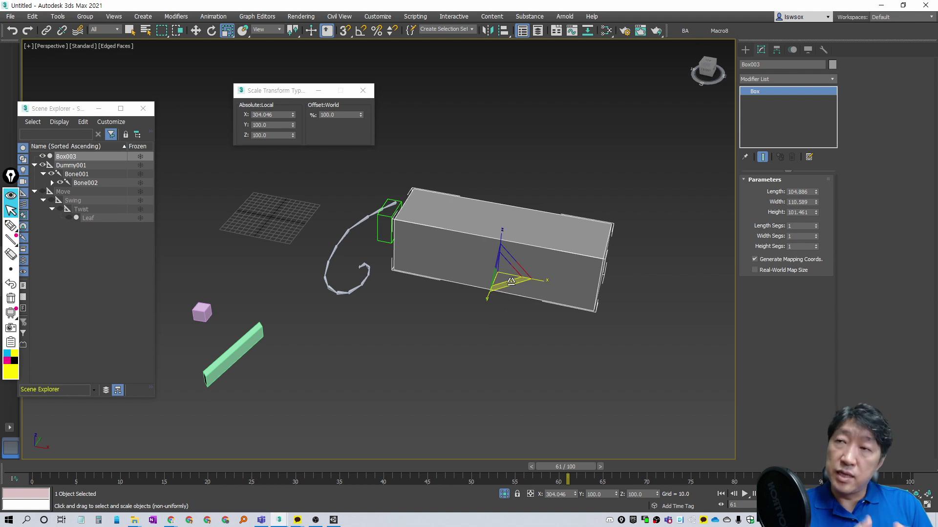
pyautogui.click(507, 271)
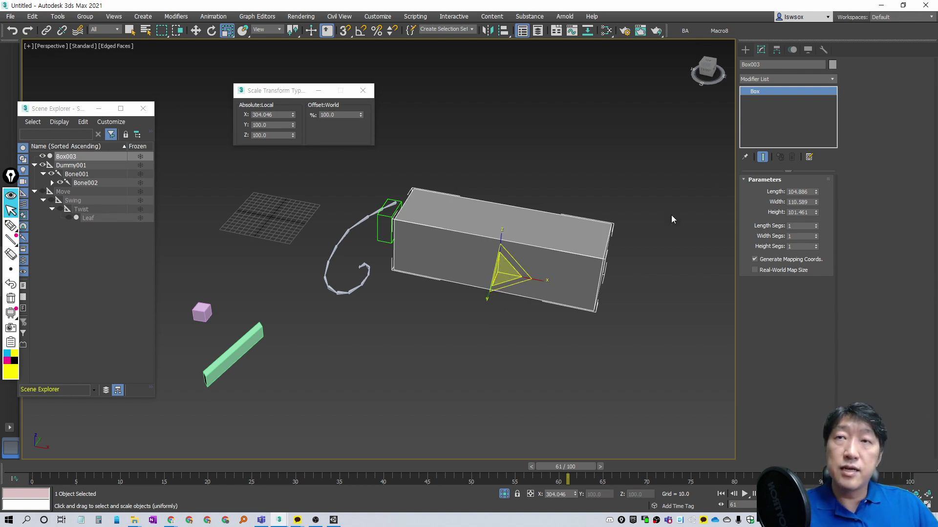
pyautogui.click(792, 51)
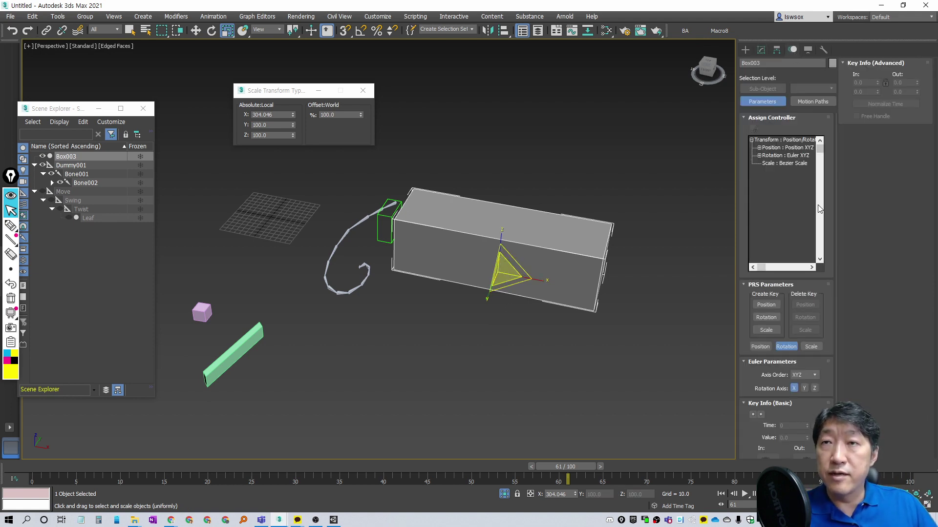
# Display Box003's scale key values (X 304.046, Y 100, Z 100), then return to the lecture slides.
pyautogui.moveTo(579, 337); pyautogui.dragTo(561, 329, button='middle')
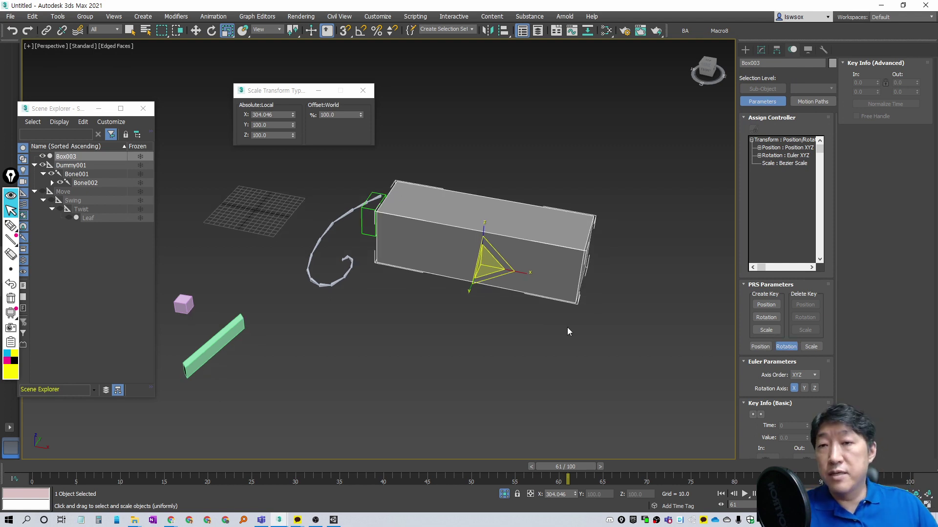
pyautogui.click(809, 346)
pyautogui.moveTo(789, 386); pyautogui.dragTo(791, 429)
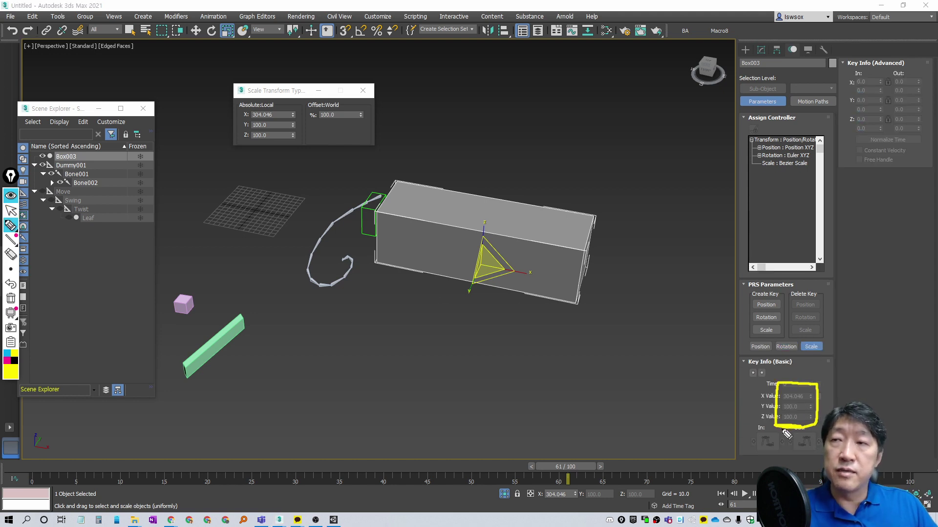
pyautogui.press('Escape')
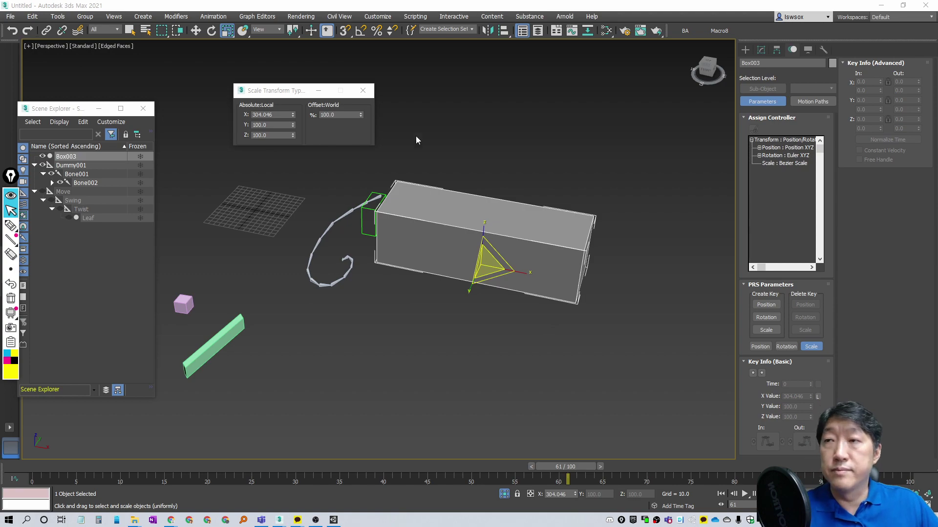
pyautogui.hotkey('alt', 'Tab')
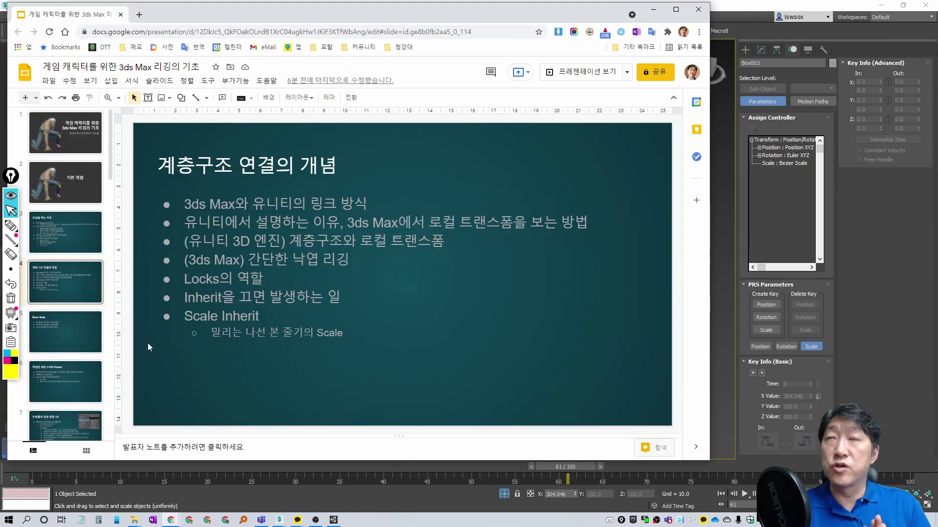